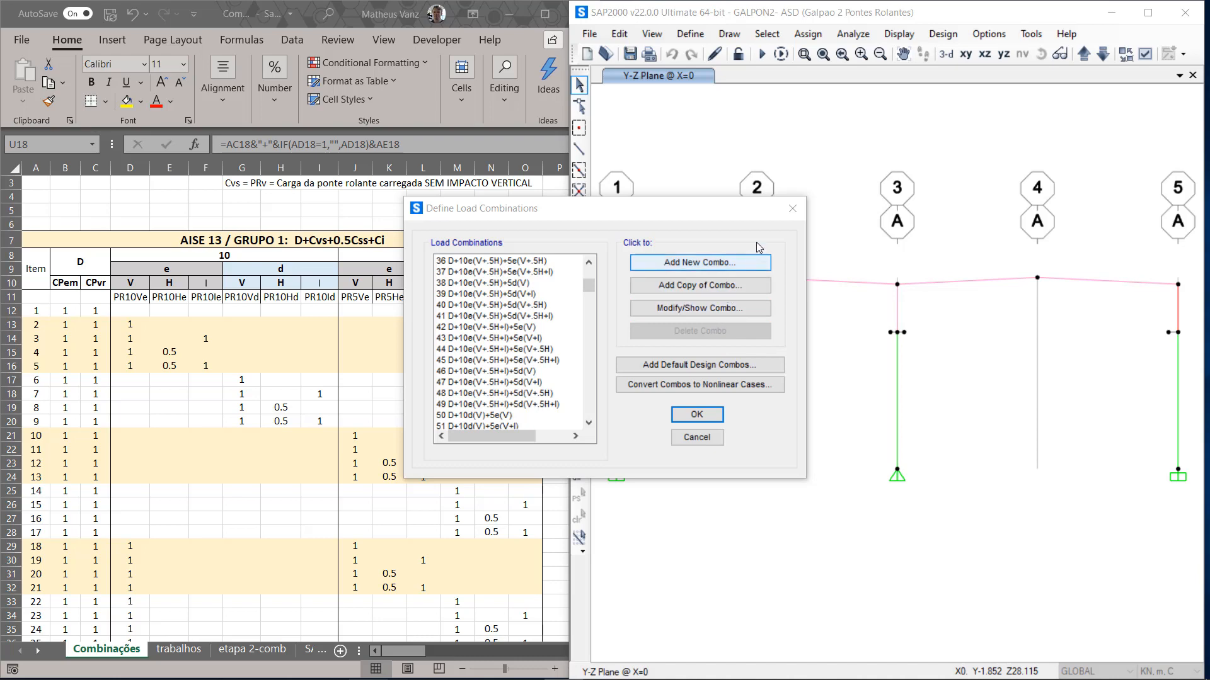
# Step: Close the load combinations dialog and open the Combination Definitions table under Response Combinations for interactive database editing
pyautogui.click(793, 210)
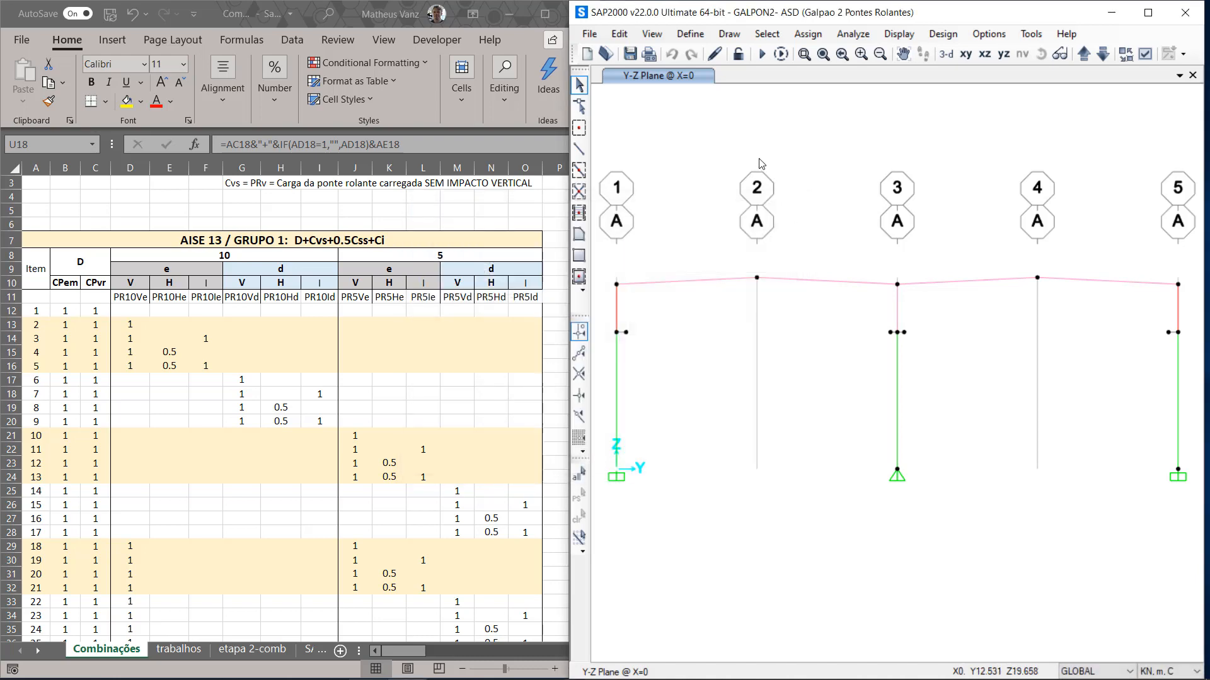
pyautogui.click(596, 36)
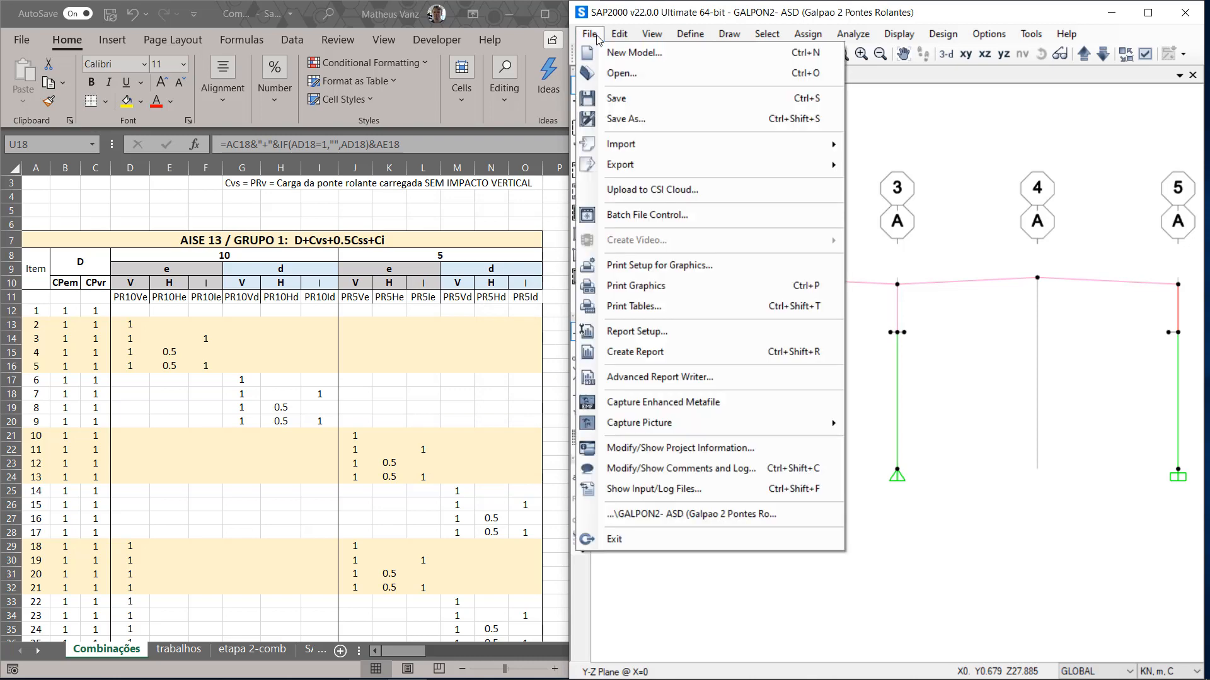
pyautogui.click(620, 34)
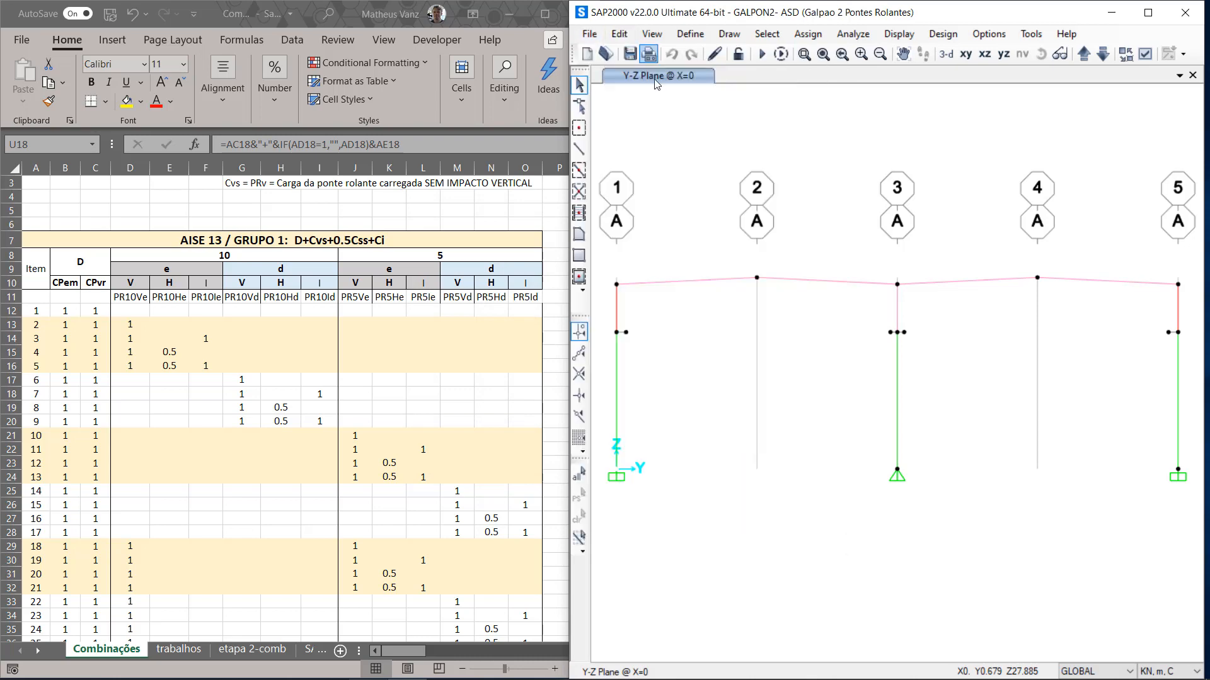
pyautogui.click(619, 34)
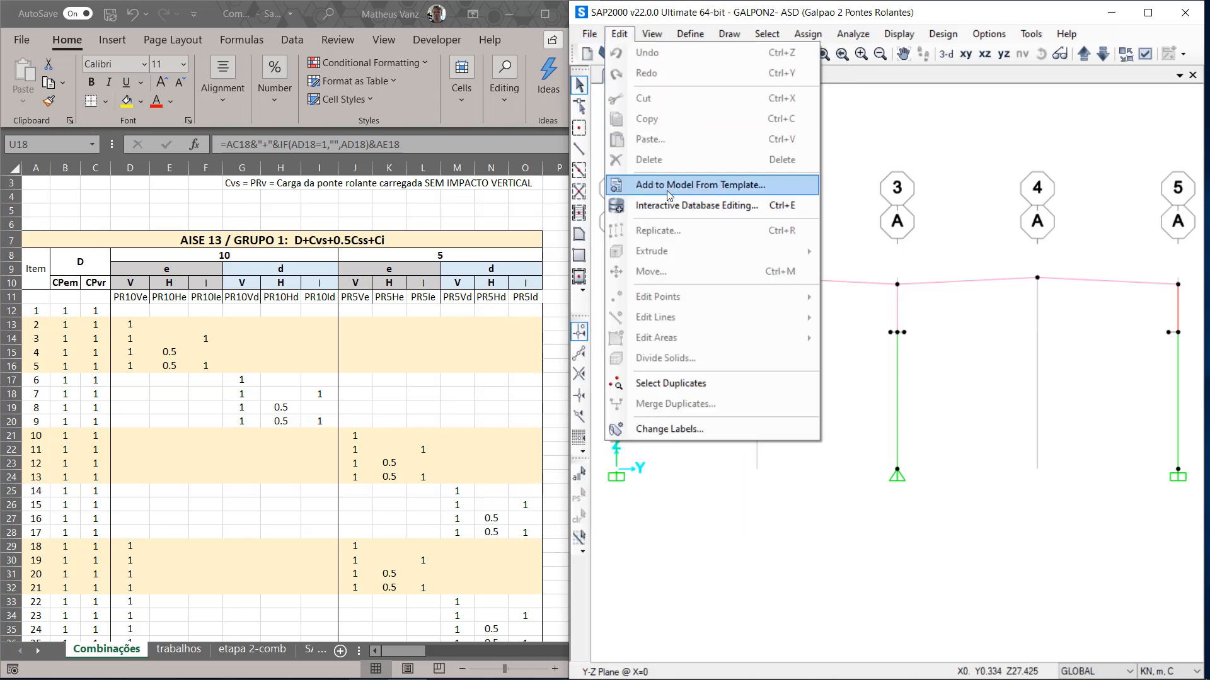
pyautogui.click(745, 214)
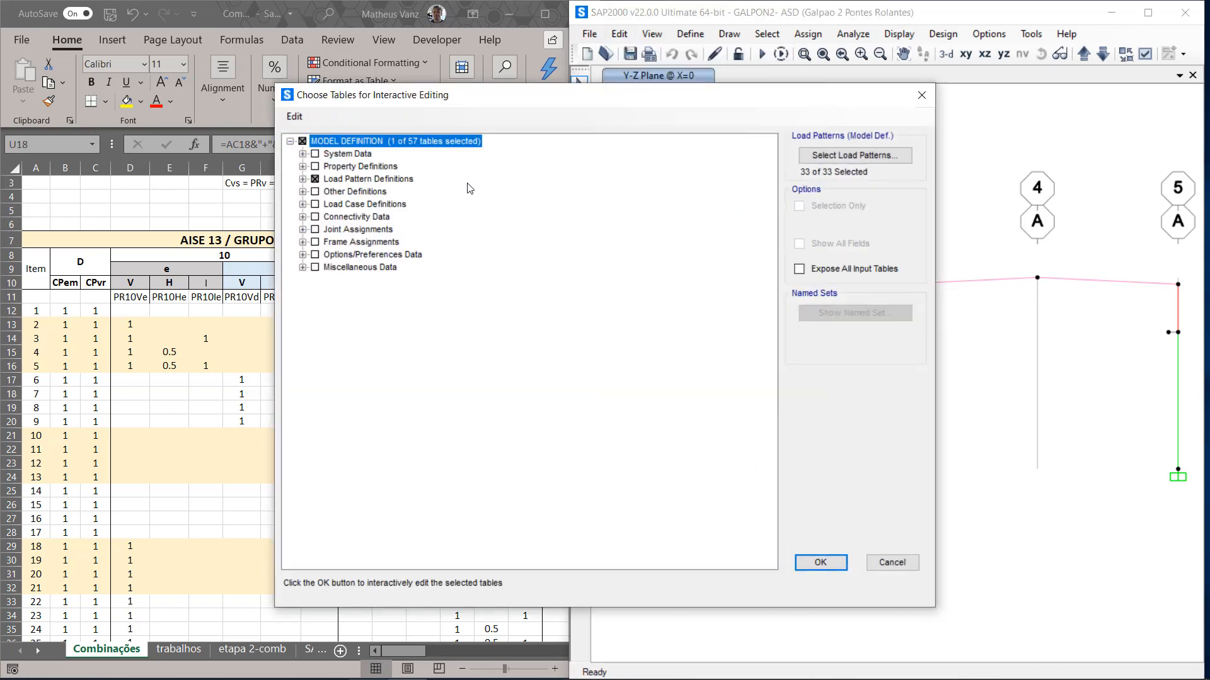
pyautogui.click(303, 179)
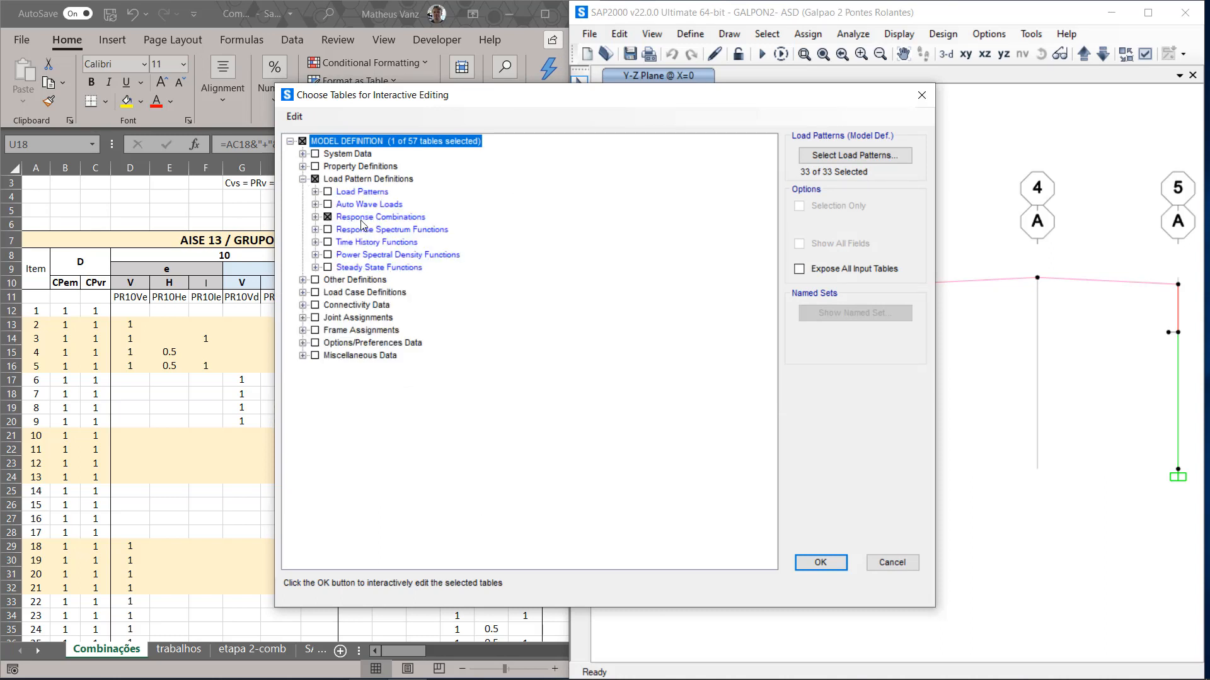
pyautogui.click(316, 218)
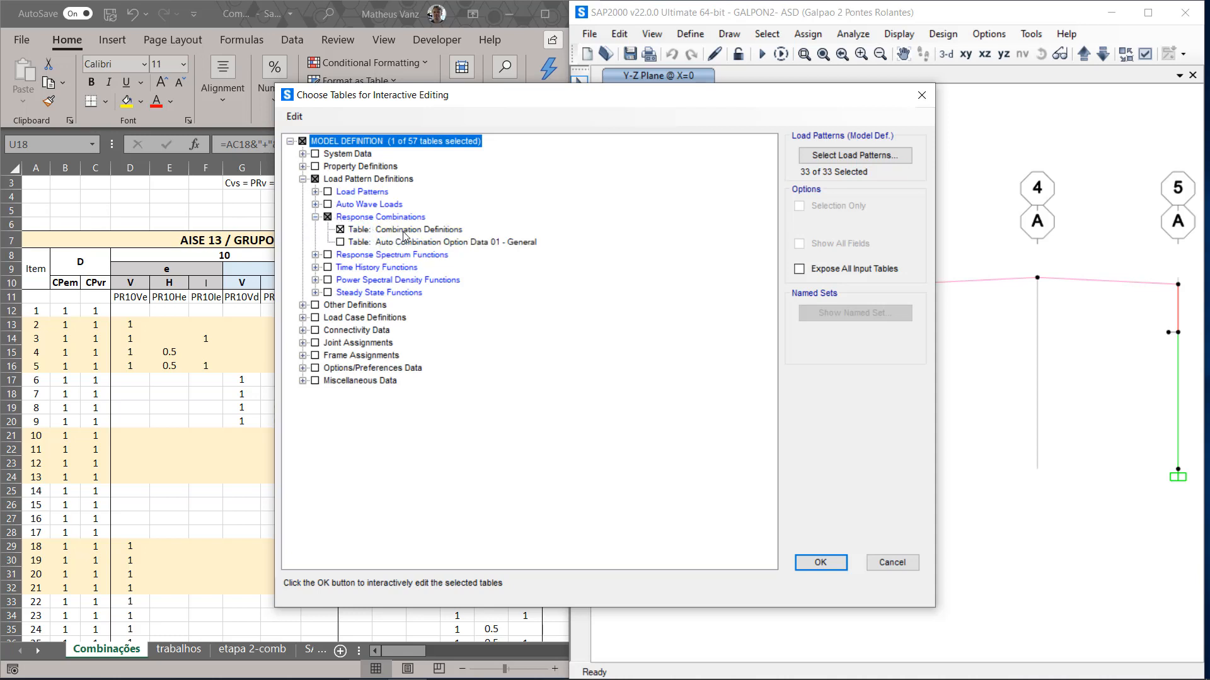
pyautogui.click(819, 567)
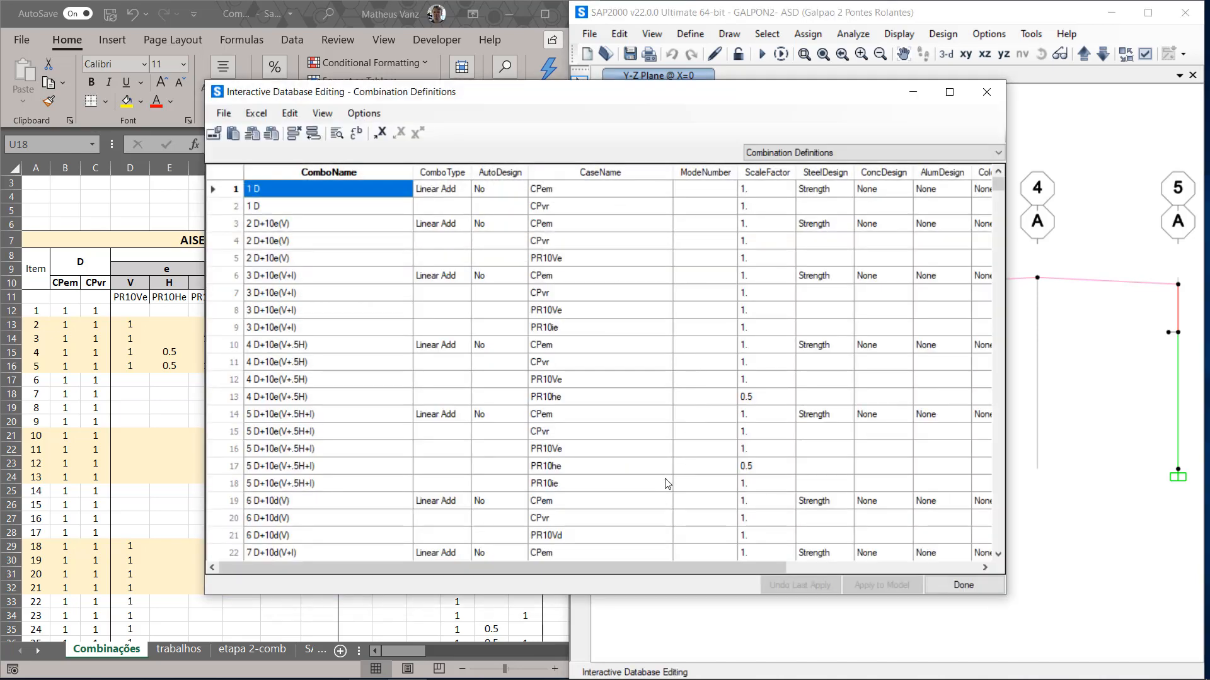
# Step: Export the Combination Definitions table from the interactive database editor to Excel
pyautogui.moveTo(610, 567); pyautogui.dragTo(548, 614)
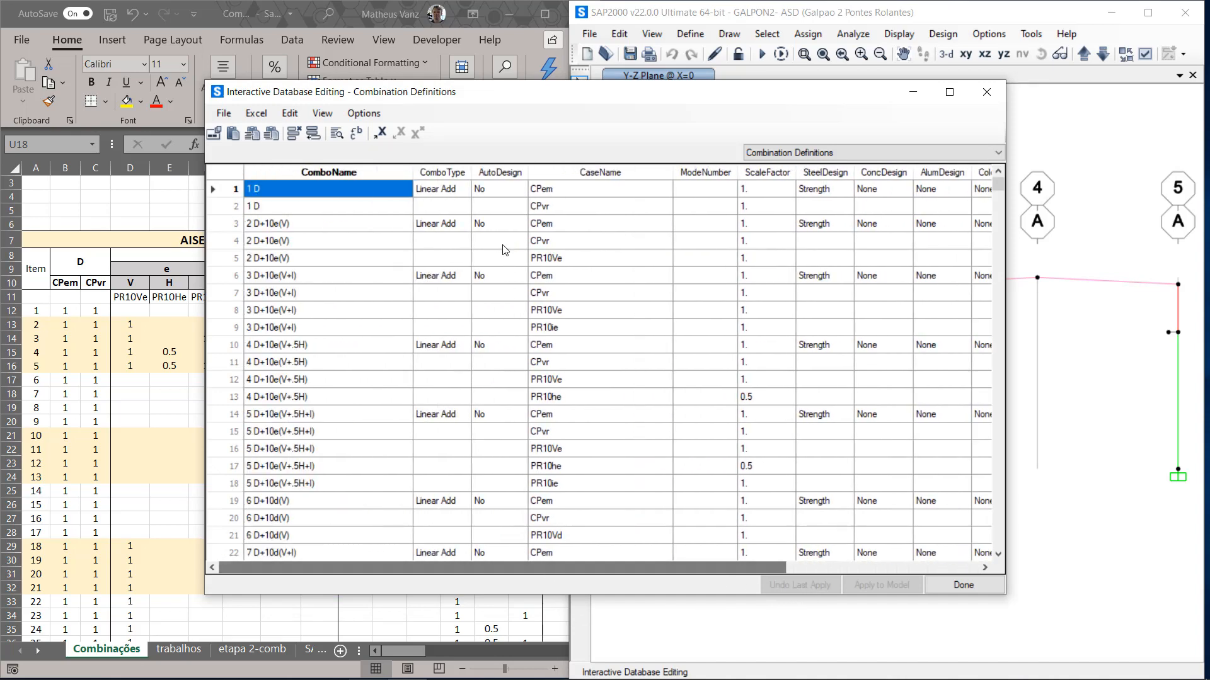
pyautogui.click(381, 134)
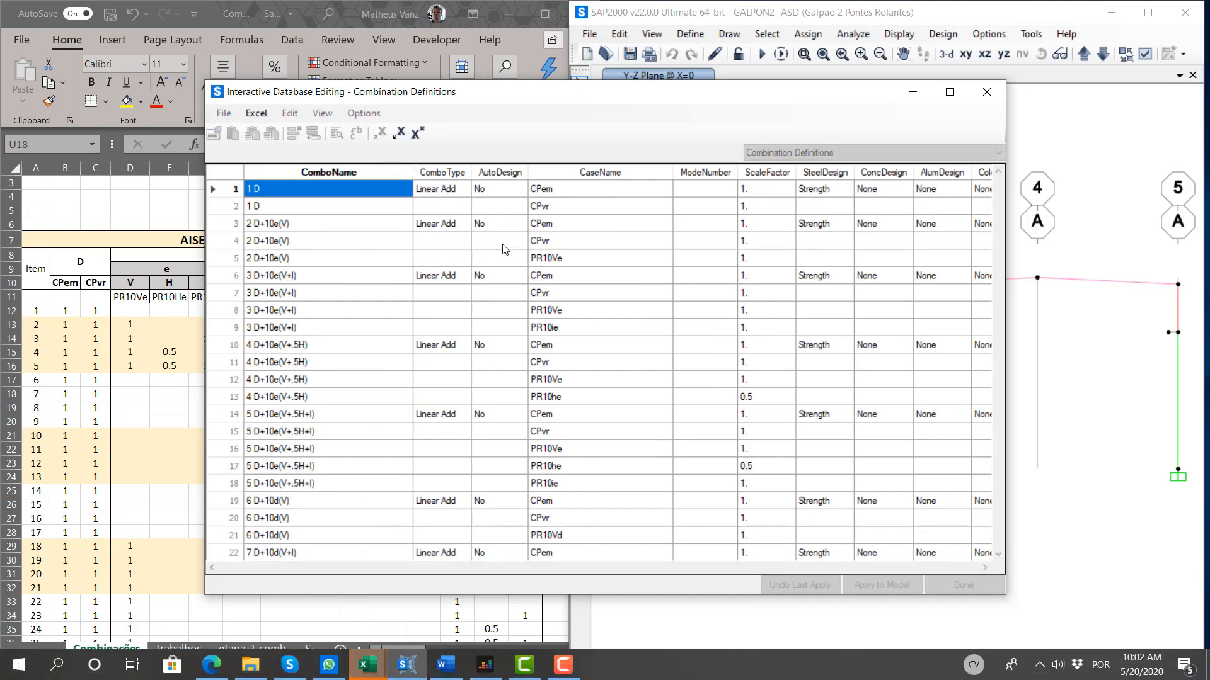
pyautogui.click(407, 620)
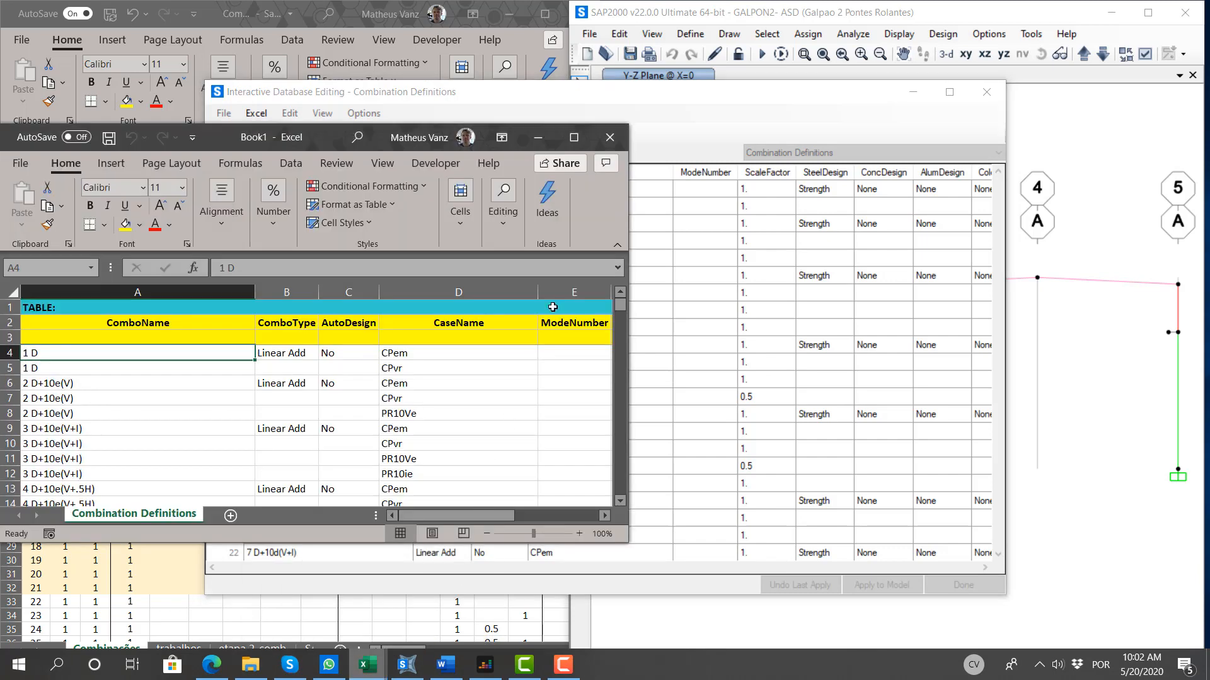
# Step: Widen the exported workbook's window and place it below the database editor's toolbar, keeping the workbook in front
pyautogui.moveTo(376, 138); pyautogui.dragTo(572, 80)
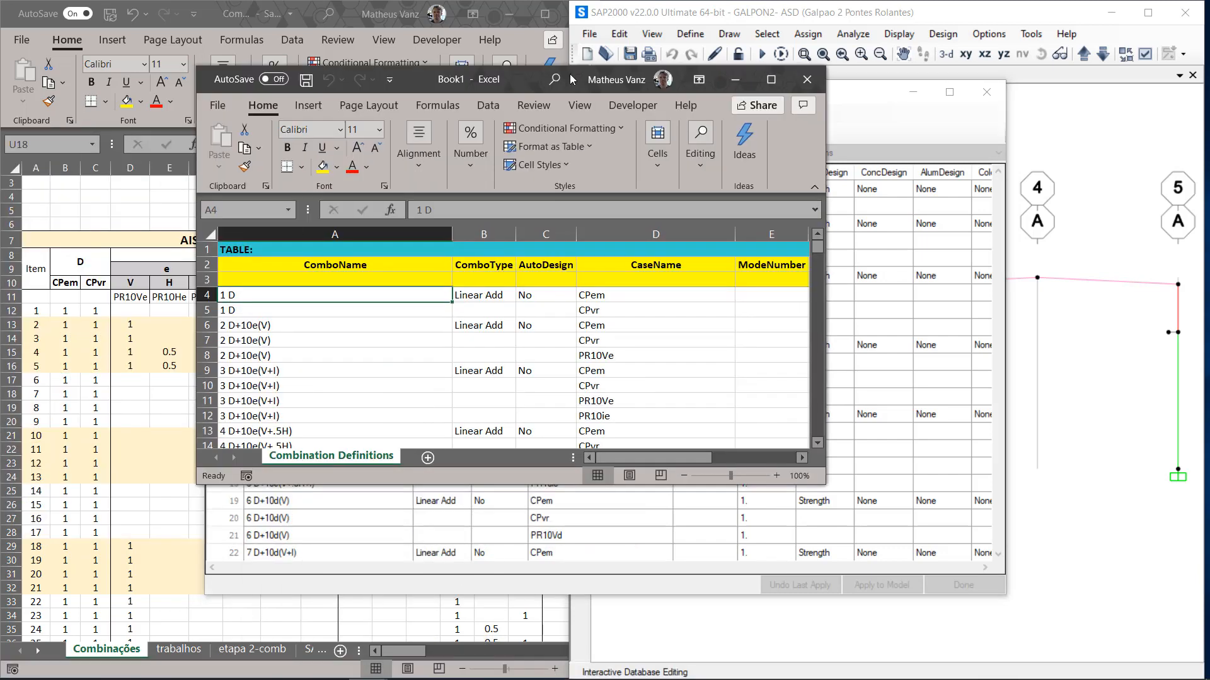
pyautogui.moveTo(827, 405); pyautogui.dragTo(1089, 403)
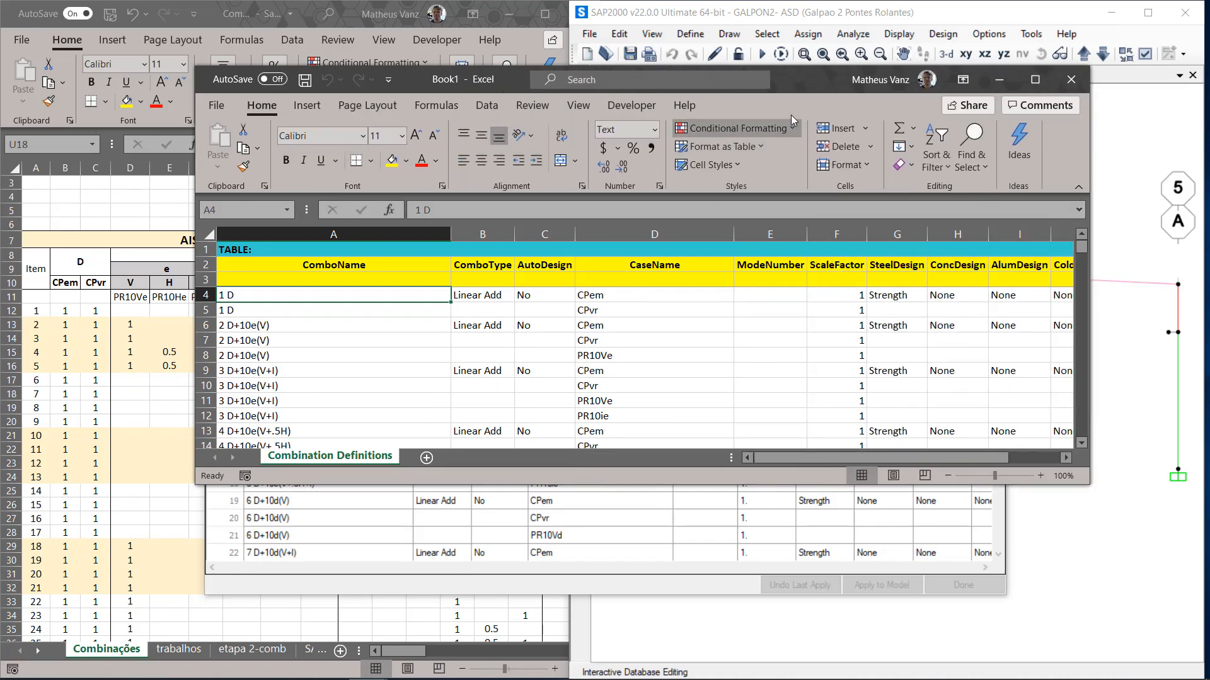
pyautogui.moveTo(797, 82); pyautogui.dragTo(684, 277)
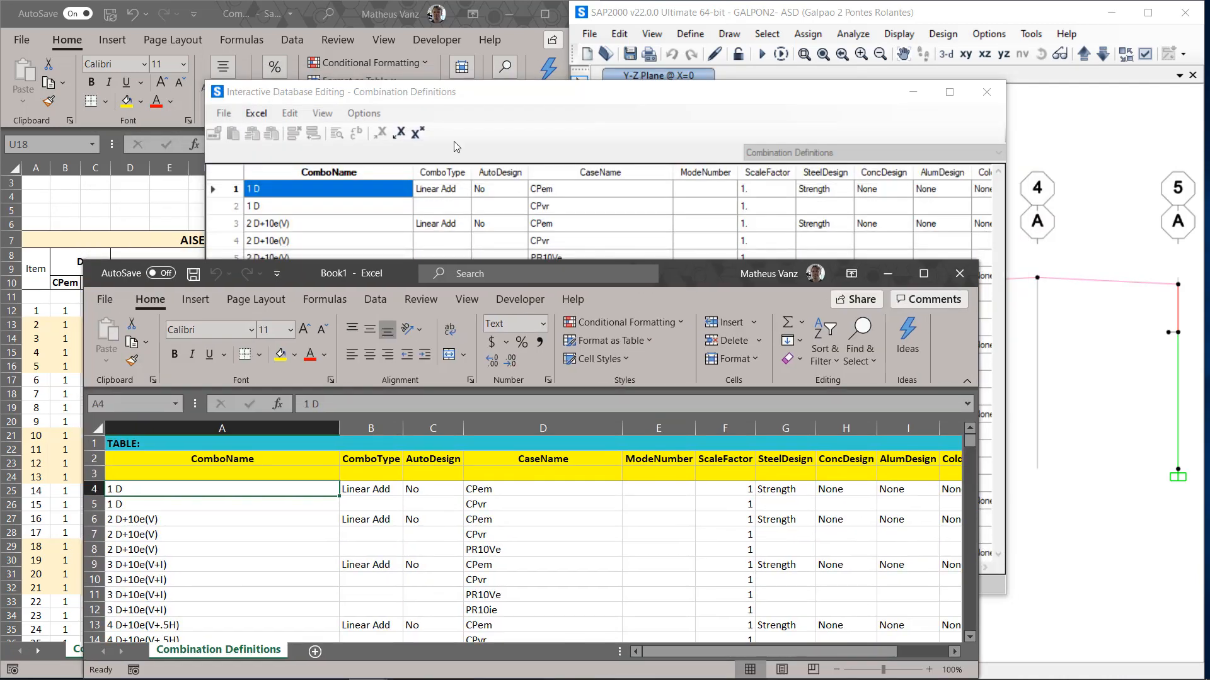
pyautogui.click(401, 136)
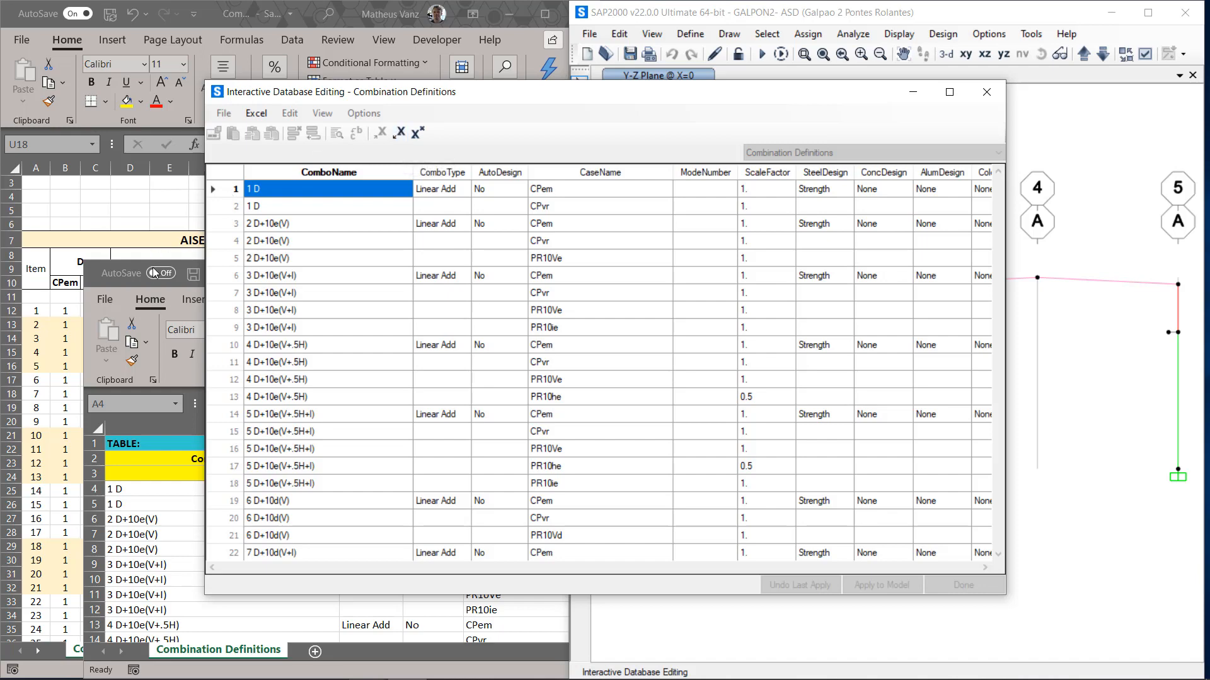
pyautogui.click(114, 291)
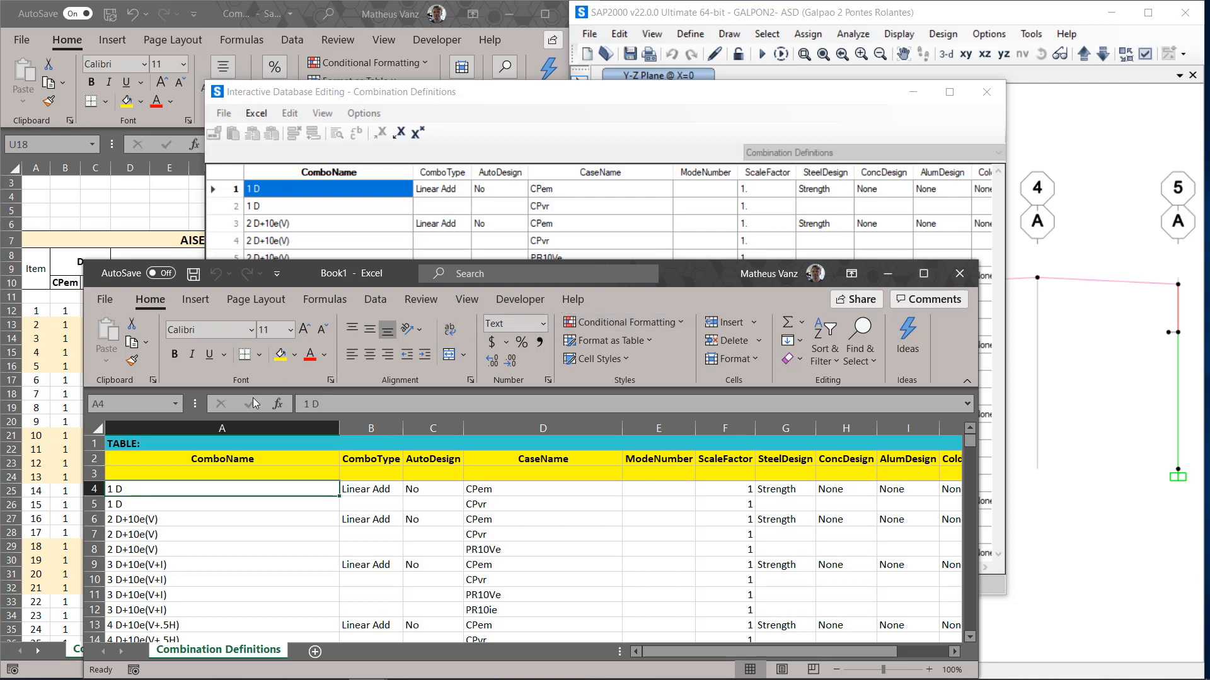
# Step: Fill the data cells of the ComboName, CaseName and ScaleFactor columns with green and maximize the workbook window
pyautogui.moveTo(148, 474); pyautogui.dragTo(900, 463)
pyautogui.hotkey('ctrl', 'c')
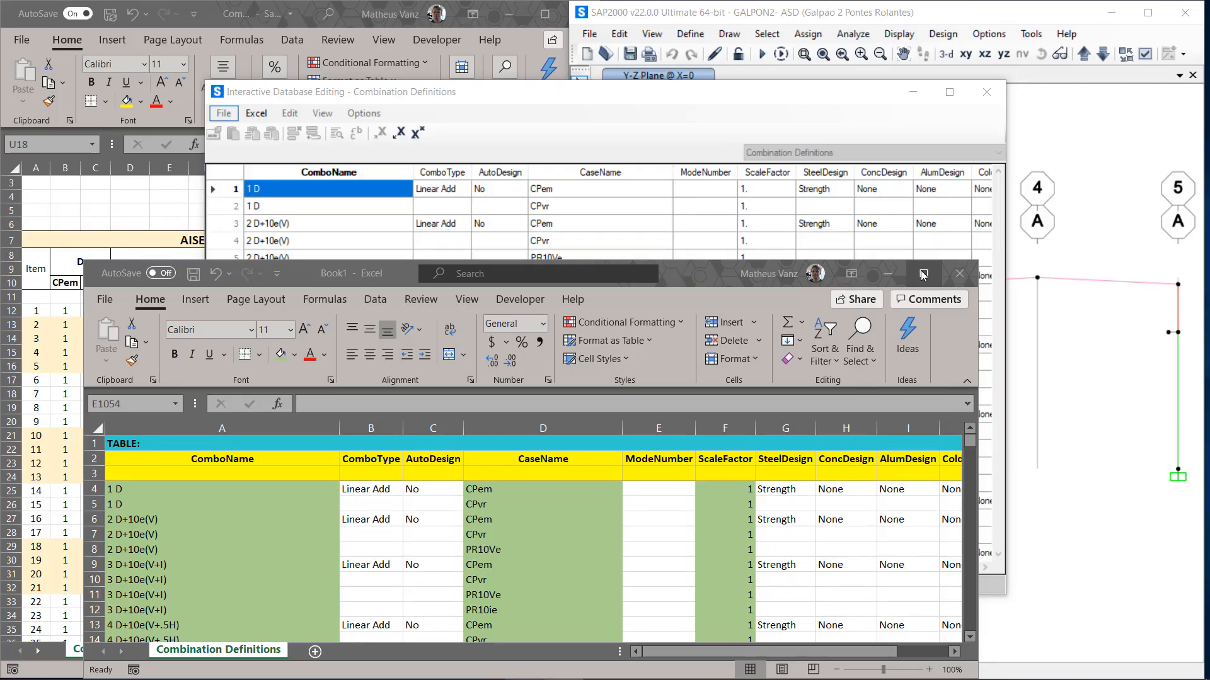
pyautogui.click(922, 274)
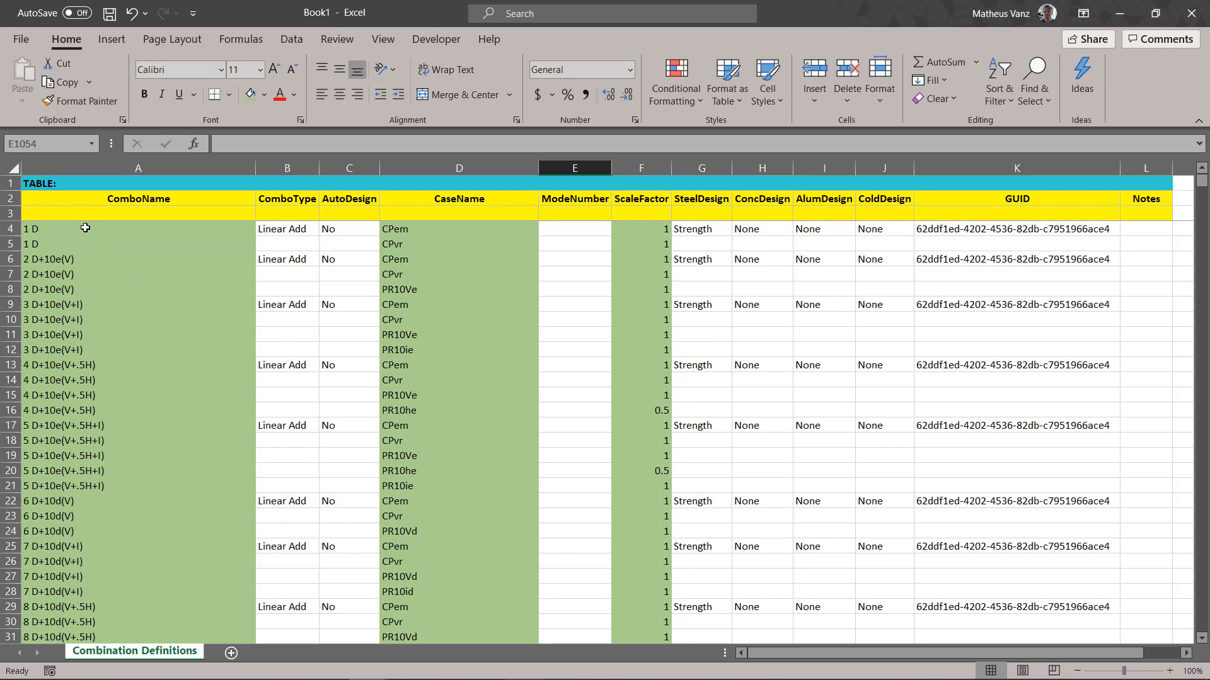
# Step: Examine how the exported table repeats each ComboName per load case, reuses earlier combinations as cases, and assigns scale factors
pyautogui.moveTo(84, 227); pyautogui.dragTo(76, 309)
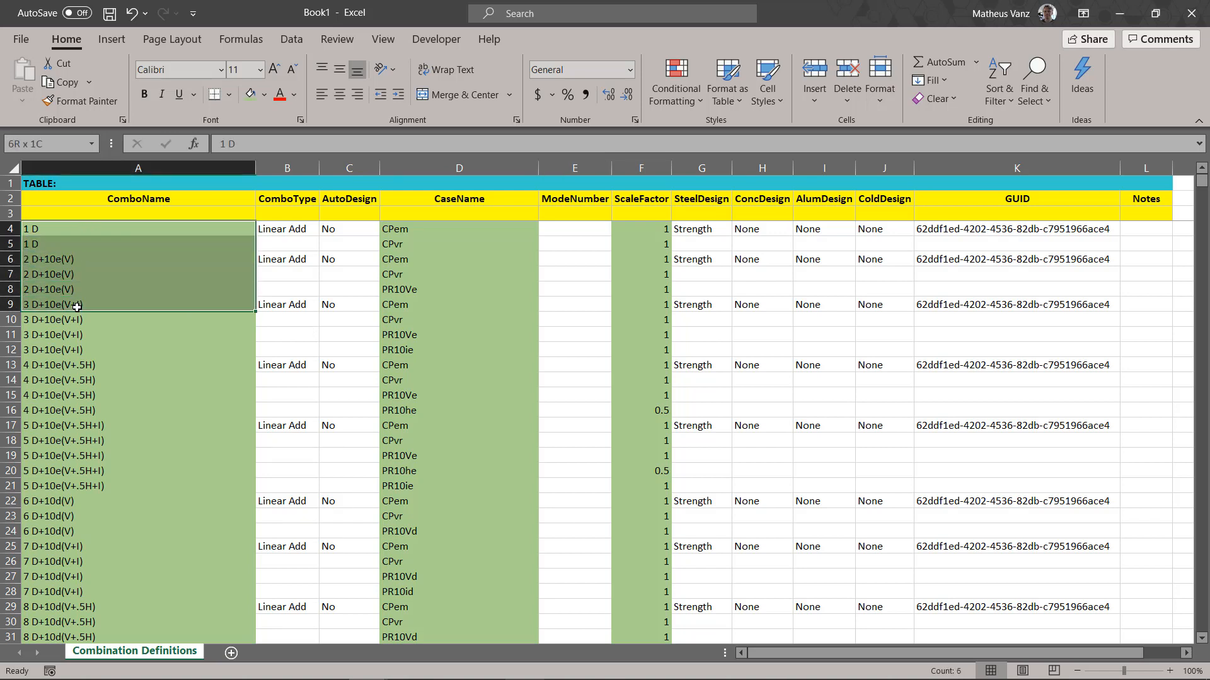
pyautogui.click(60, 231)
pyautogui.moveTo(56, 260); pyautogui.dragTo(58, 291)
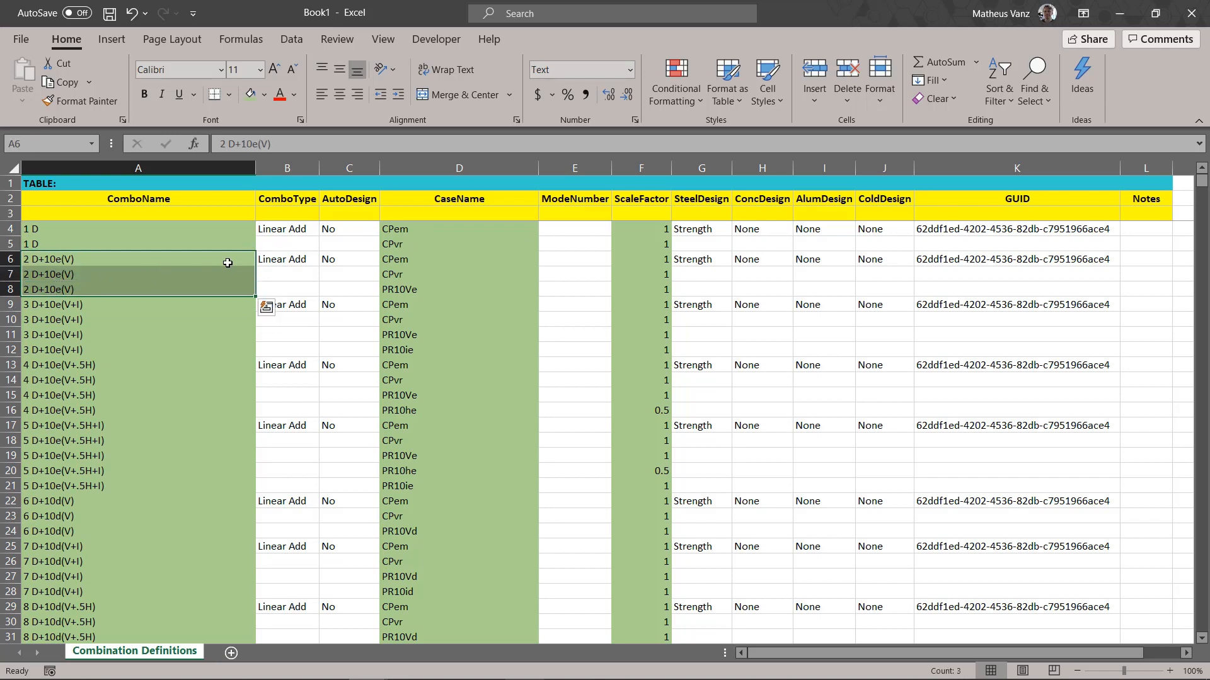
pyautogui.moveTo(391, 261); pyautogui.dragTo(389, 290)
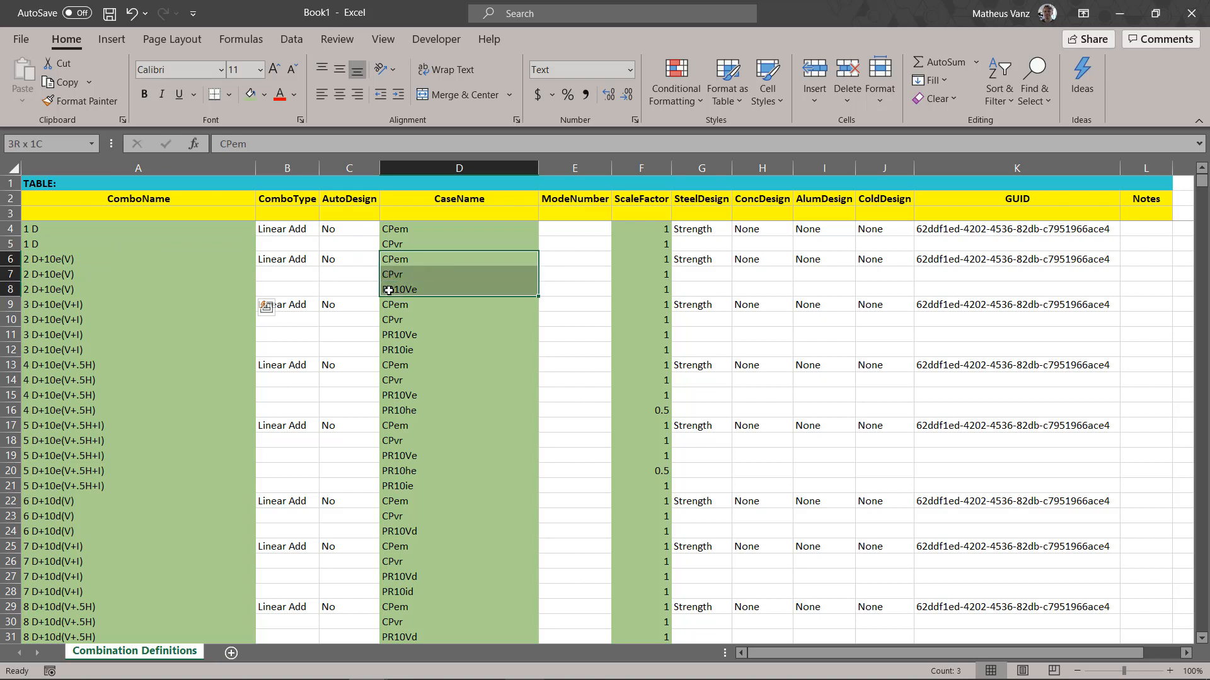
pyautogui.moveTo(388, 290); pyautogui.dragTo(389, 290)
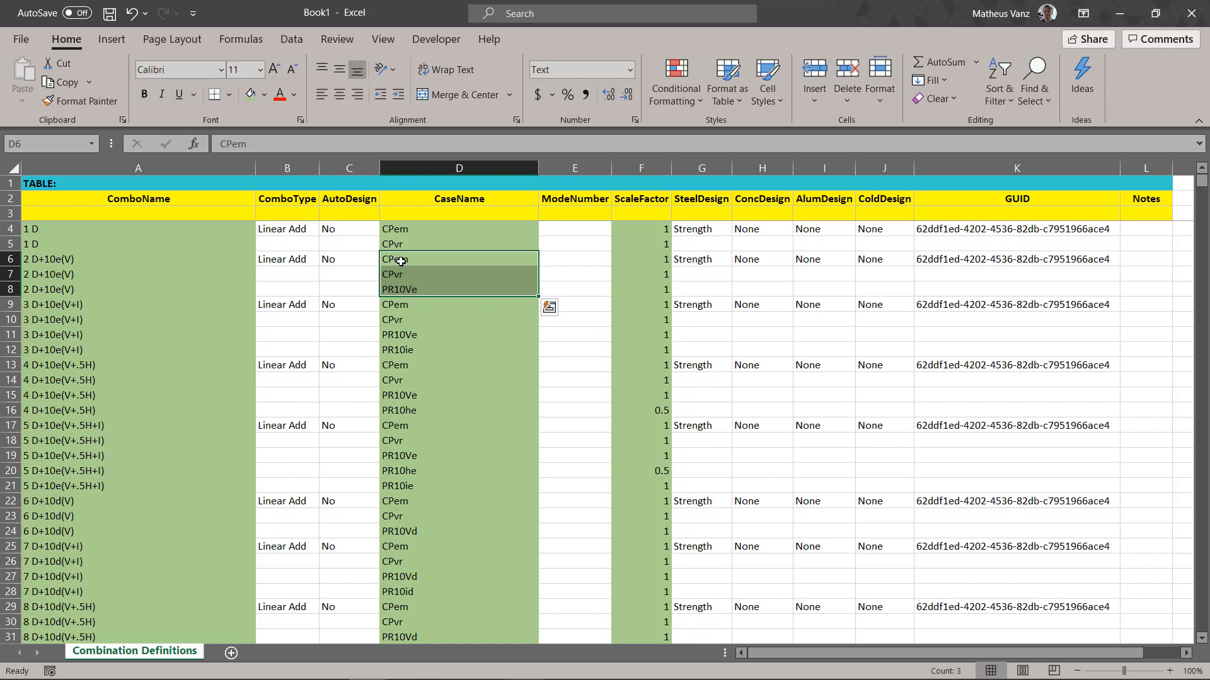
pyautogui.click(396, 263)
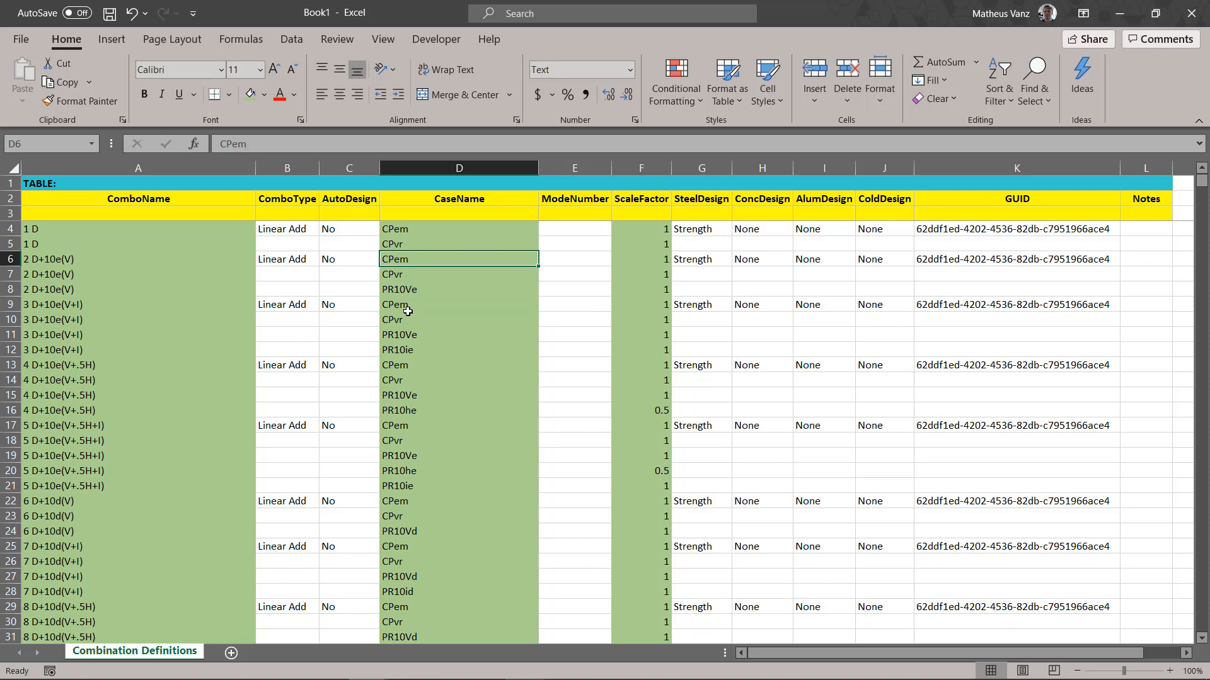
pyautogui.scroll(-18, 404, 303)
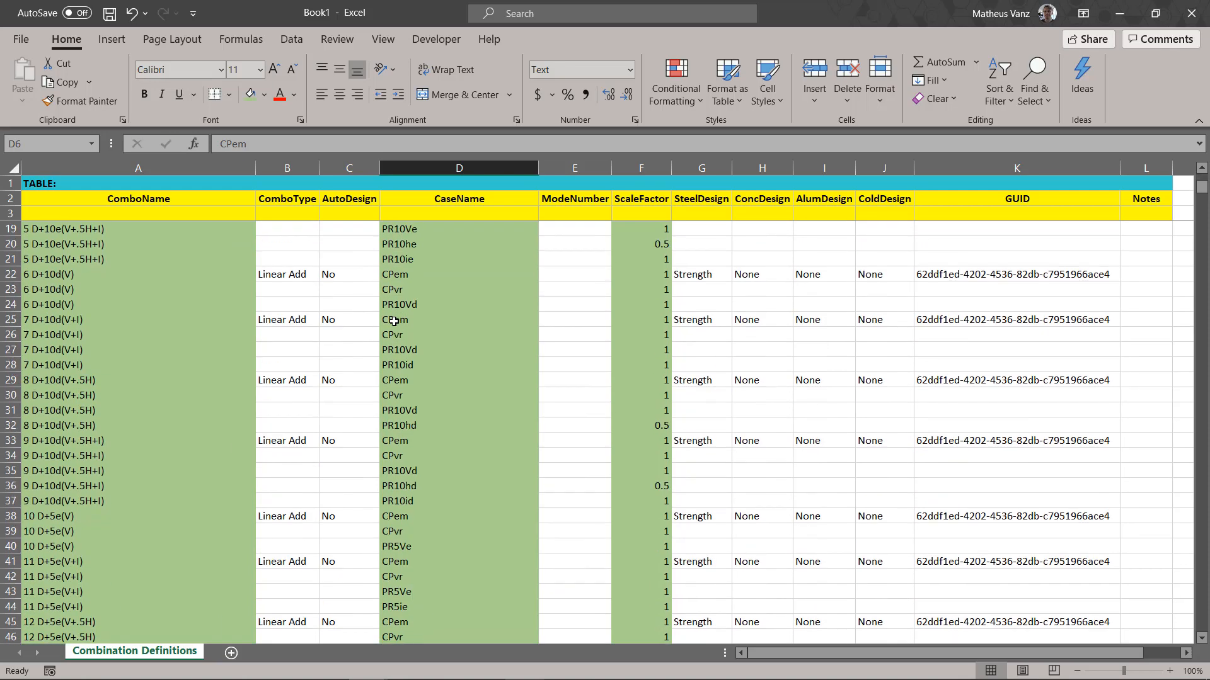
pyautogui.scroll(-7, 386, 333)
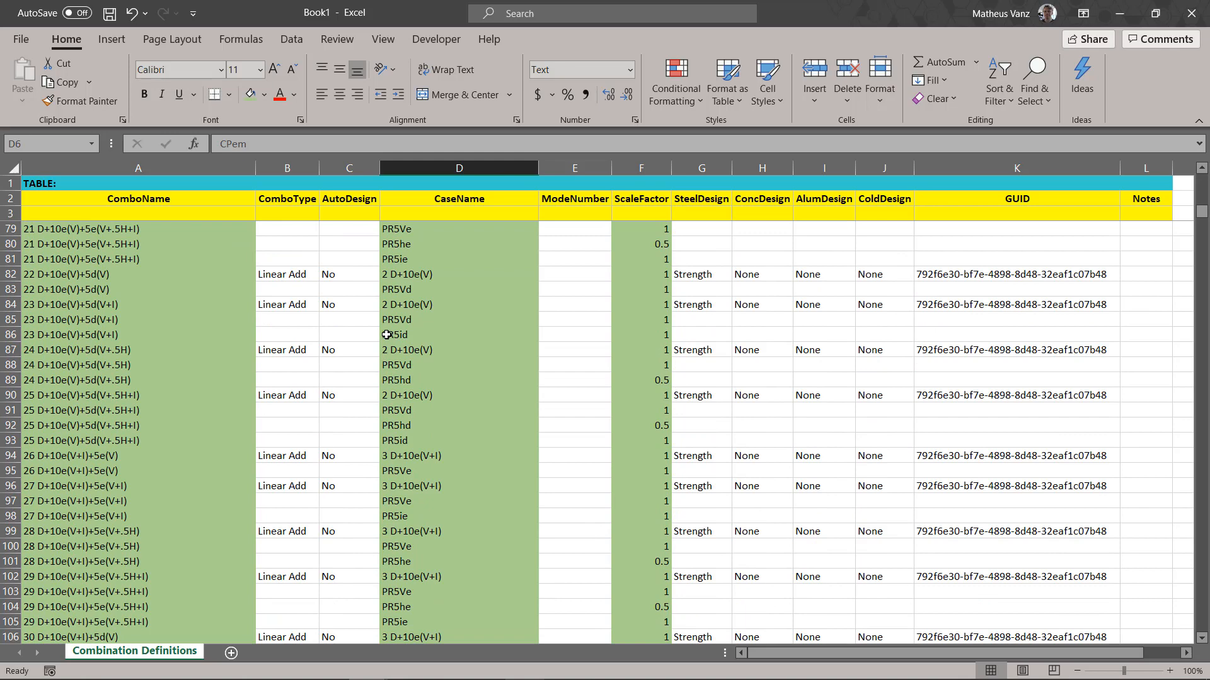
pyautogui.click(415, 395)
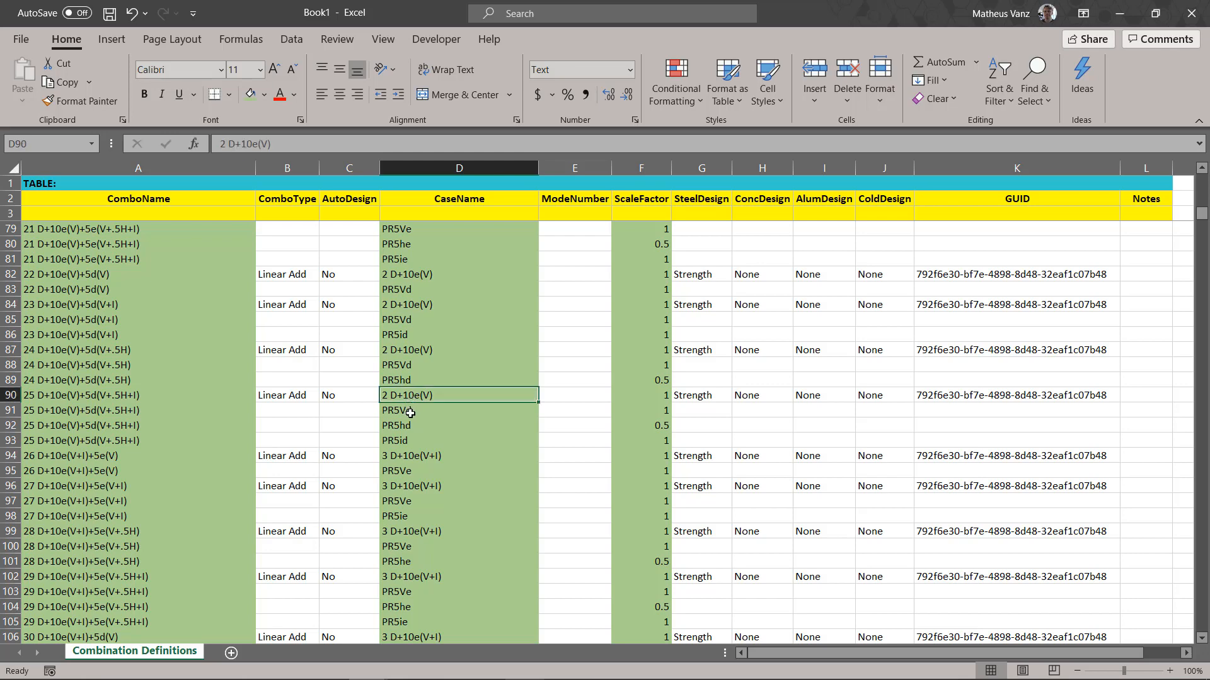
pyautogui.scroll(20, 411, 412)
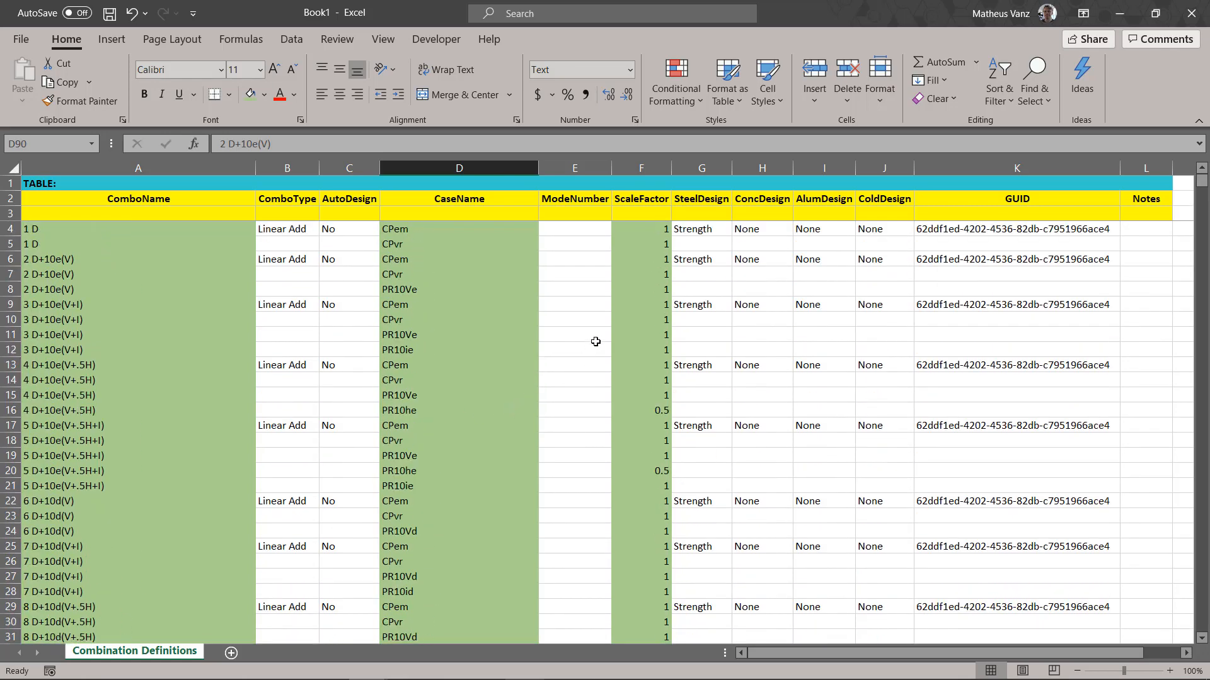
pyautogui.click(647, 243)
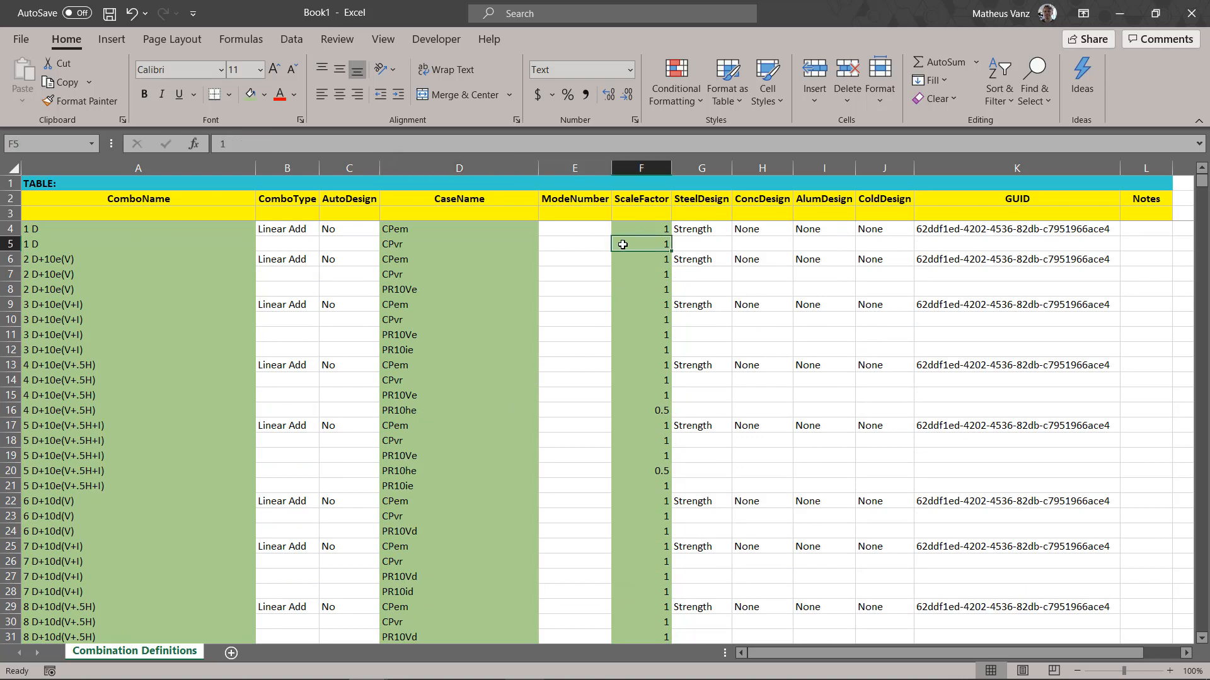
pyautogui.click(404, 245)
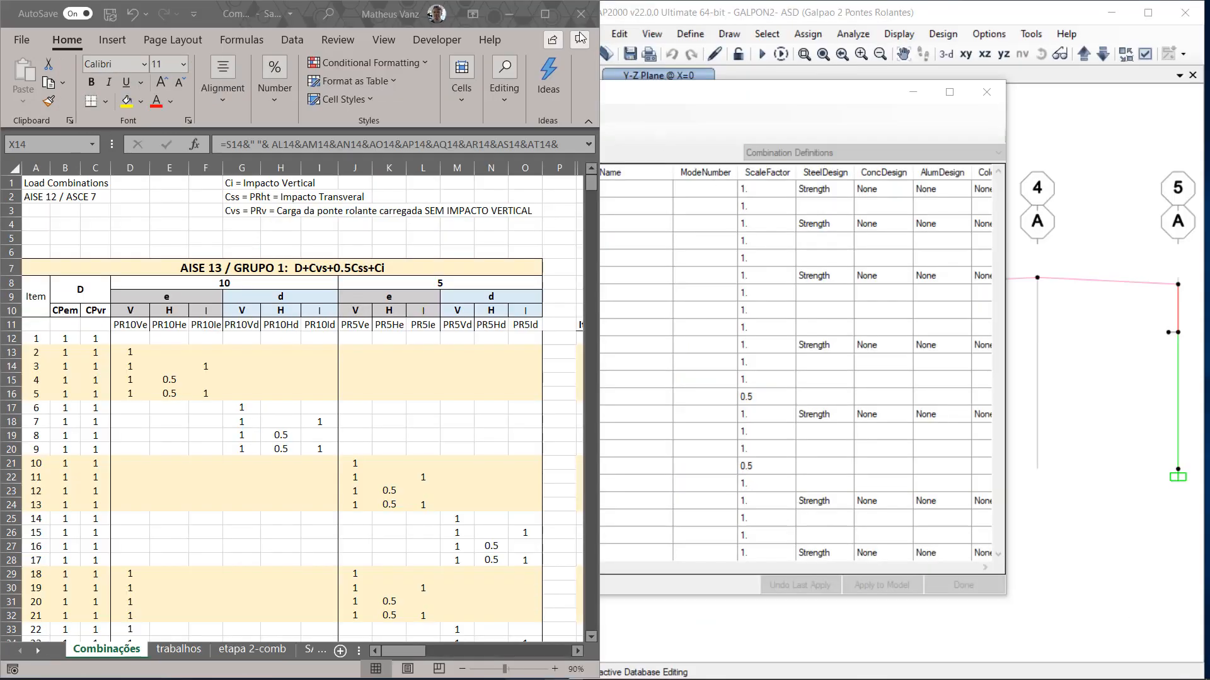
# Step: Maximize the Combinações.xlsx workbook and examine its AISE 13 / GRUPO 1 factor table and the Nome da Combinação column
pyautogui.click(547, 13)
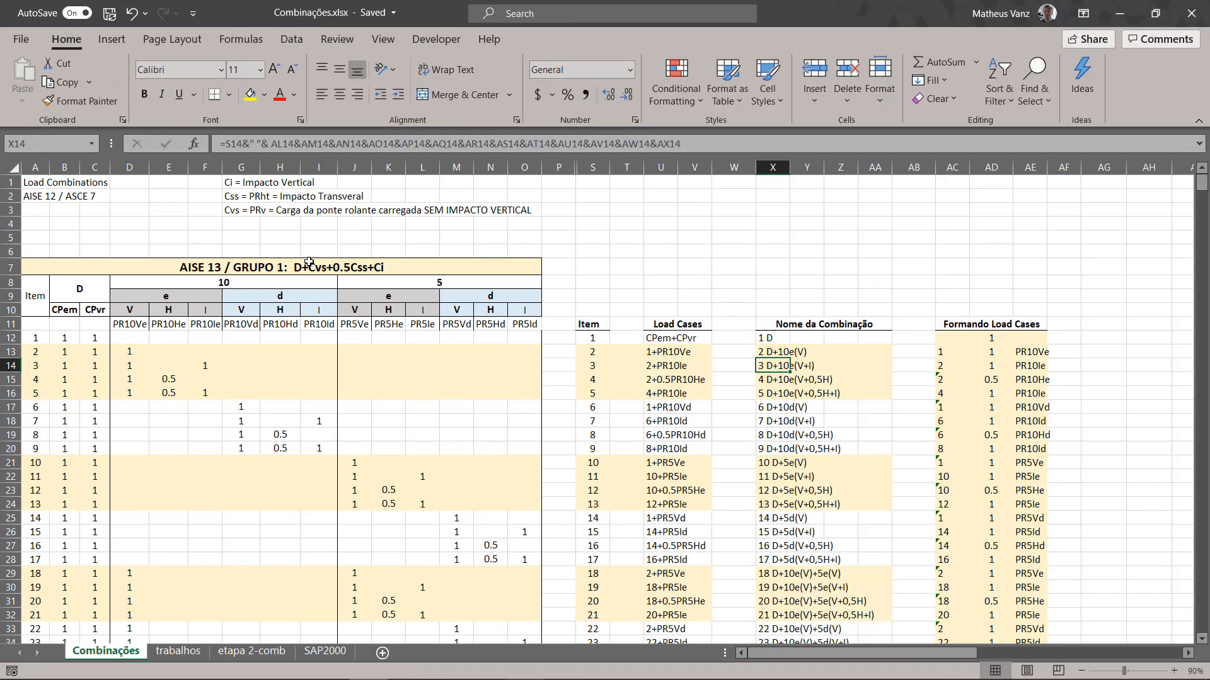
pyautogui.moveTo(308, 262); pyautogui.dragTo(321, 489)
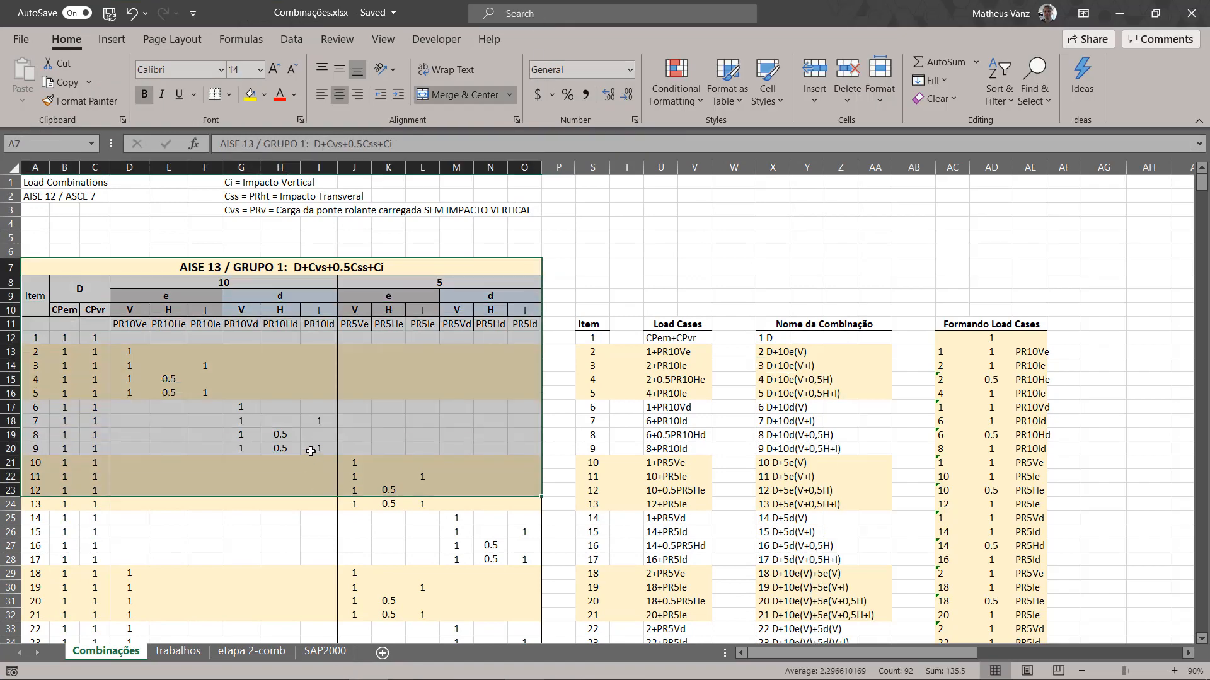
pyautogui.click(291, 412)
pyautogui.click(228, 280)
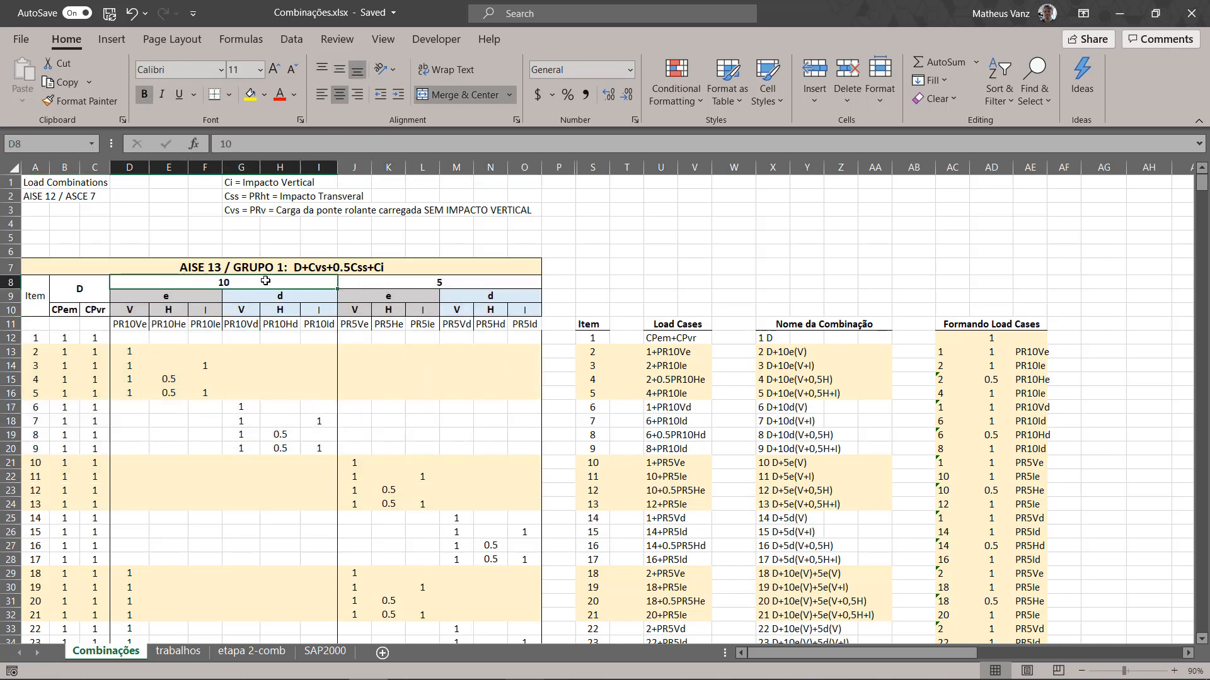
pyautogui.click(411, 284)
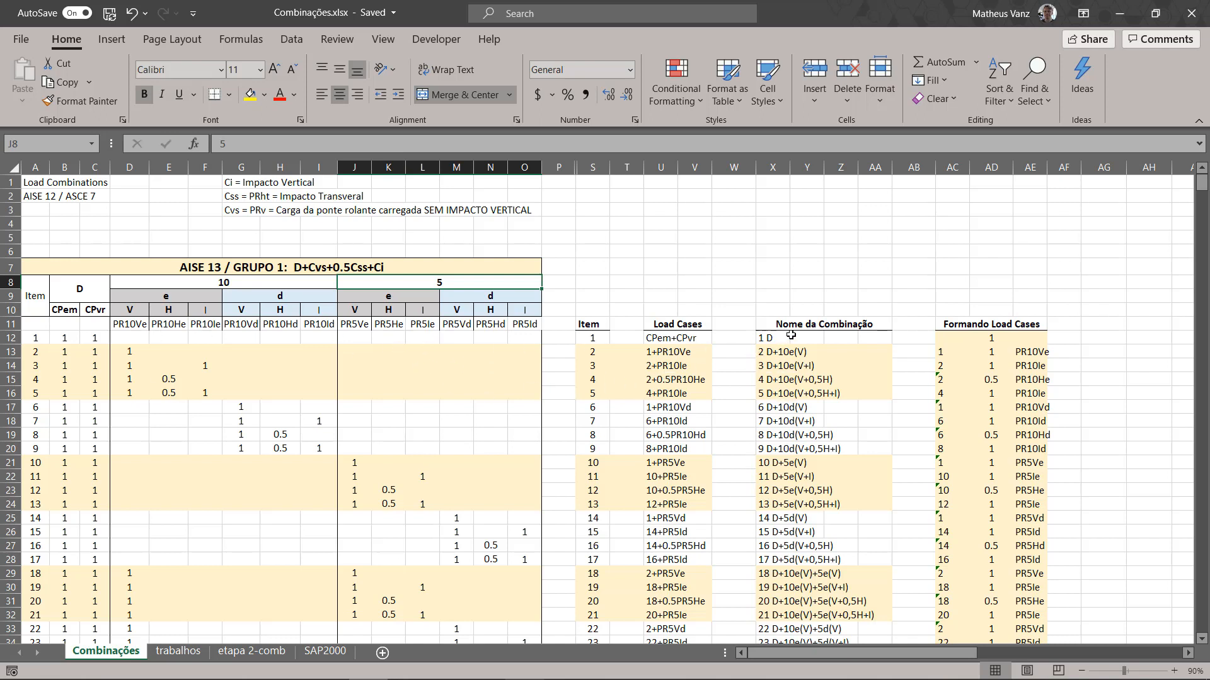
pyautogui.moveTo(781, 325); pyautogui.dragTo(775, 341)
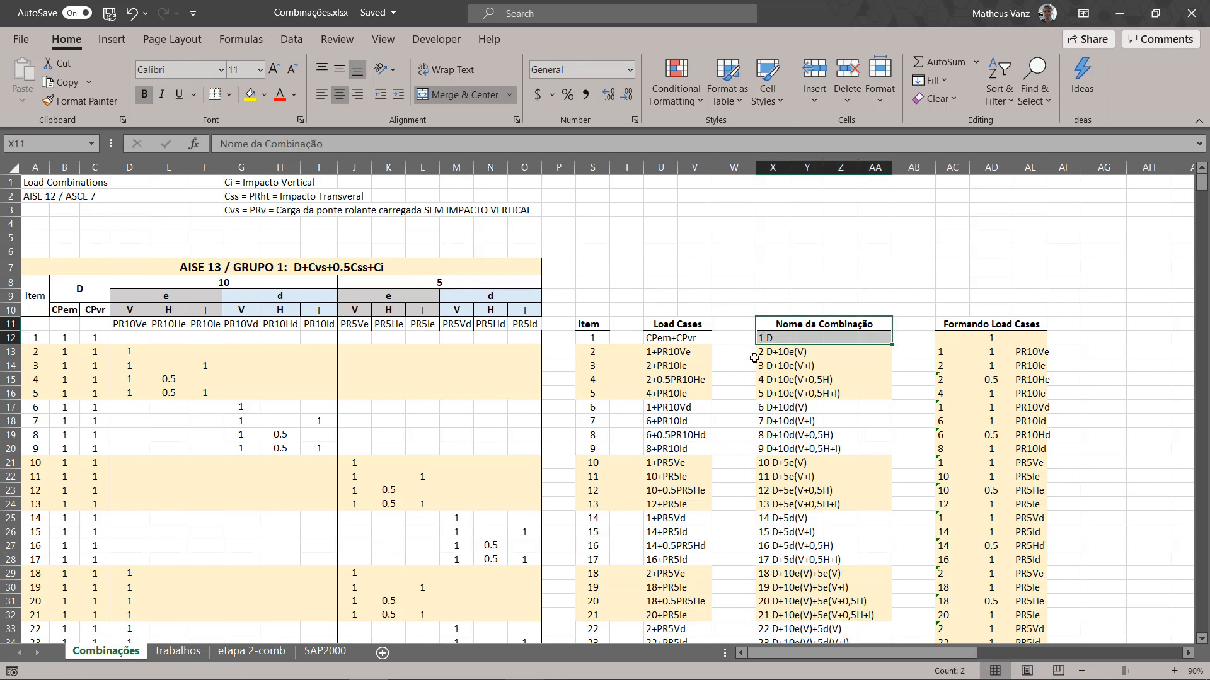
pyautogui.click(785, 392)
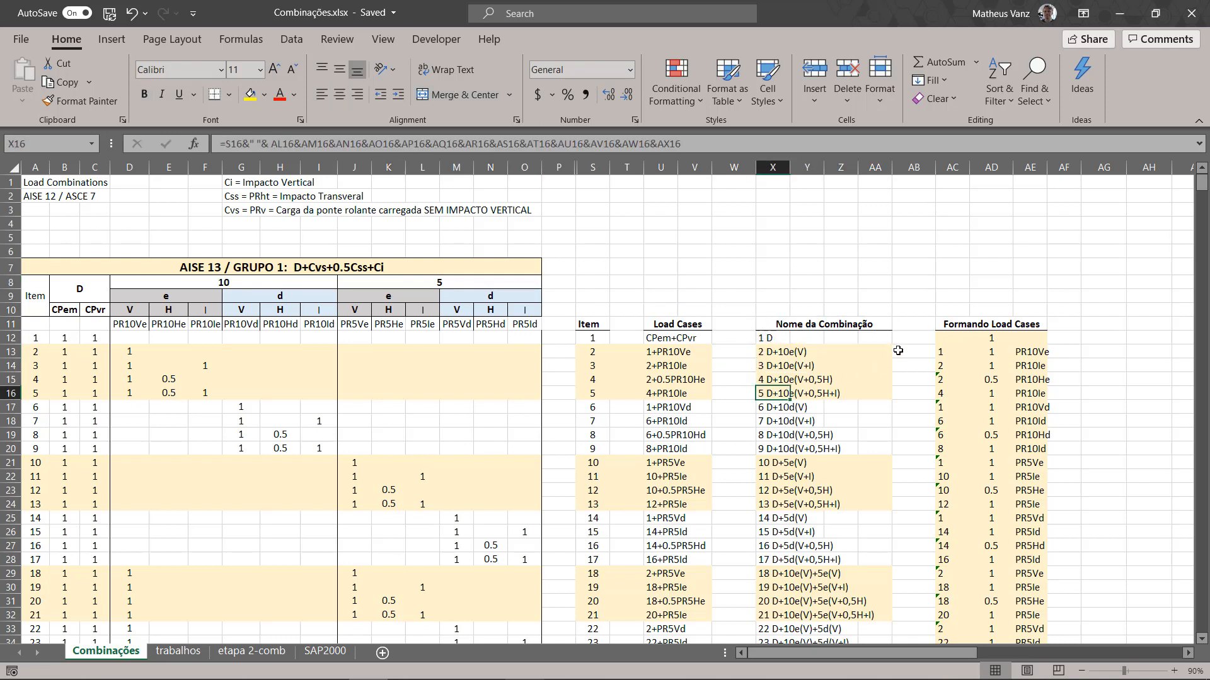
# Step: Examine the Nome da Combinação and Formando Load Cases columns with their formulas, and the matching column layout of the trabalhos sheet
pyautogui.moveTo(942, 336); pyautogui.dragTo(1037, 395)
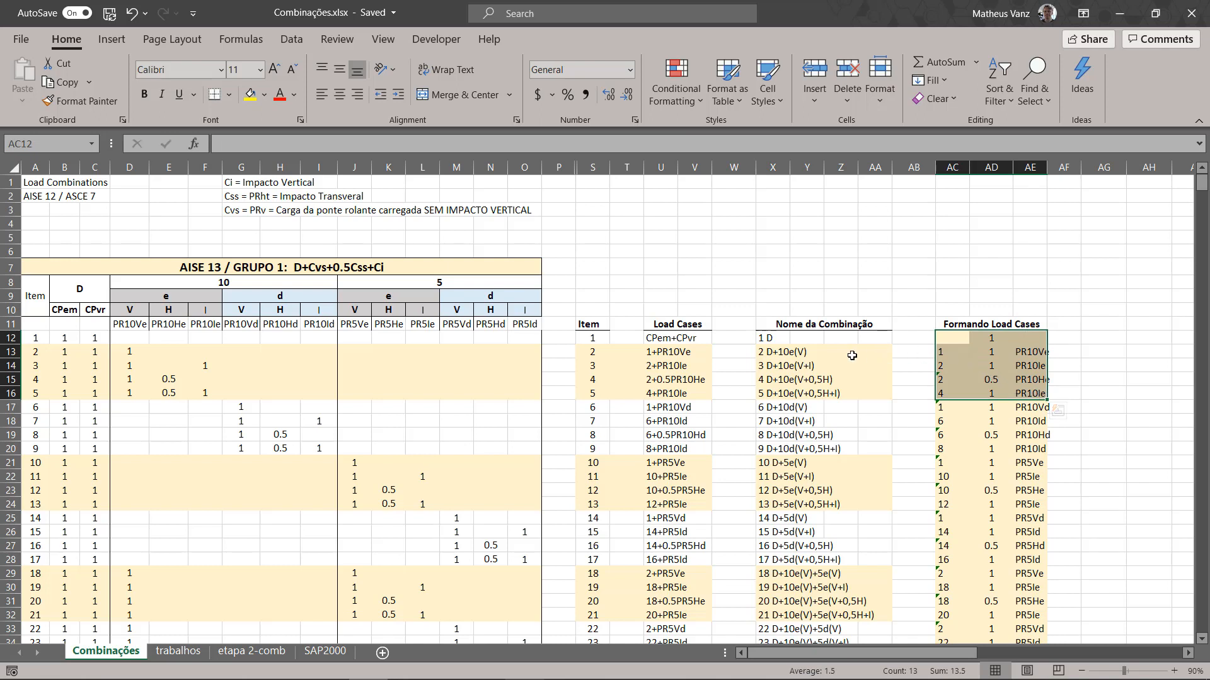
pyautogui.click(948, 354)
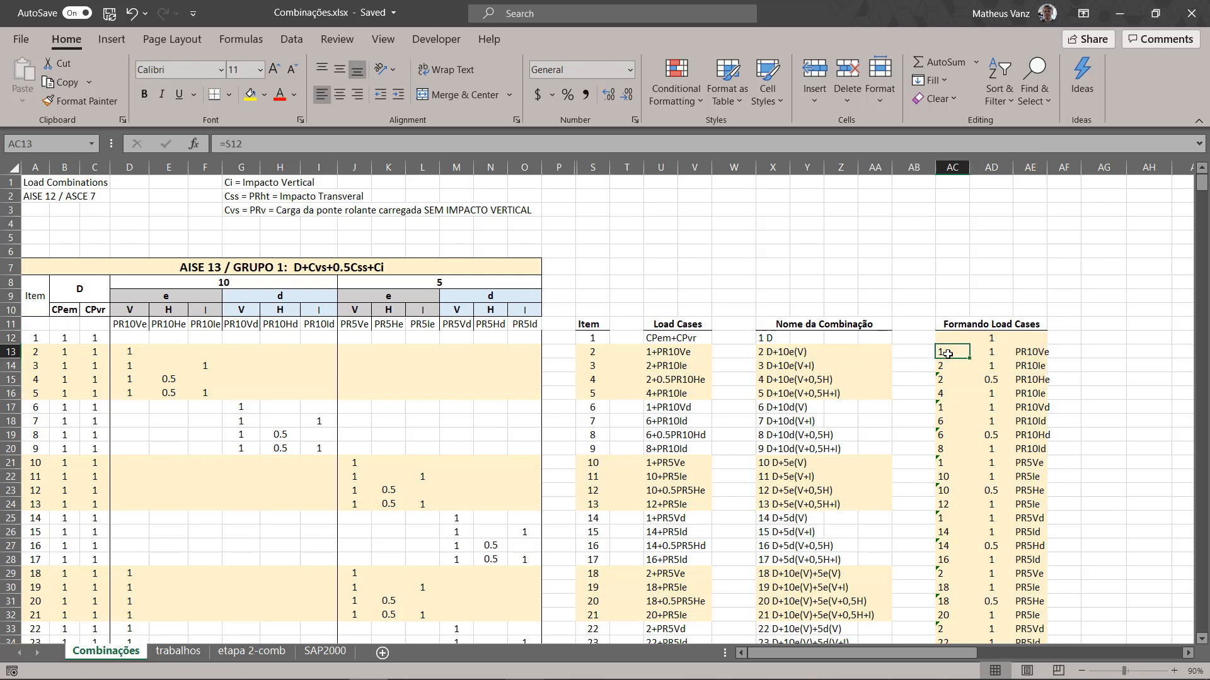
pyautogui.click(765, 355)
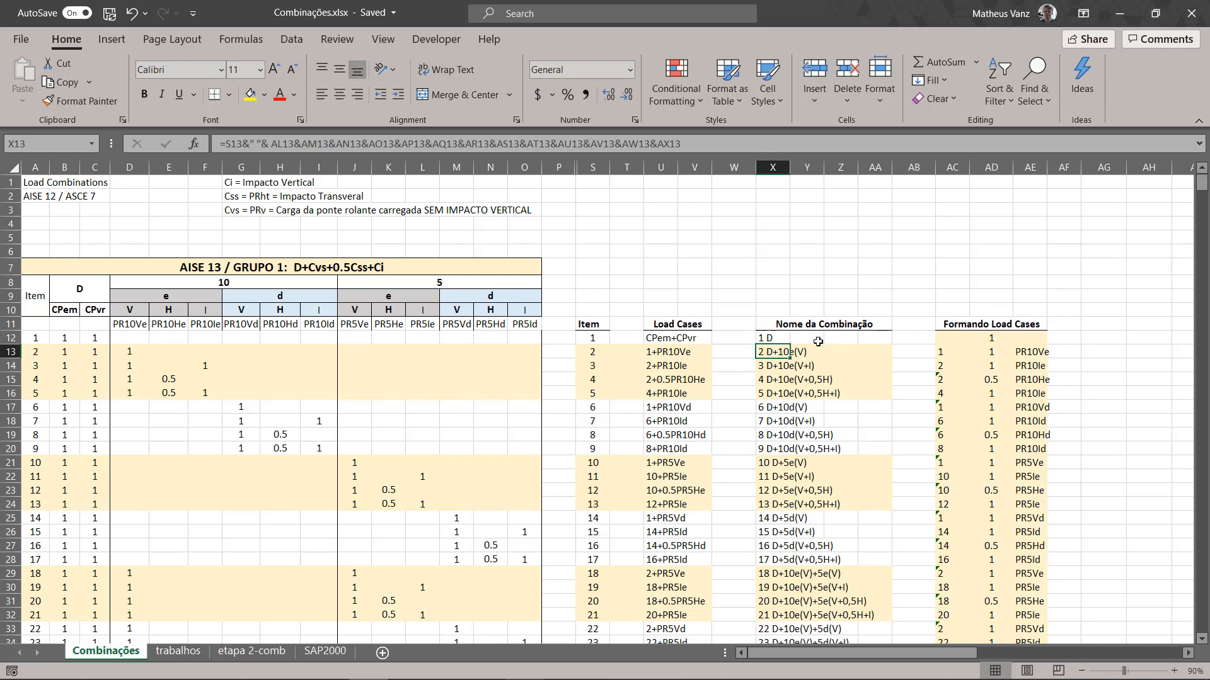
pyautogui.click(951, 365)
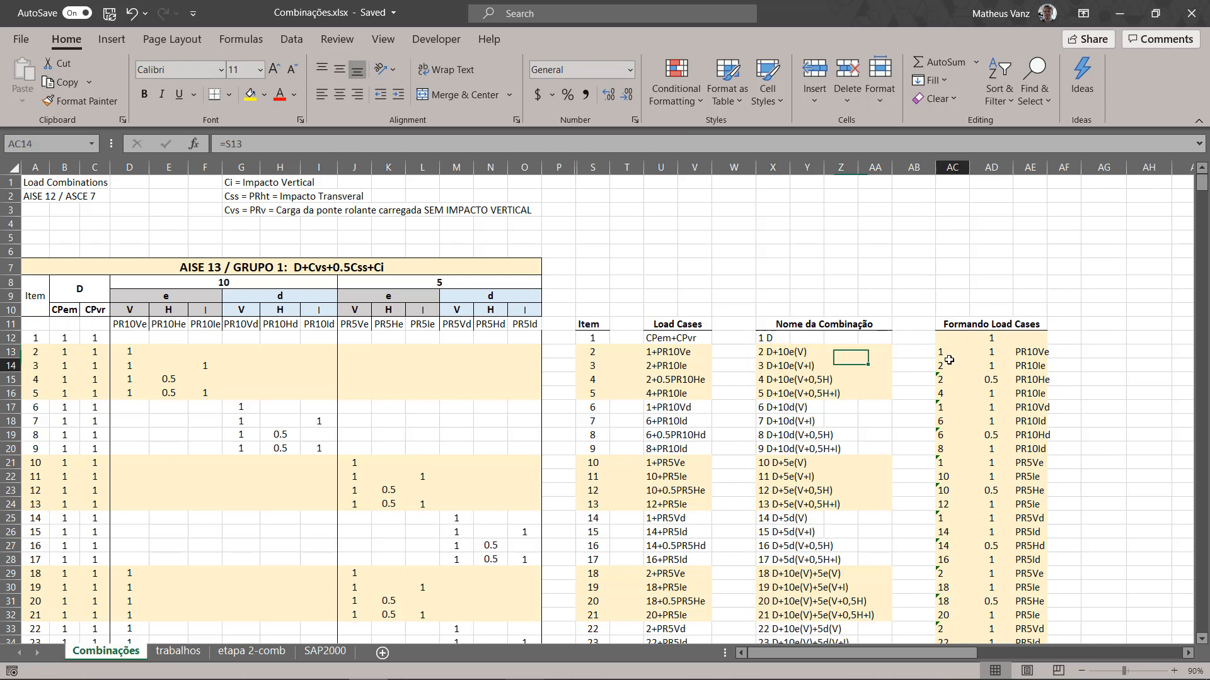
pyautogui.click(994, 351)
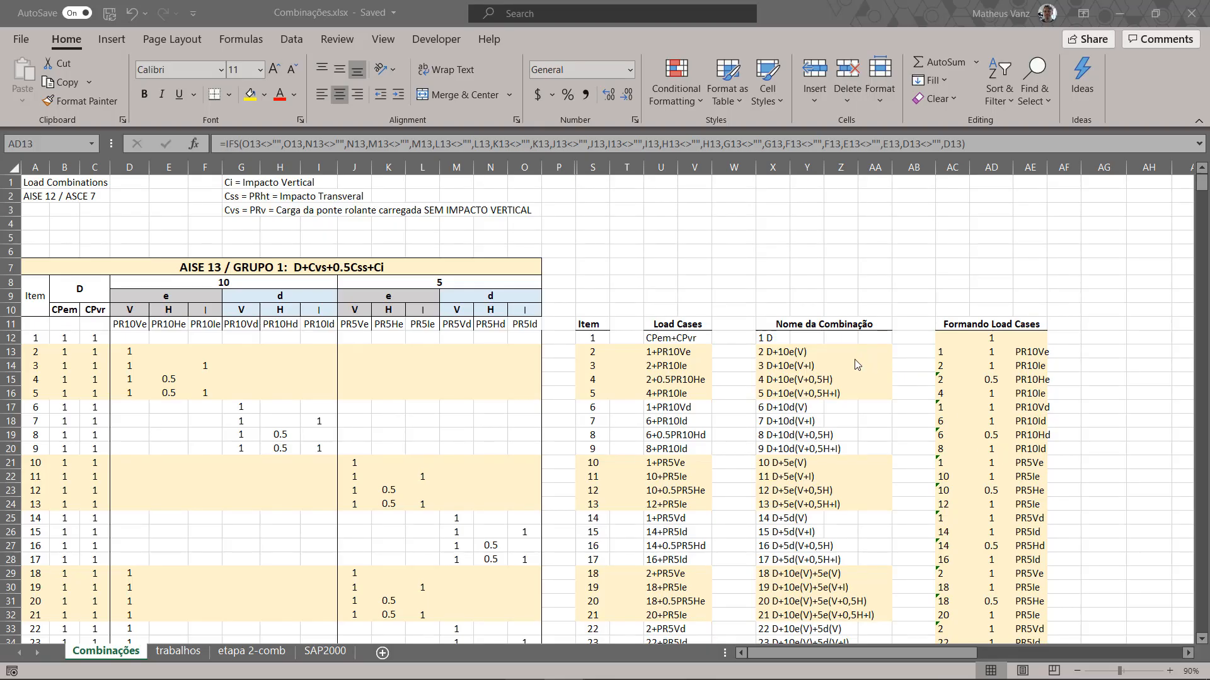
pyautogui.click(820, 342)
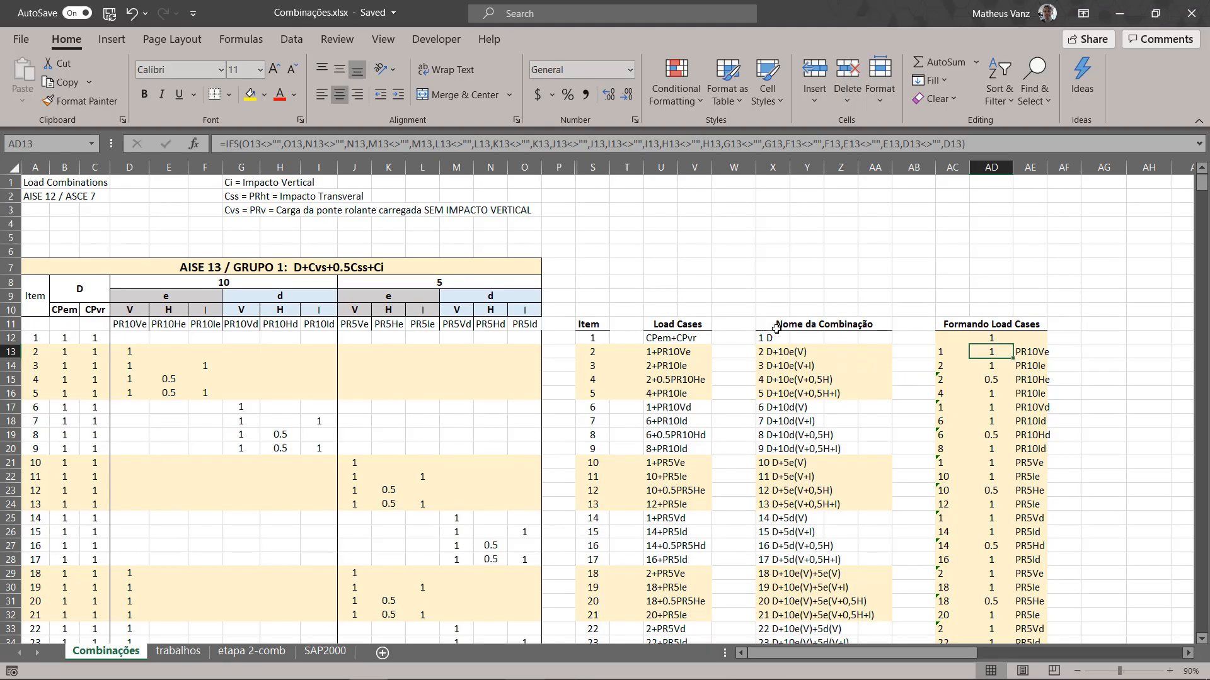
pyautogui.moveTo(776, 328); pyautogui.dragTo(879, 462)
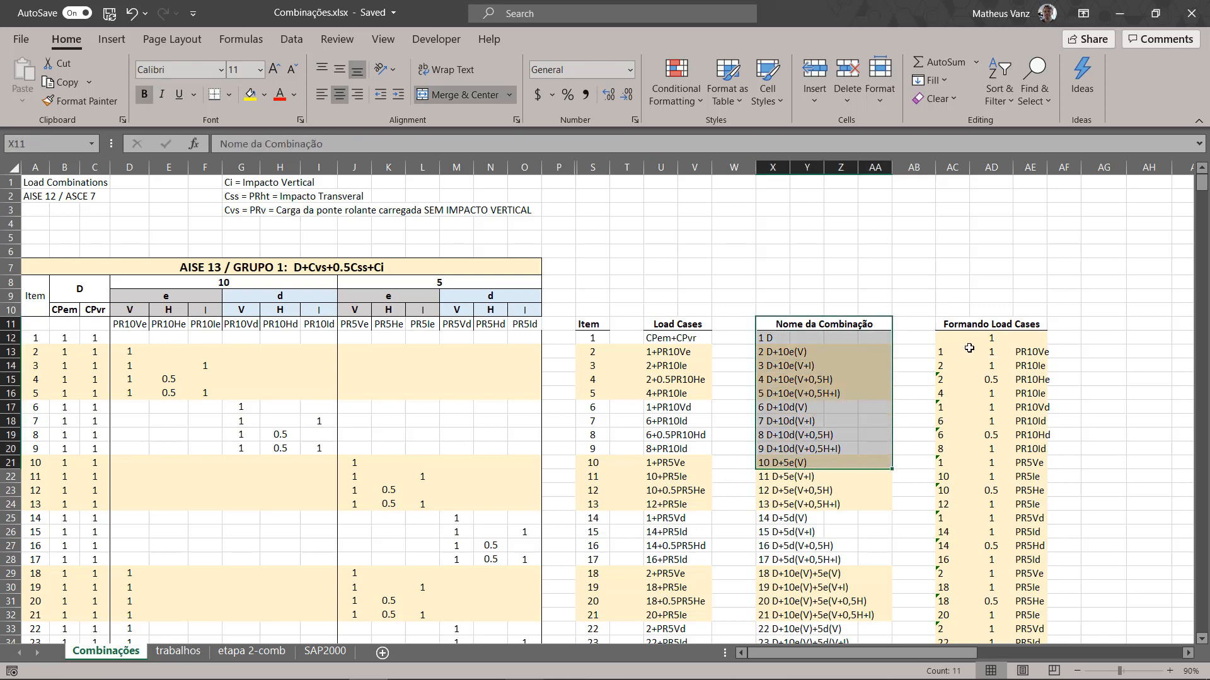
pyautogui.moveTo(967, 322); pyautogui.dragTo(974, 434)
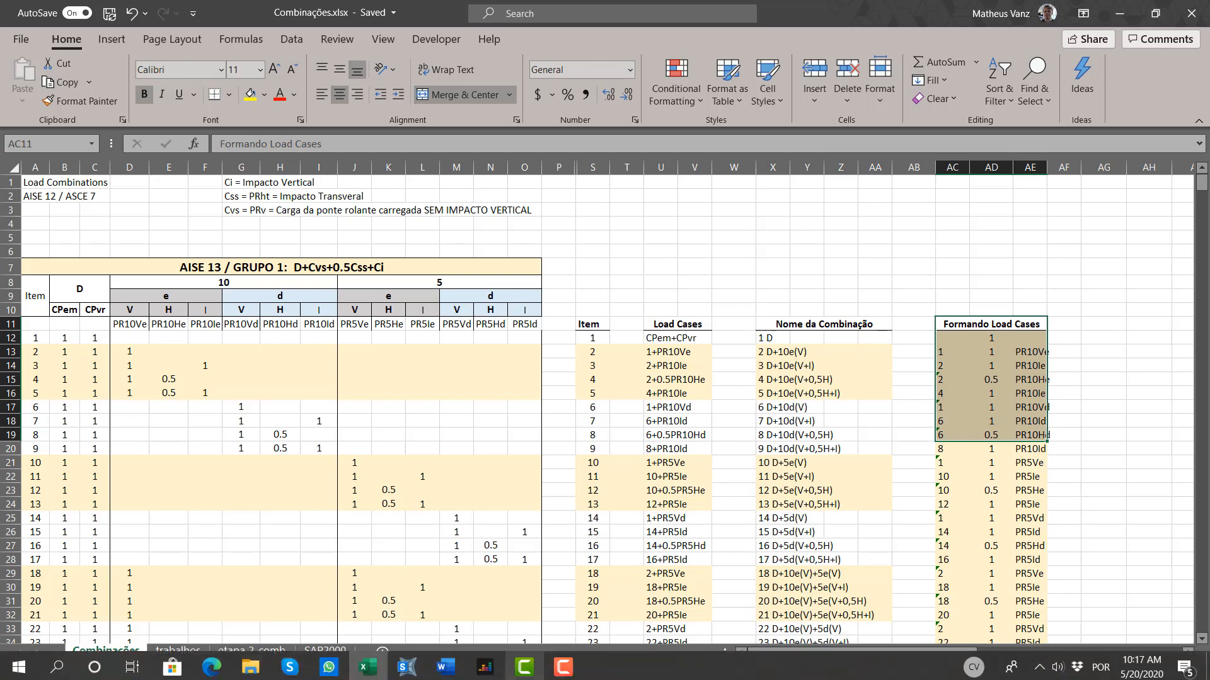
pyautogui.click(419, 666)
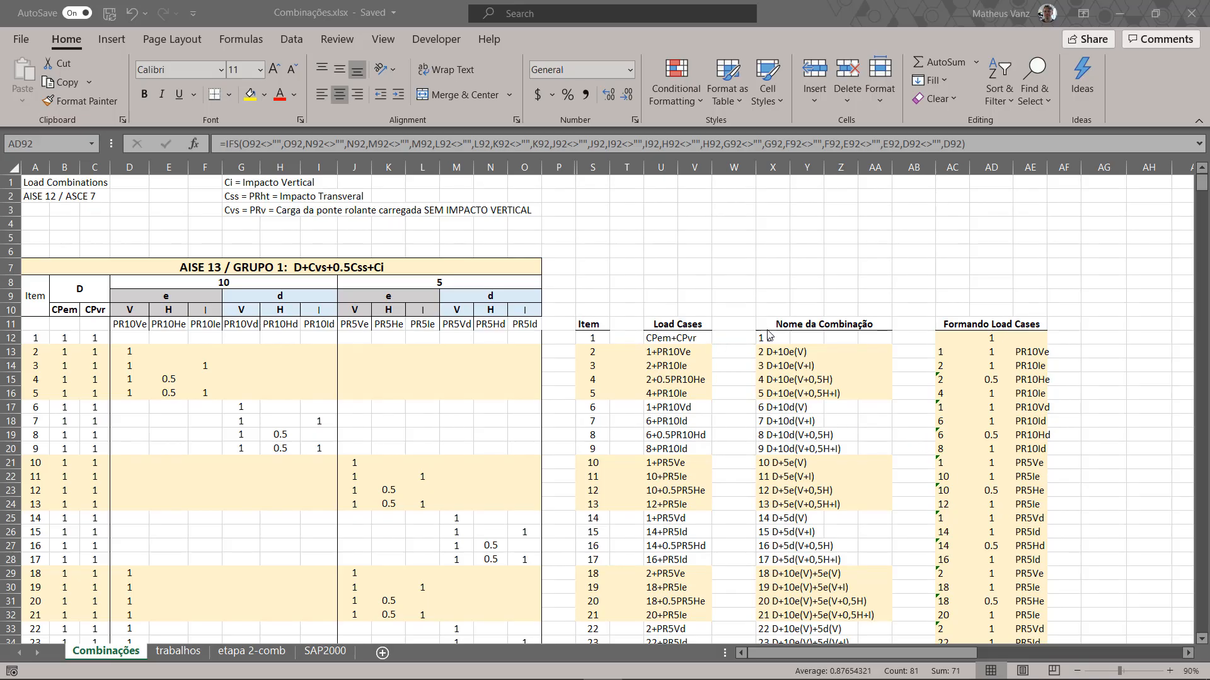
pyautogui.moveTo(767, 328); pyautogui.dragTo(770, 351)
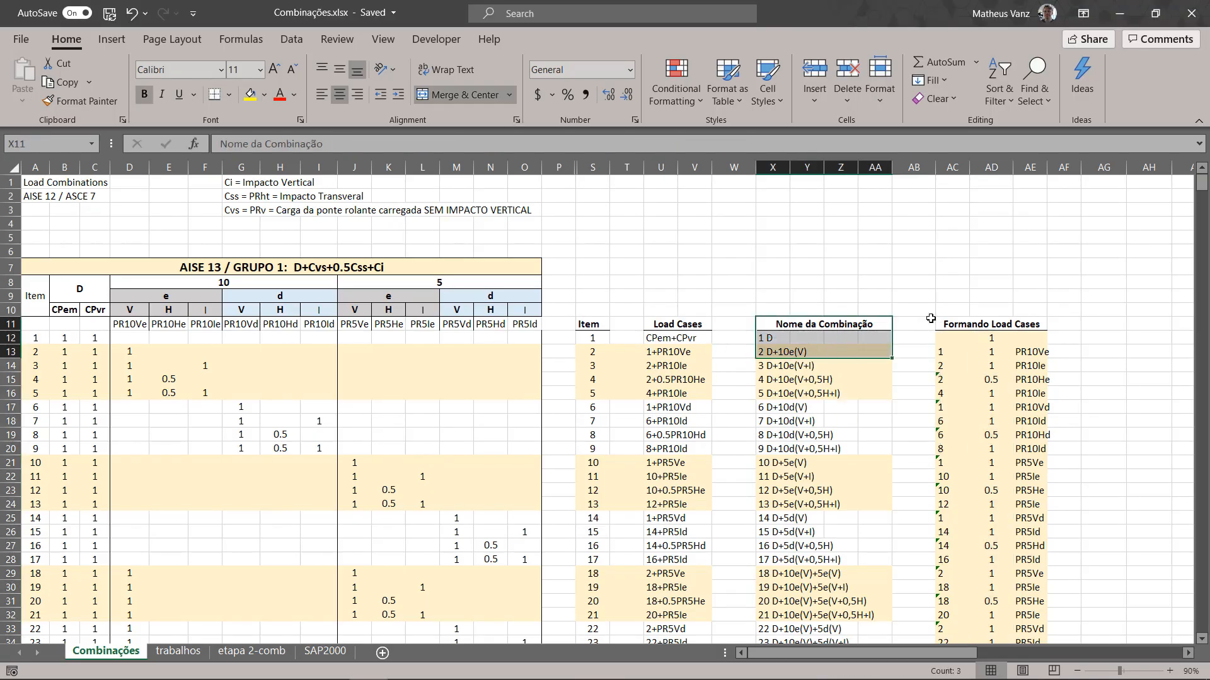
pyautogui.moveTo(939, 324); pyautogui.dragTo(942, 338)
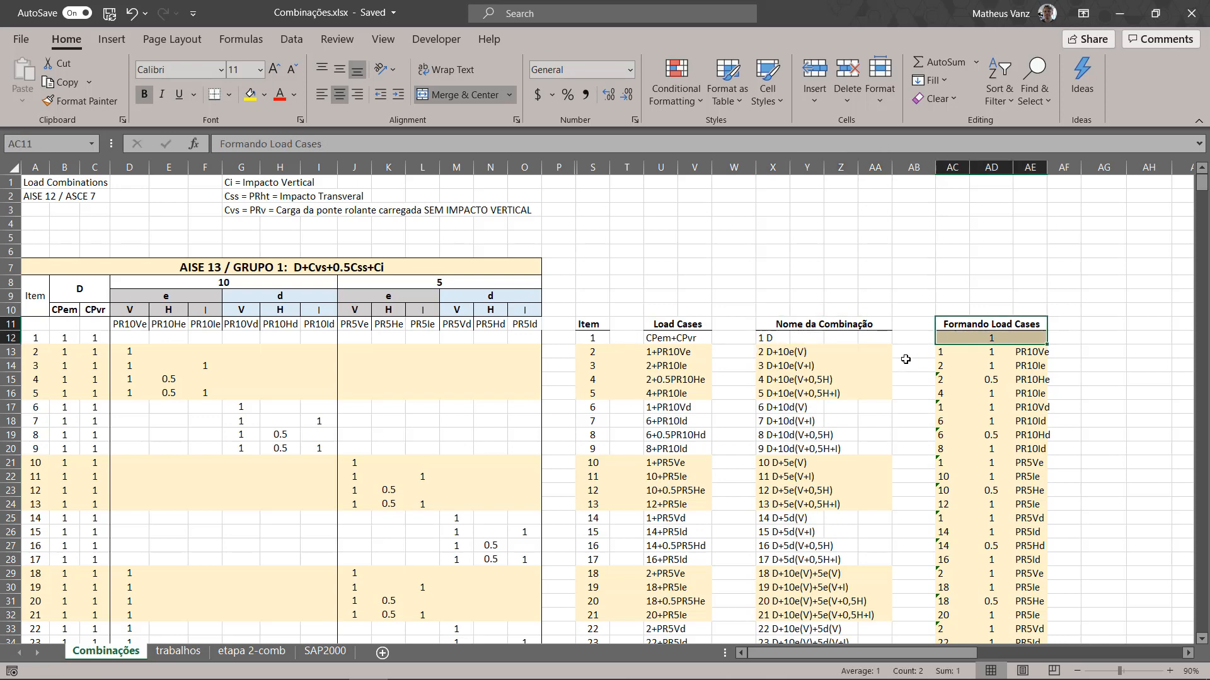
pyautogui.click(177, 651)
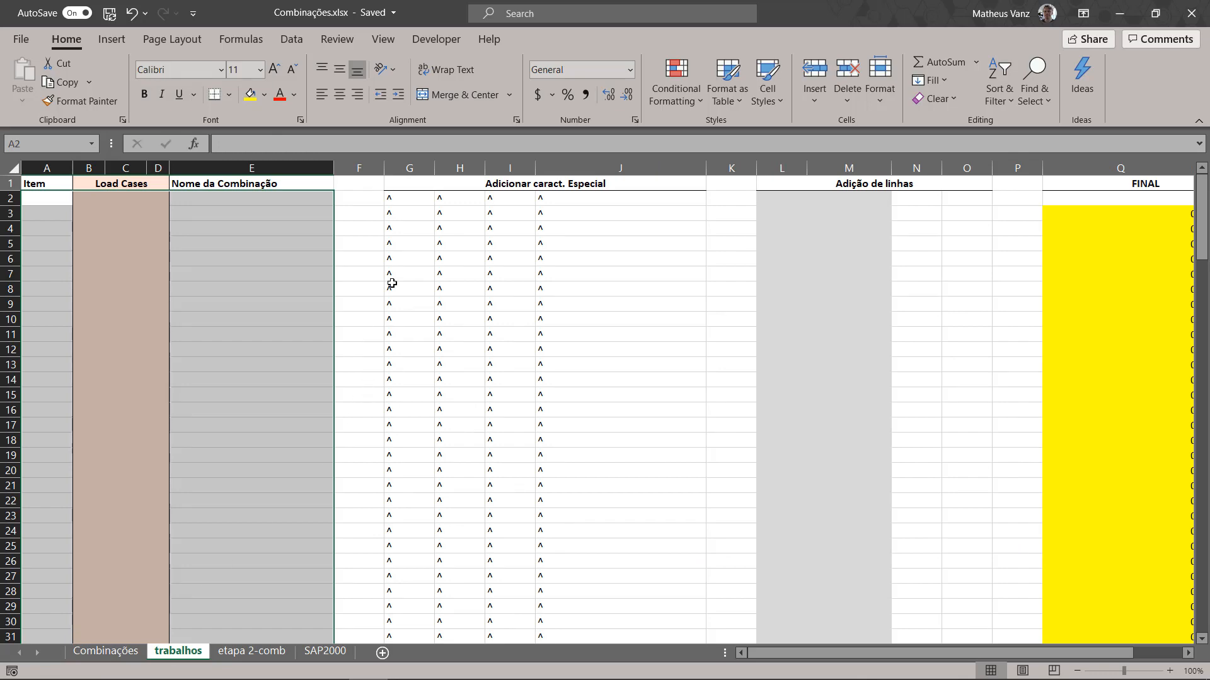
pyautogui.click(397, 214)
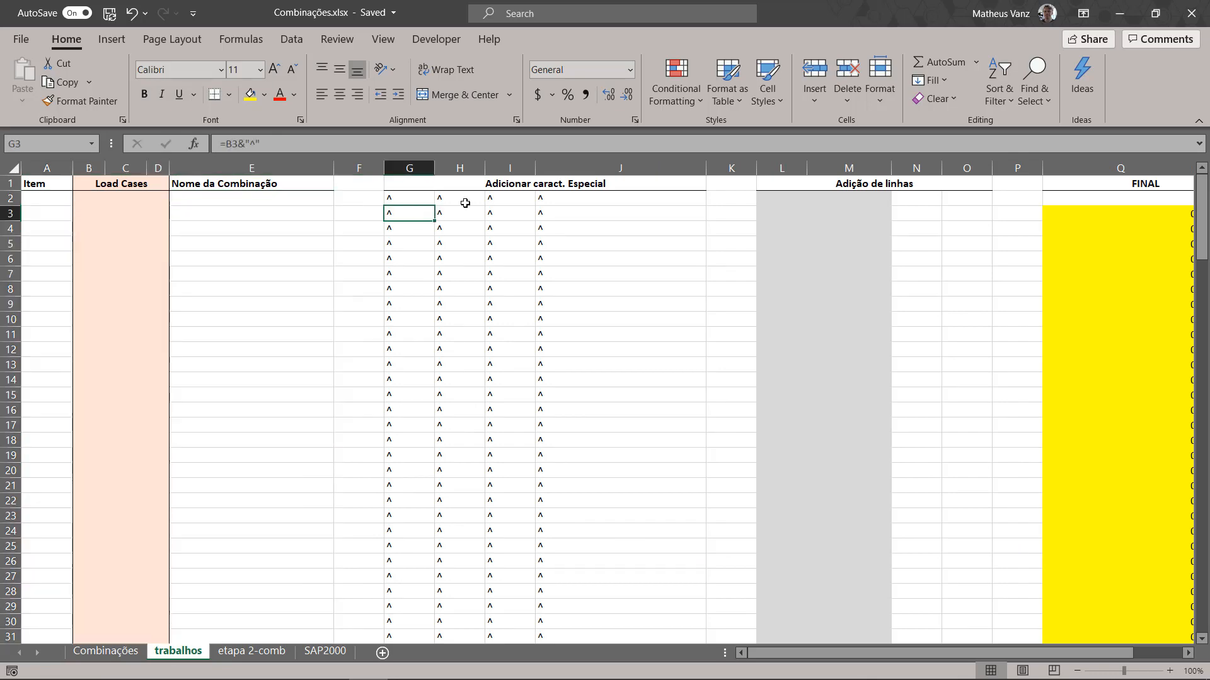
# Step: Copy the Group 1 item numbers in S12:S92 of the Combinações sheet and paste them as values into trabalhos from A2
pyautogui.click(125, 654)
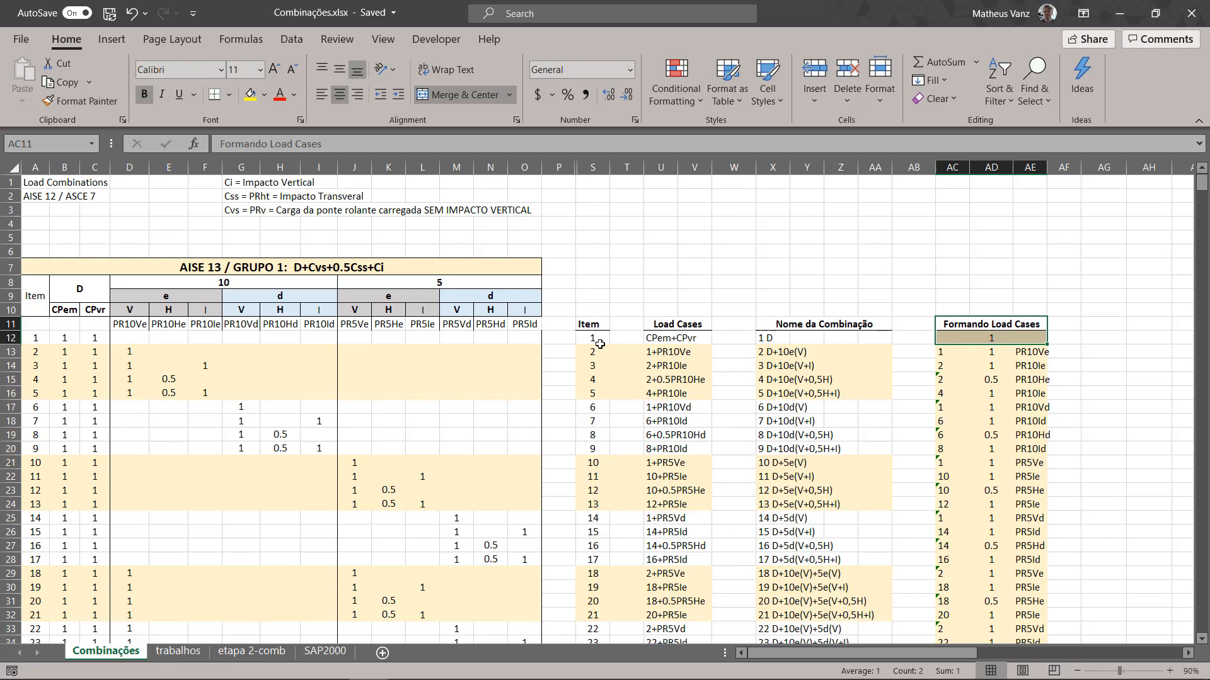
pyautogui.click(600, 344)
pyautogui.scroll(-20, 602, 359)
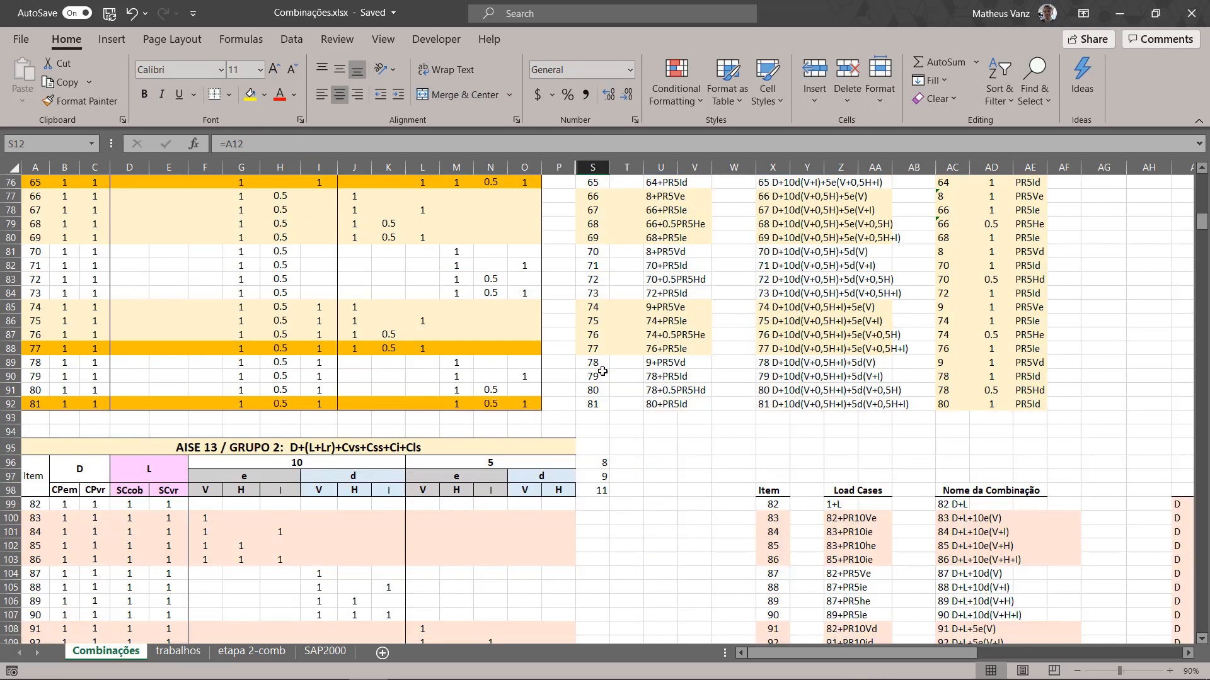
pyautogui.scroll(-2, 602, 372)
pyautogui.scroll(2, 595, 397)
pyautogui.keyDown('shift'); pyautogui.click(592, 405); pyautogui.keyUp('shift')
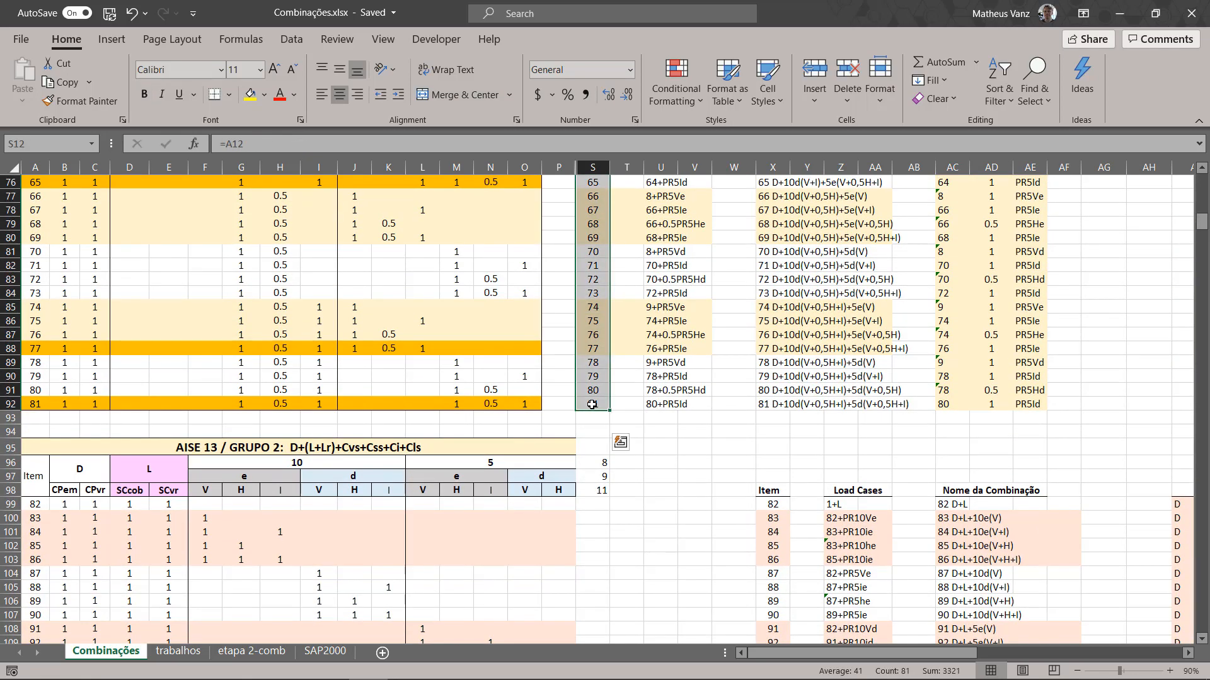
pyautogui.hotkey('ctrl', 'c')
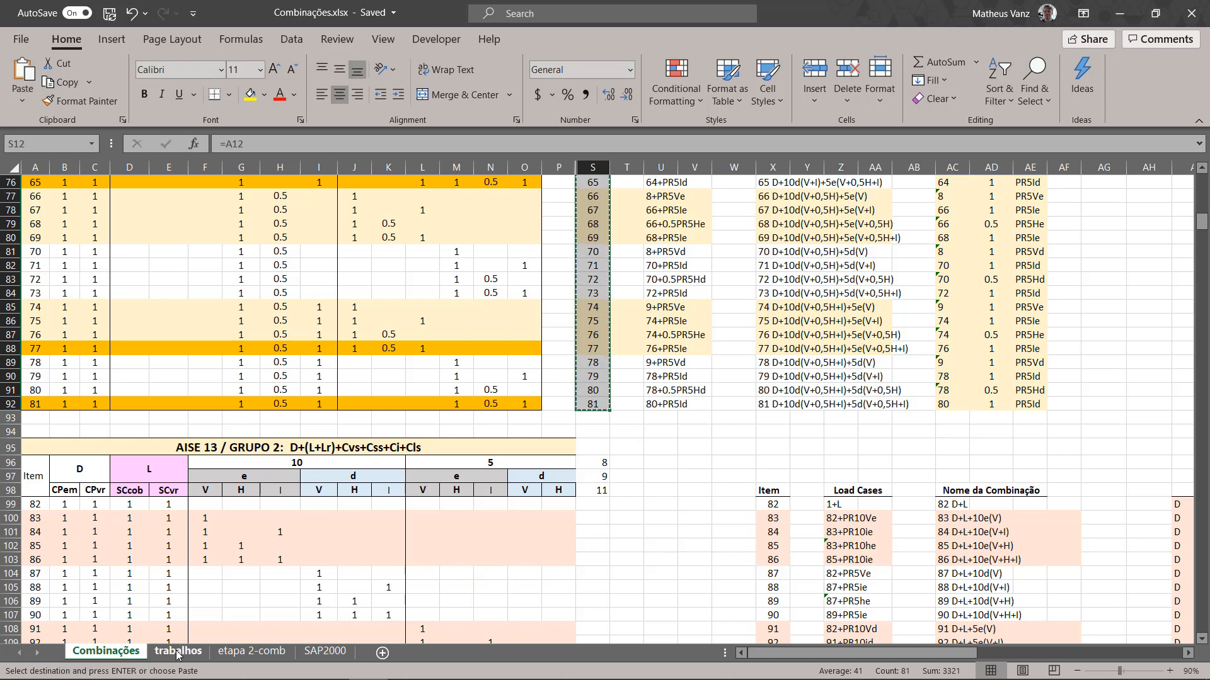
pyautogui.click(178, 651)
pyautogui.click(33, 196)
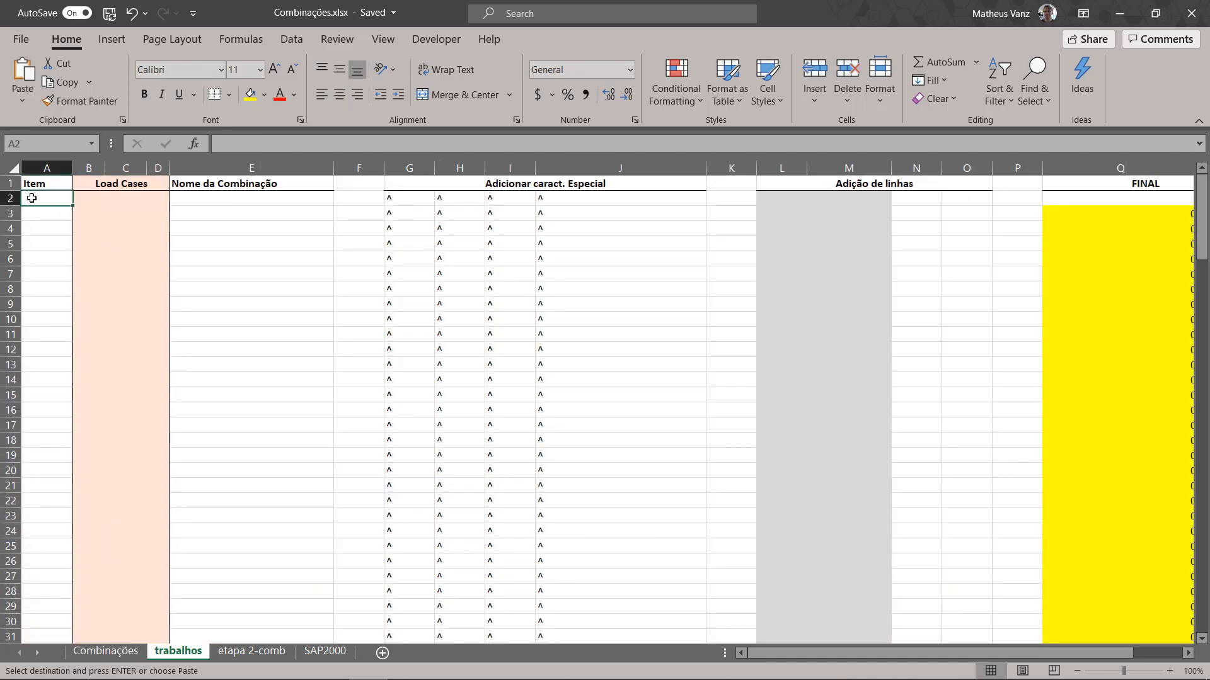
pyautogui.rightClick(32, 197)
pyautogui.click(93, 282)
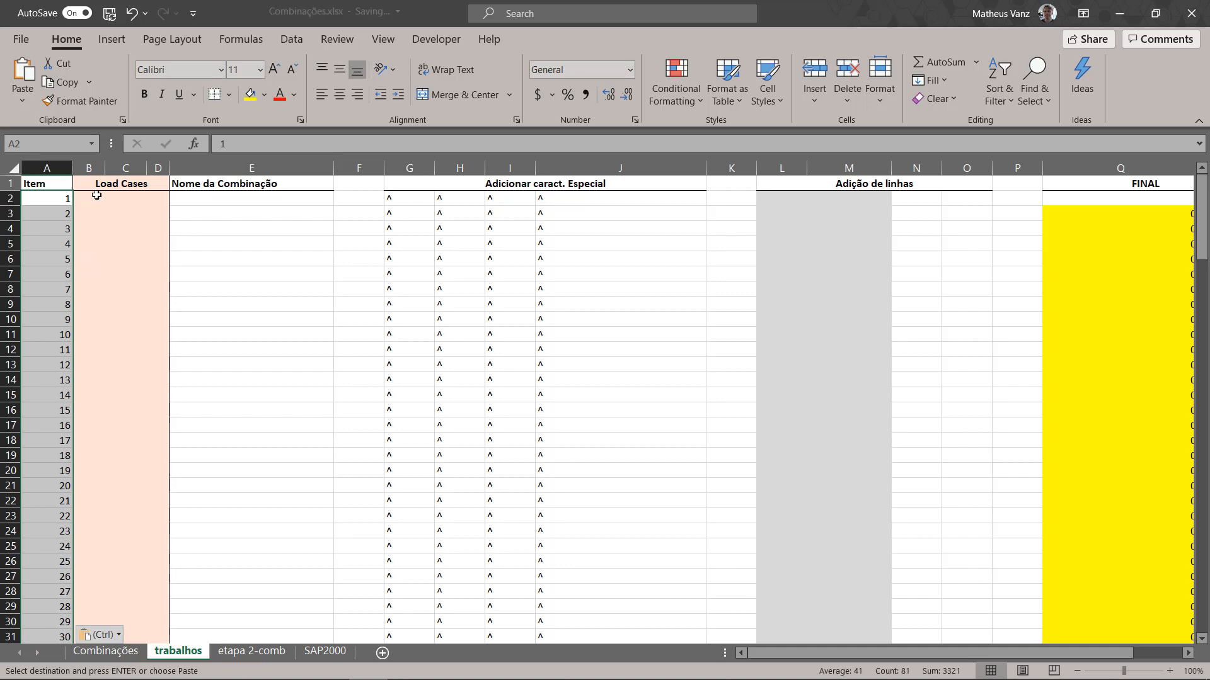
# Step: Copy the combination names in X12:X92 of the Combinações sheet and paste them as values into trabalhos from E2
pyautogui.click(105, 650)
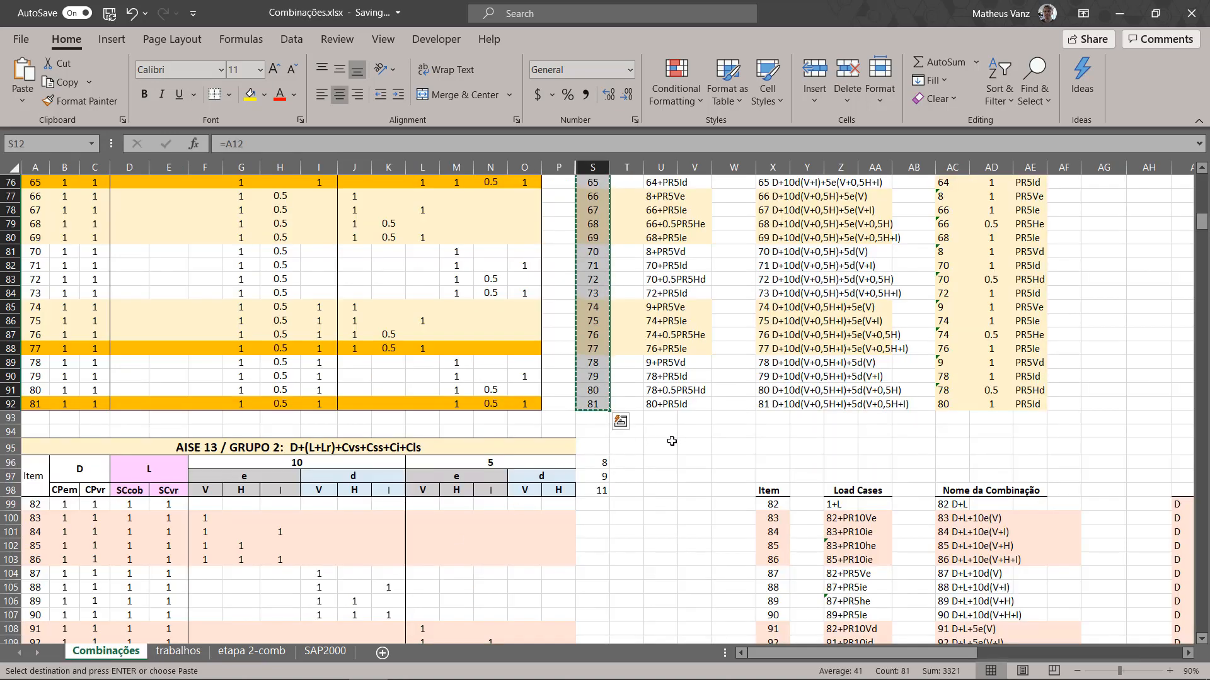
pyautogui.scroll(2, 671, 441)
pyautogui.click(769, 475)
pyautogui.scroll(20, 770, 477)
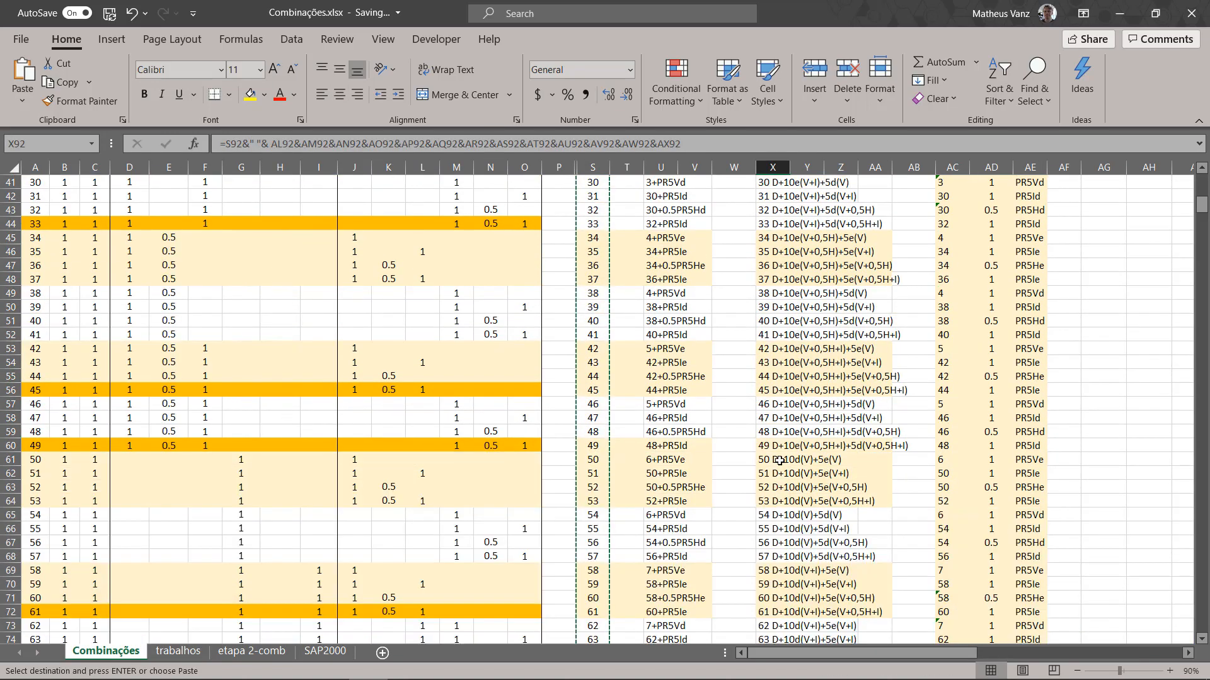
pyautogui.keyDown('shift'); pyautogui.click(772, 340); pyautogui.keyUp('shift')
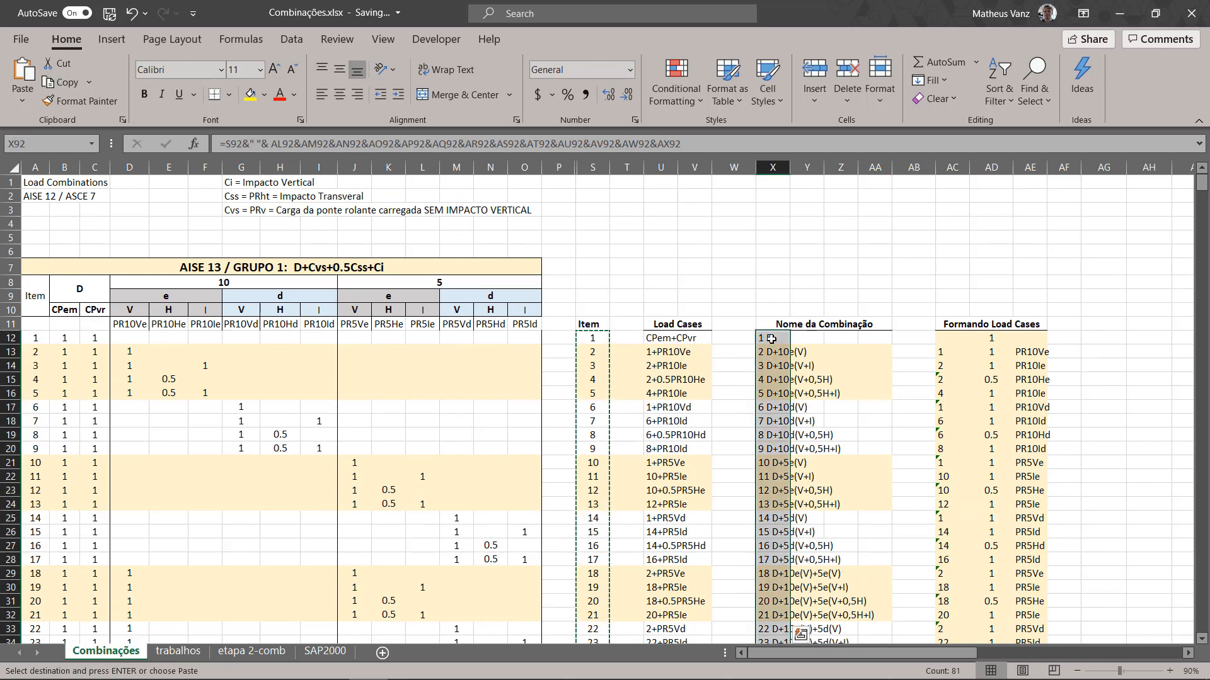
pyautogui.hotkey('ctrl', 'c')
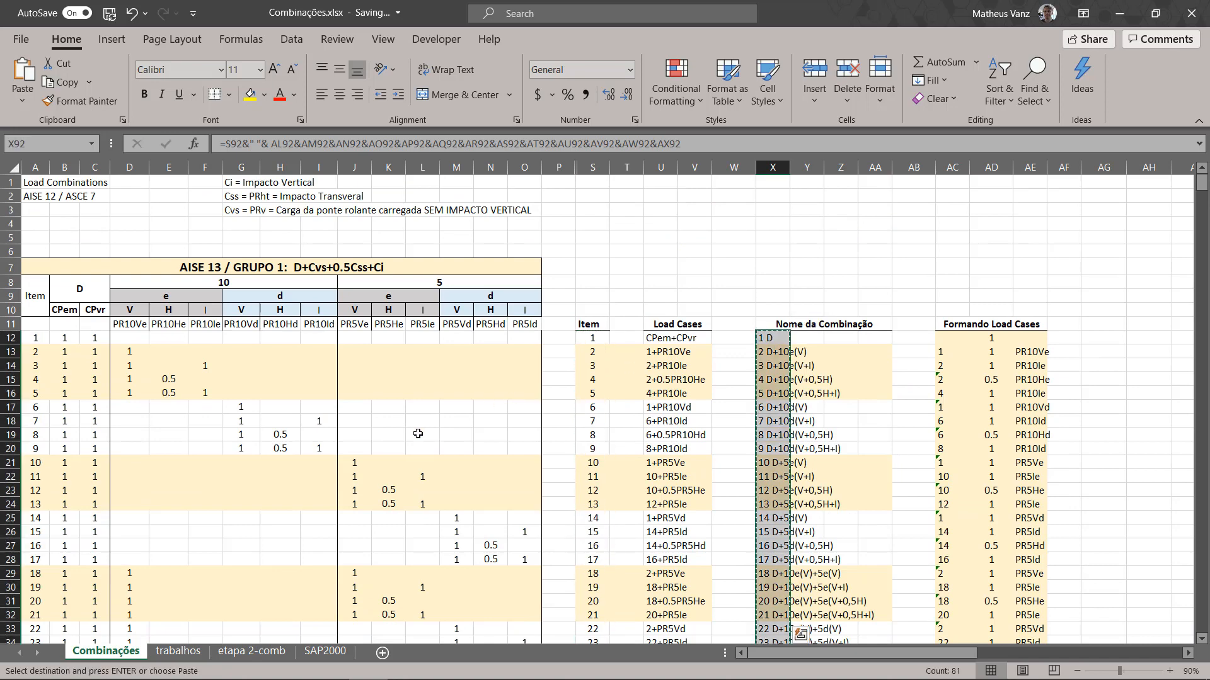
pyautogui.click(180, 650)
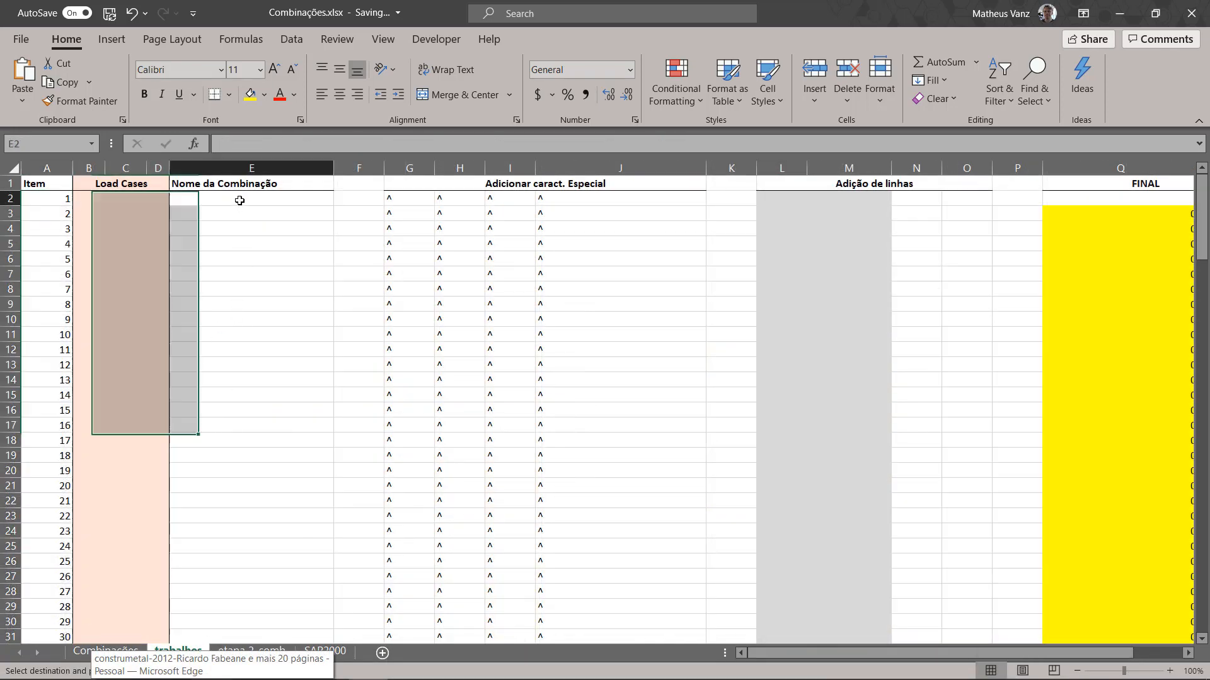
pyautogui.rightClick(240, 198)
pyautogui.click(302, 282)
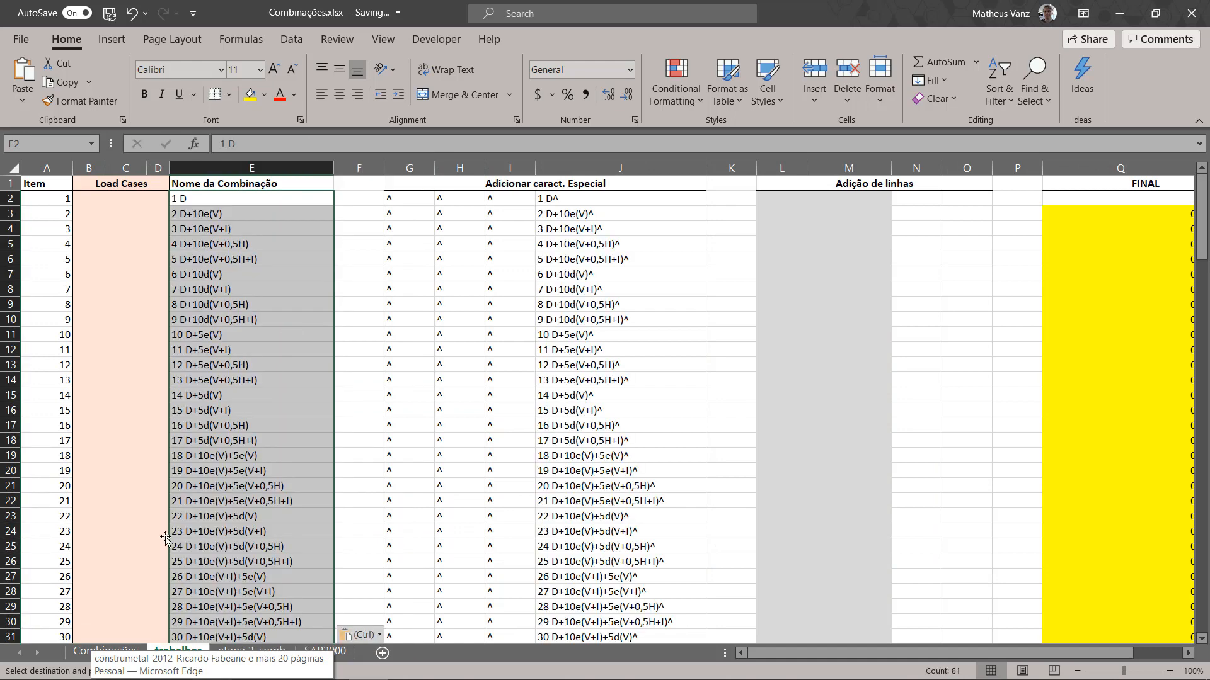
# Step: Copy the base combination numbers in AC12:AC92 of the Combinações sheet and paste them as values into trabalhos from B2
pyautogui.click(83, 658)
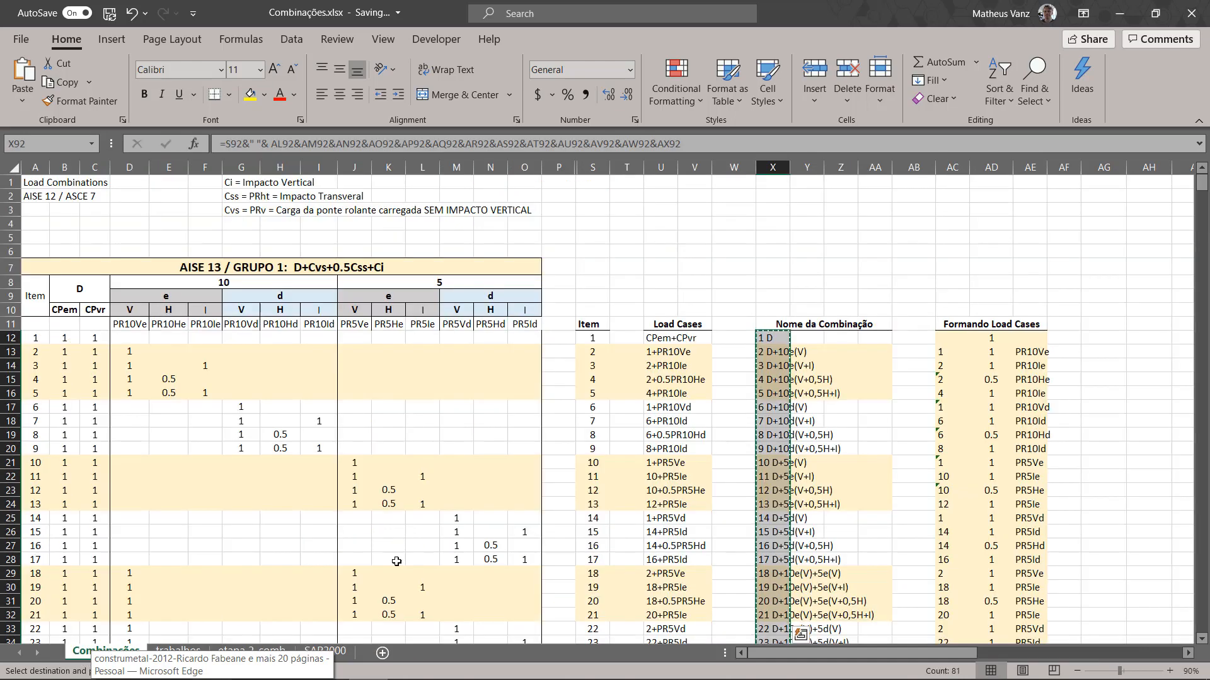
pyautogui.click(942, 343)
pyautogui.scroll(-20, 945, 441)
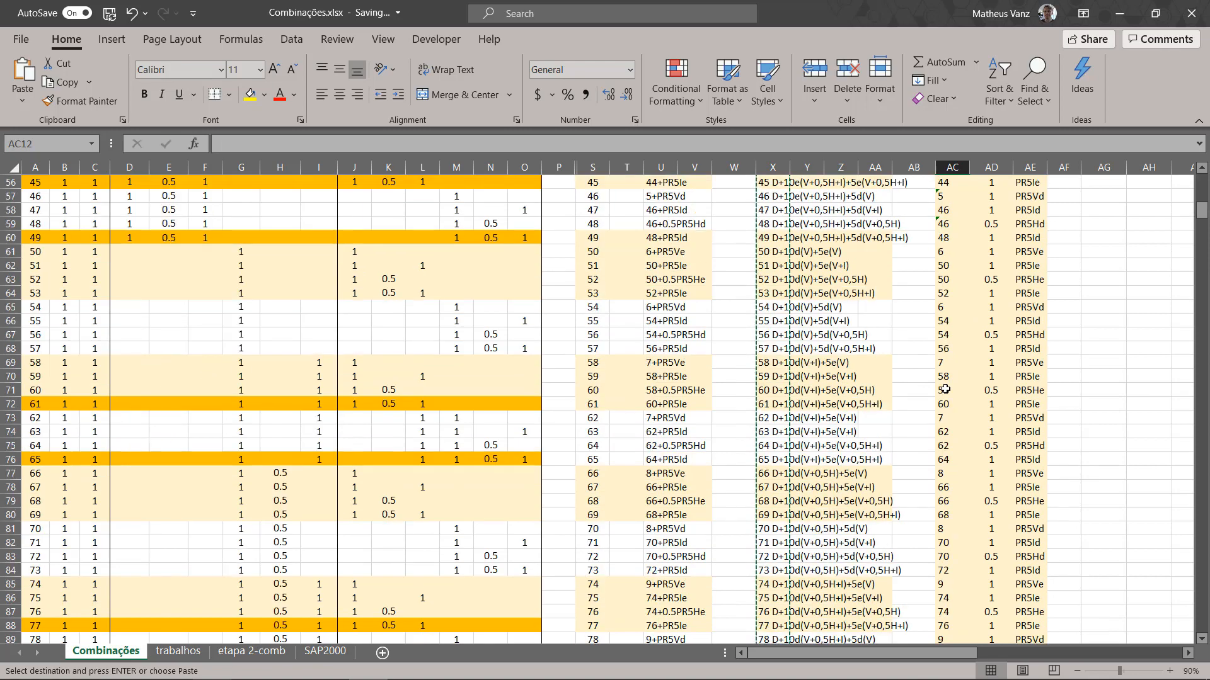
pyautogui.keyDown('shift'); pyautogui.click(945, 546); pyautogui.keyUp('shift')
pyautogui.hotkey('ctrl', 'c')
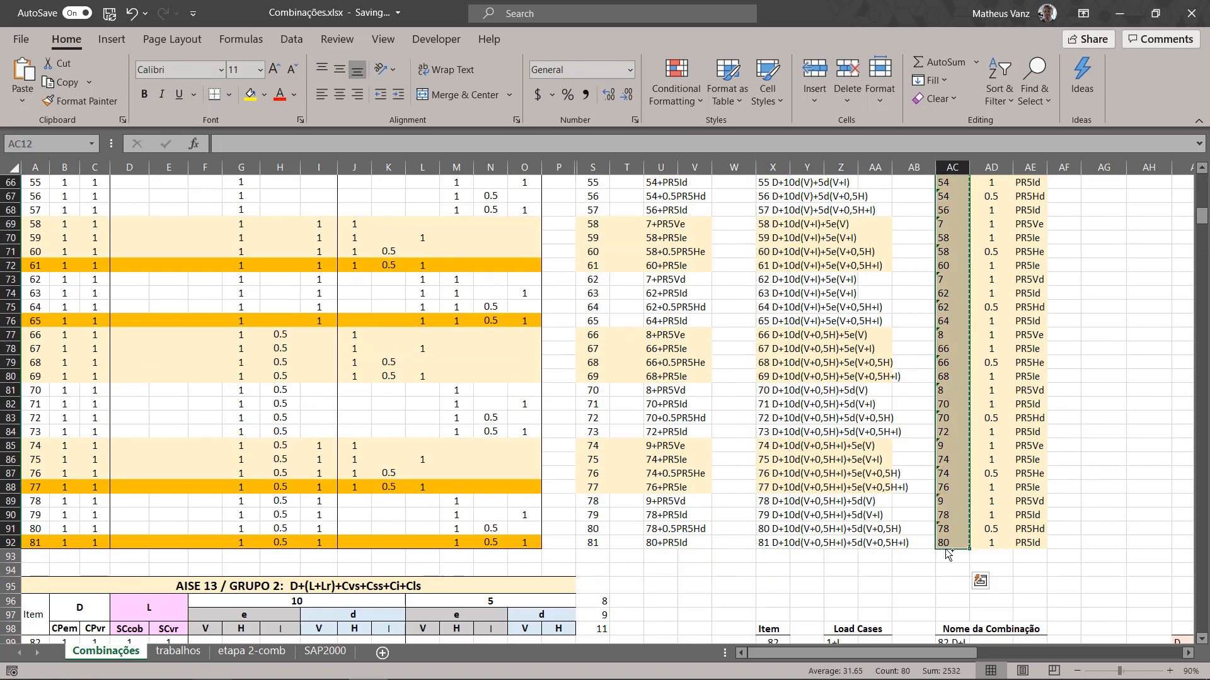
pyautogui.click(177, 651)
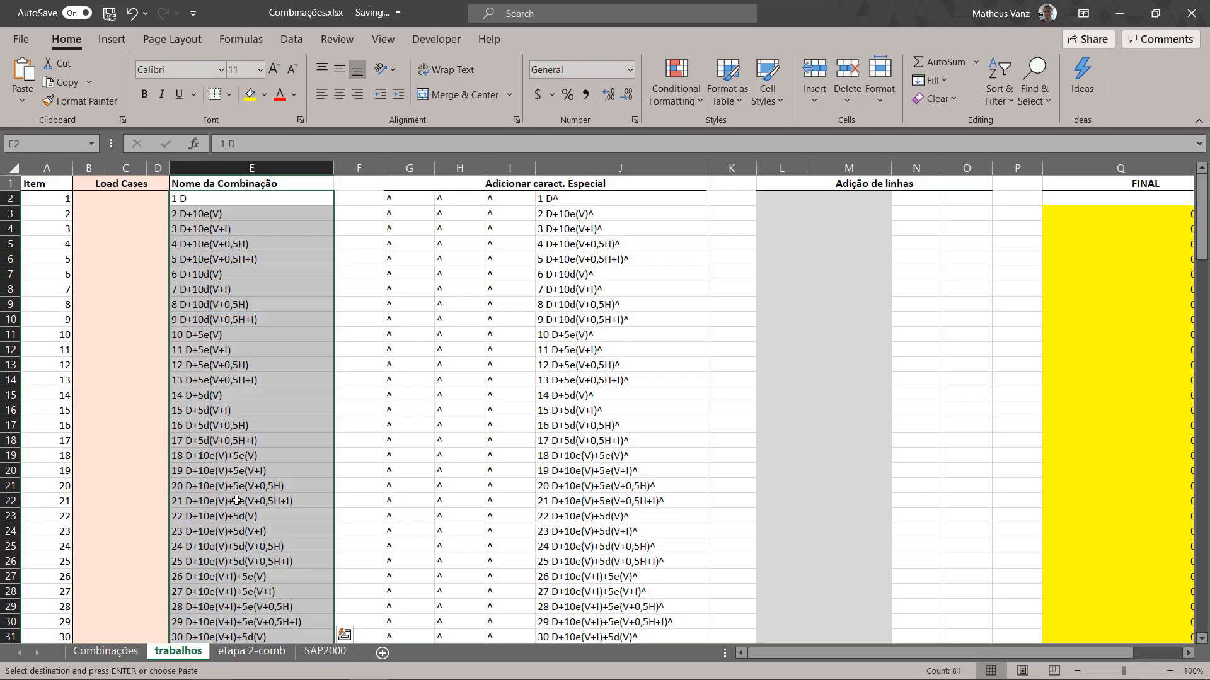
pyautogui.rightClick(95, 199)
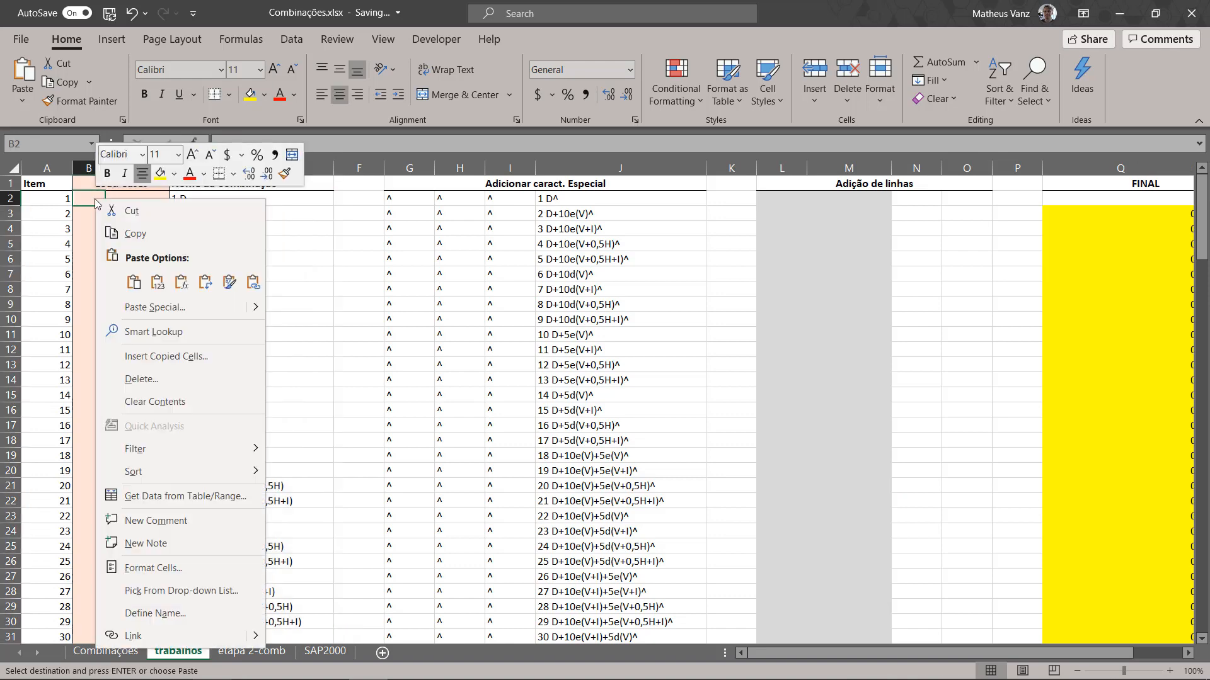
pyautogui.click(157, 282)
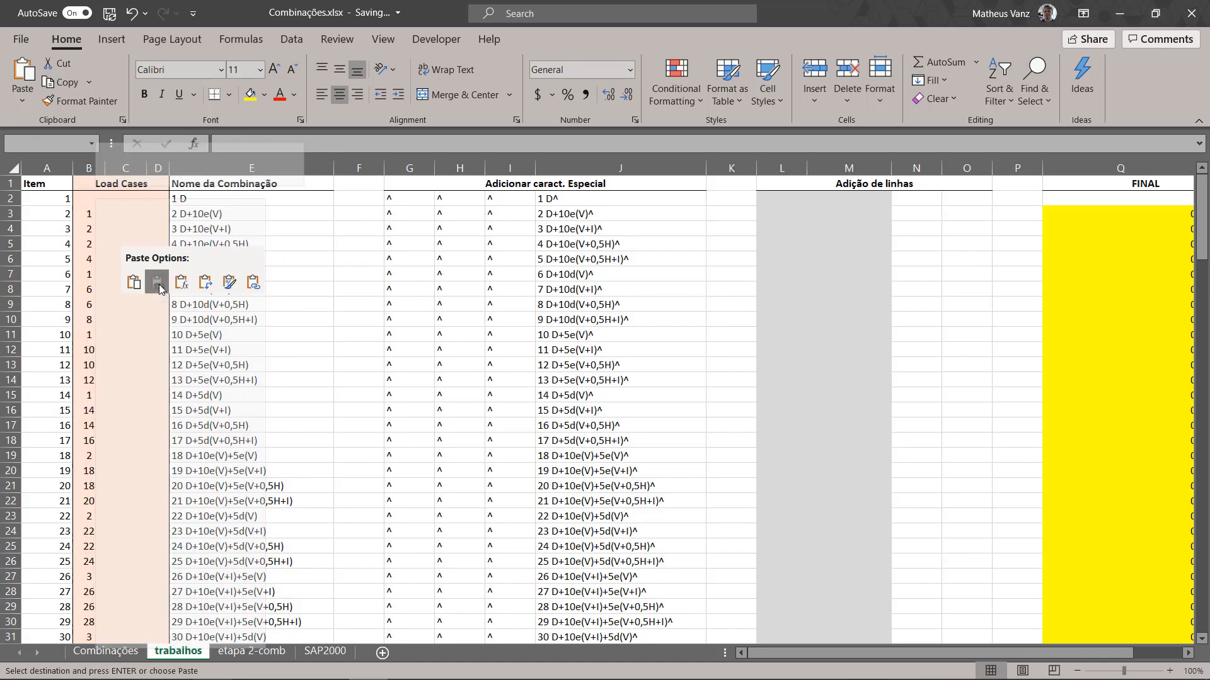
# Step: Copy the load case names in AE12:AE92 of the Combinações sheet and paste them as values into trabalhos from C2
pyautogui.click(105, 650)
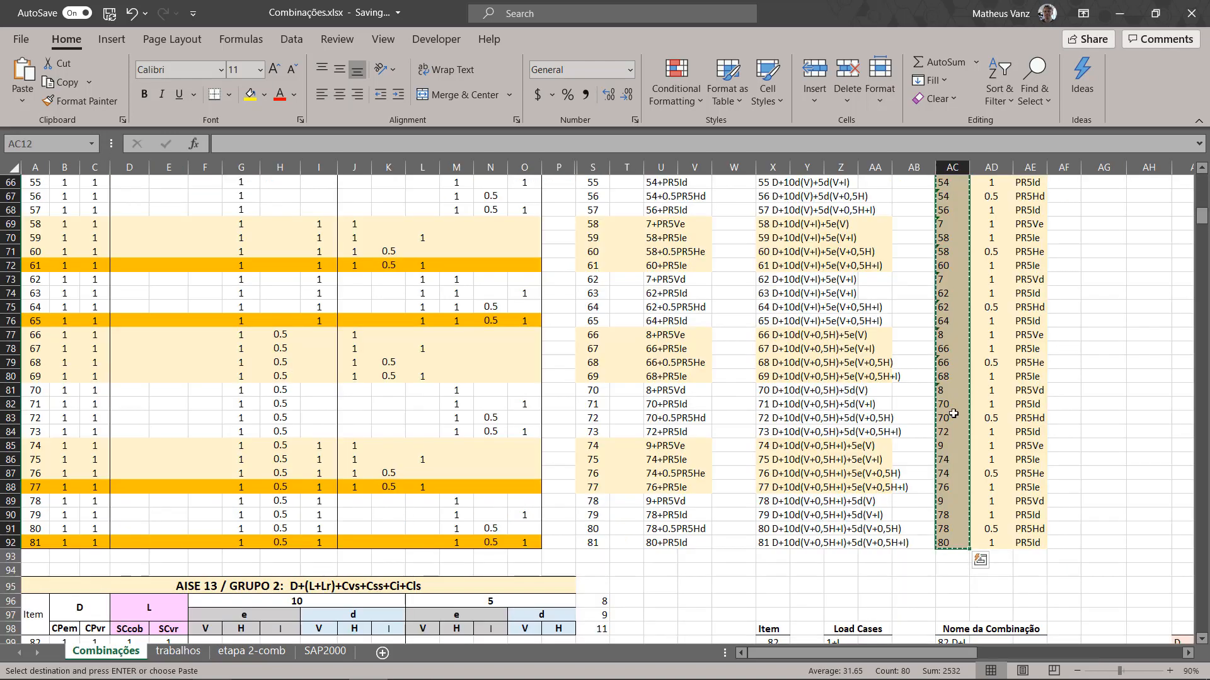
pyautogui.click(991, 540)
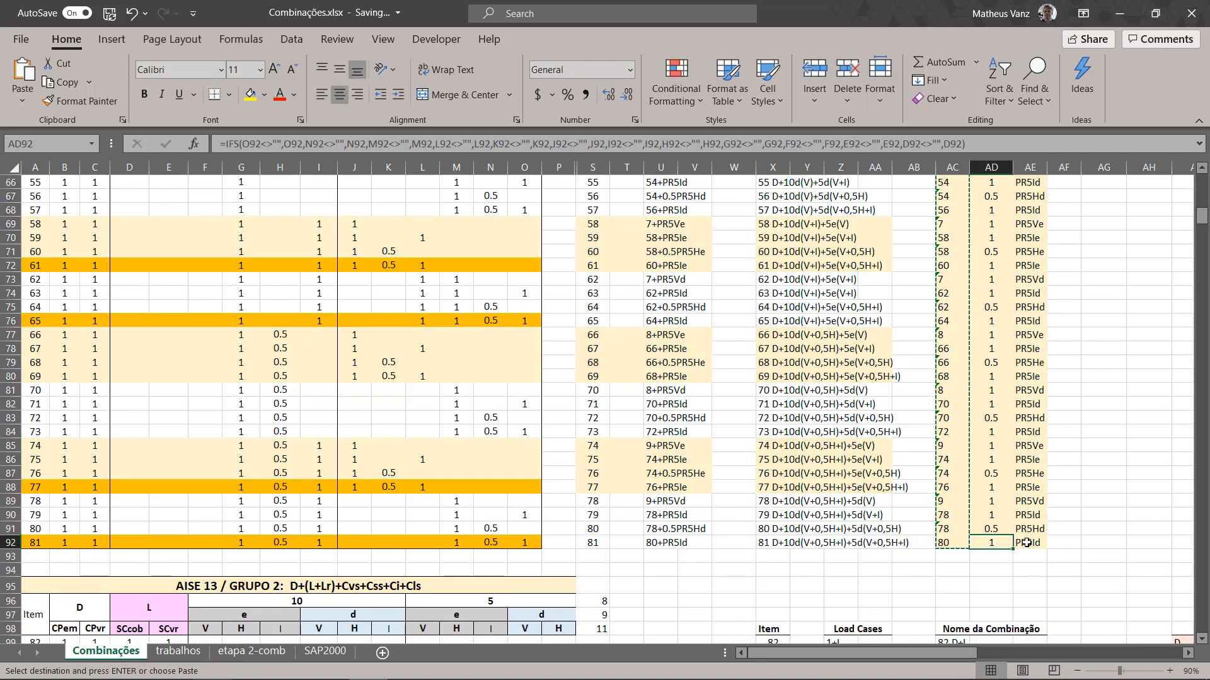
pyautogui.click(1030, 543)
pyautogui.scroll(18, 1035, 348)
pyautogui.scroll(3, 1035, 349)
pyautogui.hotkey('ctrl', 'shift', 'Up')
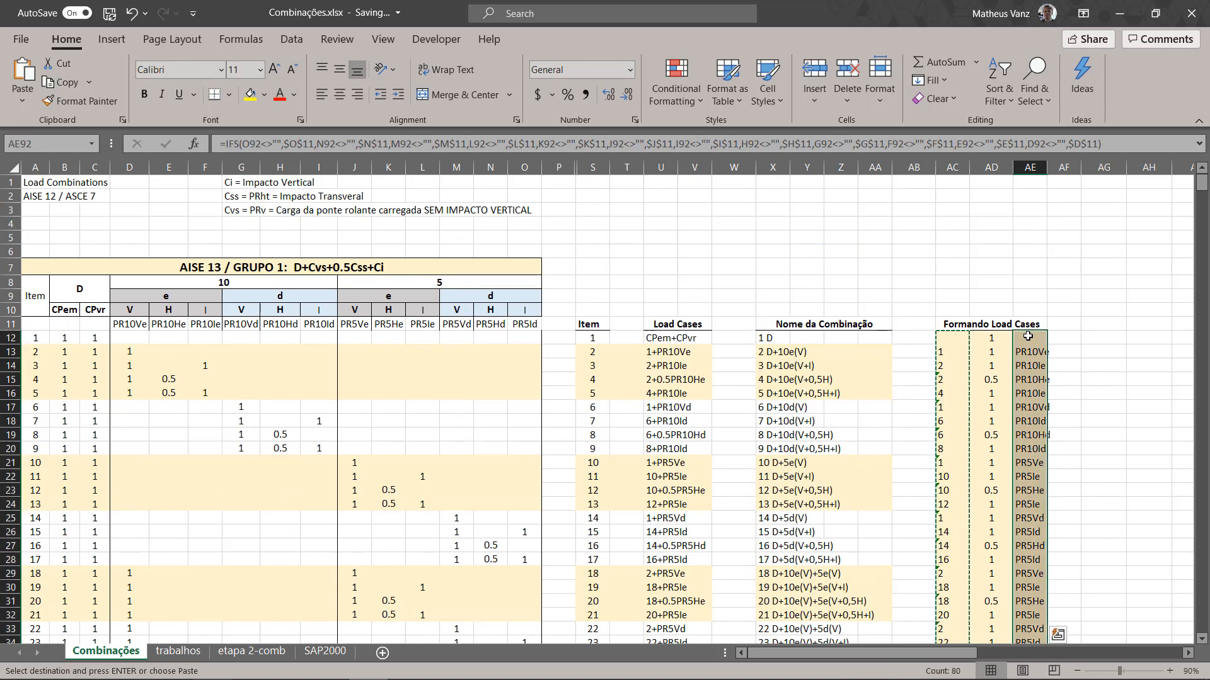
pyautogui.hotkey('ctrl', 'c')
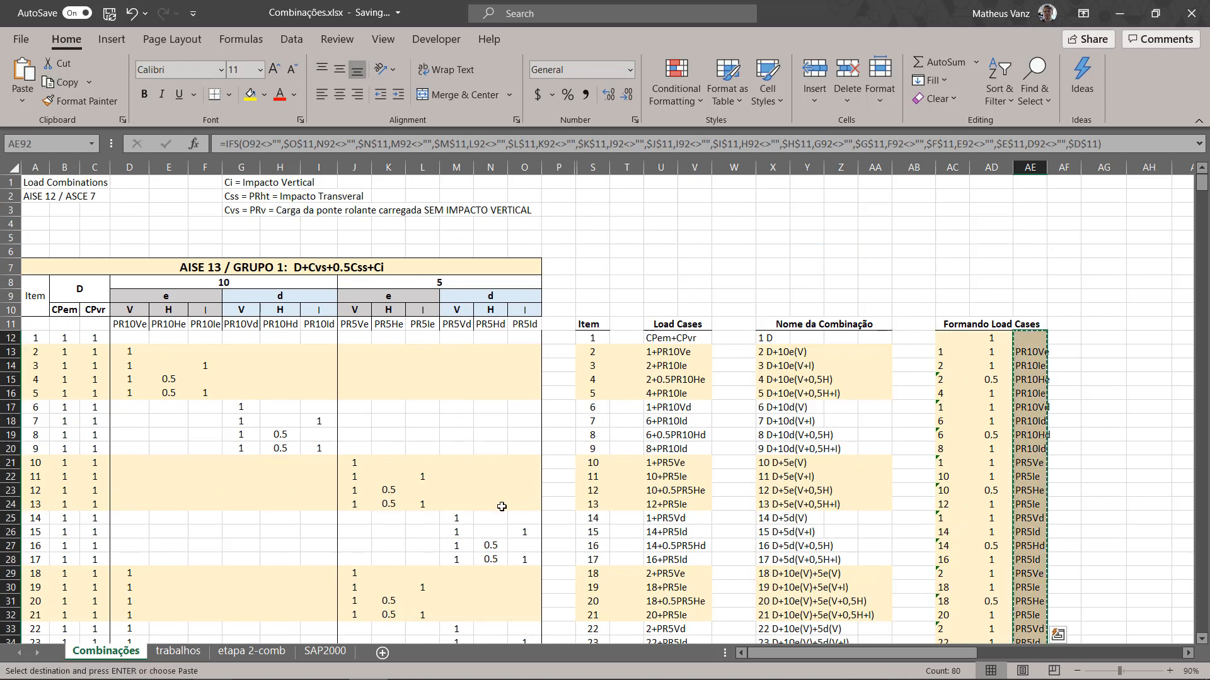
pyautogui.click(178, 651)
pyautogui.rightClick(118, 199)
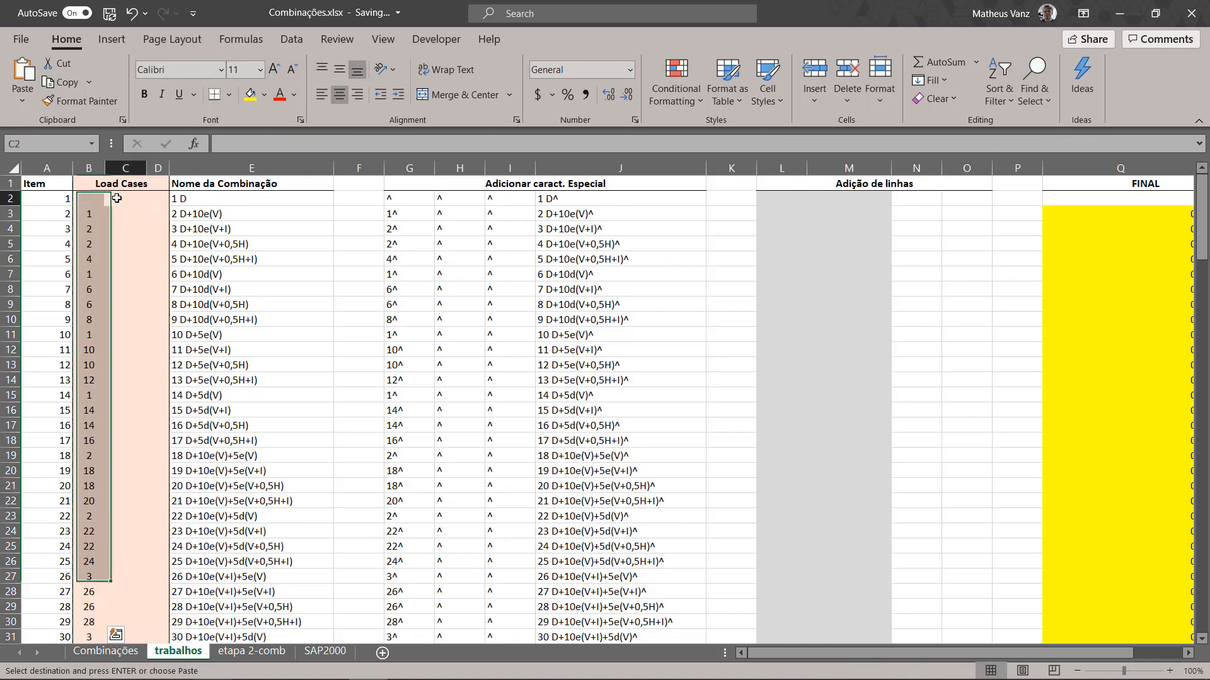
pyautogui.click(194, 290)
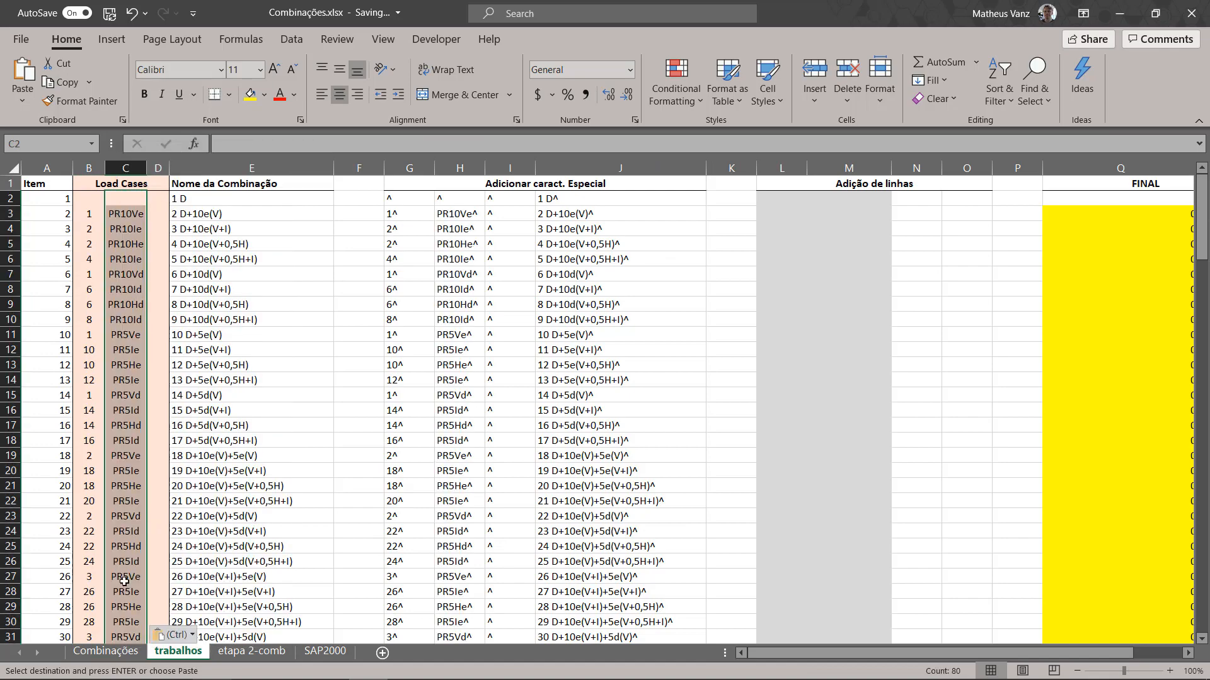
# Step: Copy the scale factors in AD12:AD92 of the Combinações sheet and paste them as values into trabalhos from D2
pyautogui.click(105, 651)
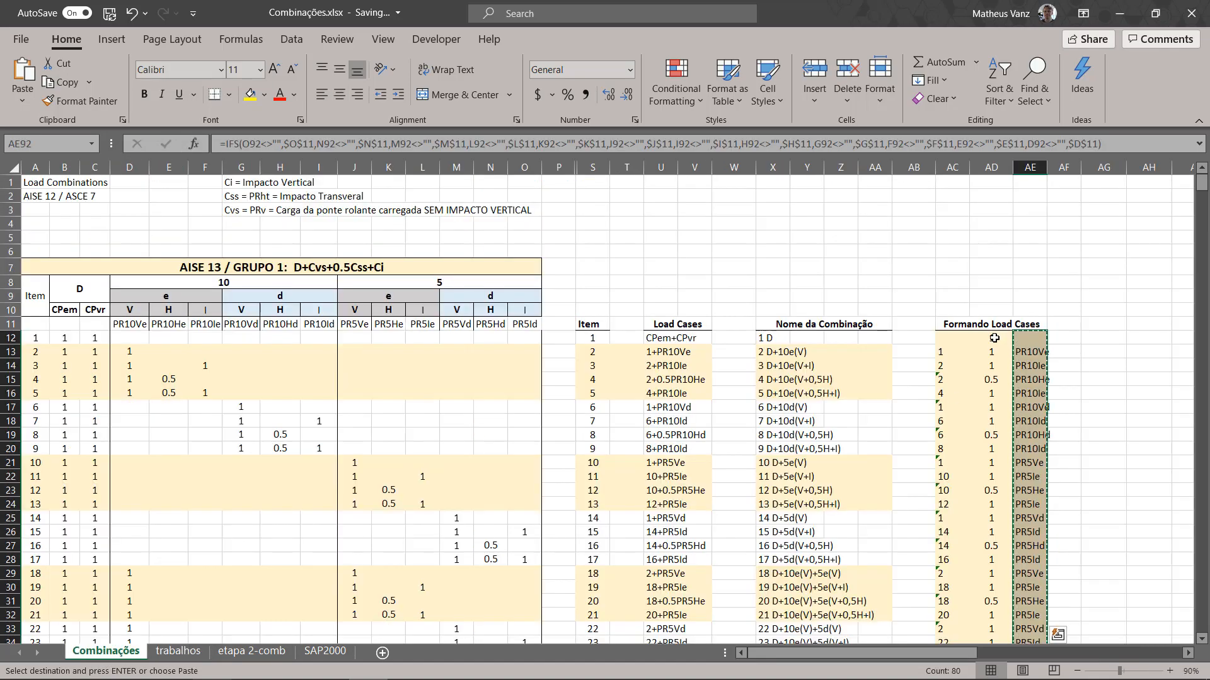
pyautogui.scroll(-20, 1008, 359)
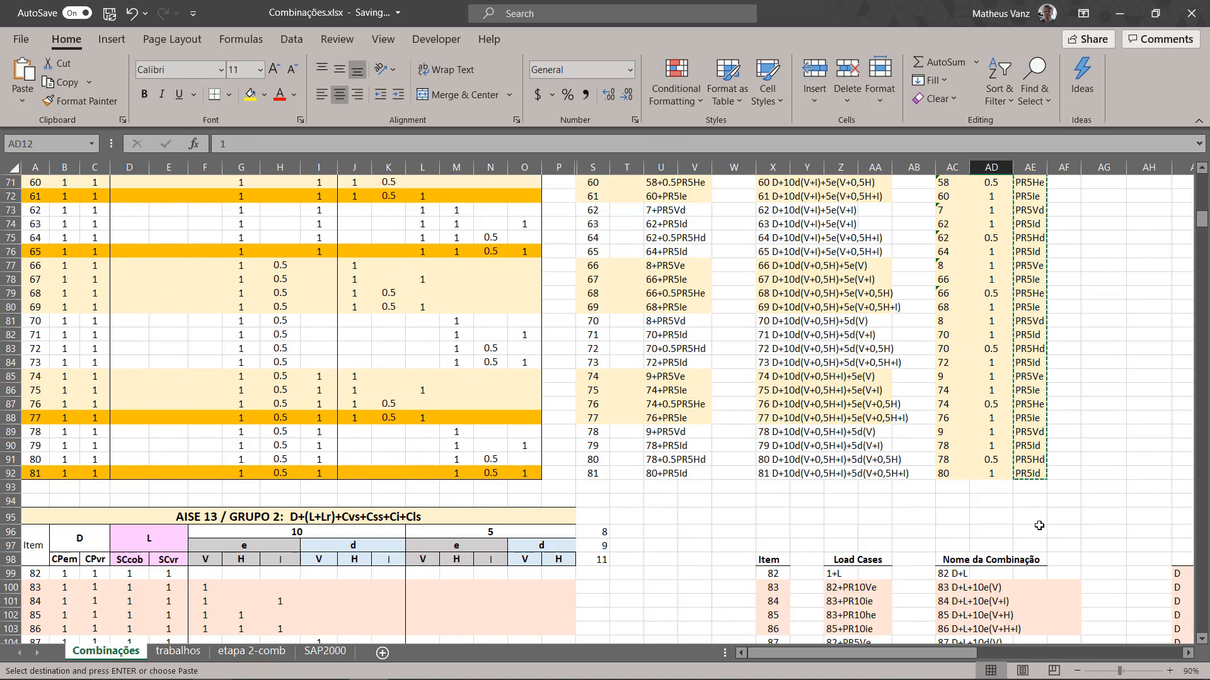
pyautogui.keyDown('shift'); pyautogui.click(995, 473); pyautogui.keyUp('shift')
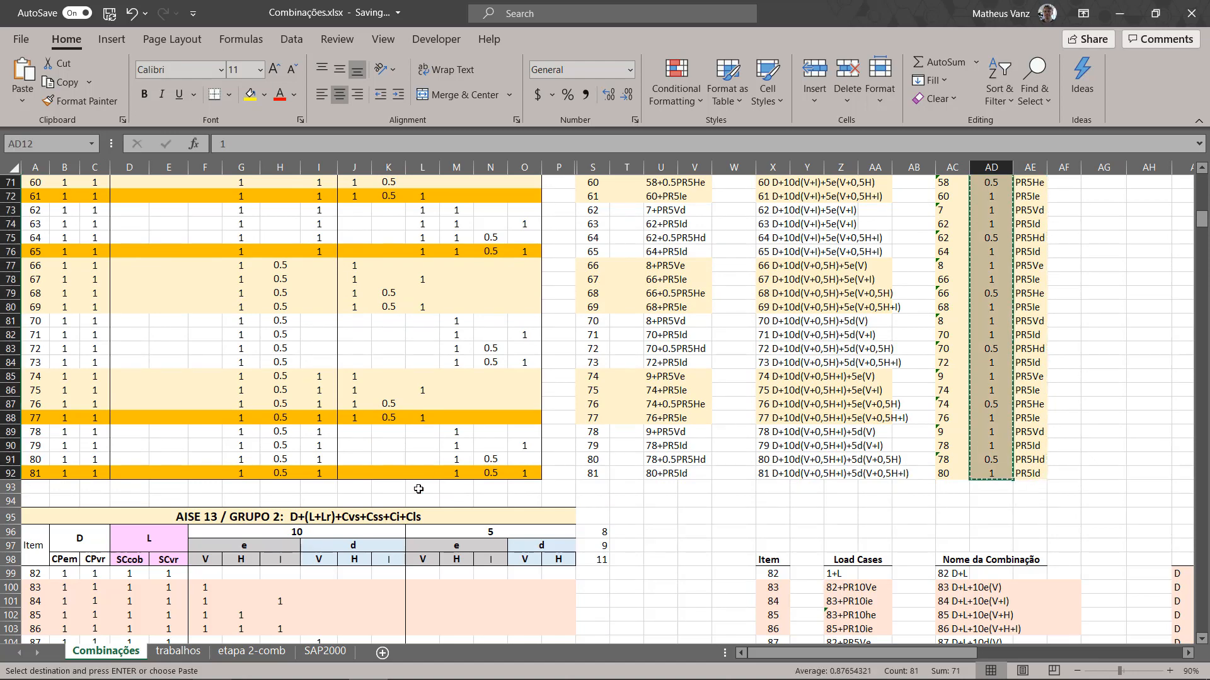
pyautogui.click(178, 651)
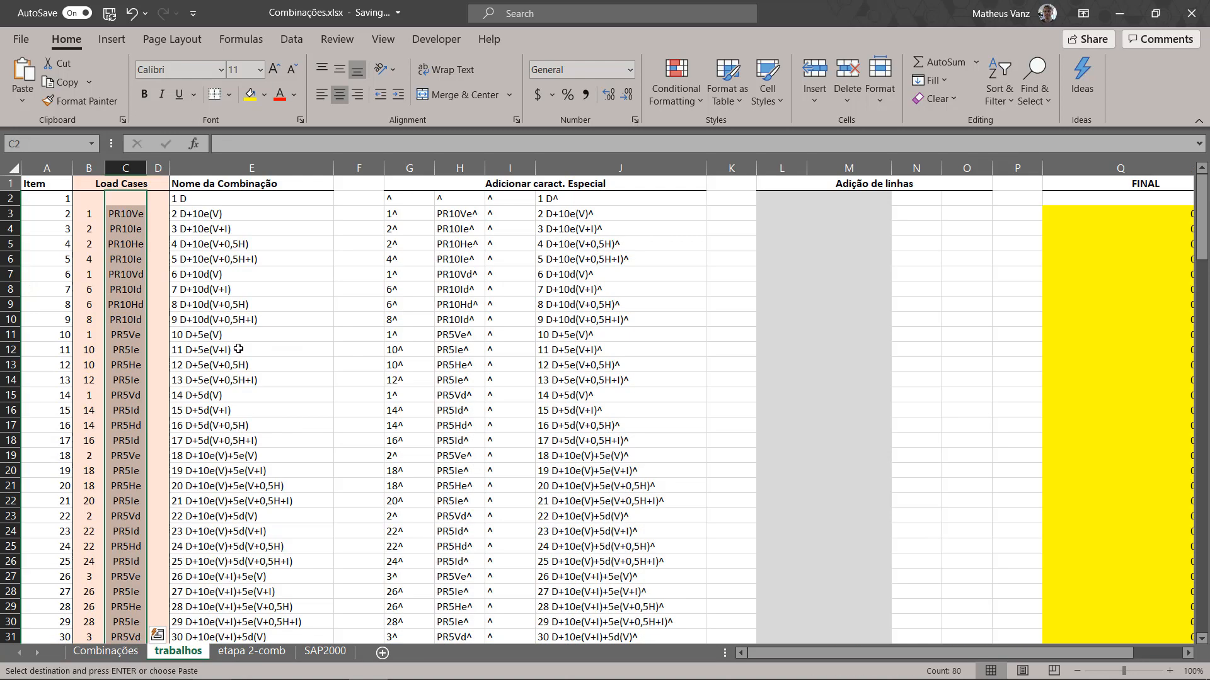
pyautogui.rightClick(152, 197)
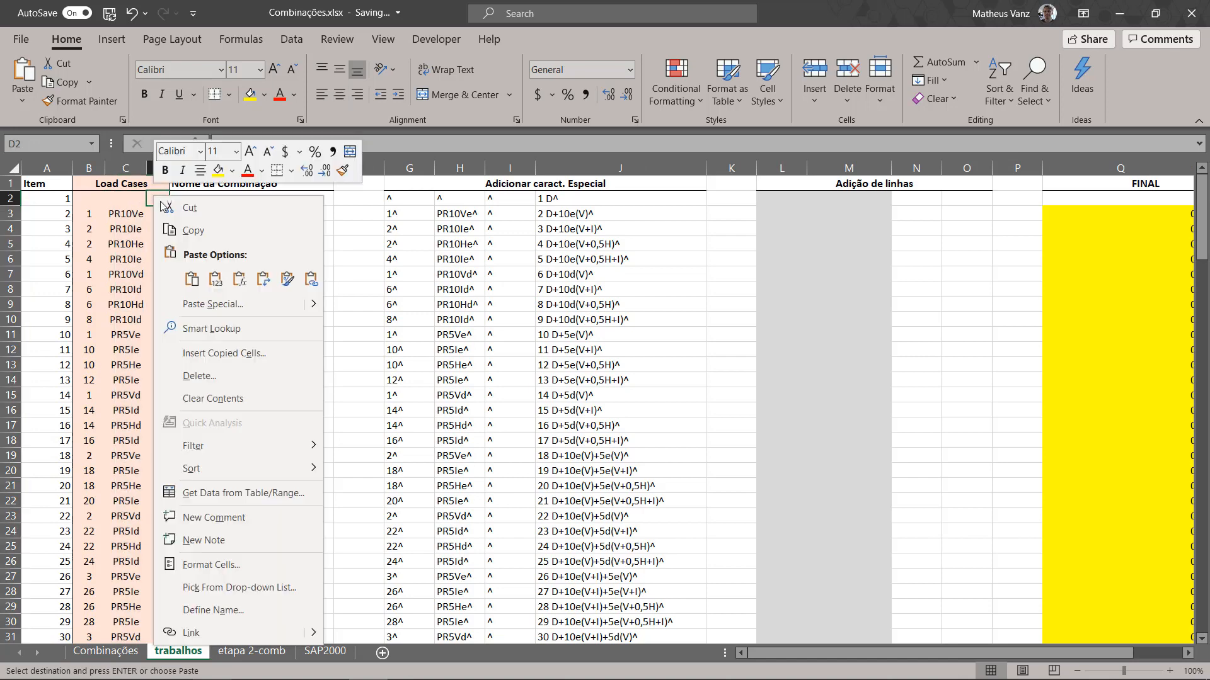
pyautogui.click(216, 281)
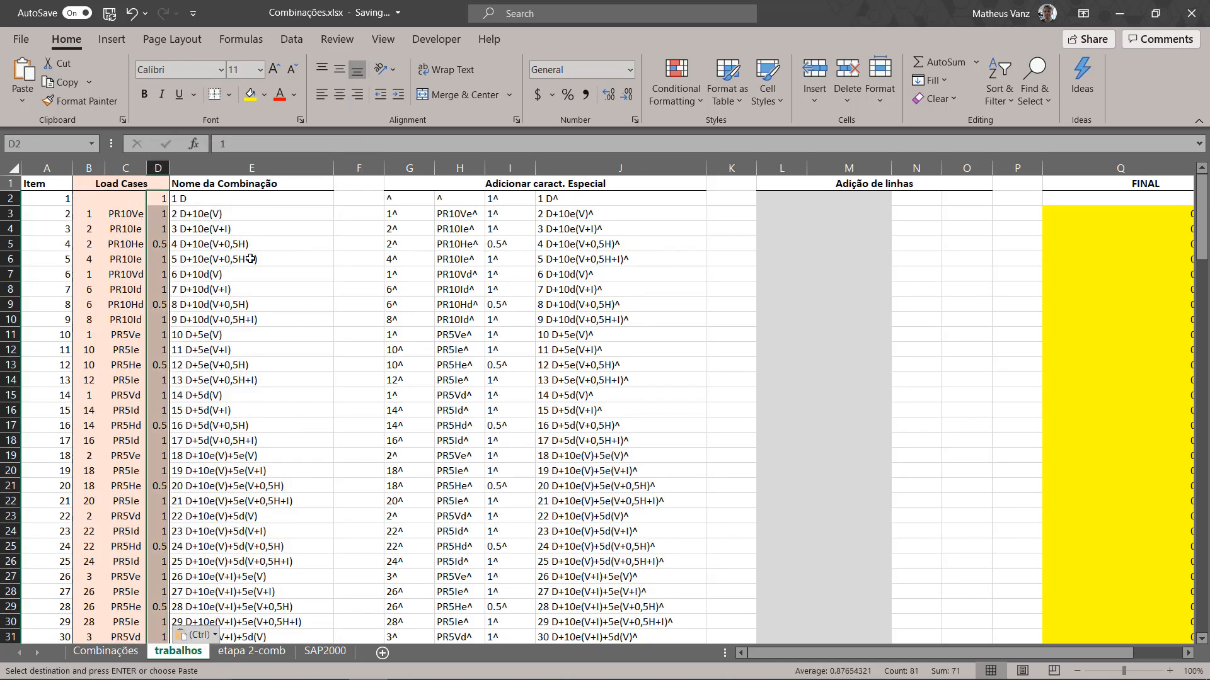
pyautogui.click(251, 258)
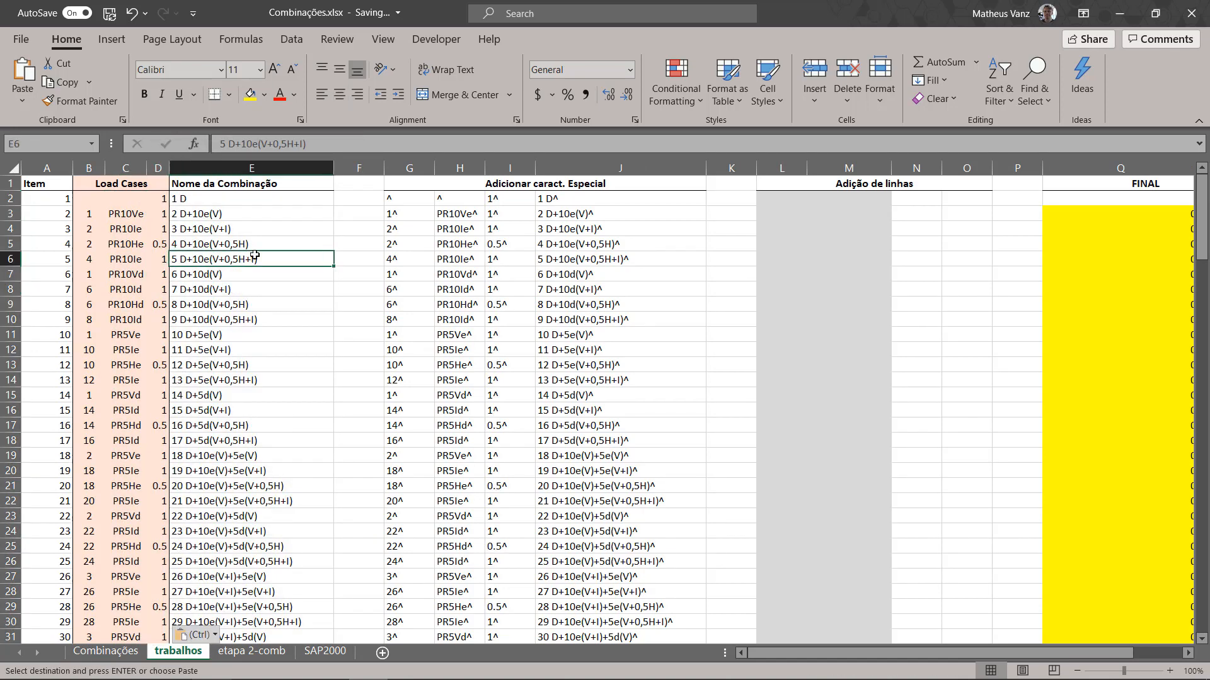
# Step: Examine row 3 of the Load Cases and Adicionar caract. Especial columns, including the G3 formula that appends a caret
pyautogui.click(96, 219)
pyautogui.moveTo(91, 215); pyautogui.dragTo(246, 217)
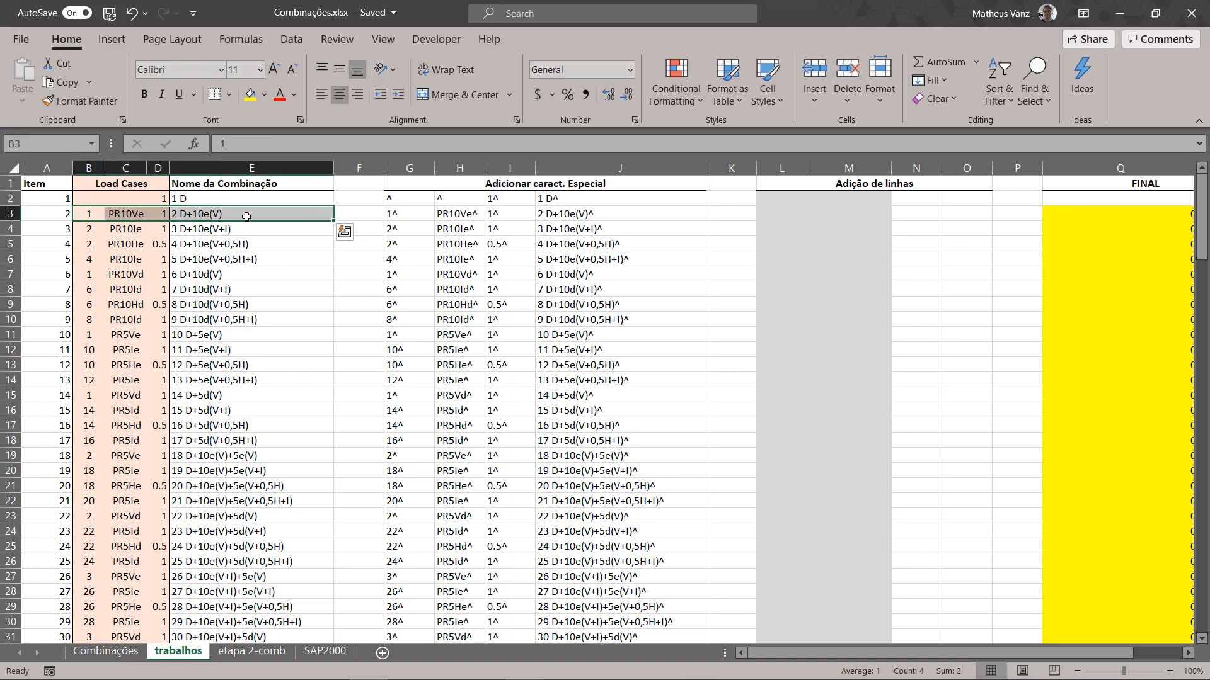
pyautogui.click(404, 215)
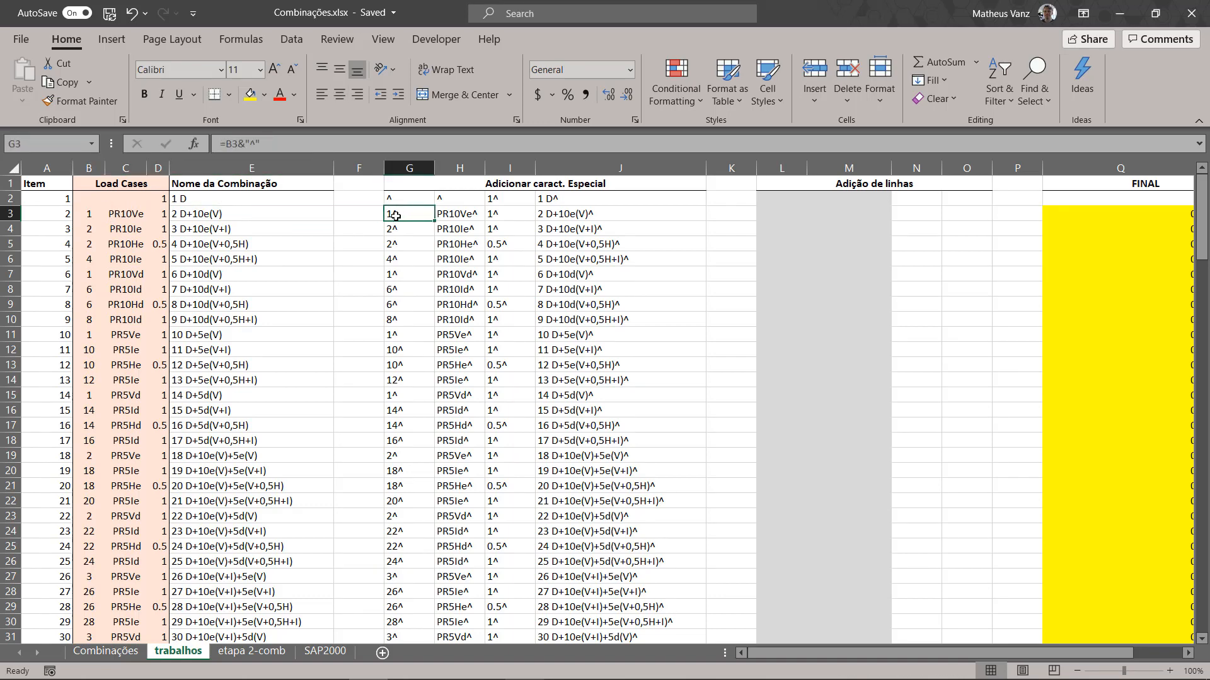
pyautogui.moveTo(395, 216); pyautogui.dragTo(577, 216)
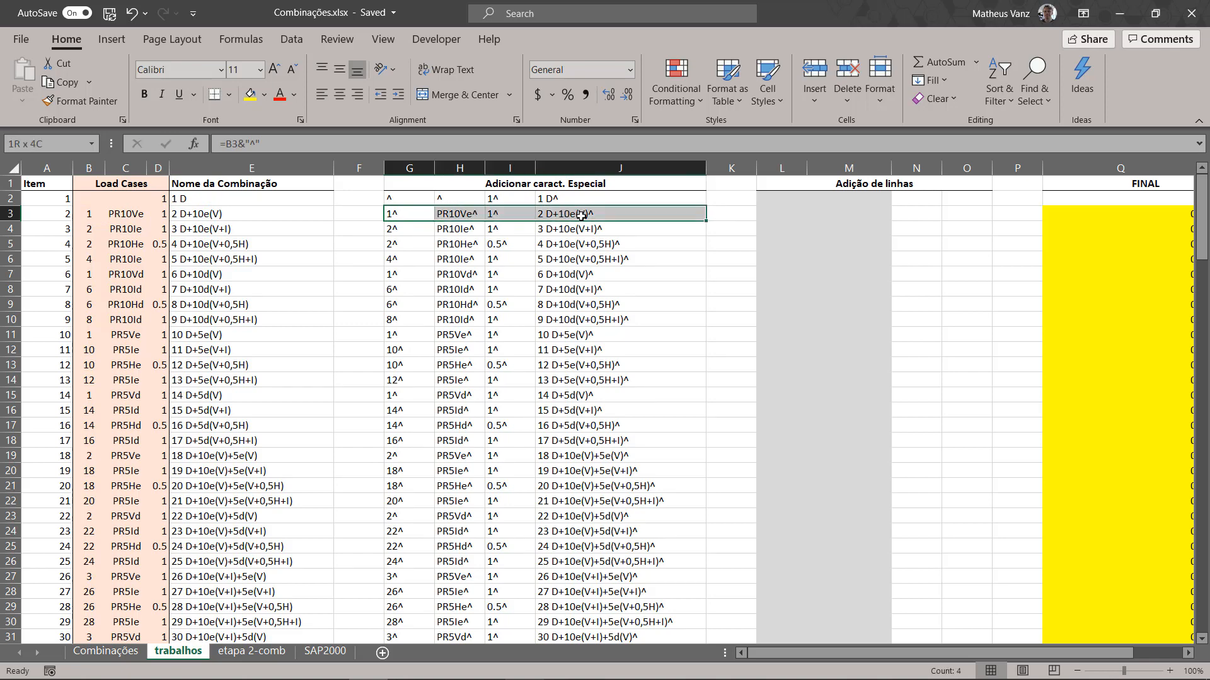
pyautogui.click(94, 217)
pyautogui.click(124, 214)
pyautogui.click(161, 214)
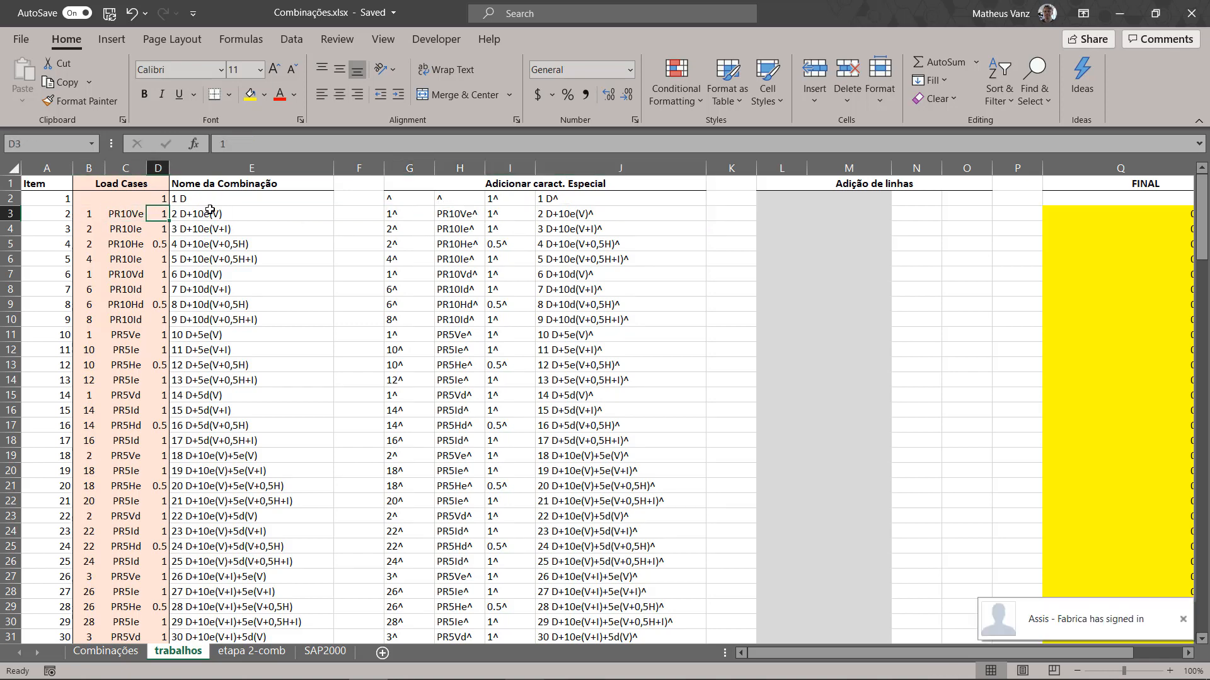
pyautogui.click(209, 210)
pyautogui.click(395, 214)
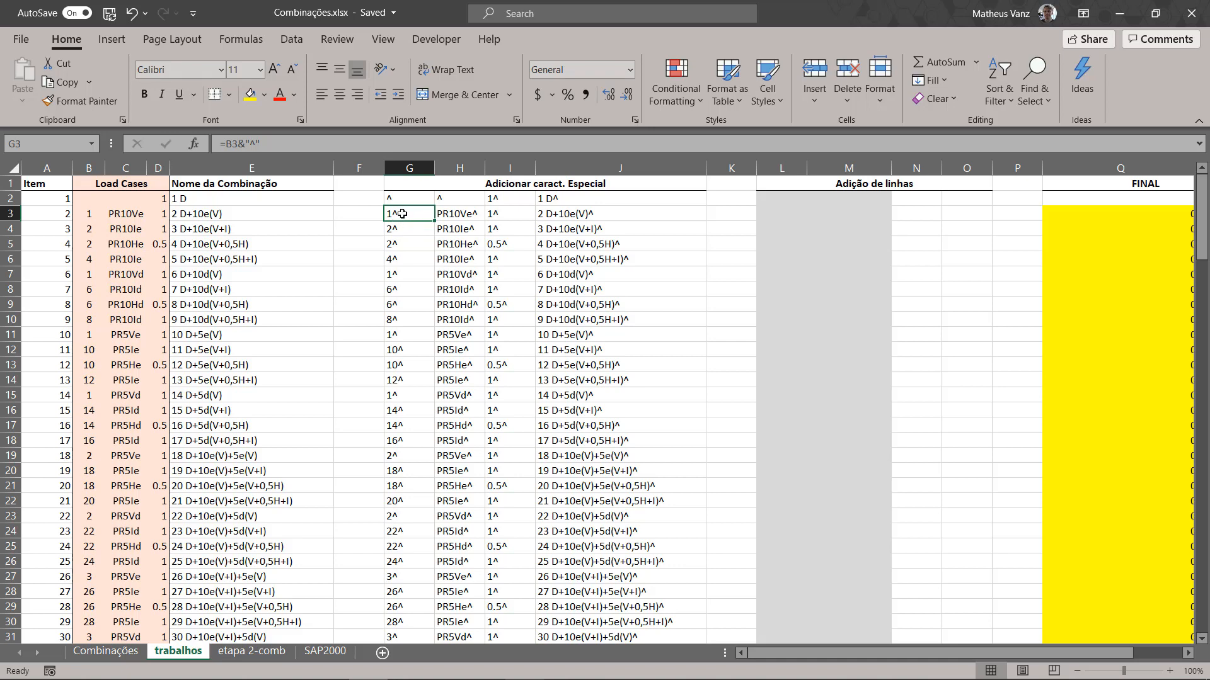
pyautogui.doubleClick(401, 214)
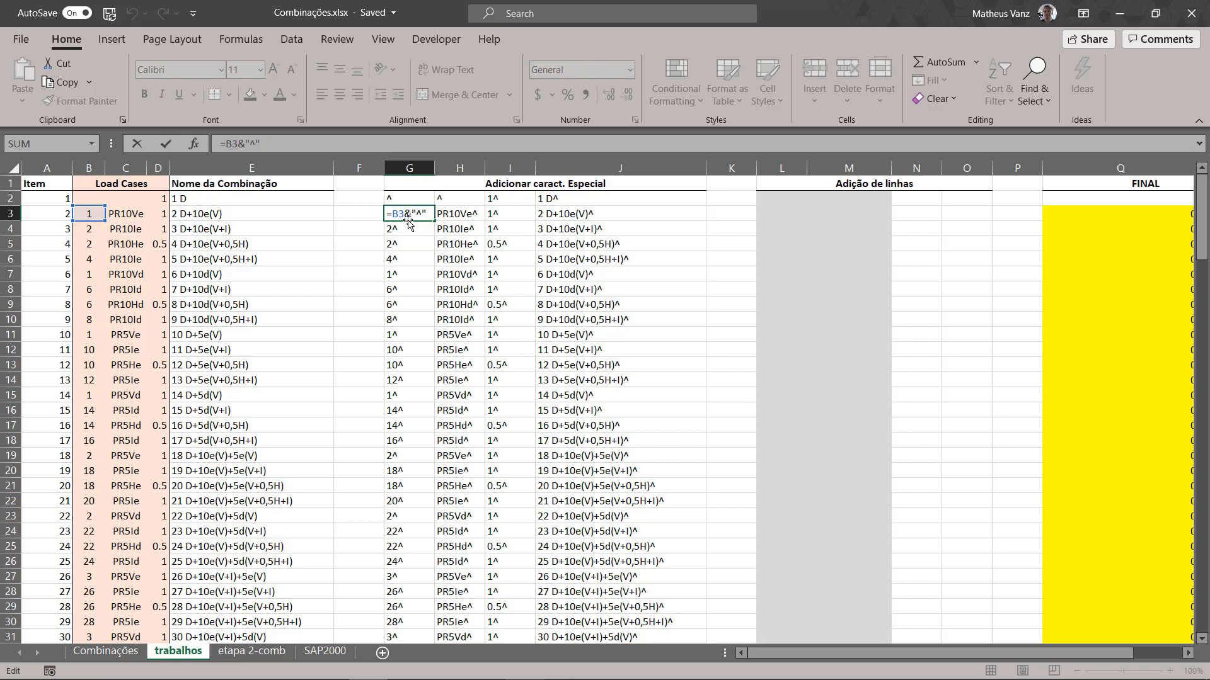
pyautogui.moveTo(407, 213); pyautogui.dragTo(420, 213)
pyautogui.press('Escape')
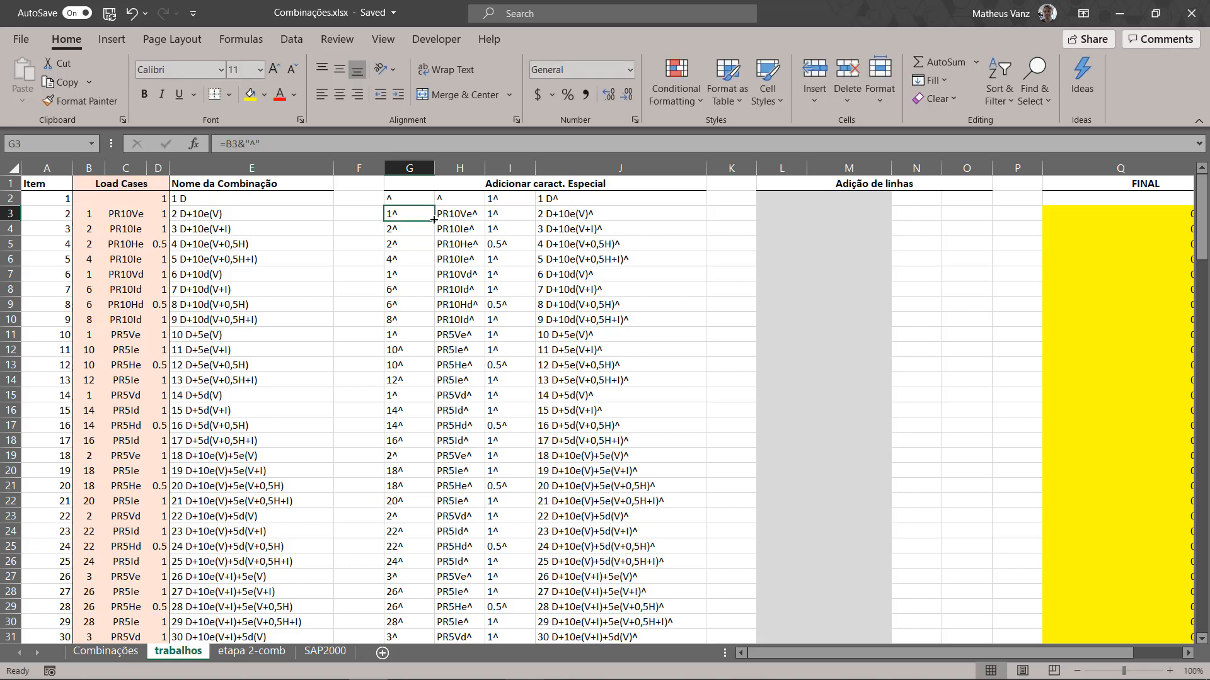
# Step: Fill the caret-appending formula from G3 down through G16 and inspect the matching formulas in columns H and J
pyautogui.moveTo(434, 219); pyautogui.dragTo(440, 420)
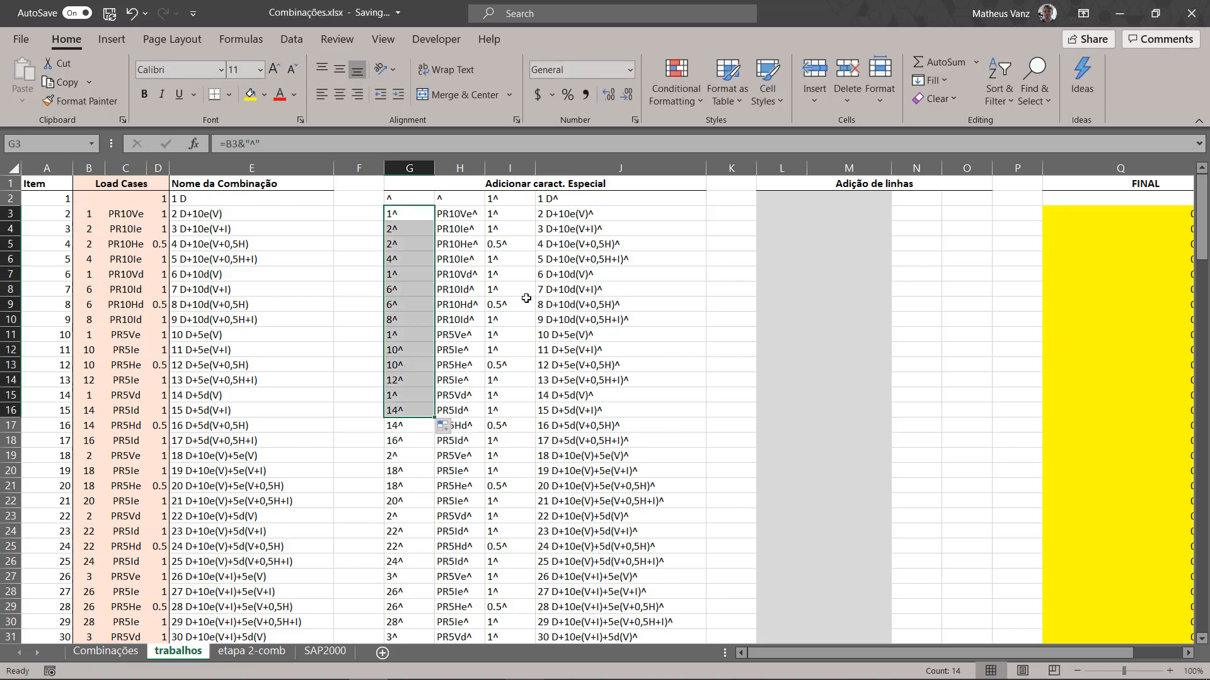
pyautogui.click(465, 225)
pyautogui.click(573, 228)
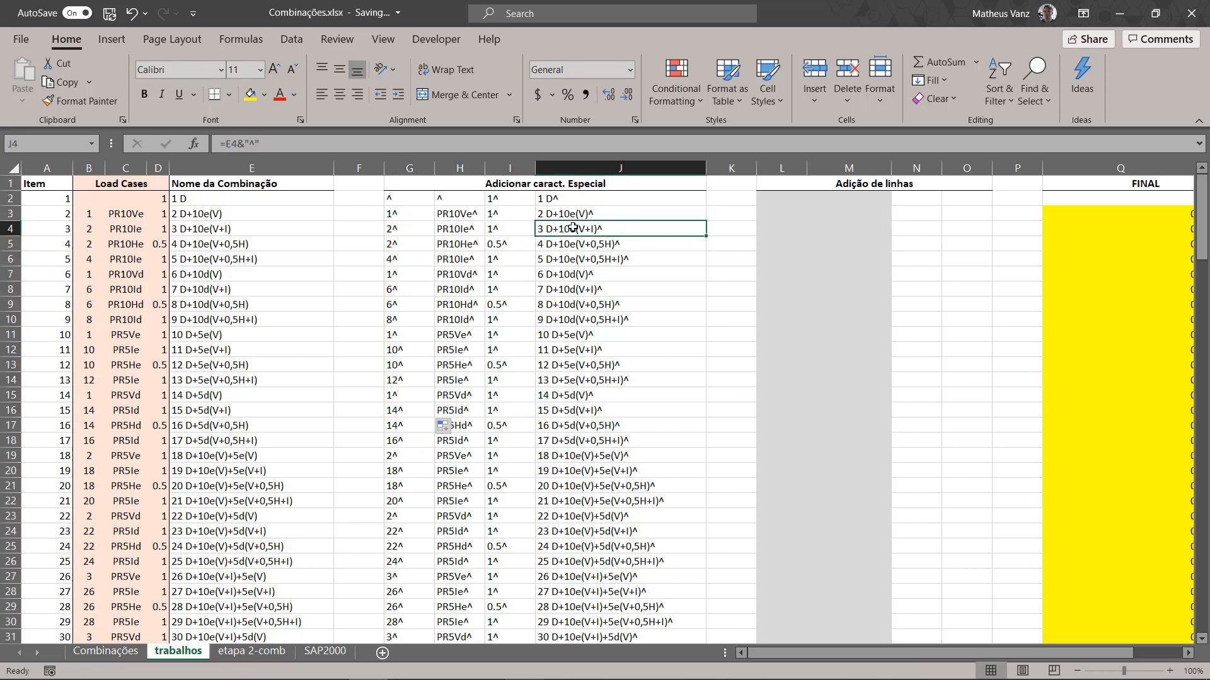
# Step: Copy the caret-suffixed base combination numbers in G2:G82 of the trabalhos sheet
pyautogui.click(415, 203)
pyautogui.scroll(-20, 430, 277)
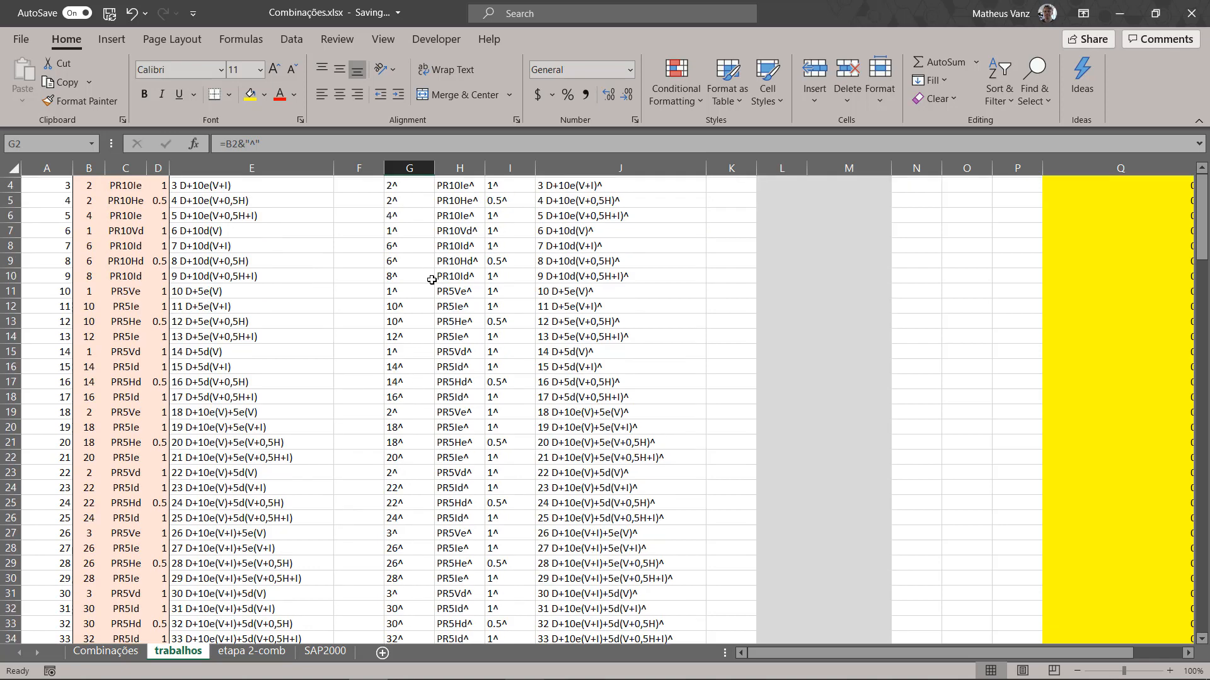
pyautogui.keyDown('shift'); pyautogui.click(401, 425); pyautogui.keyUp('shift')
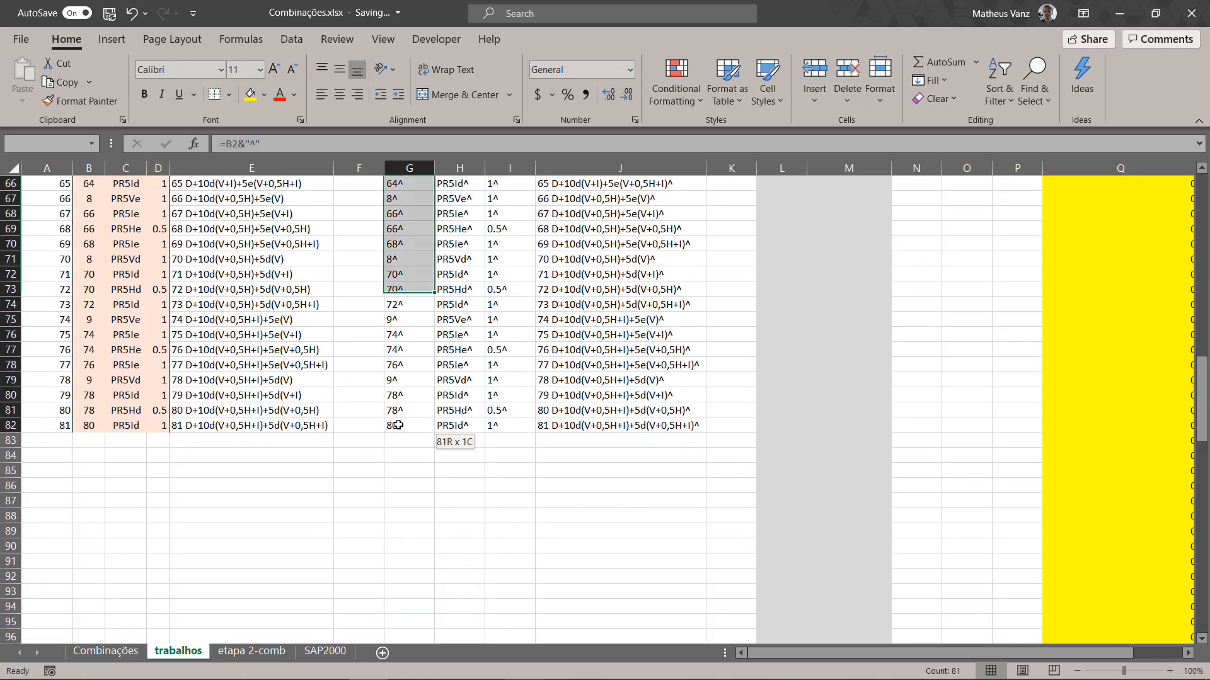
pyautogui.scroll(20, 433, 394)
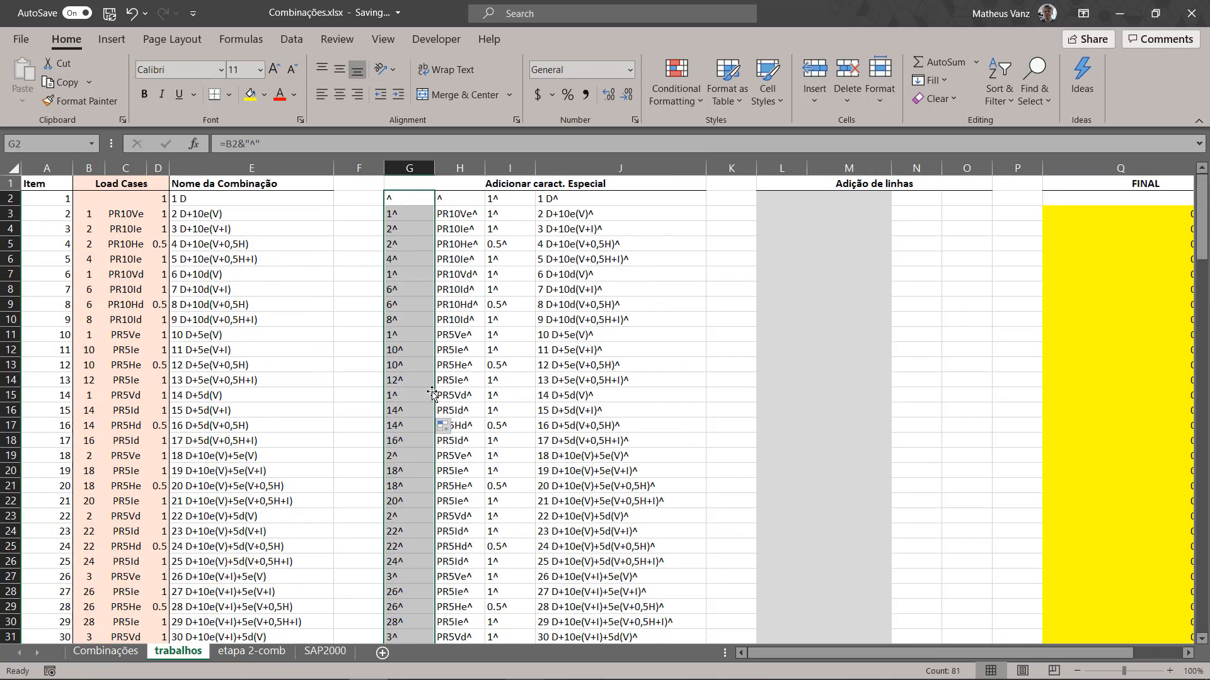
pyautogui.hotkey('ctrl', 'c')
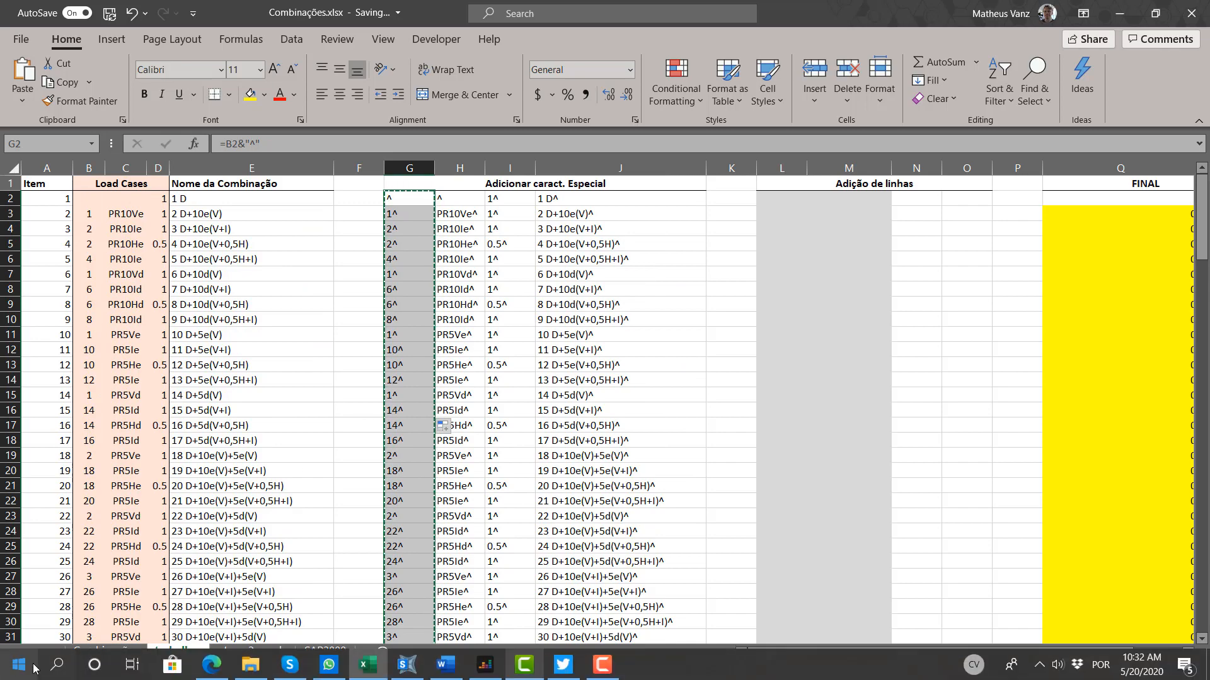
# Step: Open EditPad Lite 7, dismissing its startup tip, and paste the copied G2:G82 entries into the blank document
pyautogui.click(21, 665)
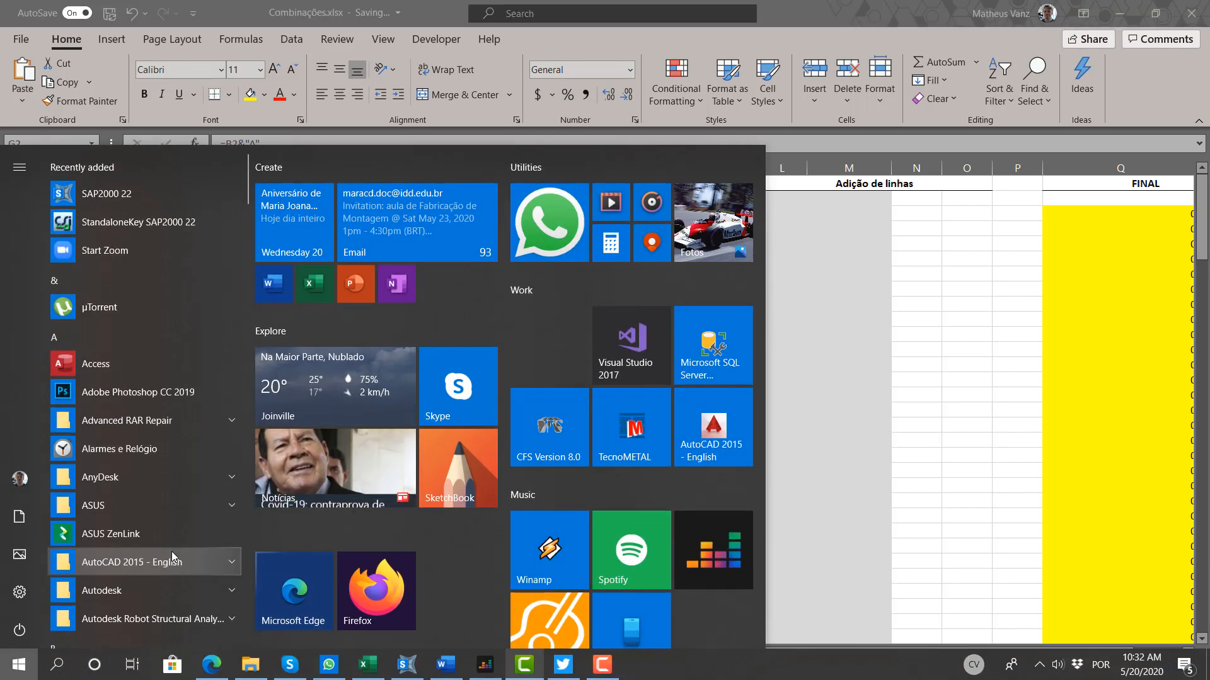
pyautogui.write('edti')
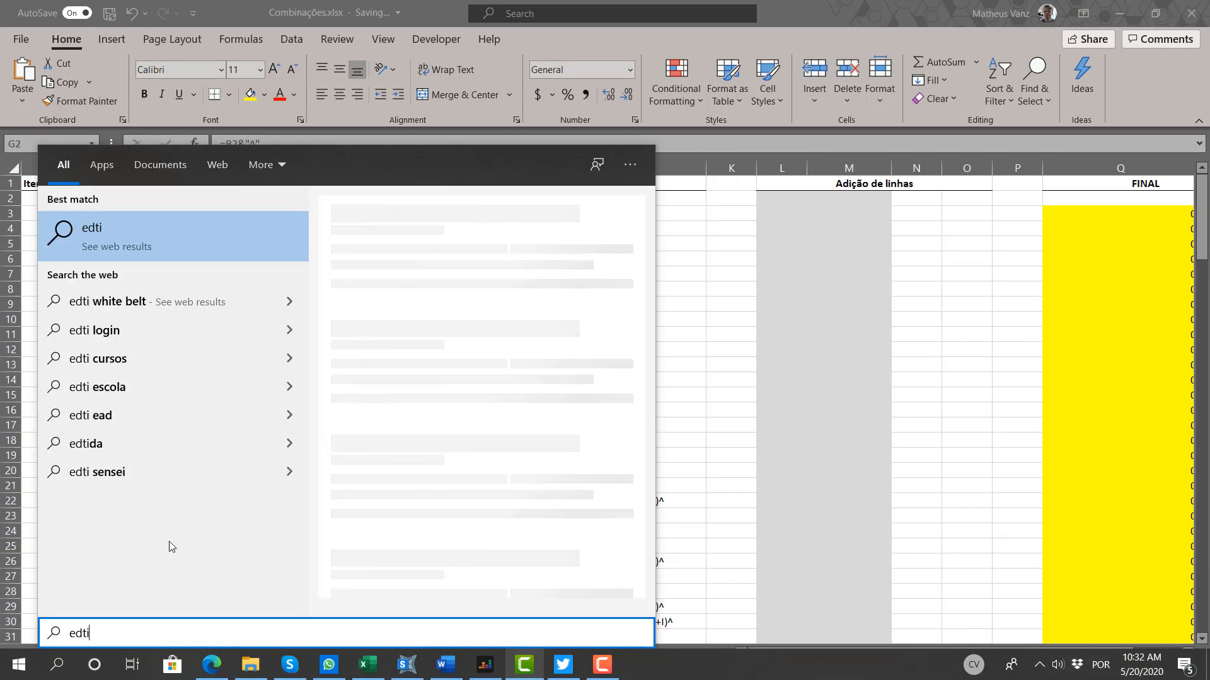
pyautogui.press('BackSpace')
pyautogui.press('BackSpace')
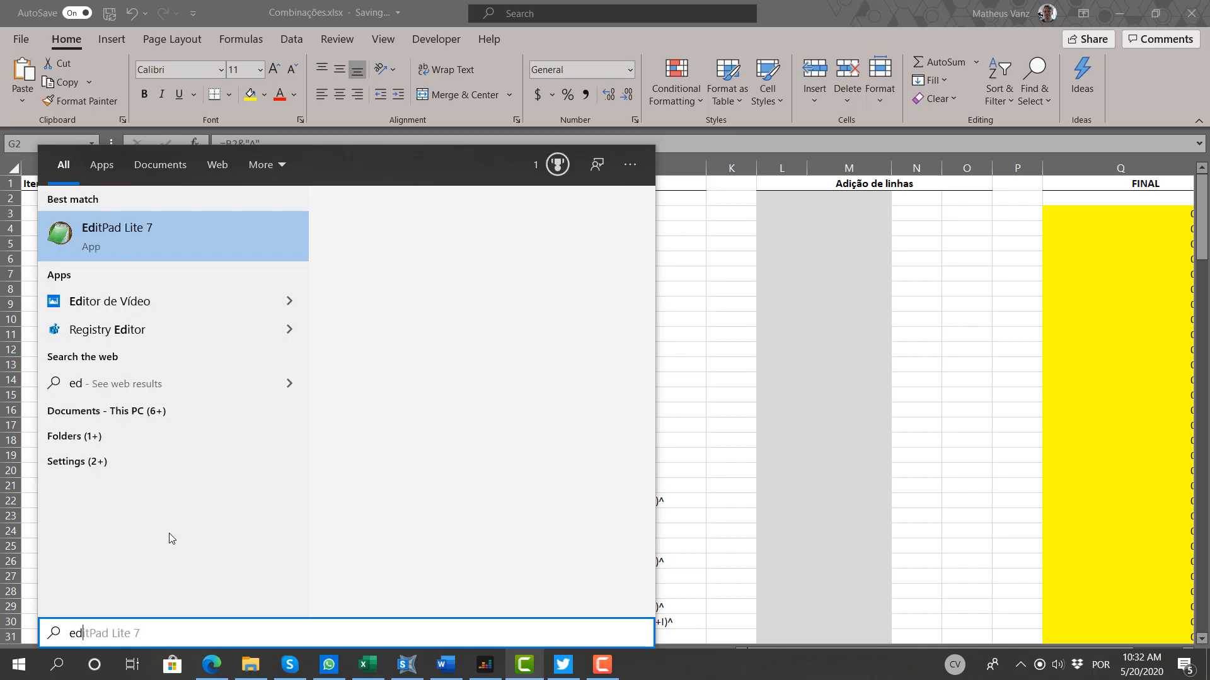
pyautogui.write('i')
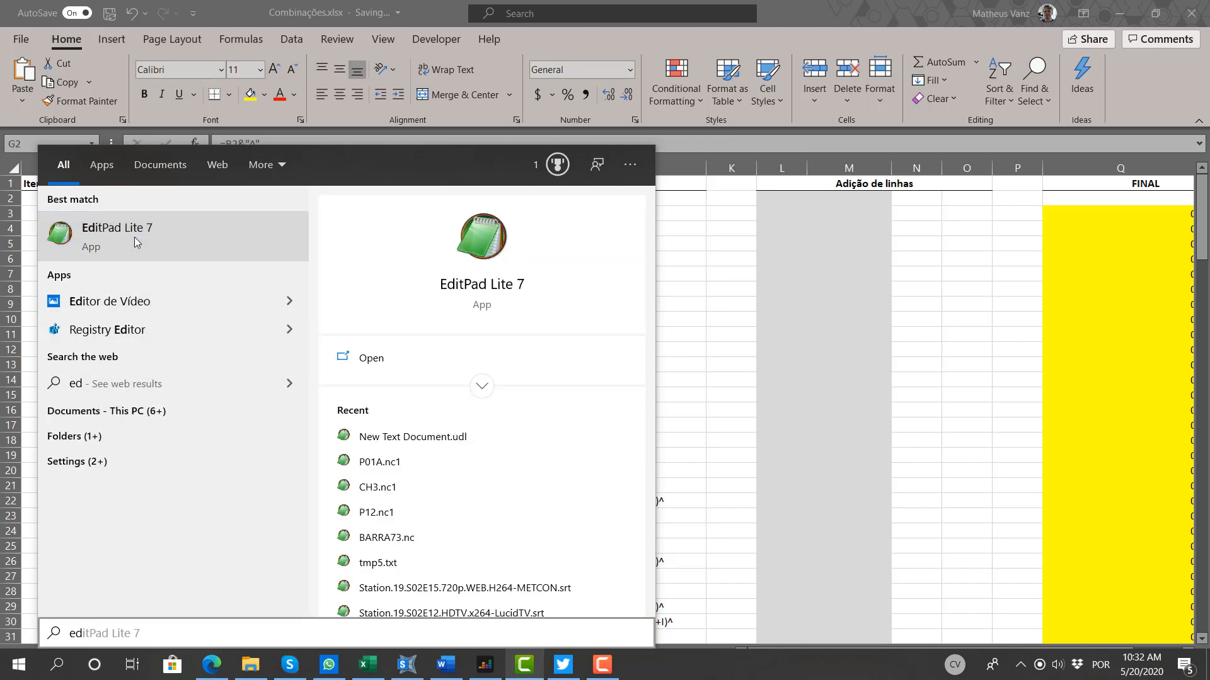
pyautogui.click(134, 237)
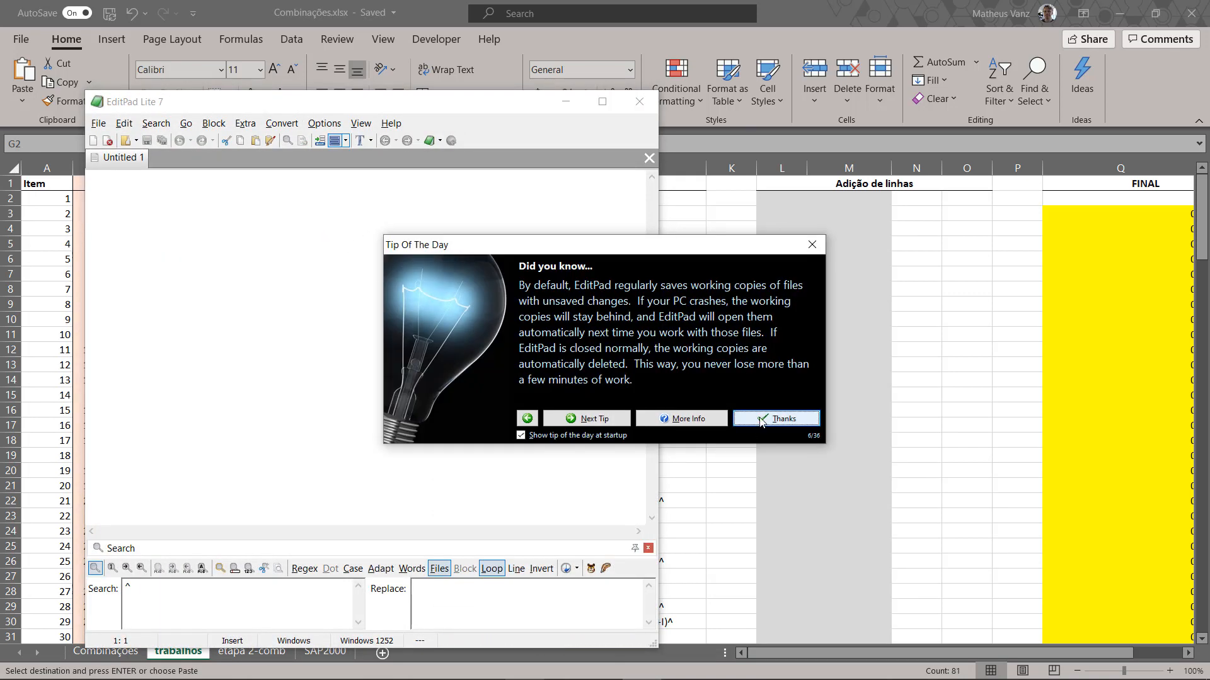
pyautogui.click(761, 421)
pyautogui.hotkey('ctrl', 'v')
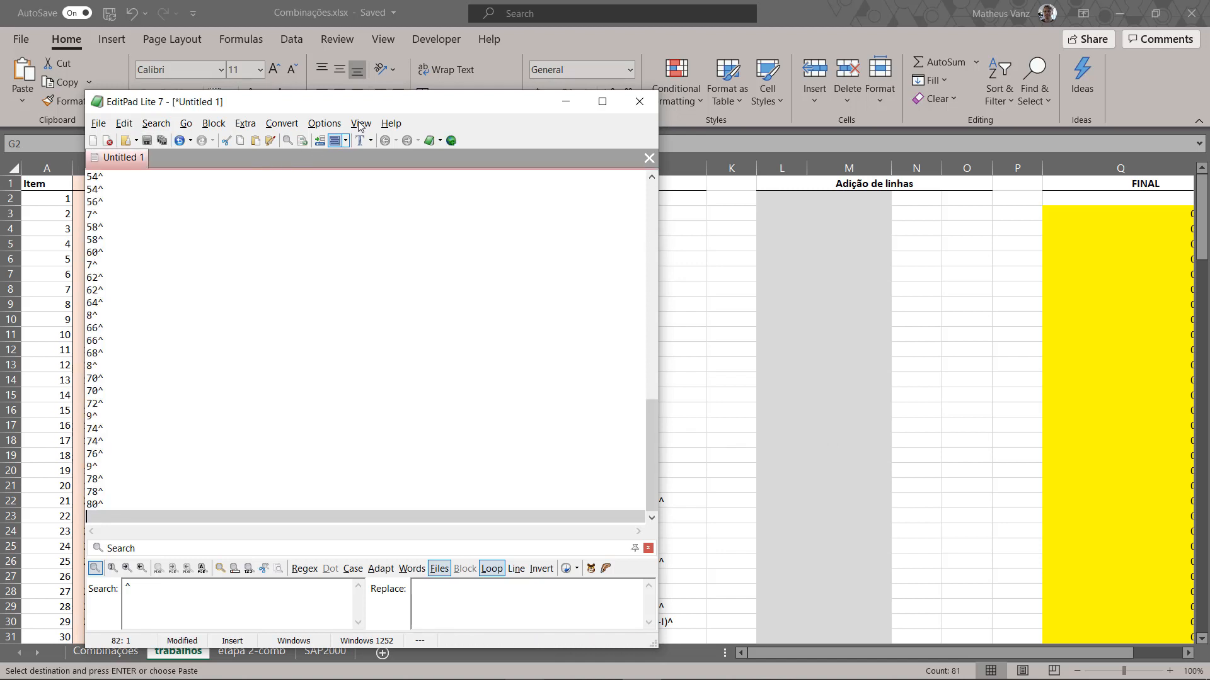
pyautogui.moveTo(382, 97); pyautogui.dragTo(423, 21)
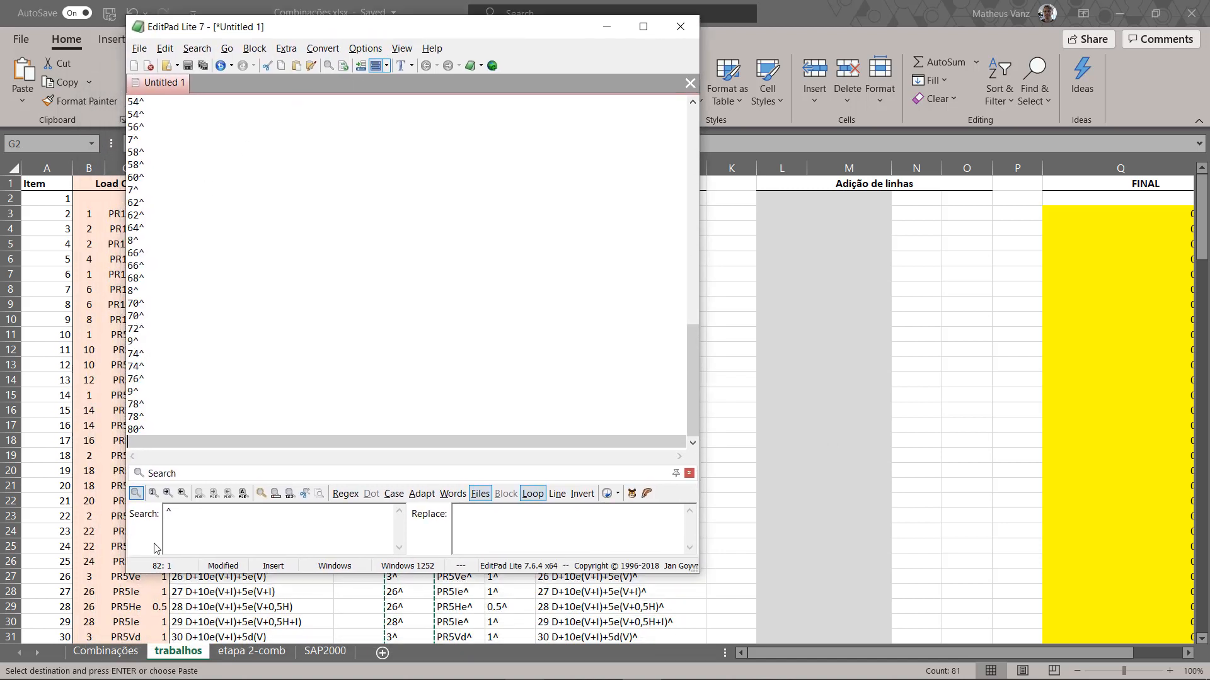
# Step: Set up a search for the caret, using a line break copied from the document as the only replacement content
pyautogui.click(170, 523)
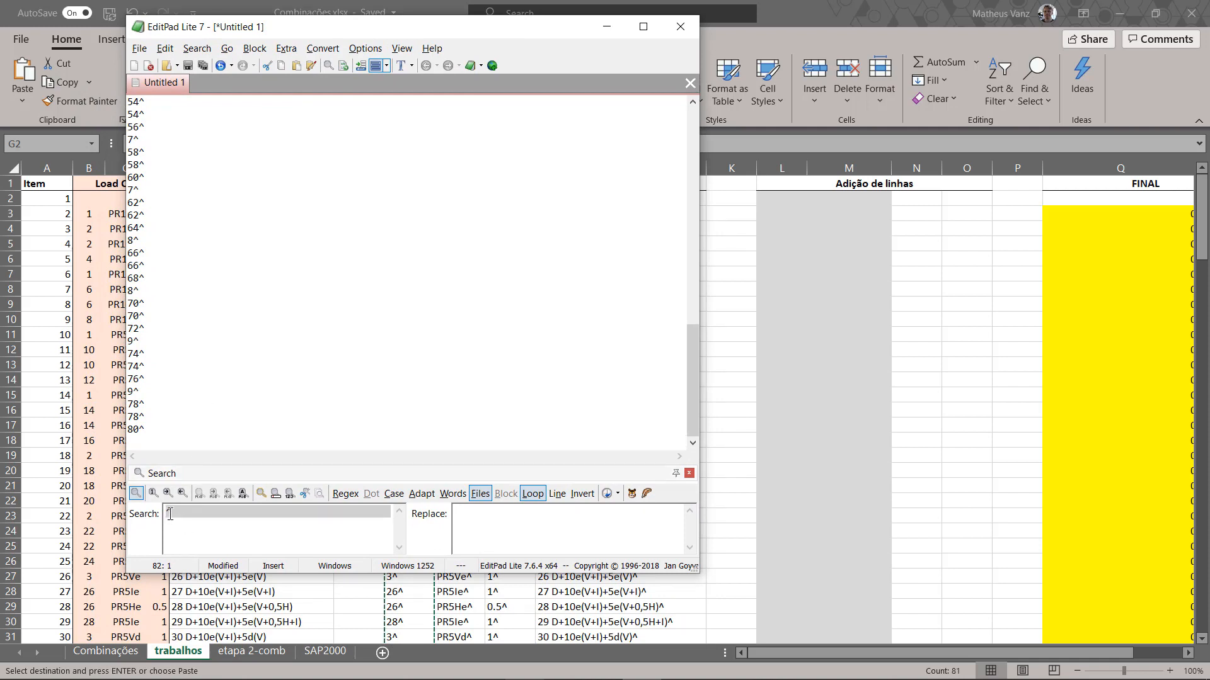
pyautogui.moveTo(166, 512); pyautogui.dragTo(189, 507)
pyautogui.click(459, 514)
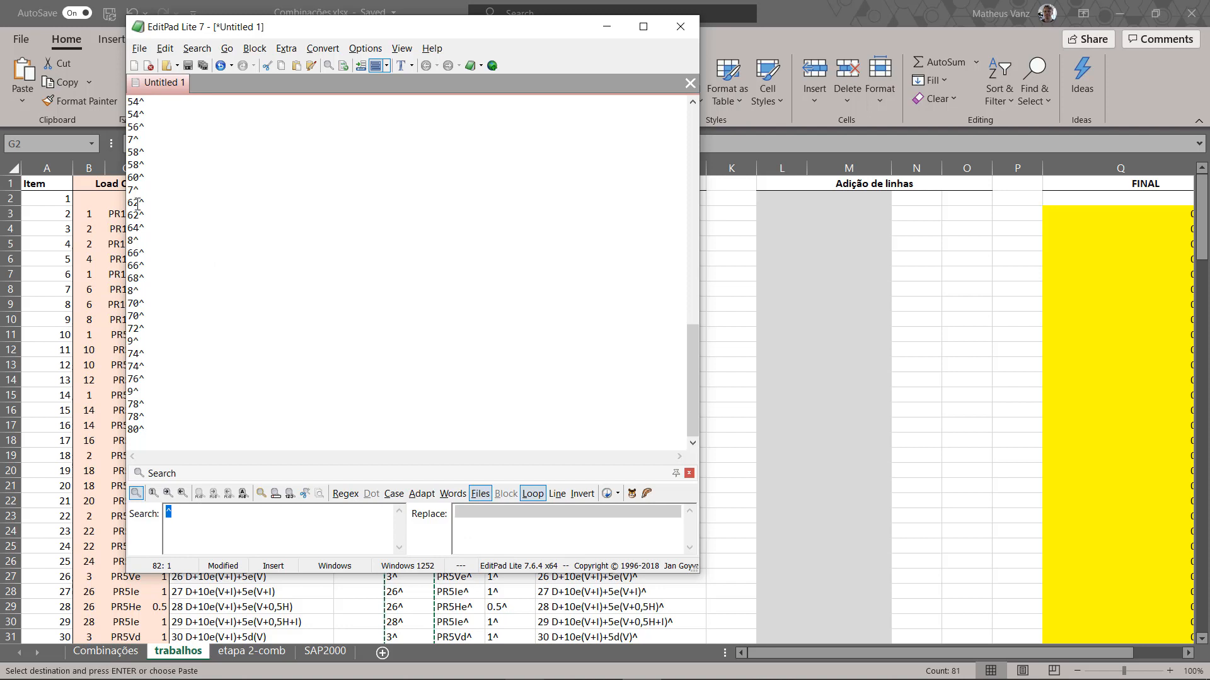
pyautogui.moveTo(137, 202); pyautogui.dragTo(130, 215)
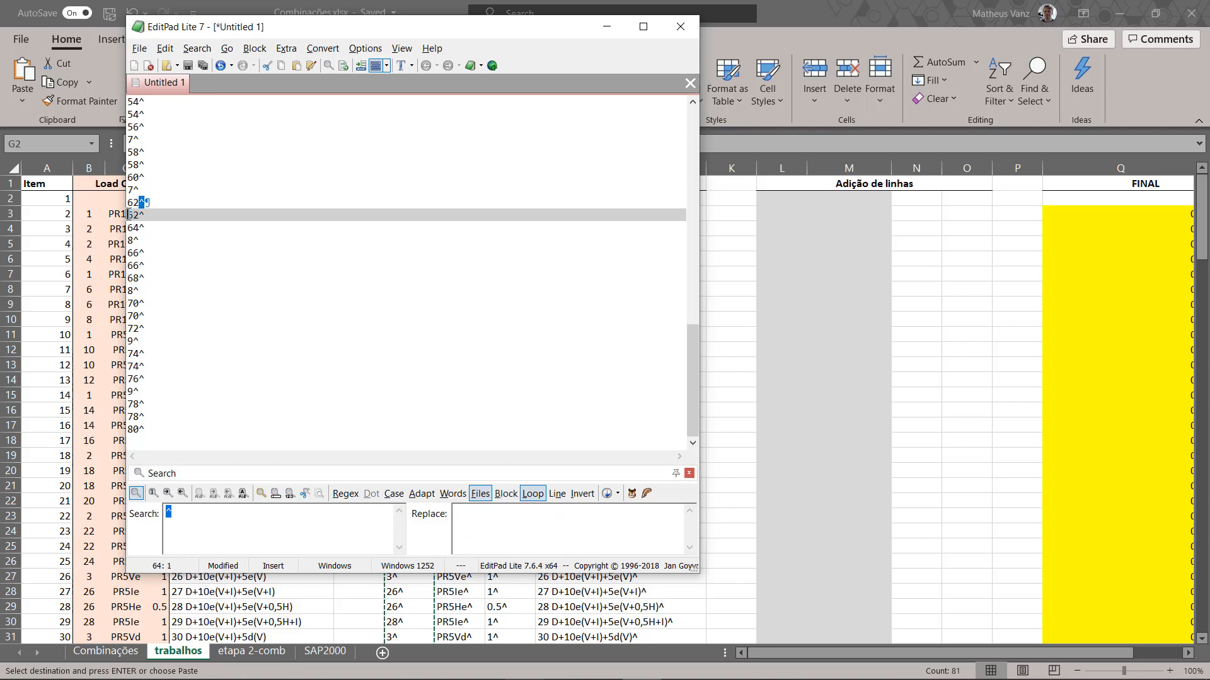
pyautogui.hotkey('ctrl', 'c')
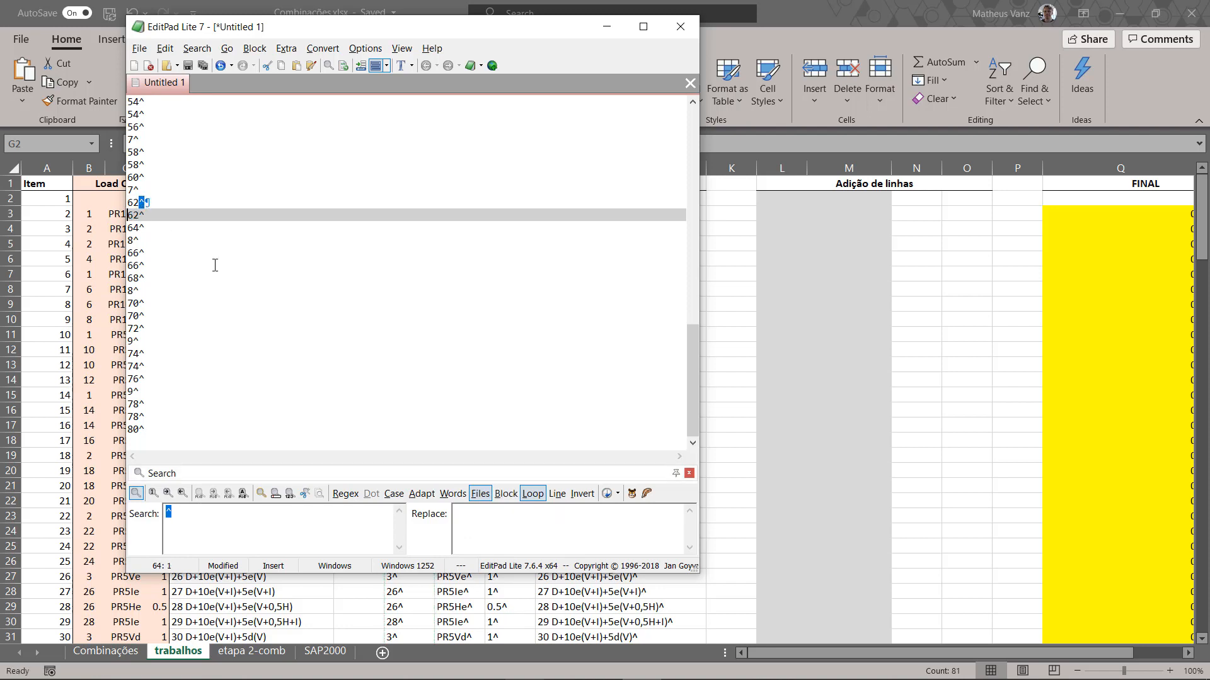
pyautogui.click(462, 514)
pyautogui.hotkey('ctrl', 'v')
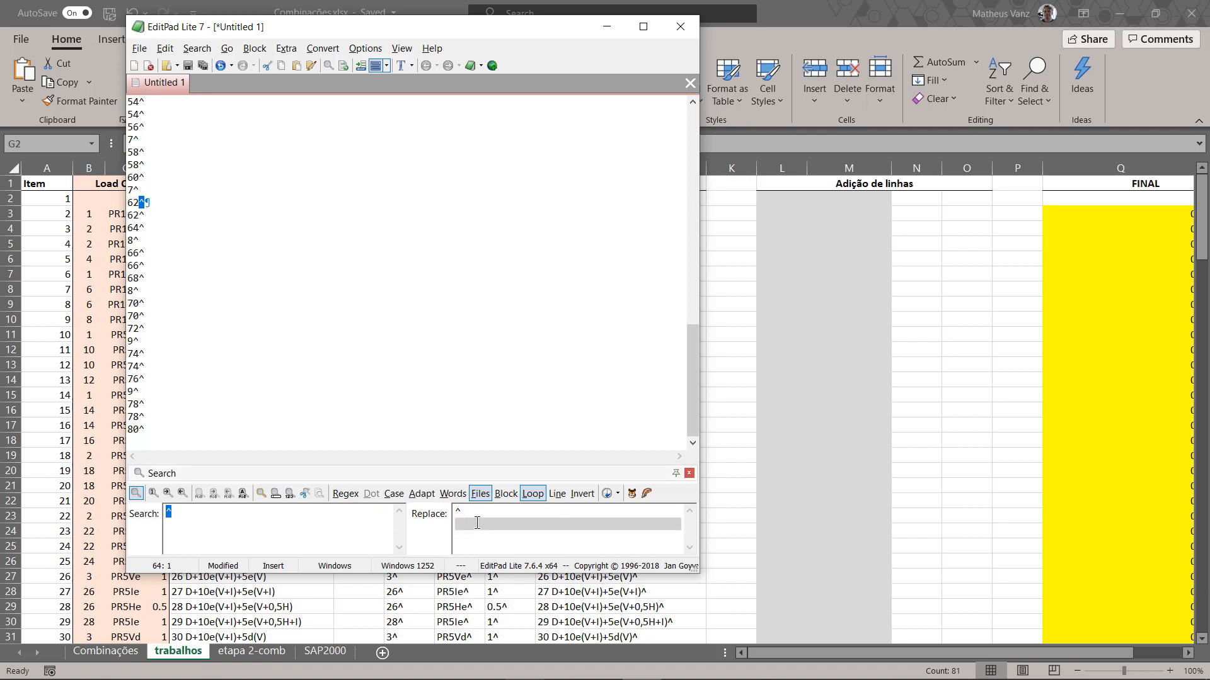
pyautogui.press('Up')
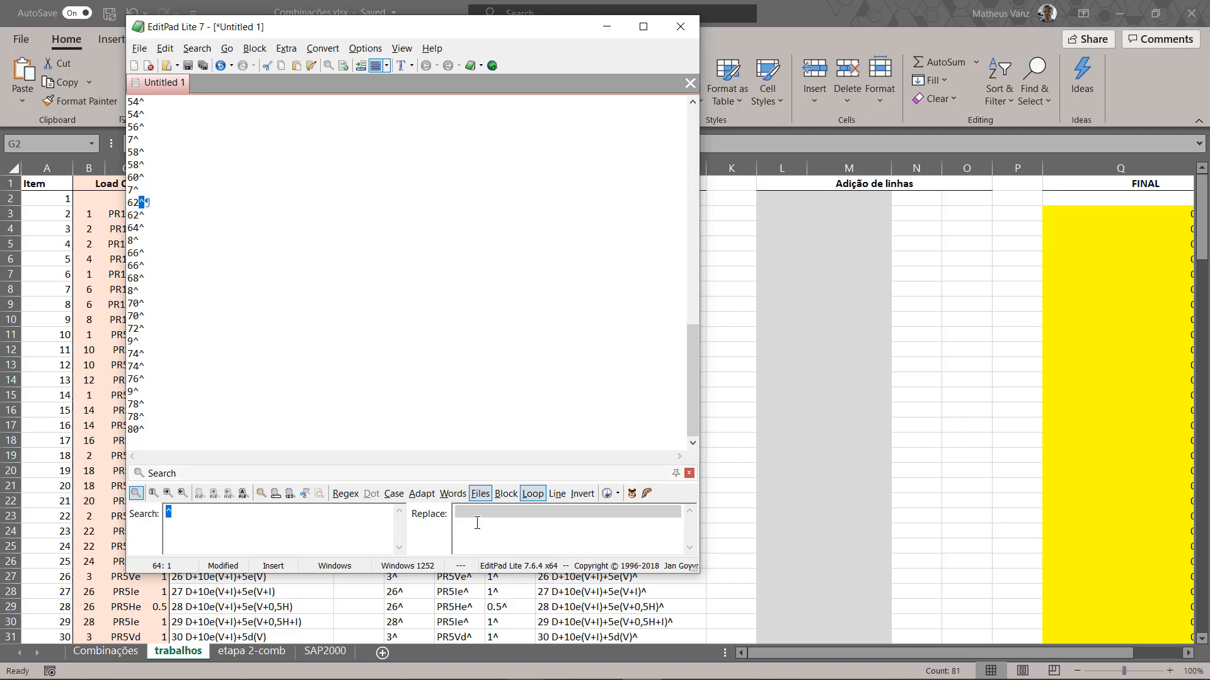
pyautogui.press('Down')
pyautogui.press('Up')
pyautogui.press('Down')
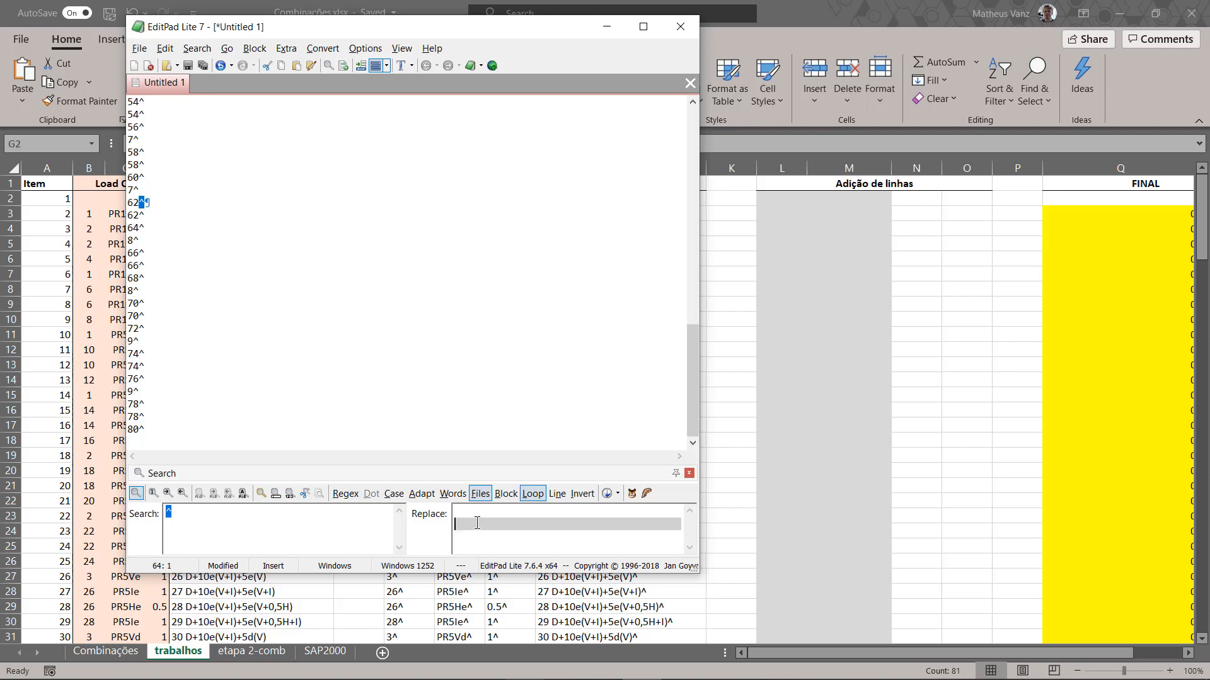
# Step: Replace every caret in the base combination list with a line break and check the added blank lines
pyautogui.click(340, 305)
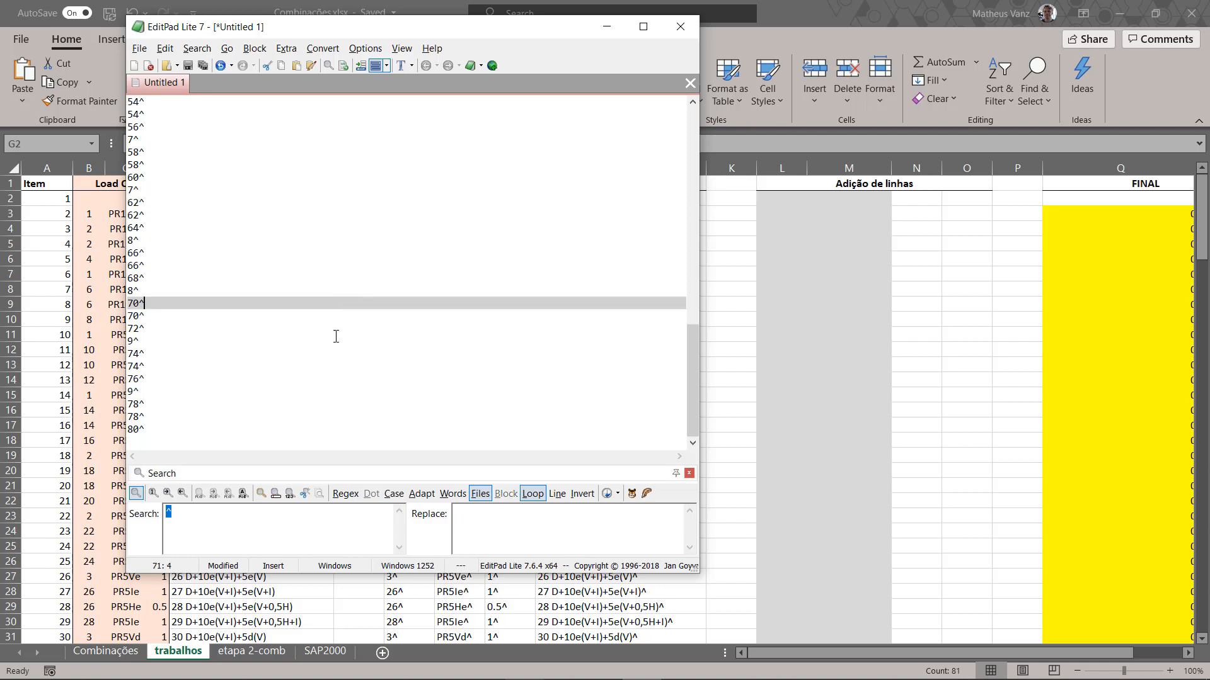
pyautogui.click(244, 493)
pyautogui.scroll(15, 210, 245)
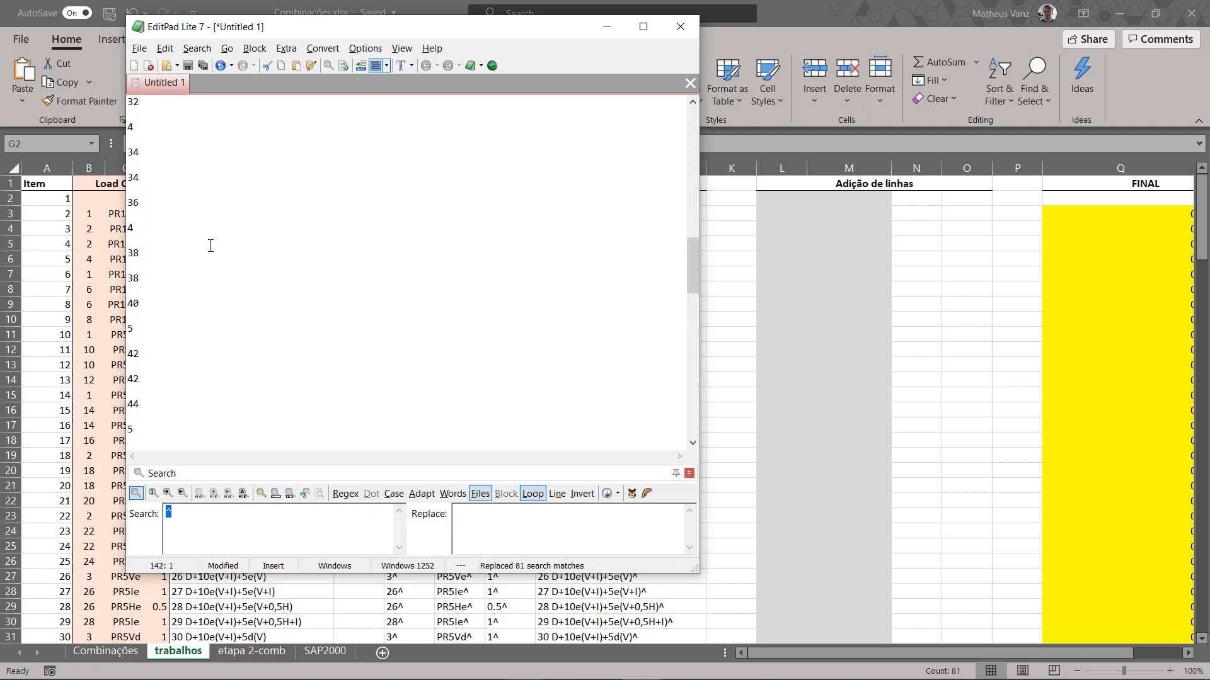
pyautogui.click(137, 130)
pyautogui.press('Down')
pyautogui.press('Down')
pyautogui.press('Down')
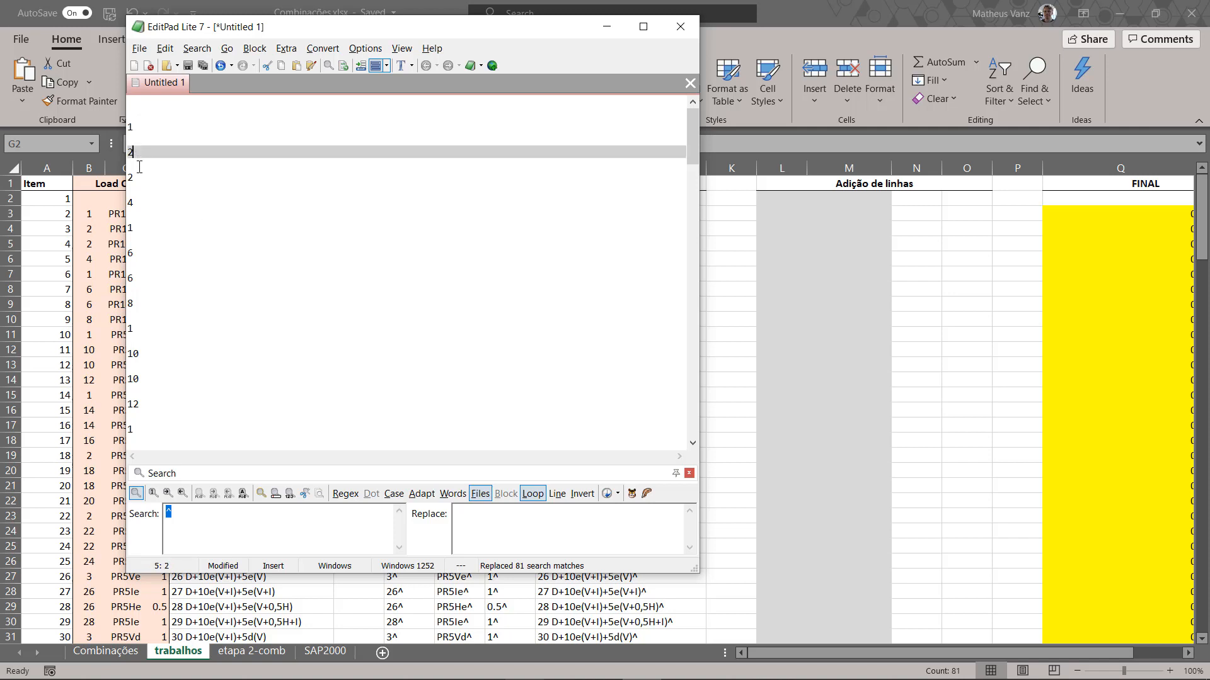
# Step: Copy the entire spaced number list and paste it into Excel's column L under Adição de linhas, with the first number in L3
pyautogui.click(134, 101)
pyautogui.scroll(-20, 224, 246)
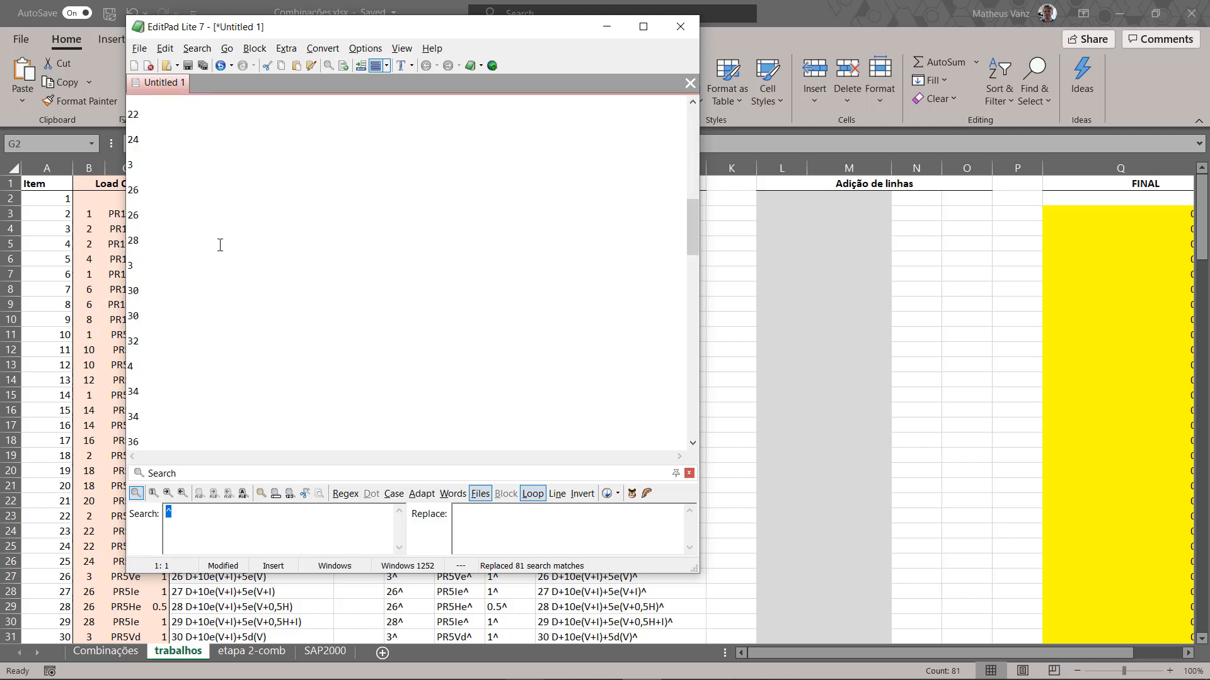
pyautogui.scroll(-10, 230, 312)
pyautogui.keyDown('shift'); pyautogui.click(158, 437); pyautogui.keyUp('shift')
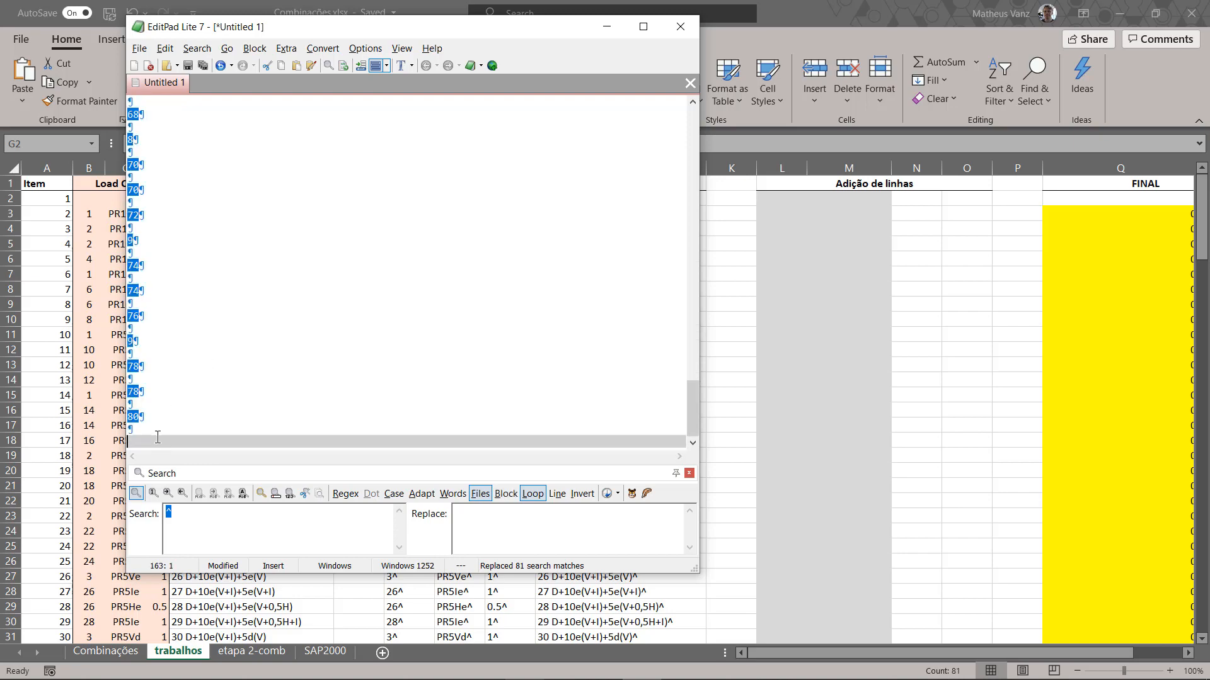
pyautogui.hotkey('alt', 'Tab')
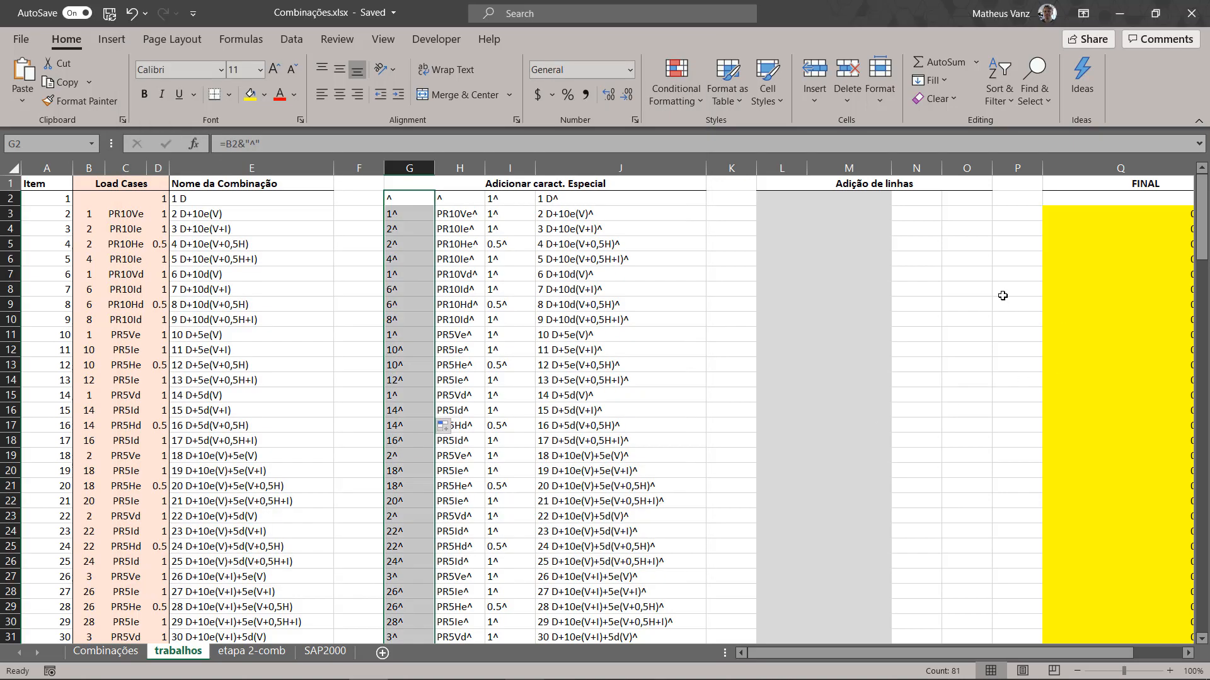
pyautogui.click(778, 198)
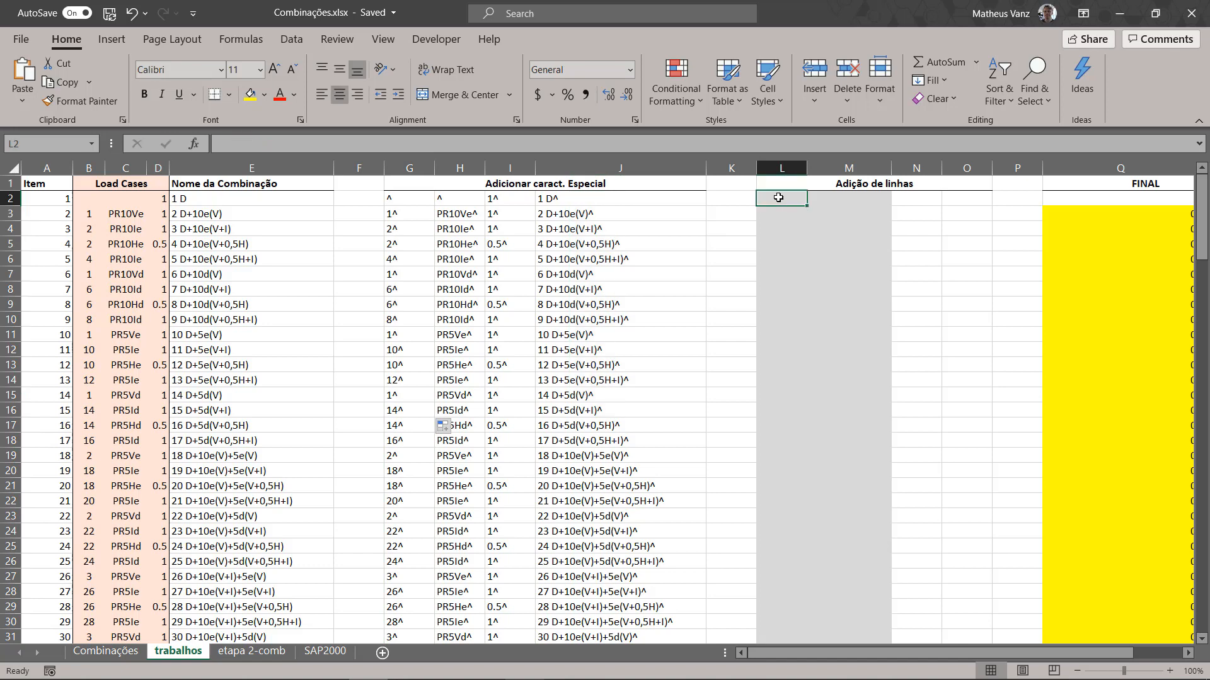
pyautogui.rightClick(778, 198)
pyautogui.click(816, 281)
pyautogui.click(820, 250)
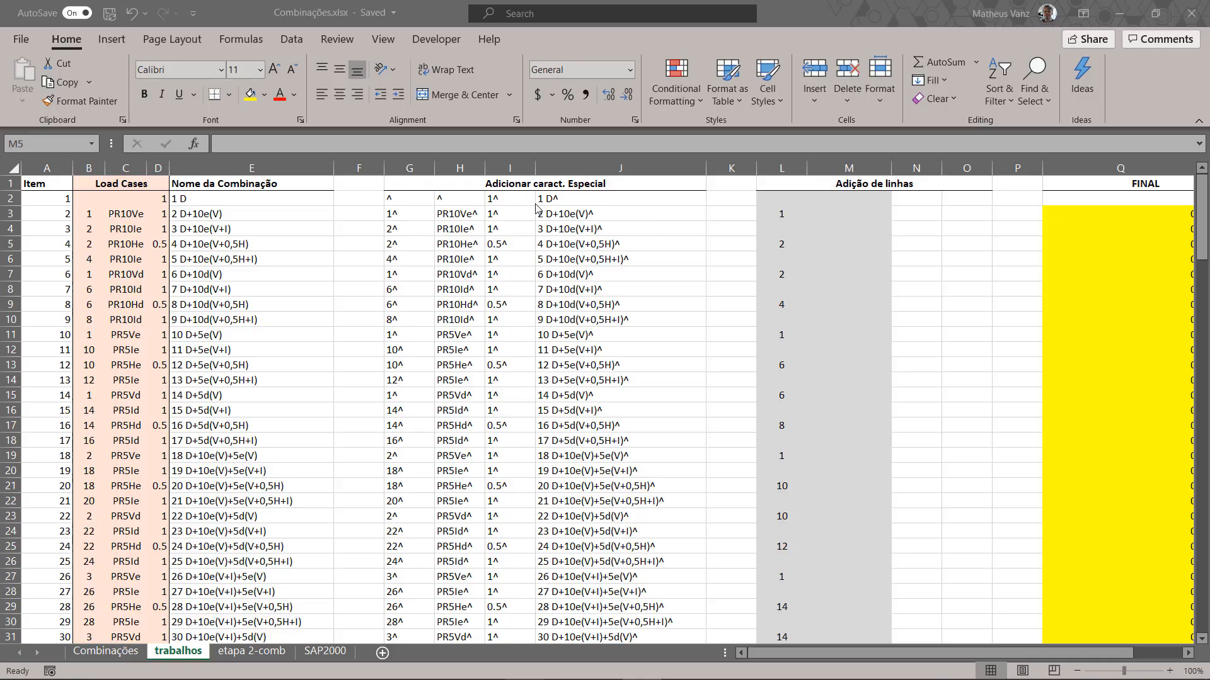
# Step: Copy the caret-suffixed load case names in H2:H82 of the trabalhos sheet
pyautogui.click(454, 198)
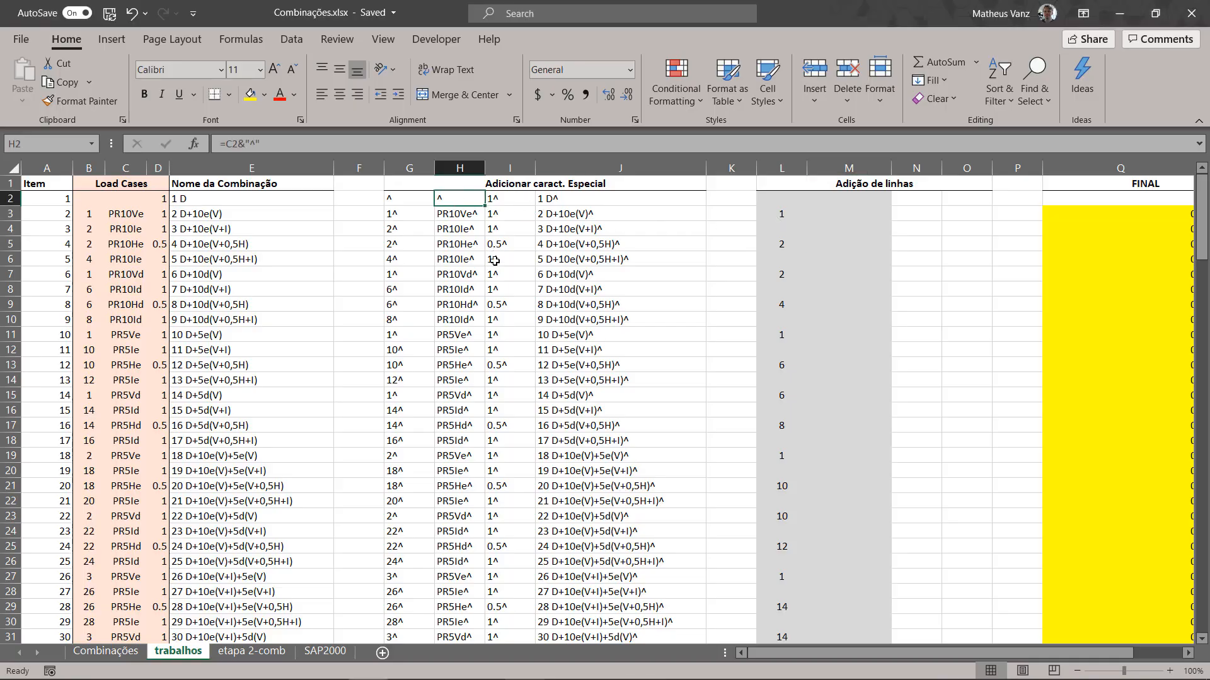
pyautogui.scroll(-15, 498, 278)
pyautogui.scroll(-10, 497, 277)
pyautogui.keyDown('shift'); pyautogui.click(453, 272); pyautogui.keyUp('shift')
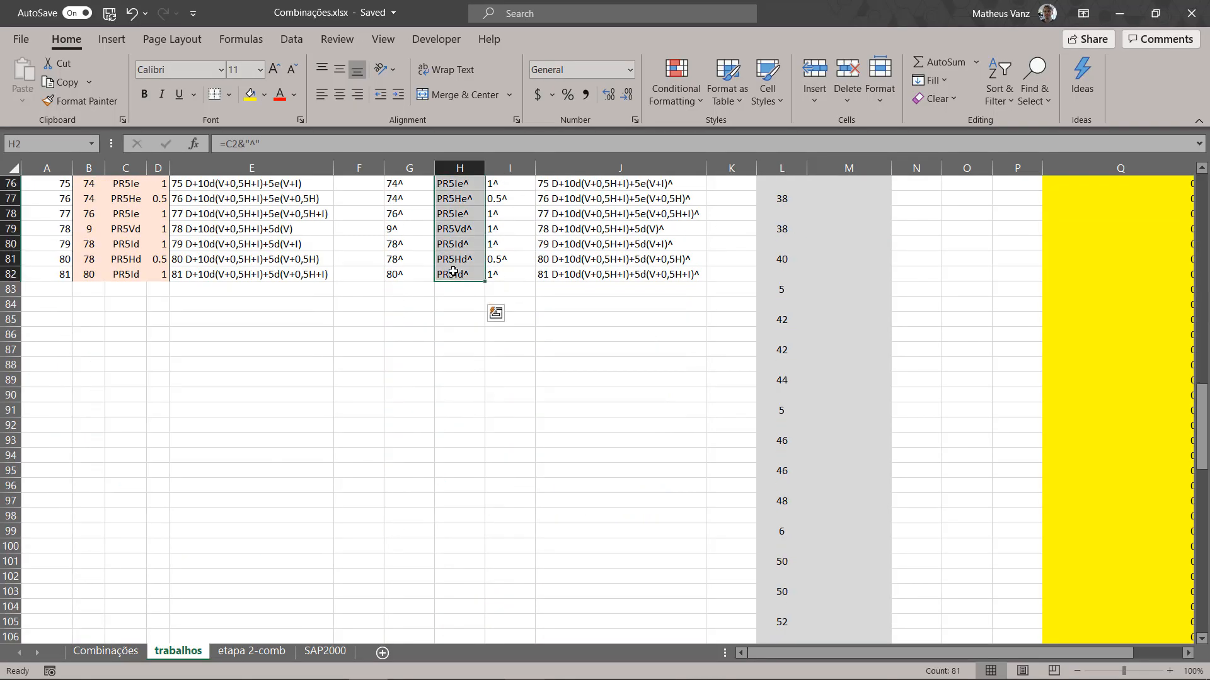
pyautogui.hotkey('ctrl', 'c')
# Step: Switch to EditPad Lite, paste the load case names, replace all carets with line breaks and remove the extra trailing line
pyautogui.moveTo(566, 665)
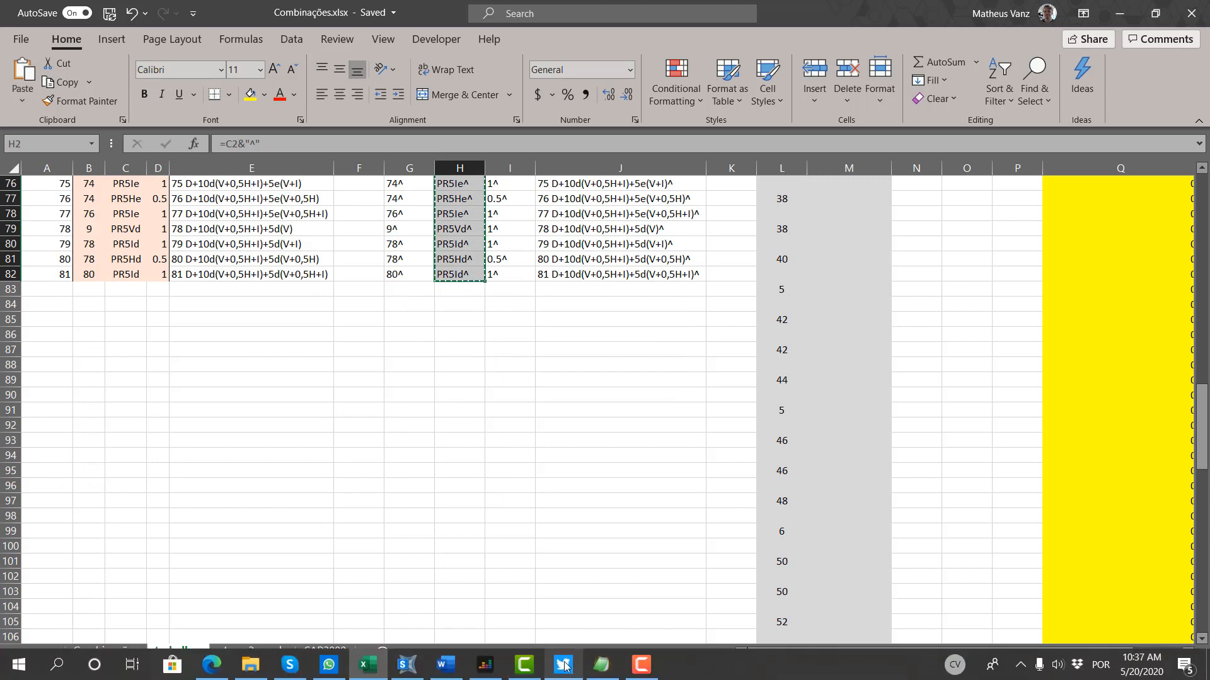
pyautogui.click(601, 664)
pyautogui.hotkey('ctrl', 'v')
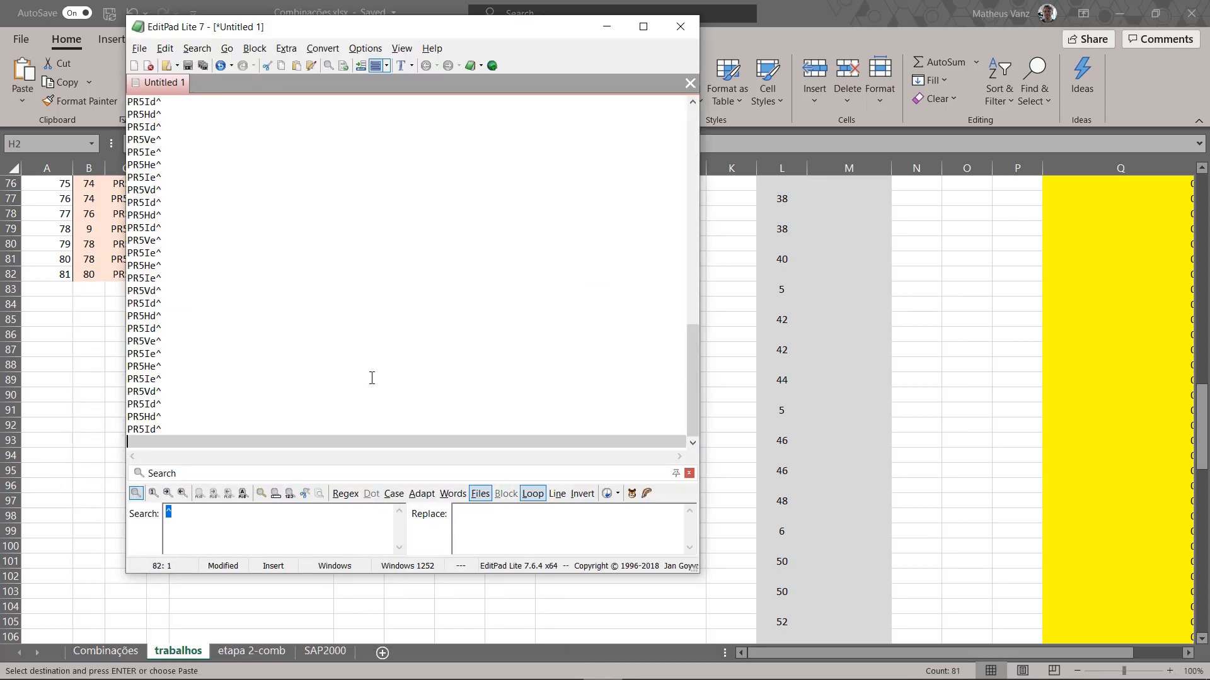
pyautogui.click(244, 493)
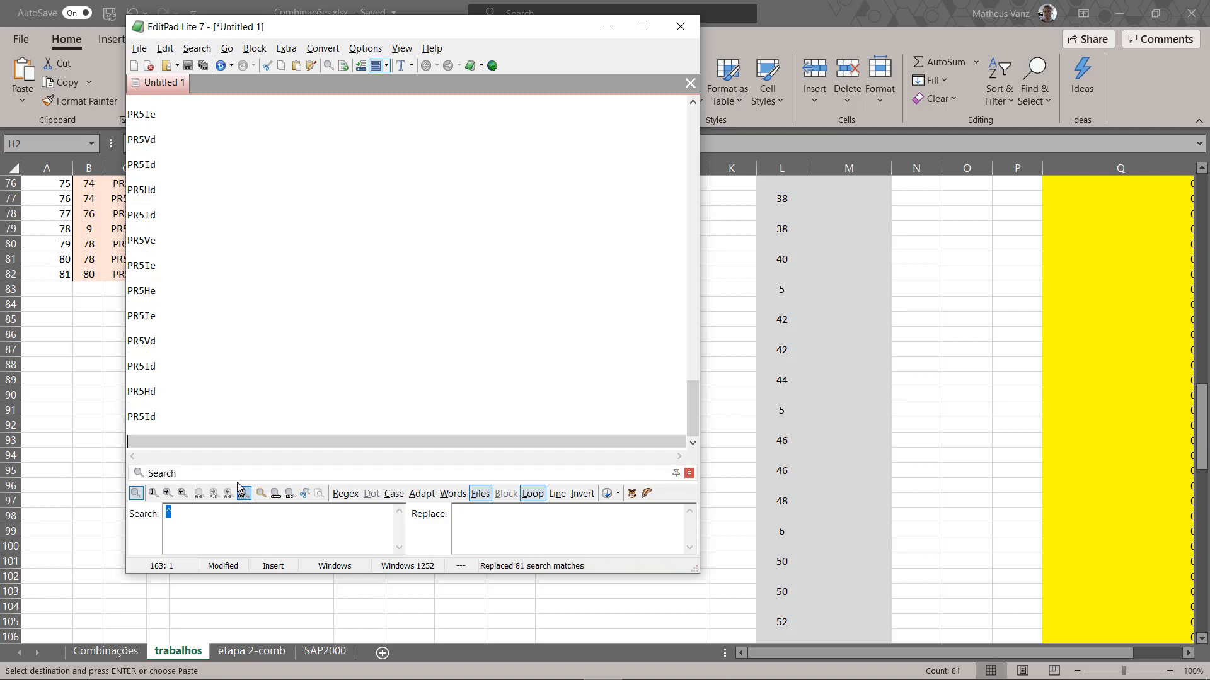
pyautogui.press('BackSpace')
# Step: Copy the spaced load case names from PR10Ve to the end and paste them into the Excel sheet starting at M3
pyautogui.scroll(20, 190, 261)
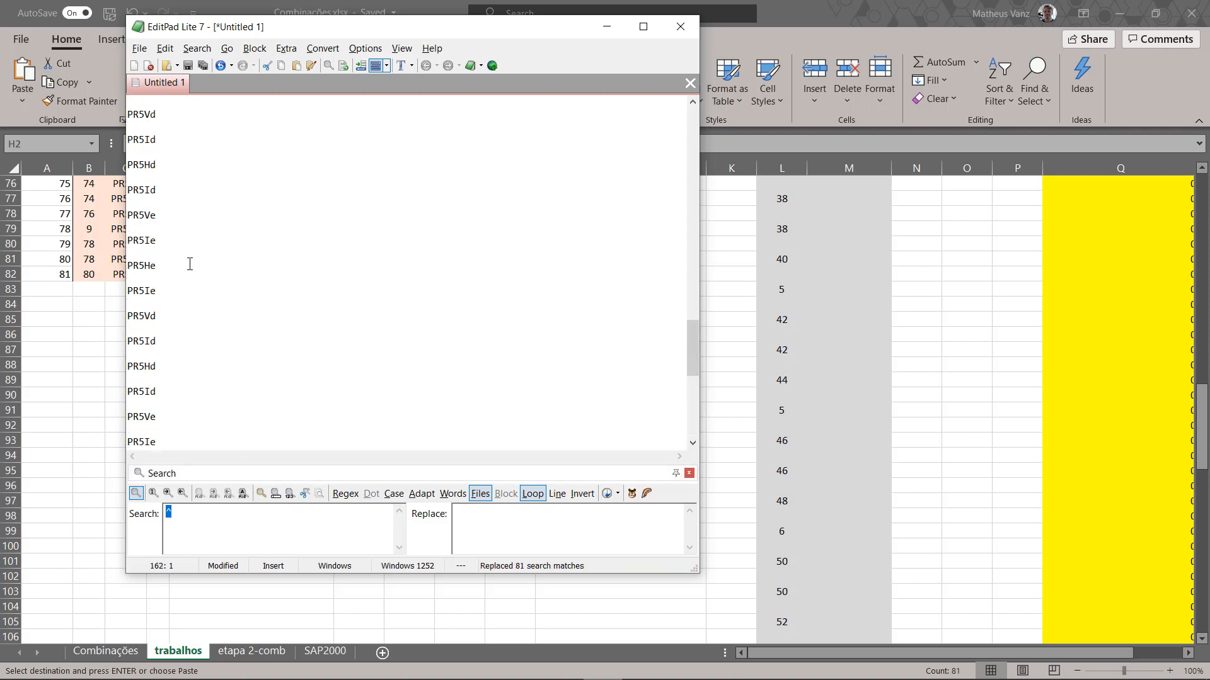
pyautogui.keyDown('shift'); pyautogui.click(128, 127); pyautogui.keyUp('shift')
pyautogui.hotkey('ctrl', 'c')
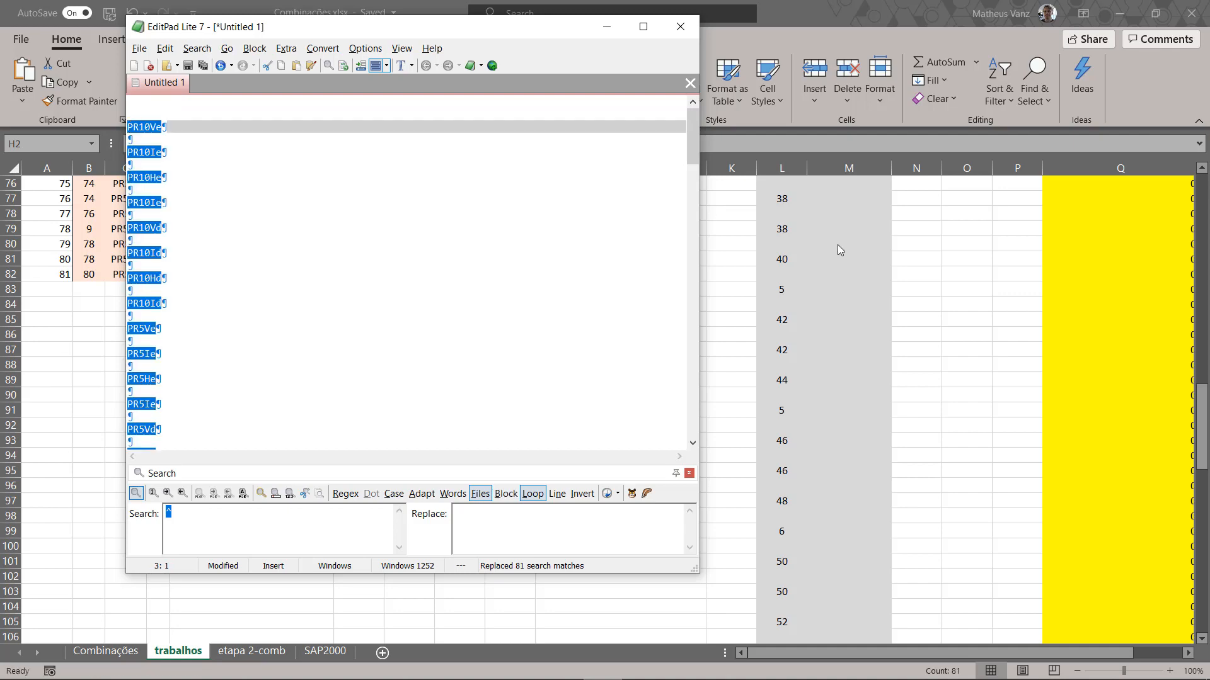
pyautogui.click(1001, 246)
pyautogui.scroll(10, 997, 239)
pyautogui.scroll(15, 997, 239)
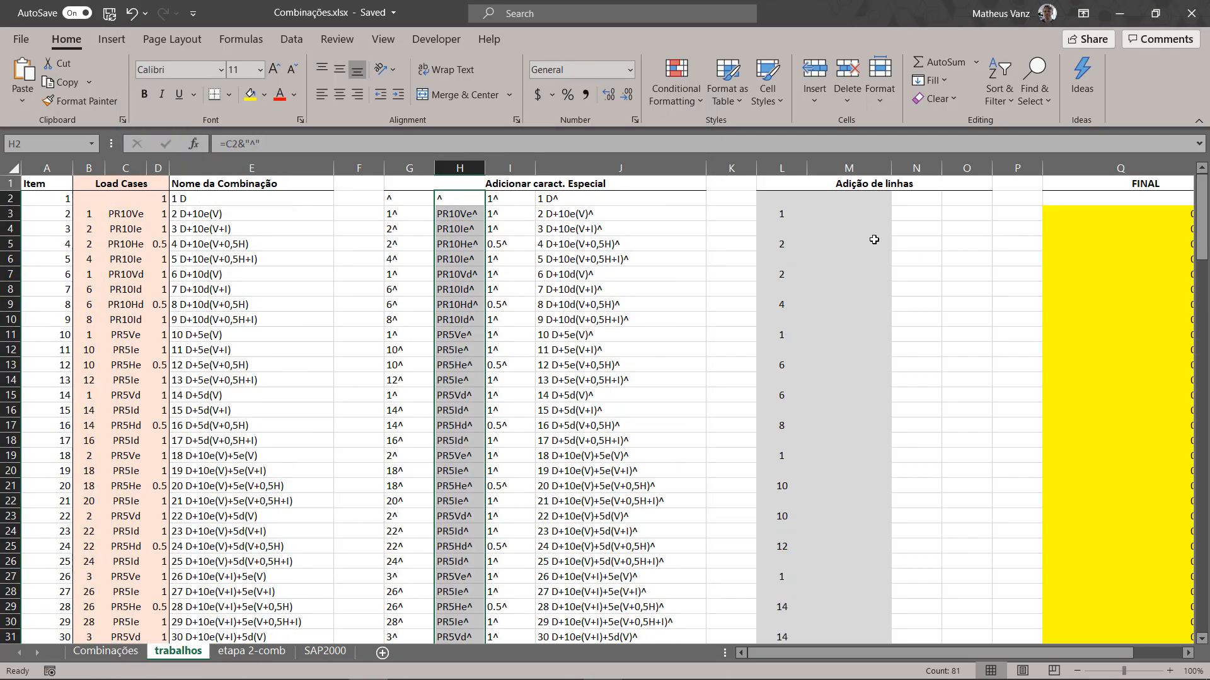
pyautogui.click(824, 212)
pyautogui.hotkey('ctrl', 'v')
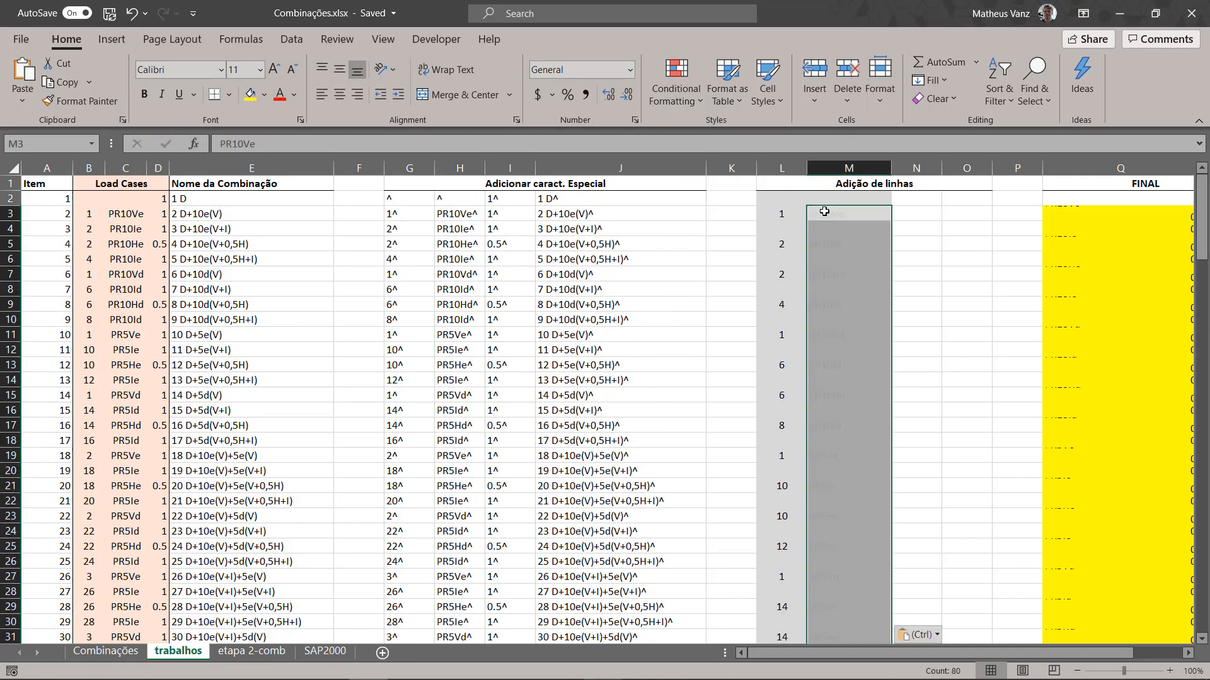
# Step: Copy the caret-suffixed scale factors in I3:I82 of the trabalhos sheet
pyautogui.click(514, 199)
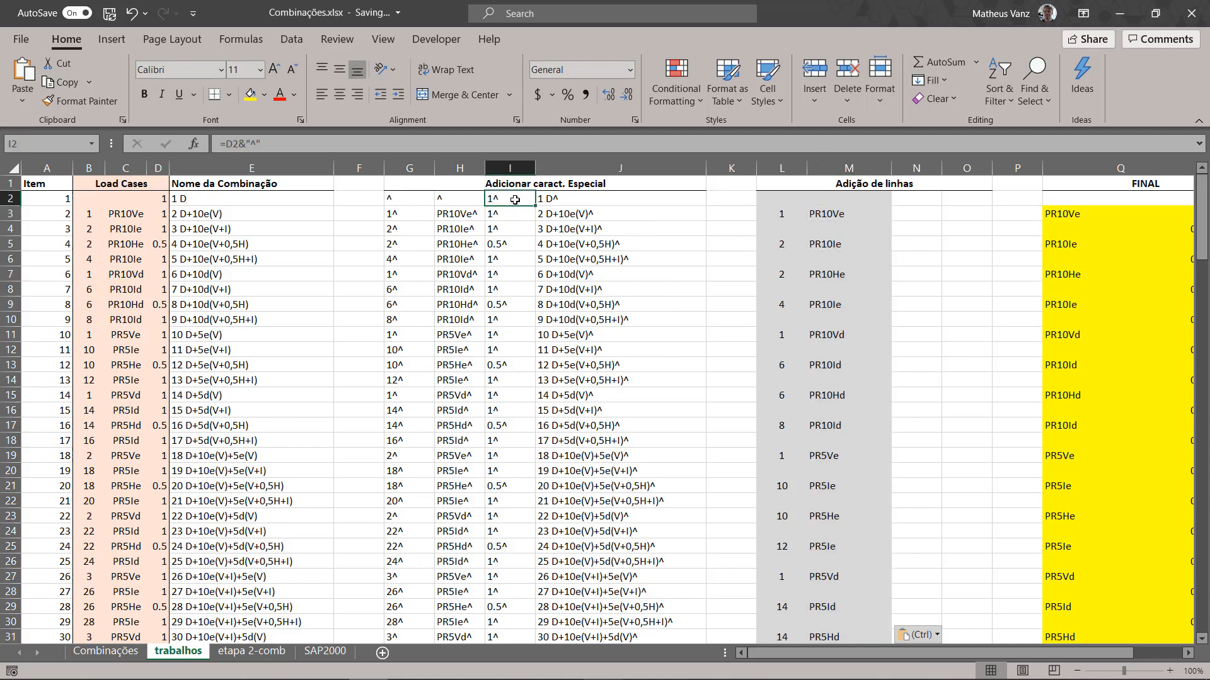
pyautogui.click(501, 213)
pyautogui.scroll(-15, 555, 273)
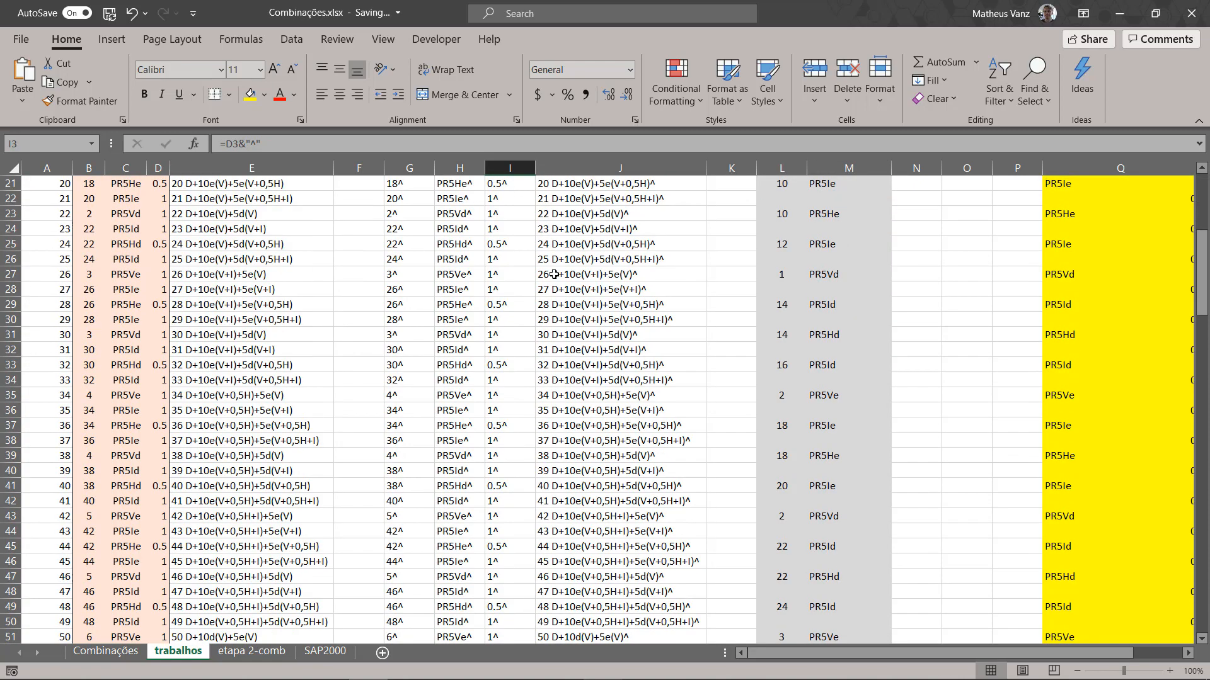
pyautogui.scroll(-14, 542, 277)
pyautogui.scroll(5, 507, 294)
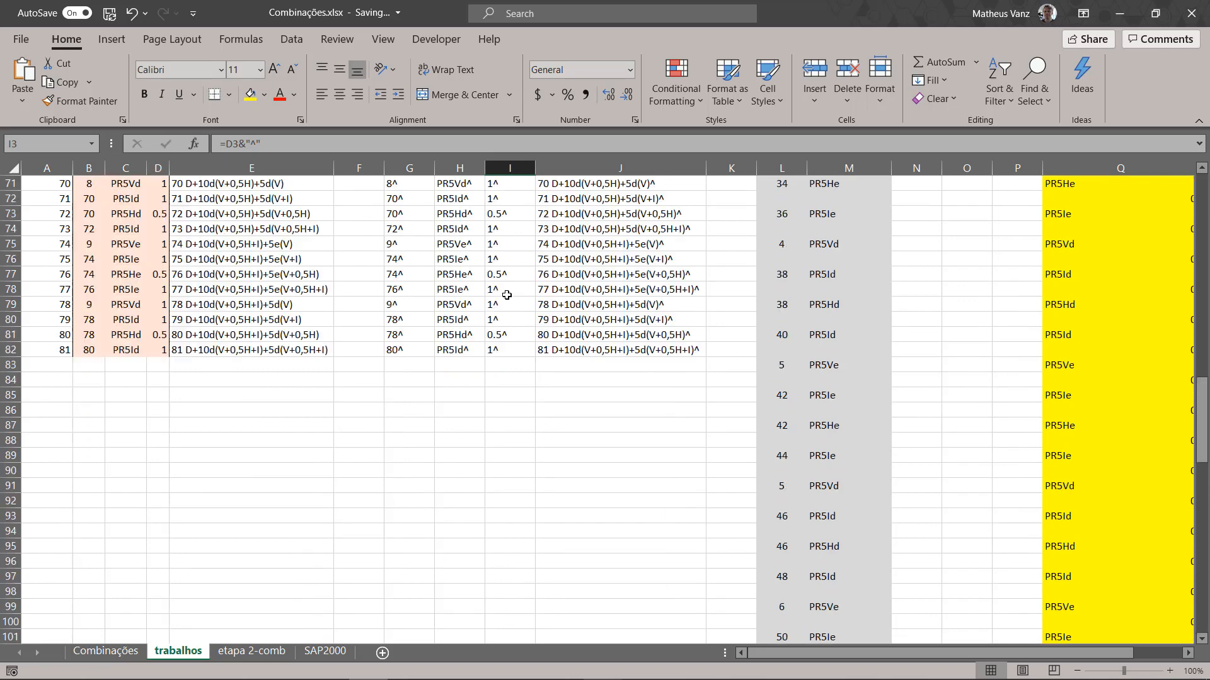
pyautogui.keyDown('shift'); pyautogui.click(504, 351); pyautogui.keyUp('shift')
pyautogui.hotkey('ctrl', 'c')
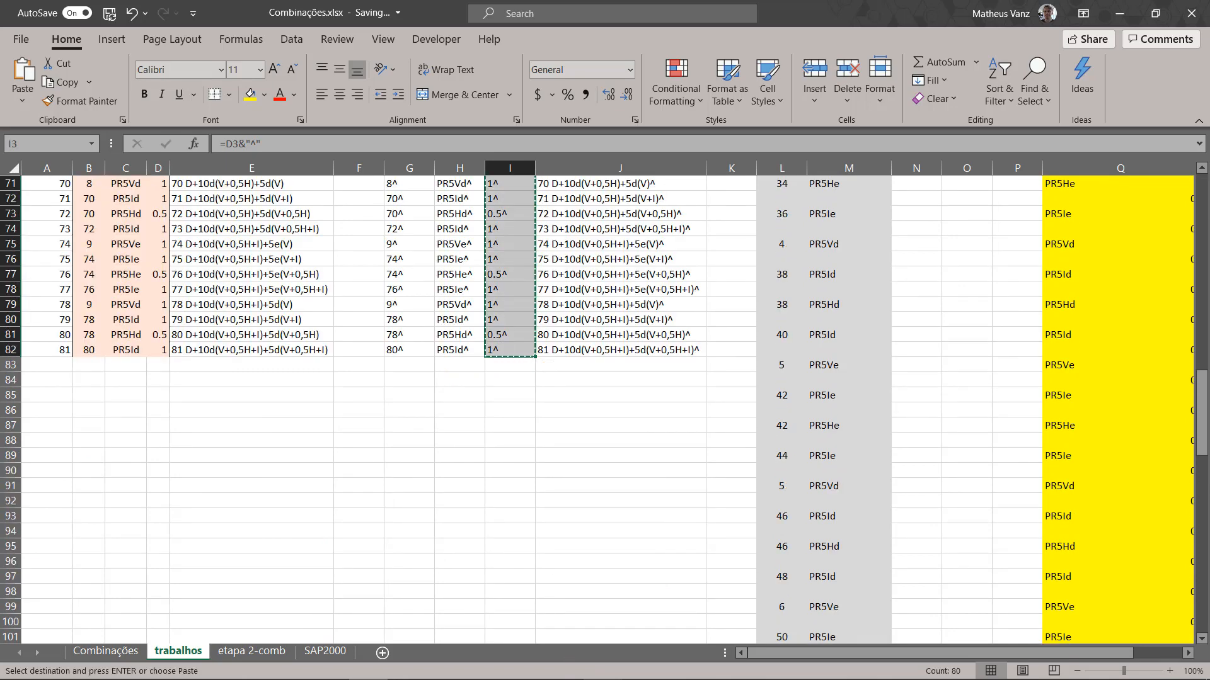
# Step: Switch to EditPad Lite, paste the scale factors, replace all carets with line breaks and remove the extra trailing line
pyautogui.moveTo(547, 677)
pyautogui.click(601, 664)
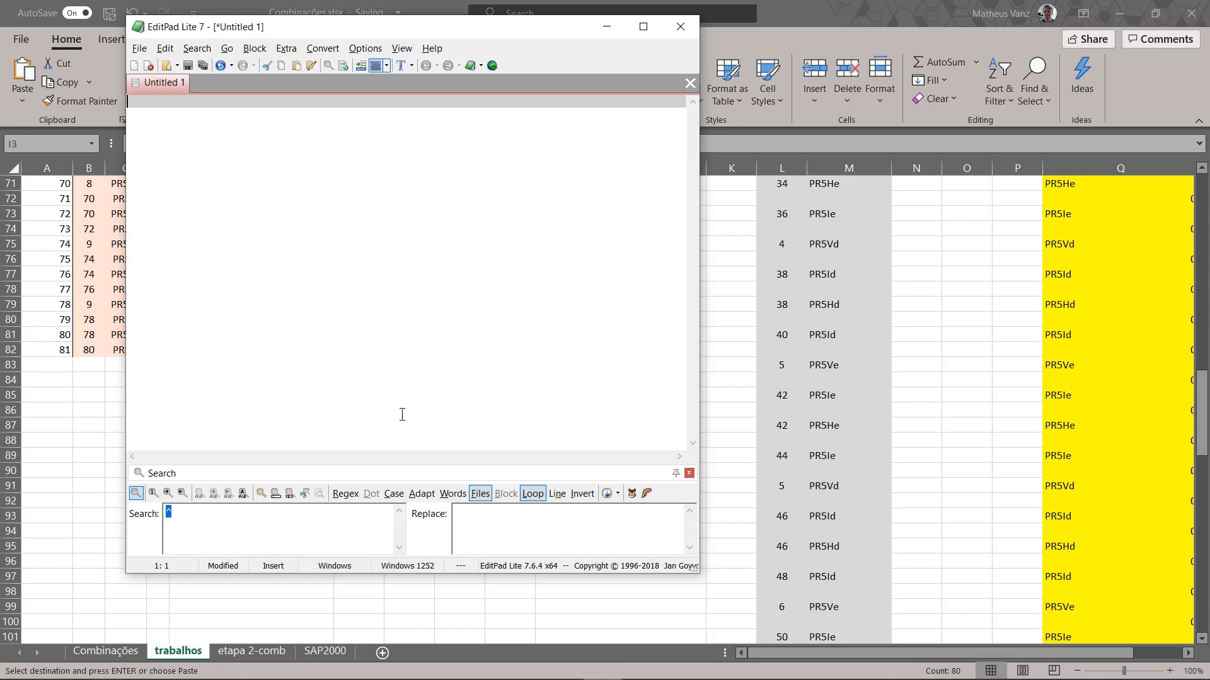
pyautogui.hotkey('ctrl', 'v')
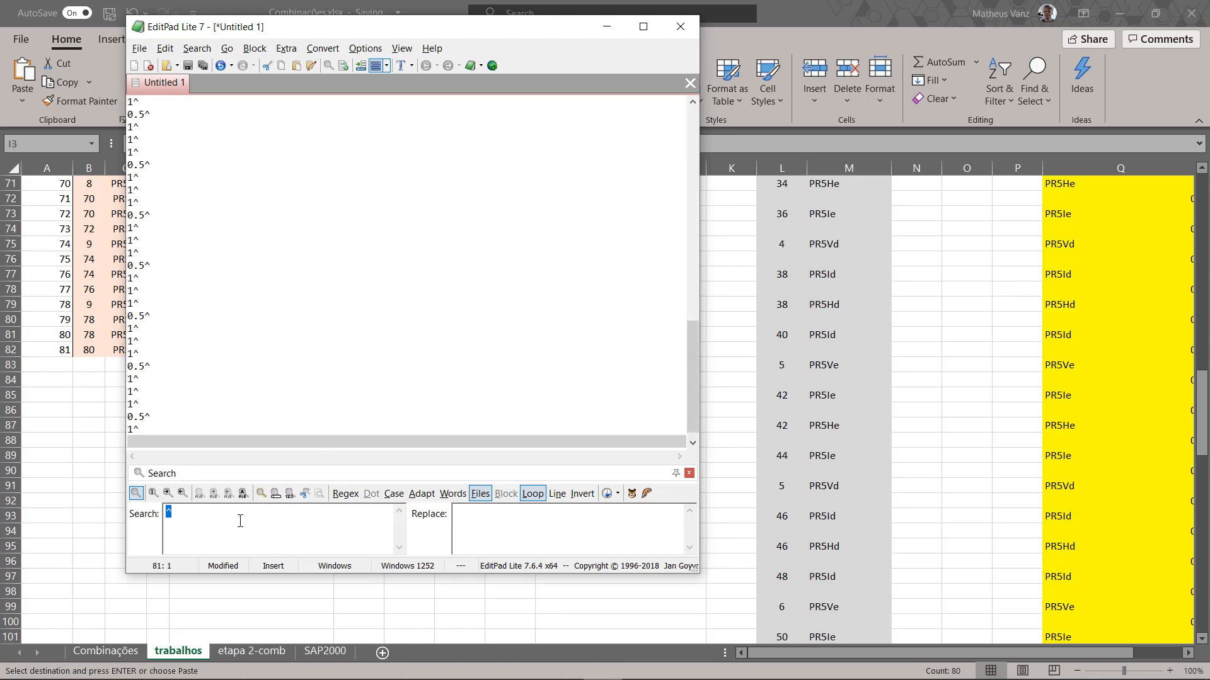
pyautogui.click(243, 493)
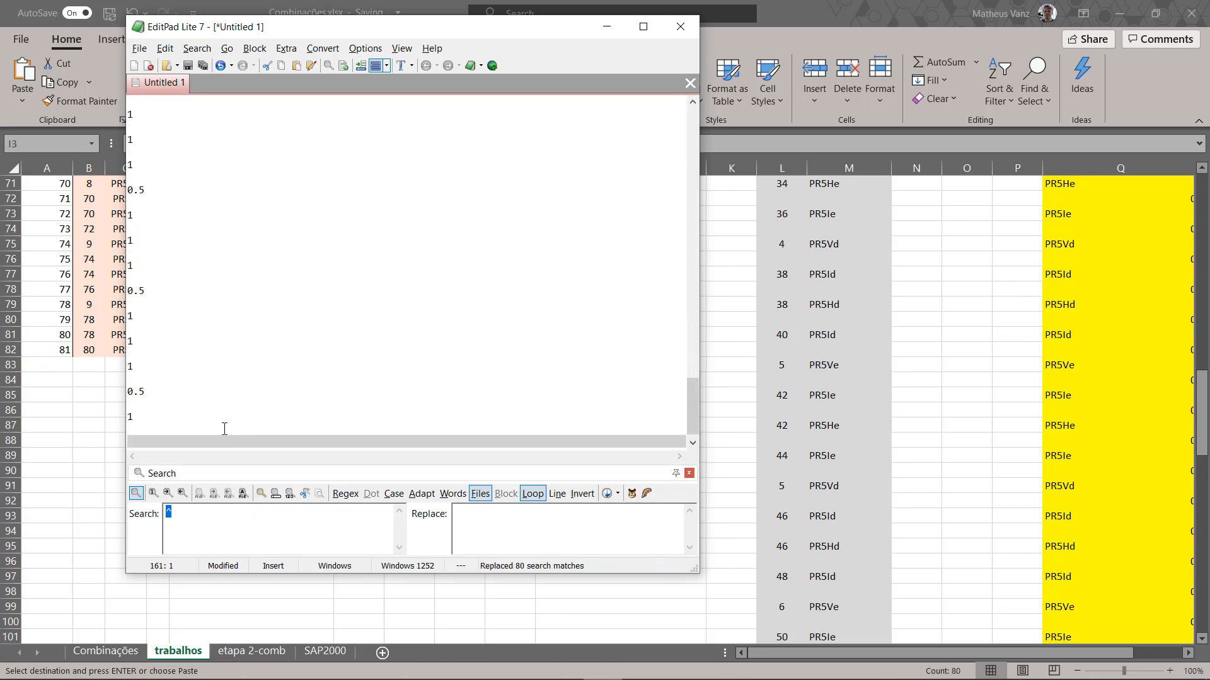
pyautogui.press('BackSpace')
# Step: Copy the spaced scale factors from the first line to the end and paste them into the Excel trabalhos sheet starting at N3
pyautogui.scroll(20, 171, 422)
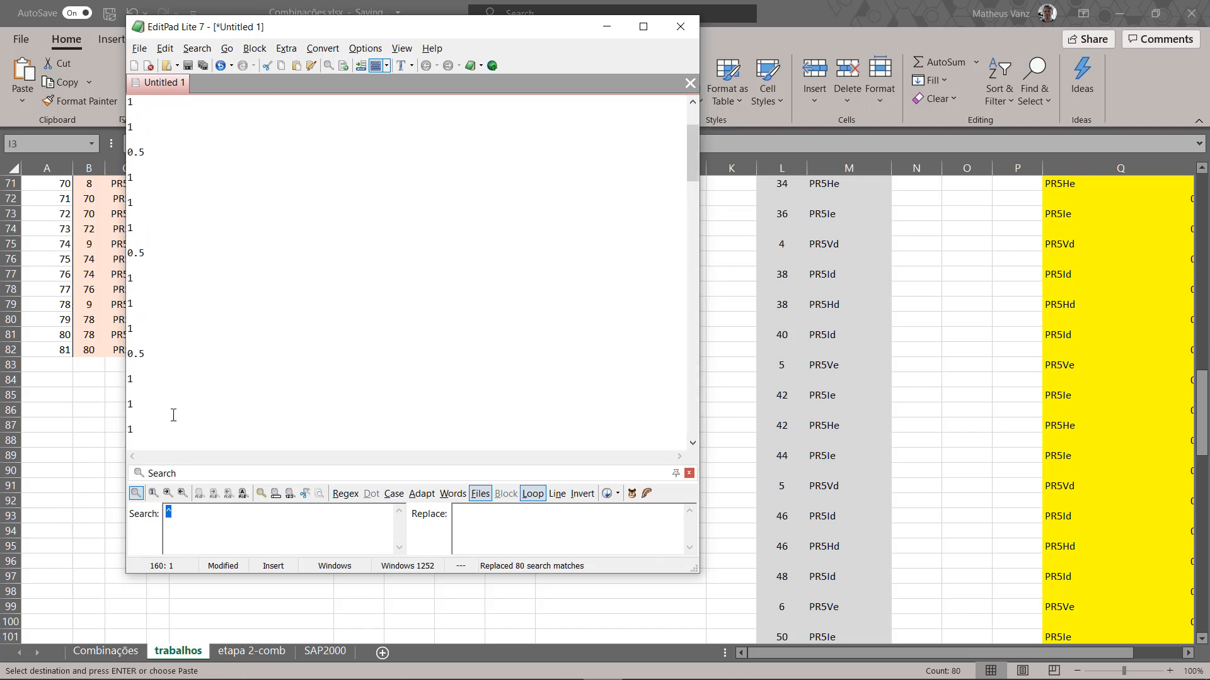
pyautogui.scroll(5, 173, 415)
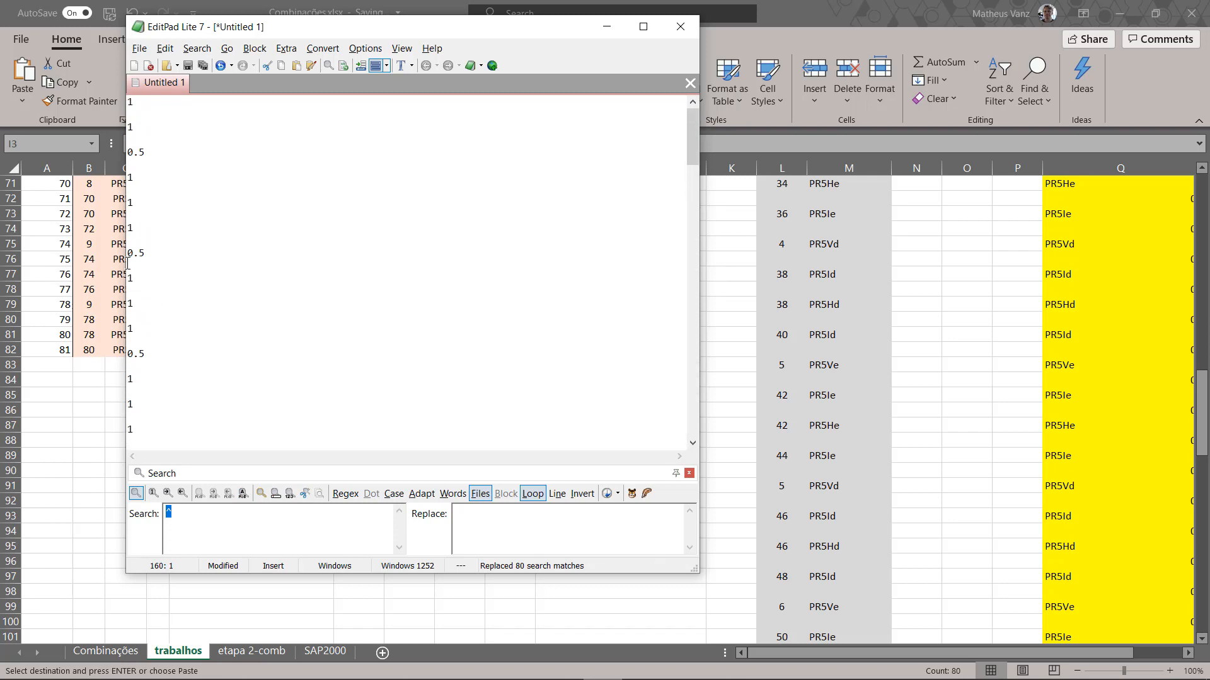
pyautogui.keyDown('shift'); pyautogui.click(129, 101); pyautogui.keyUp('shift')
pyautogui.hotkey('ctrl', 'c')
pyautogui.hotkey('alt', 'Tab')
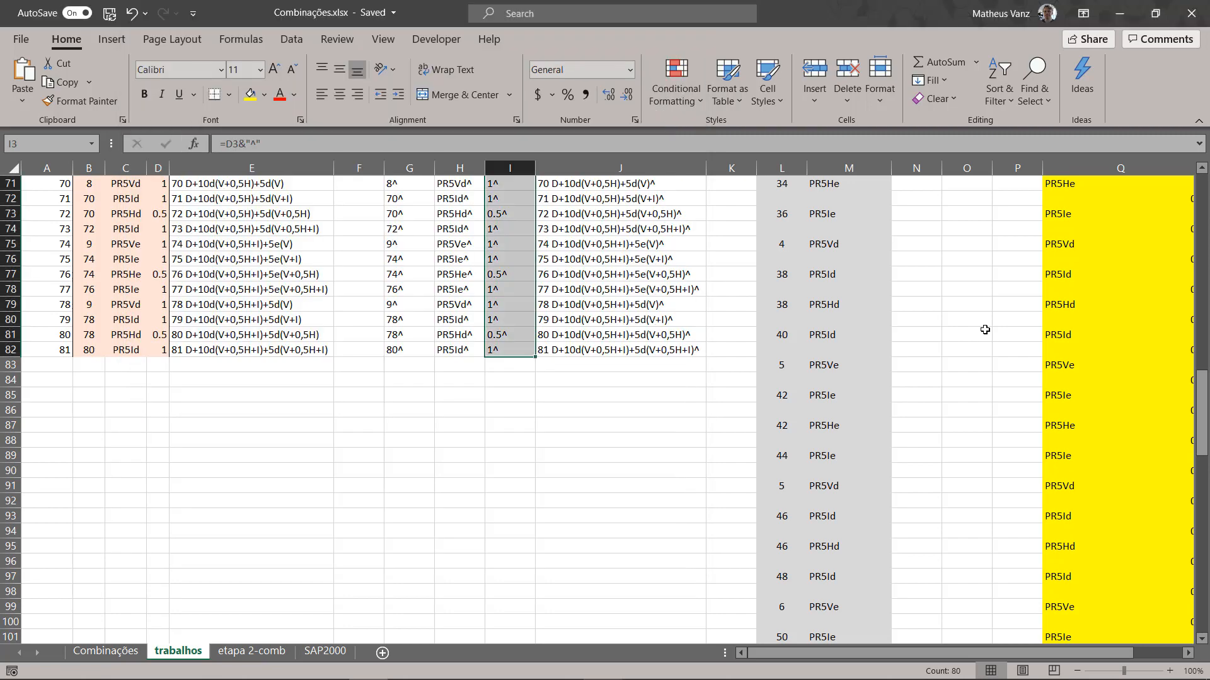
pyautogui.scroll(20, 985, 330)
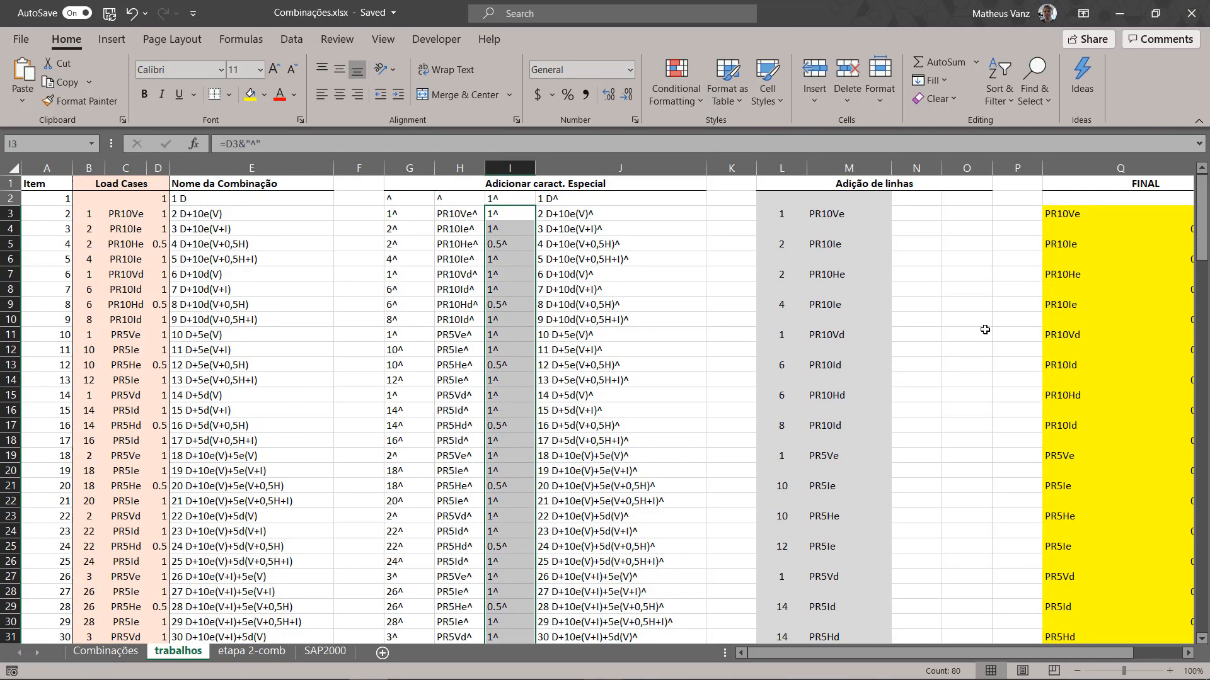
pyautogui.click(866, 211)
pyautogui.click(902, 210)
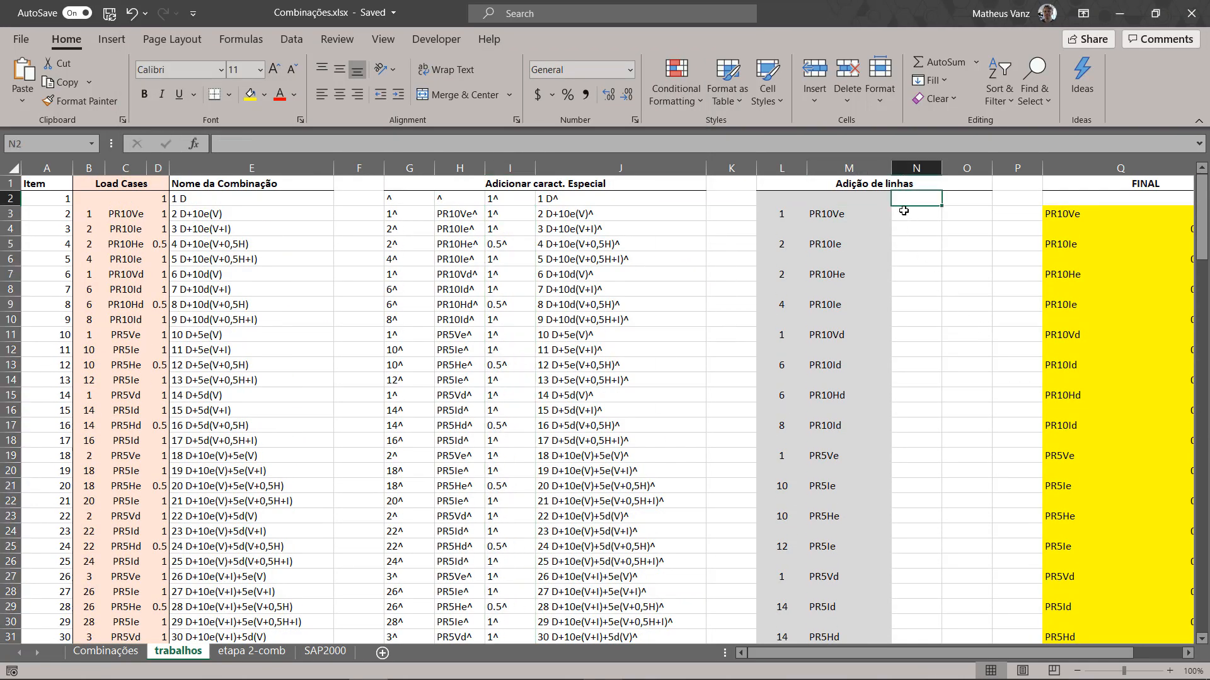
pyautogui.hotkey('ctrl', 'v')
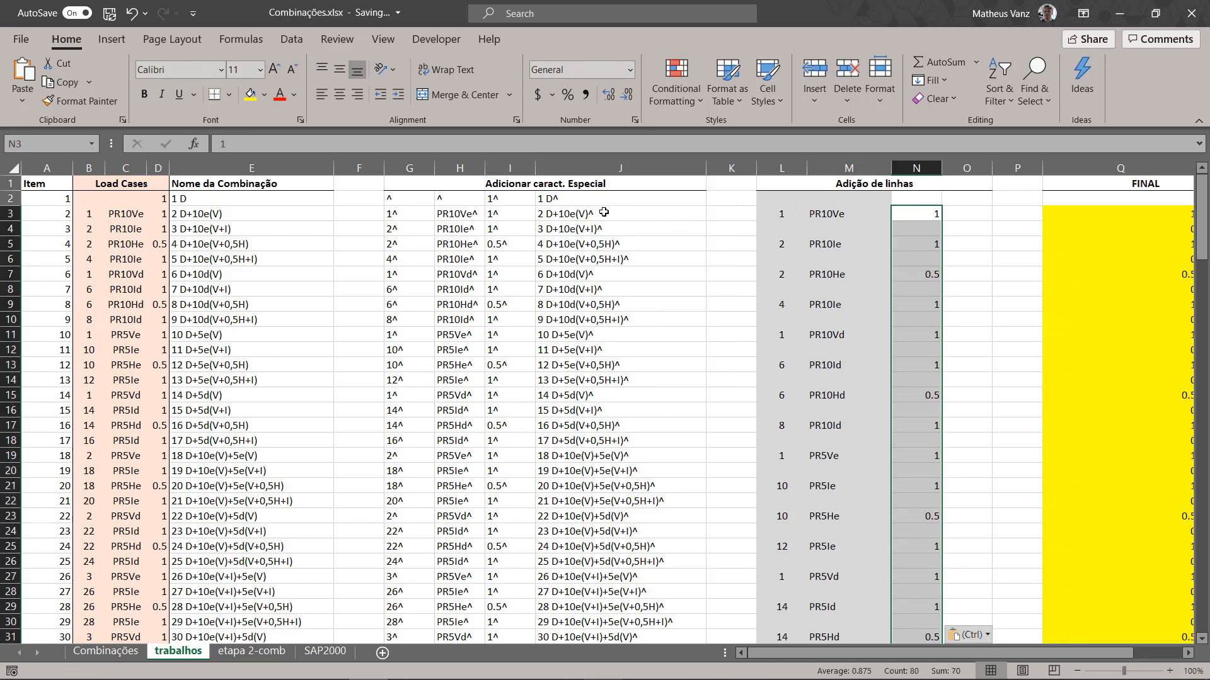
# Step: Copy the caret-suffixed combination names in J2:J82 of the trabalhos sheet
pyautogui.click(567, 201)
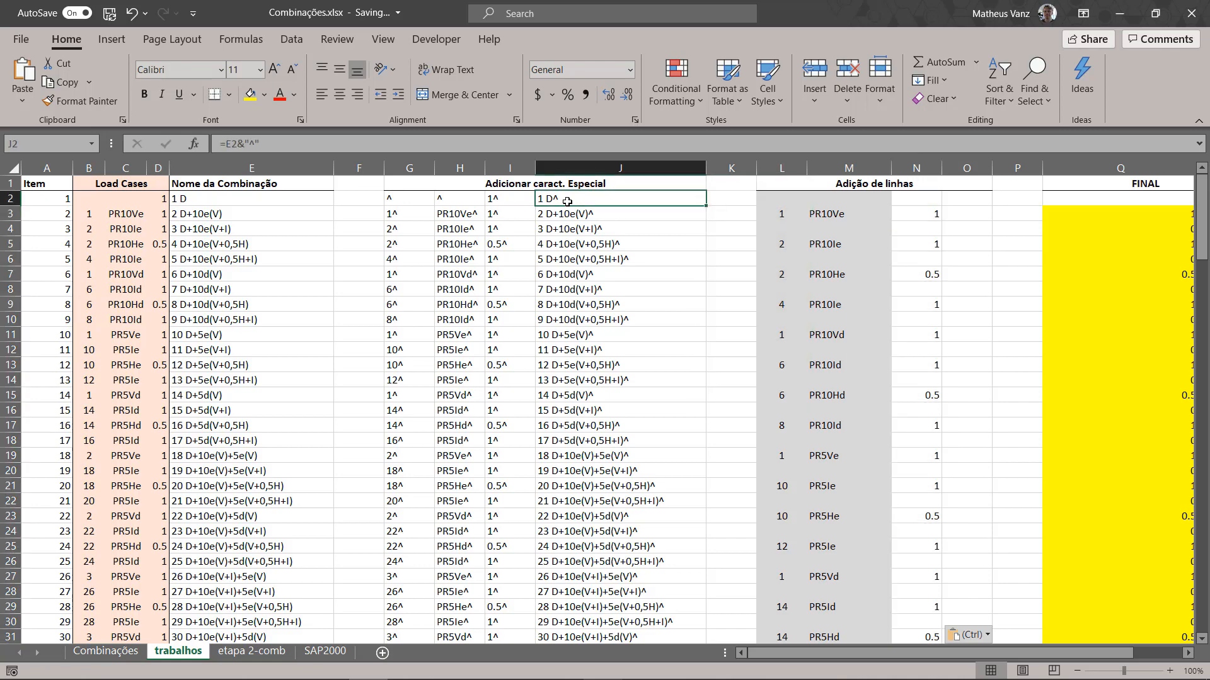
pyautogui.scroll(-17, 594, 267)
pyautogui.scroll(-12, 594, 268)
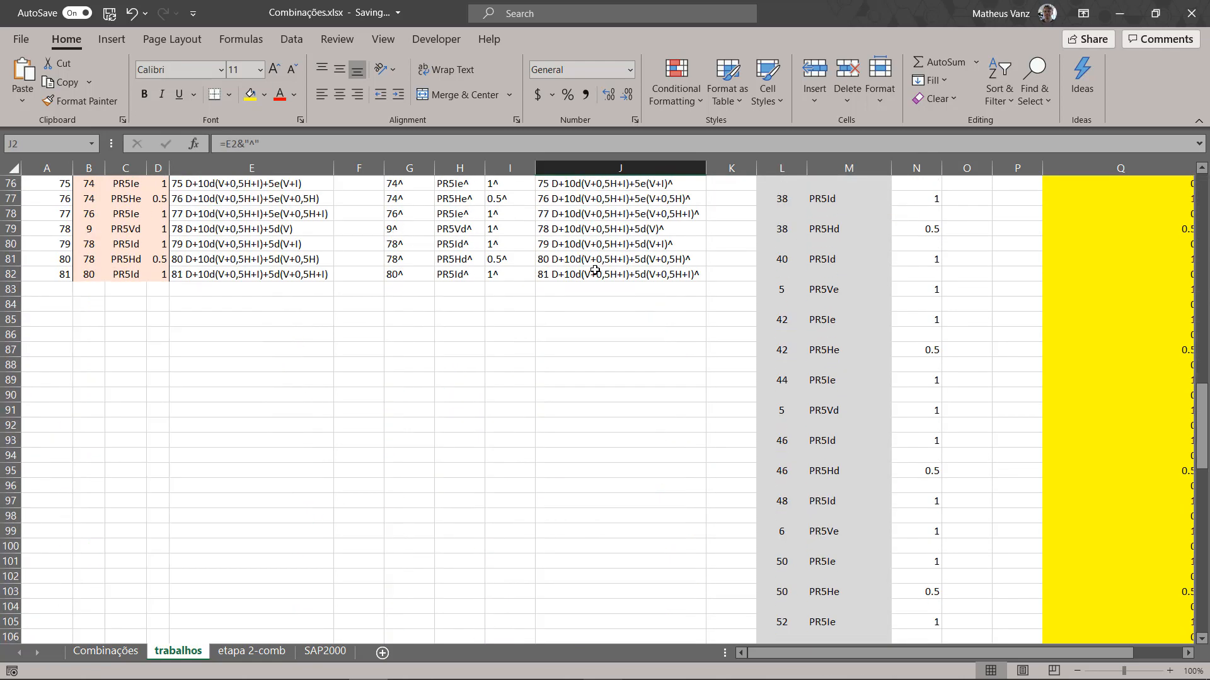
pyautogui.scroll(4, 591, 275)
pyautogui.keyDown('shift'); pyautogui.click(591, 275); pyautogui.keyUp('shift')
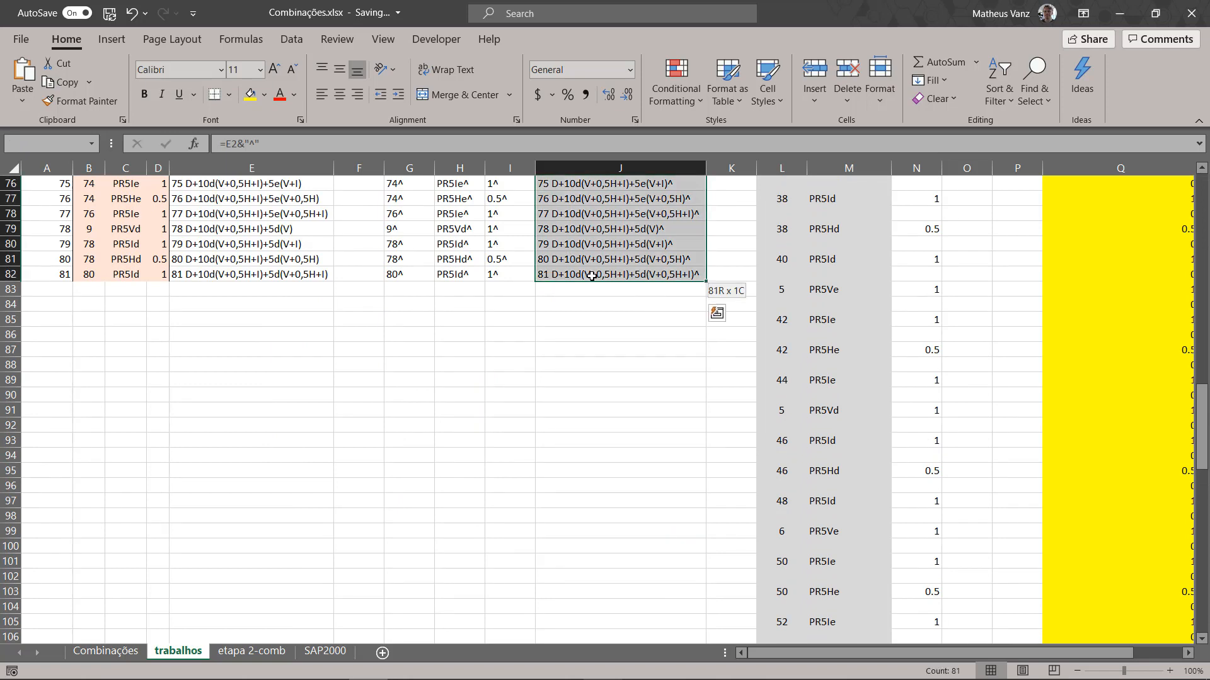
pyautogui.hotkey('ctrl', 'c')
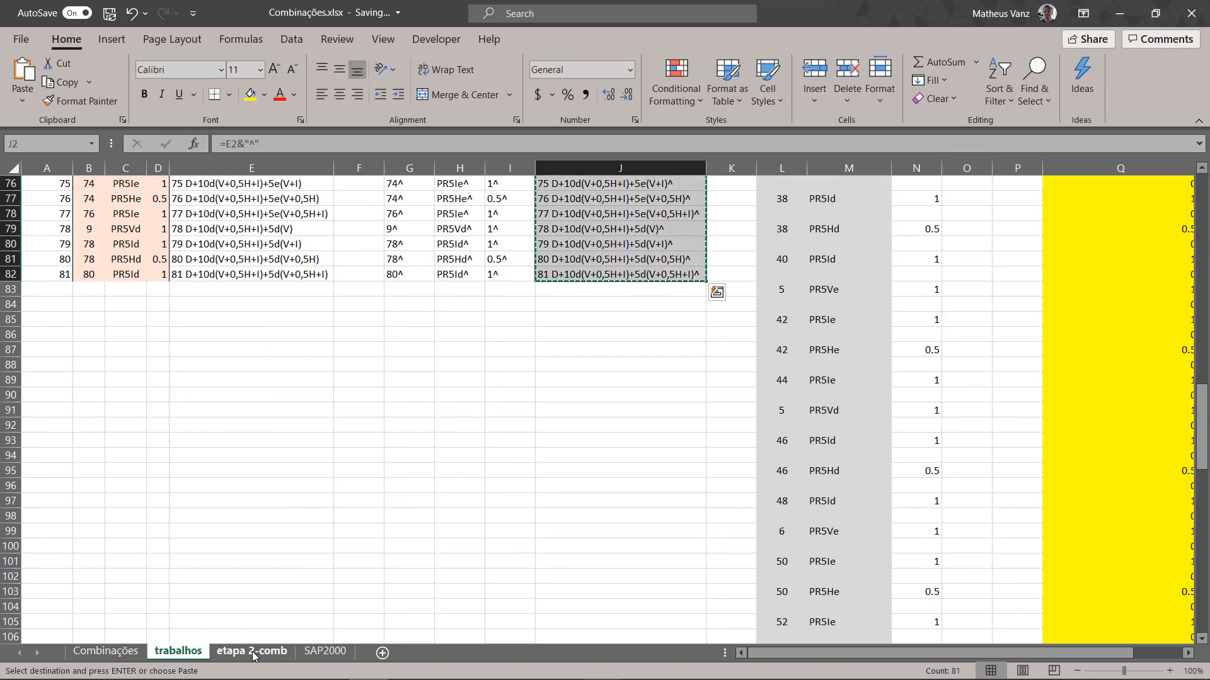
# Step: Switch to EditPad Lite, paste the combination names over the old text and replace all carets with line breaks
pyautogui.moveTo(551, 672)
pyautogui.click(602, 665)
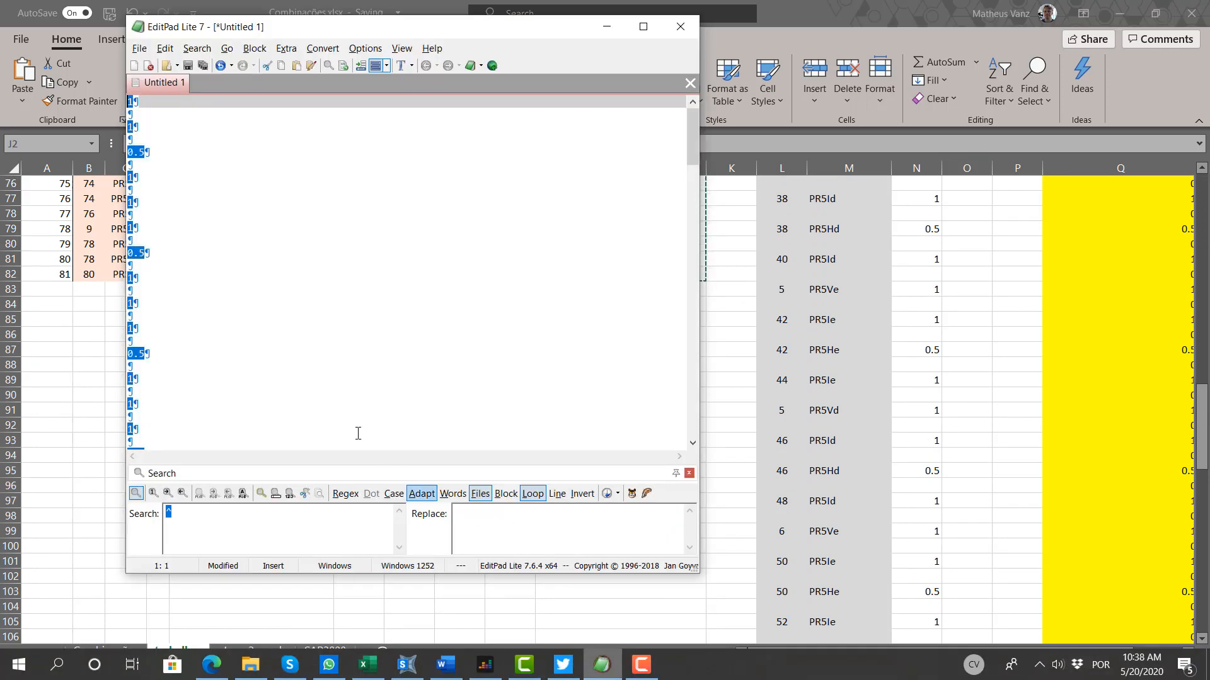
pyautogui.hotkey('ctrl', 'v')
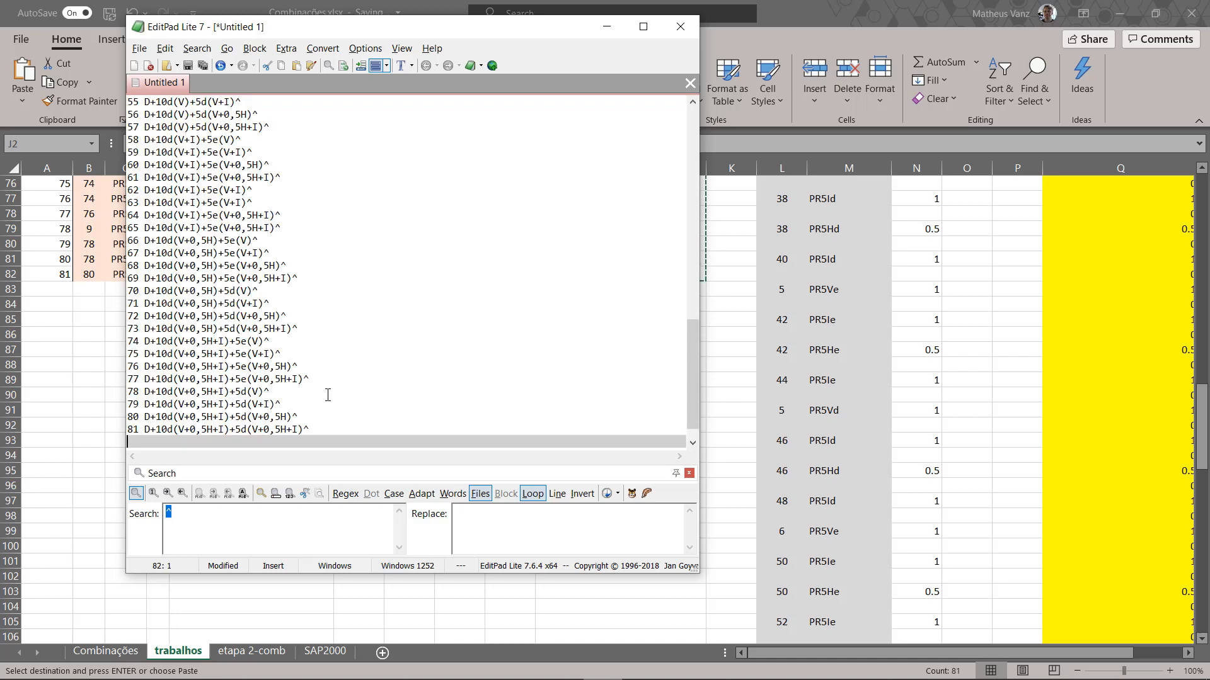
pyautogui.click(243, 494)
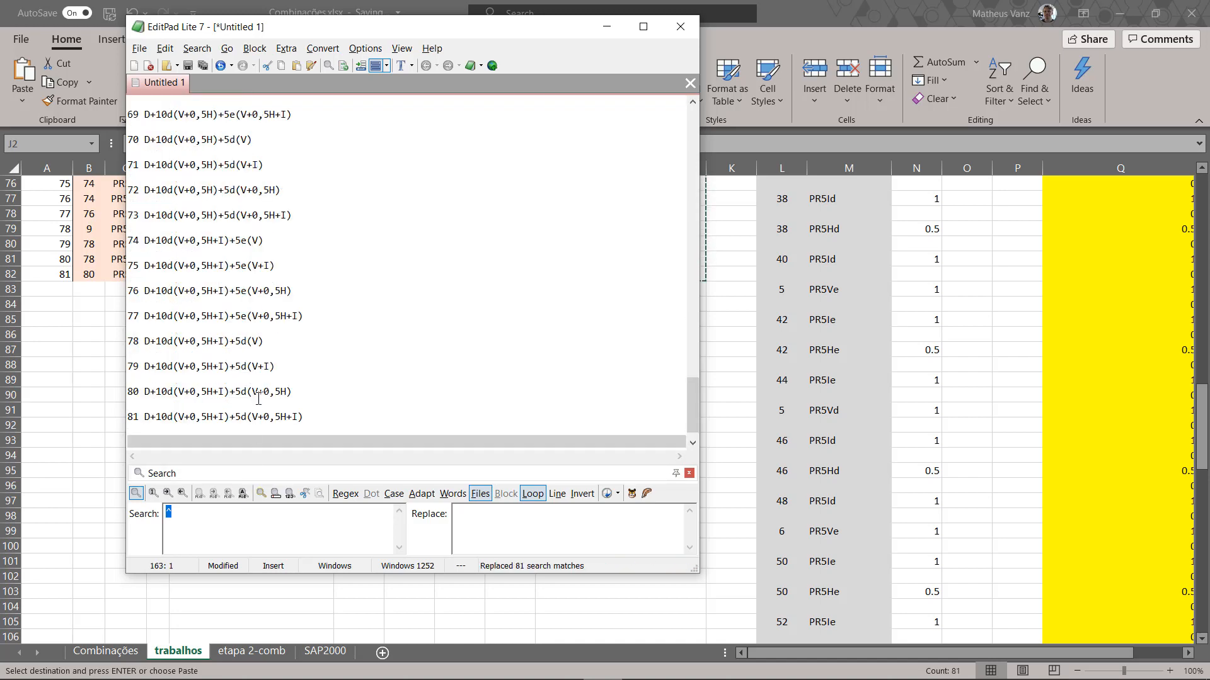
pyautogui.click(156, 406)
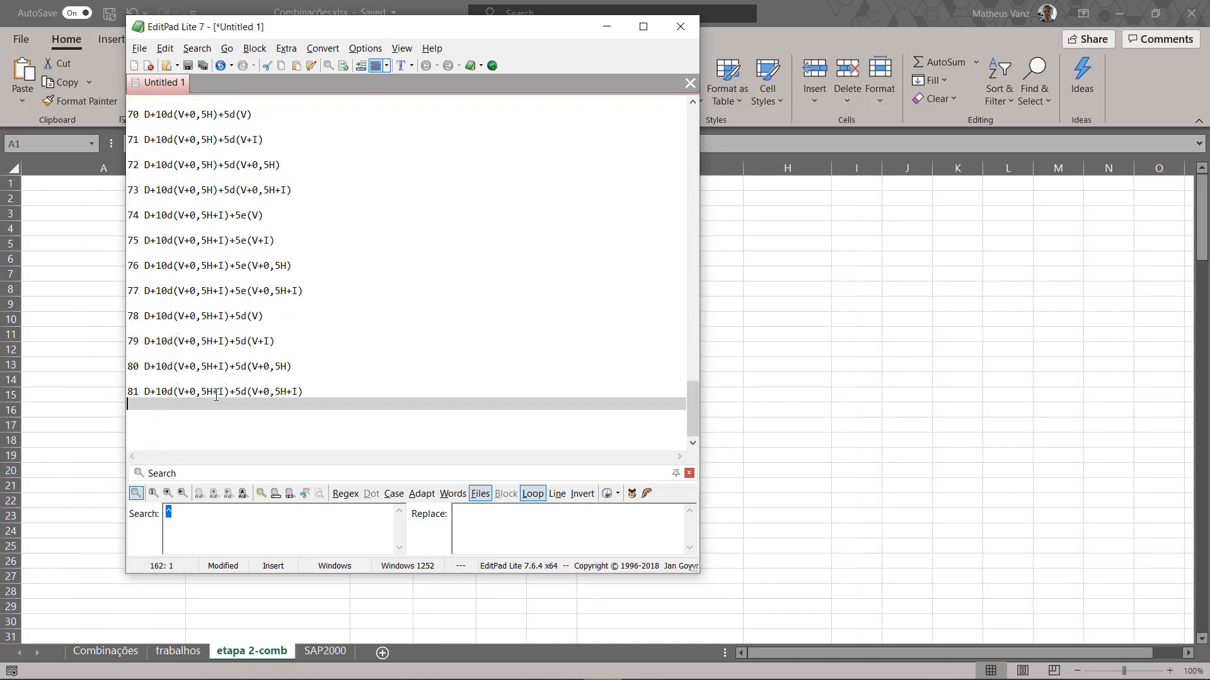
# Step: Copy the spaced combination names from 1 D to the end and paste them into Excel's etapa 2-comb sheet starting at A1
pyautogui.scroll(20, 189, 401)
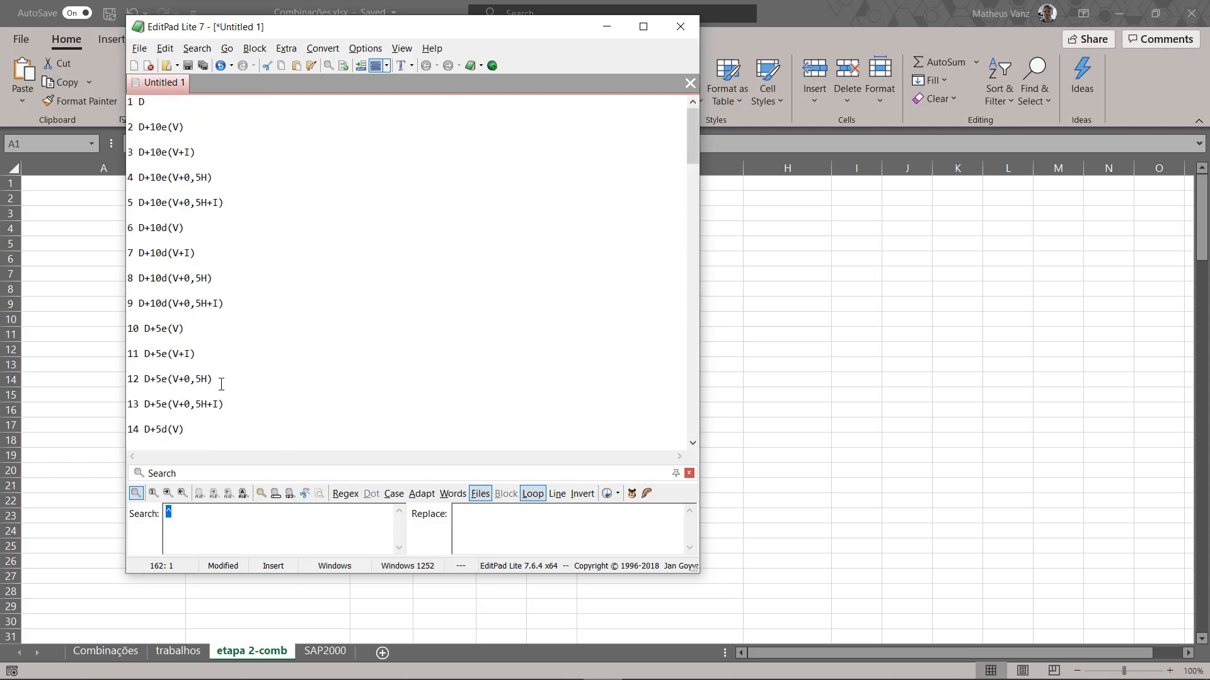
pyautogui.keyDown('shift'); pyautogui.click(130, 101); pyautogui.keyUp('shift')
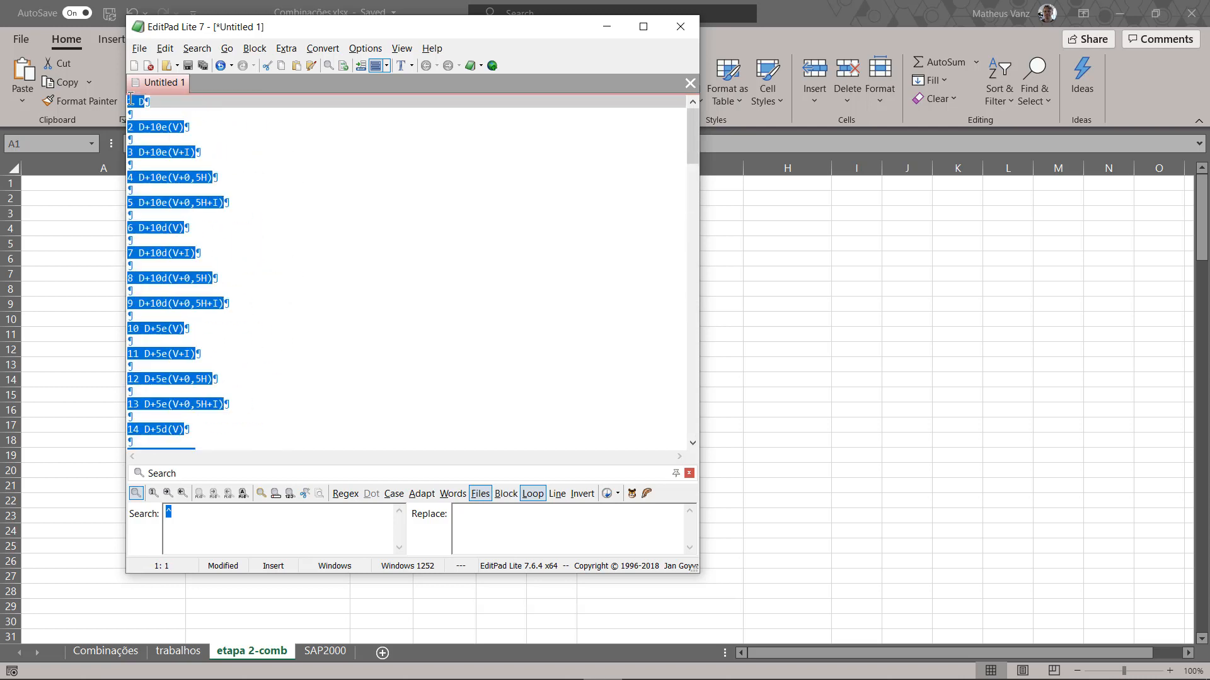
pyautogui.click(782, 297)
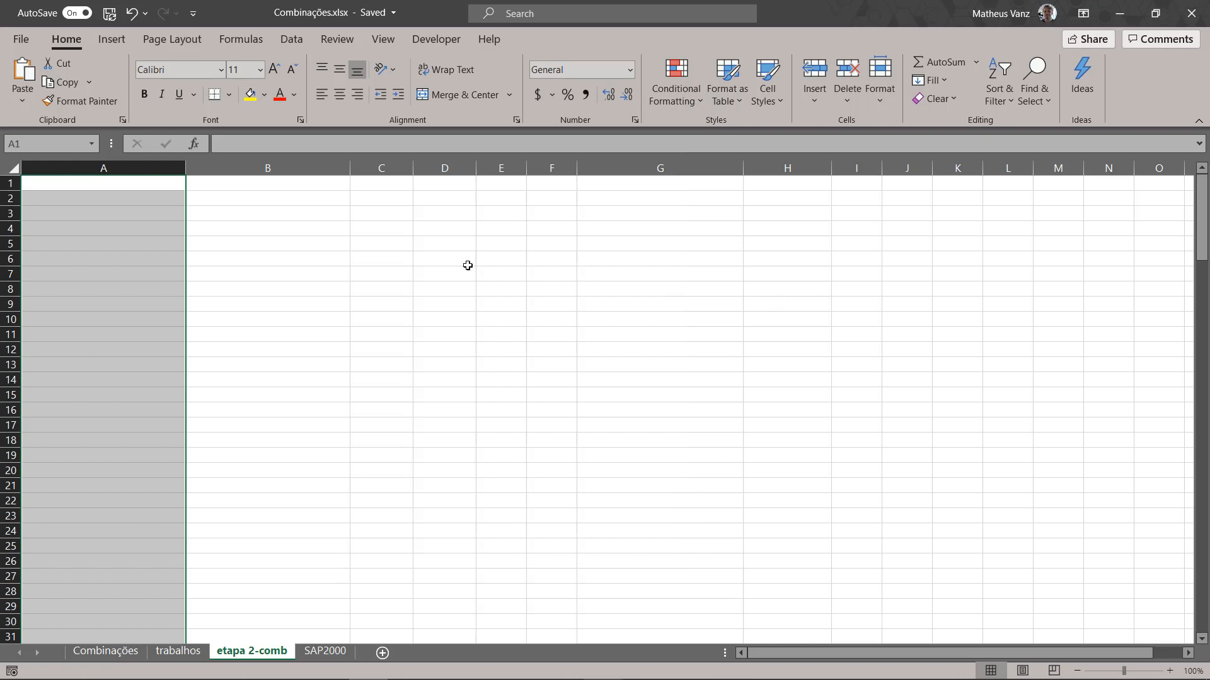
pyautogui.click(301, 241)
pyautogui.click(115, 180)
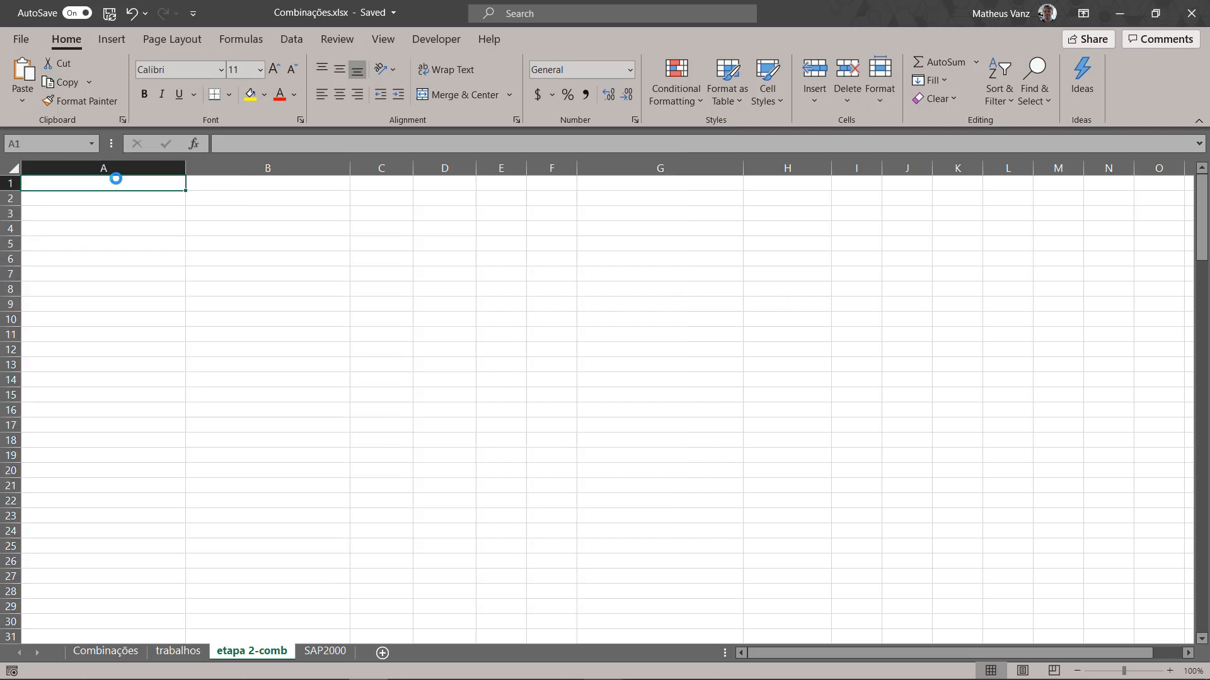
pyautogui.hotkey('ctrl', 'v')
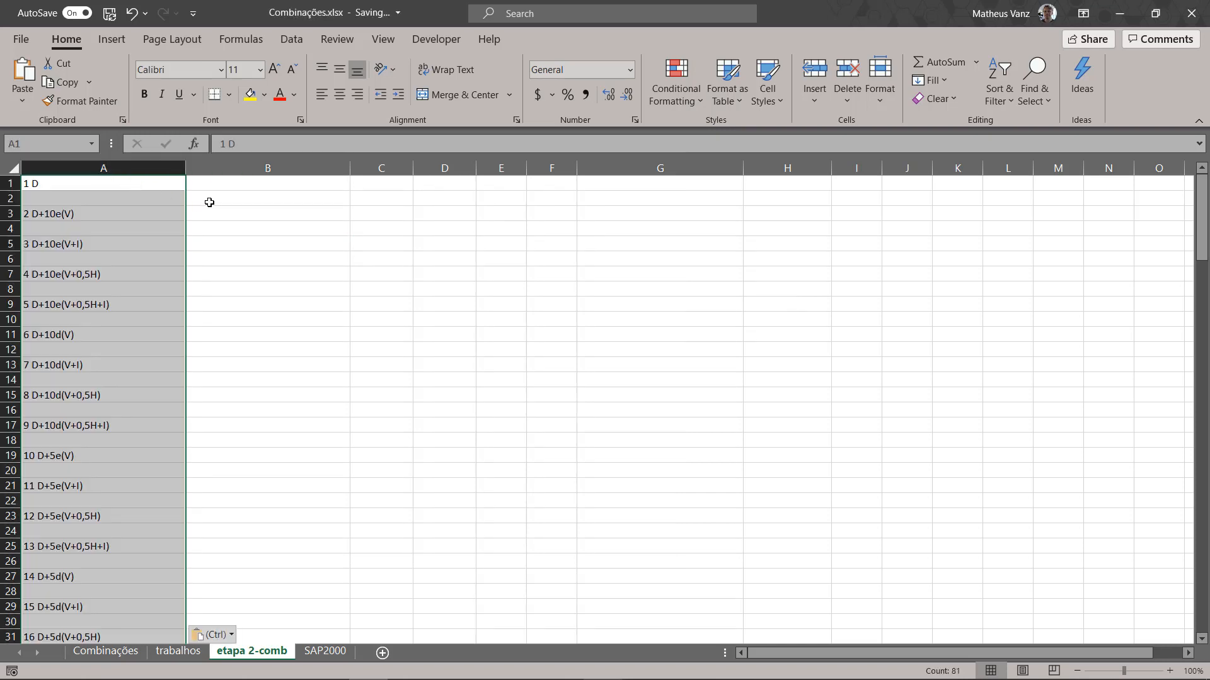
pyautogui.click(201, 200)
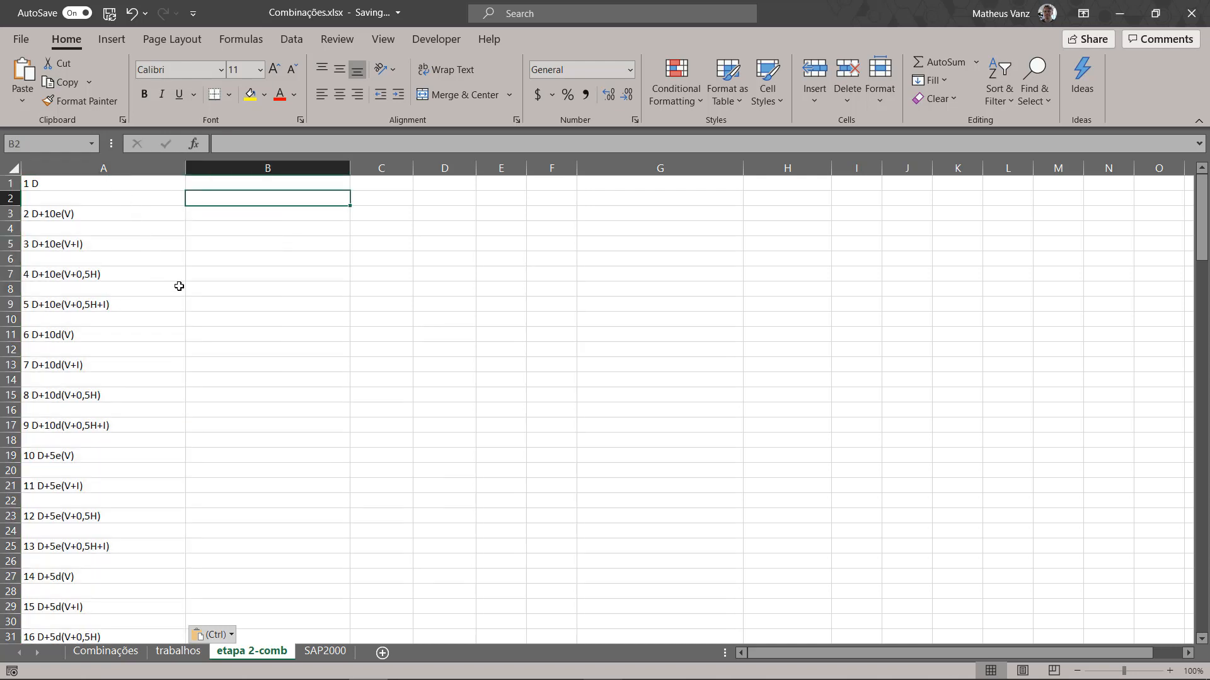
pyautogui.click(69, 186)
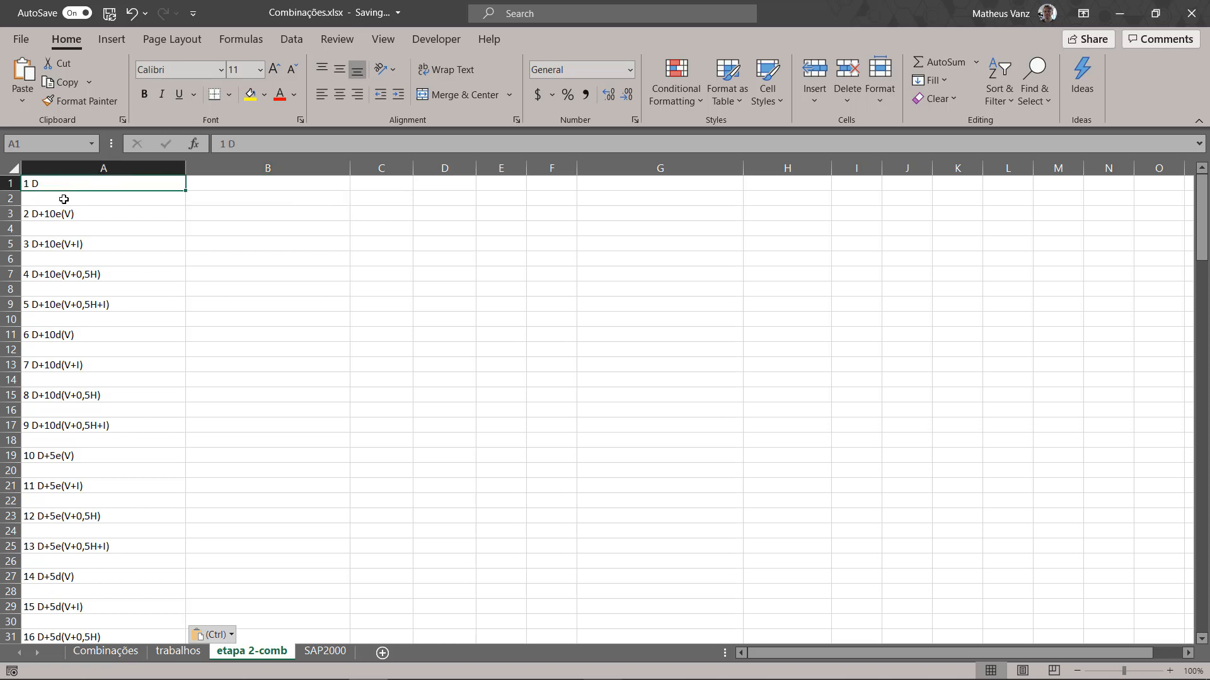
pyautogui.click(64, 199)
pyautogui.click(64, 231)
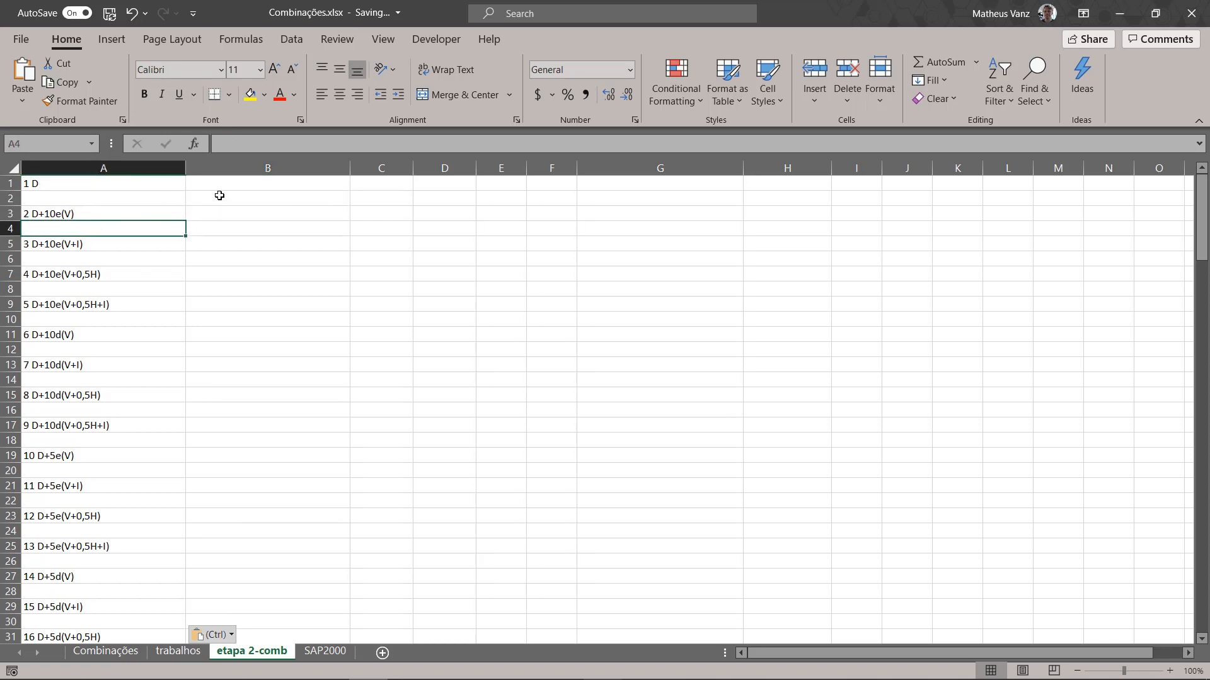
# Step: Enter the formula =IF(A2="",A1,A2) in cell B2 of the etapa 2-comb sheet
pyautogui.click(220, 196)
pyautogui.write('=')
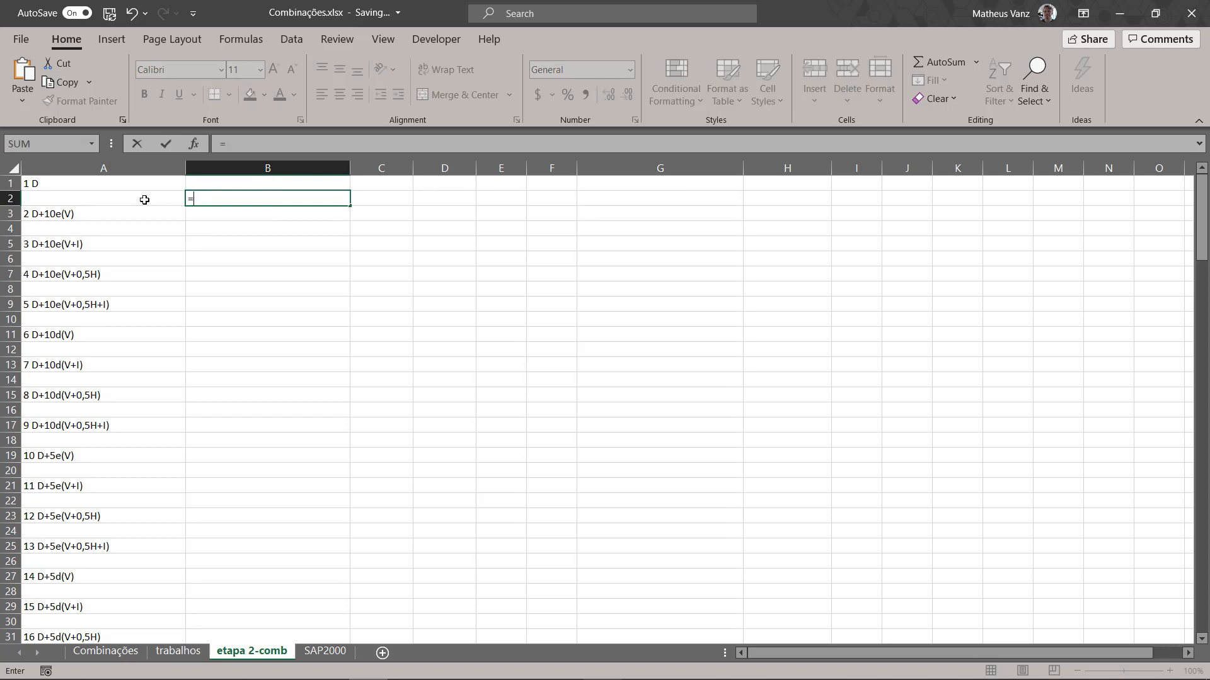
pyautogui.write('if')
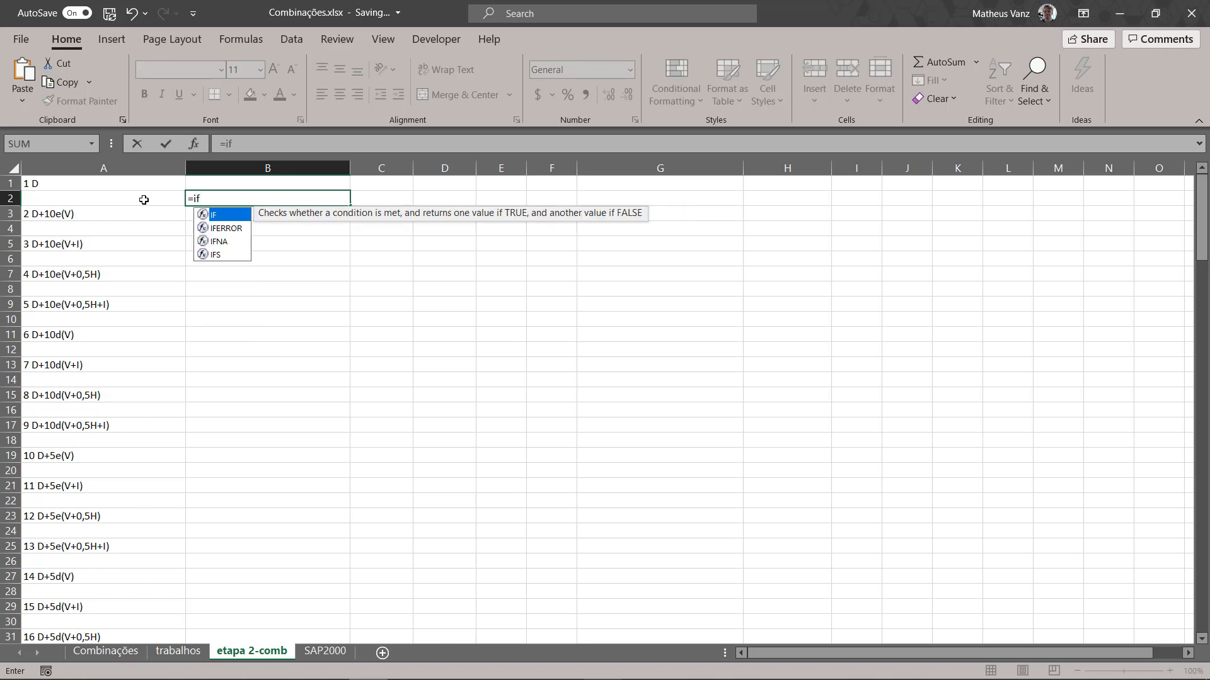
pyautogui.write('(')
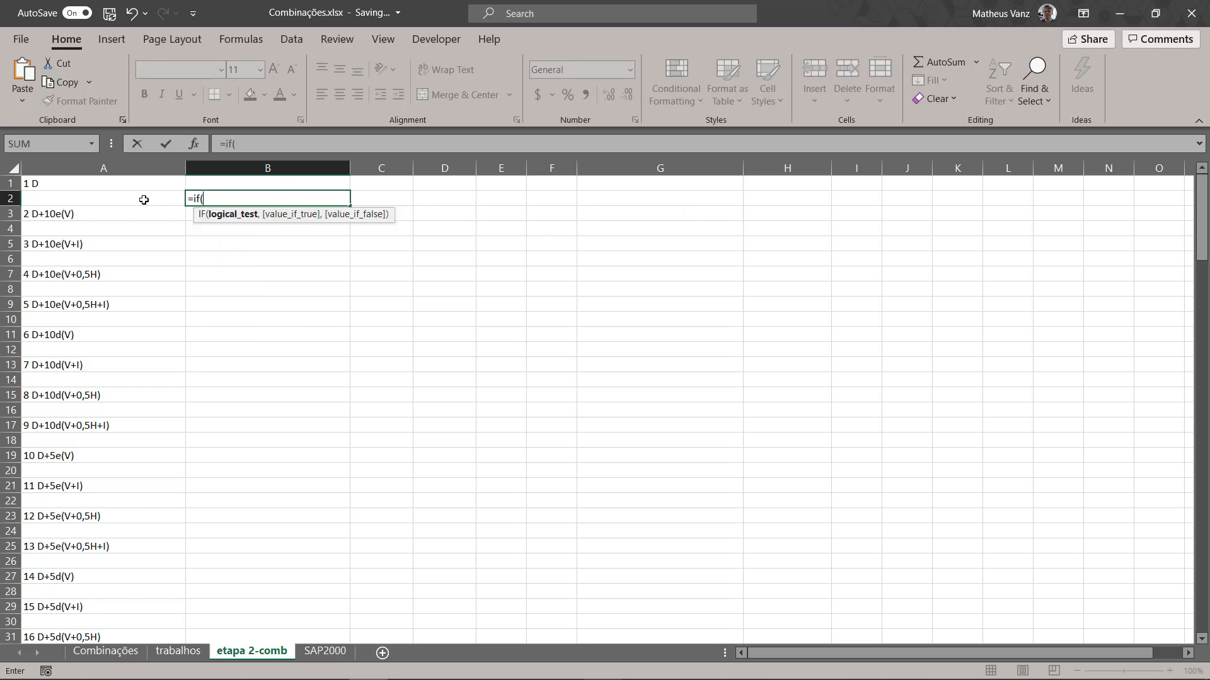
pyautogui.click(144, 200)
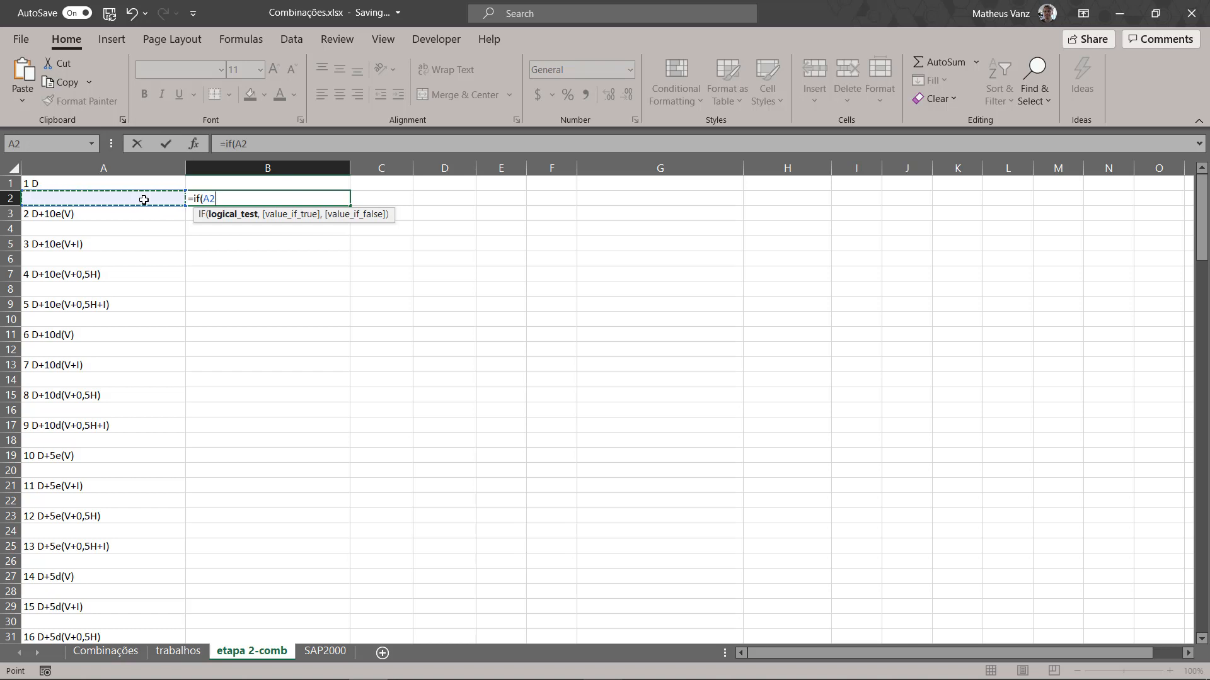
pyautogui.write('=')
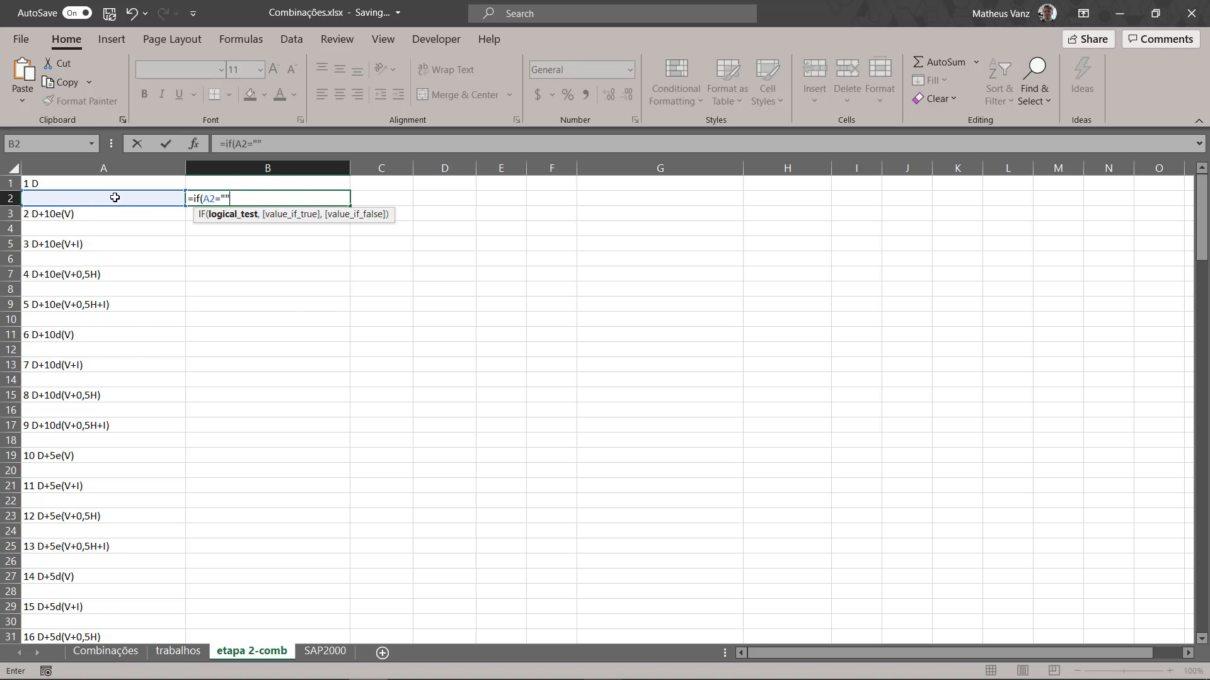
pyautogui.write(',')
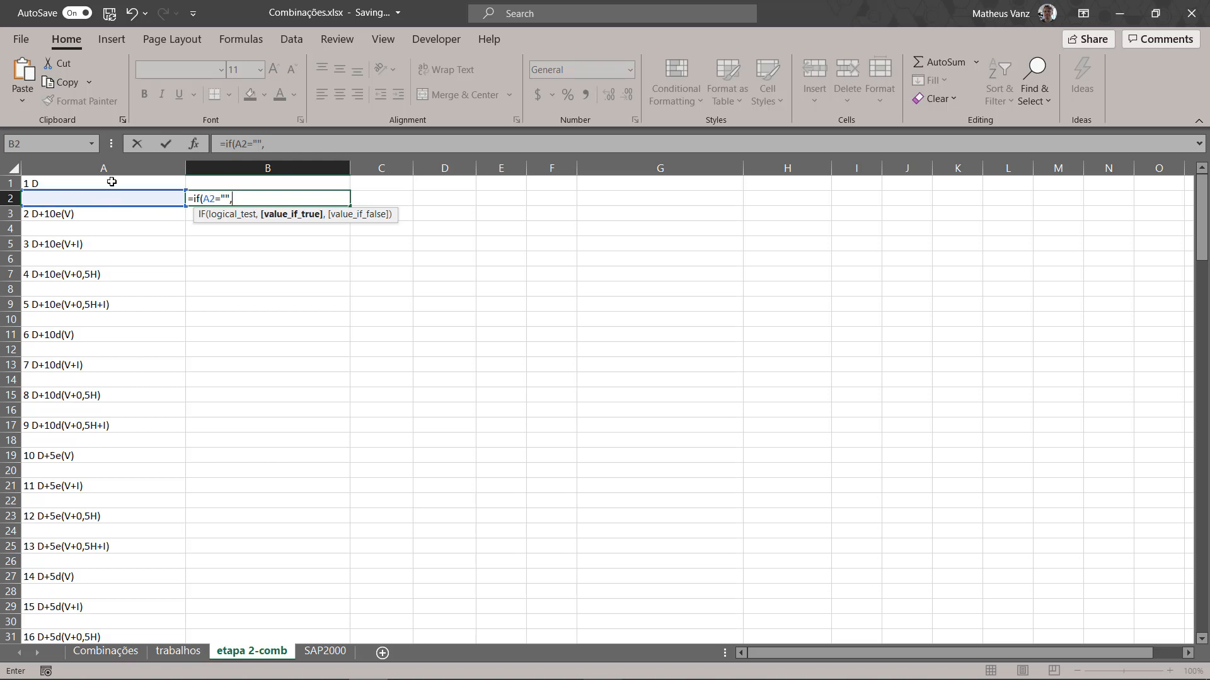
pyautogui.click(111, 182)
pyautogui.write(',')
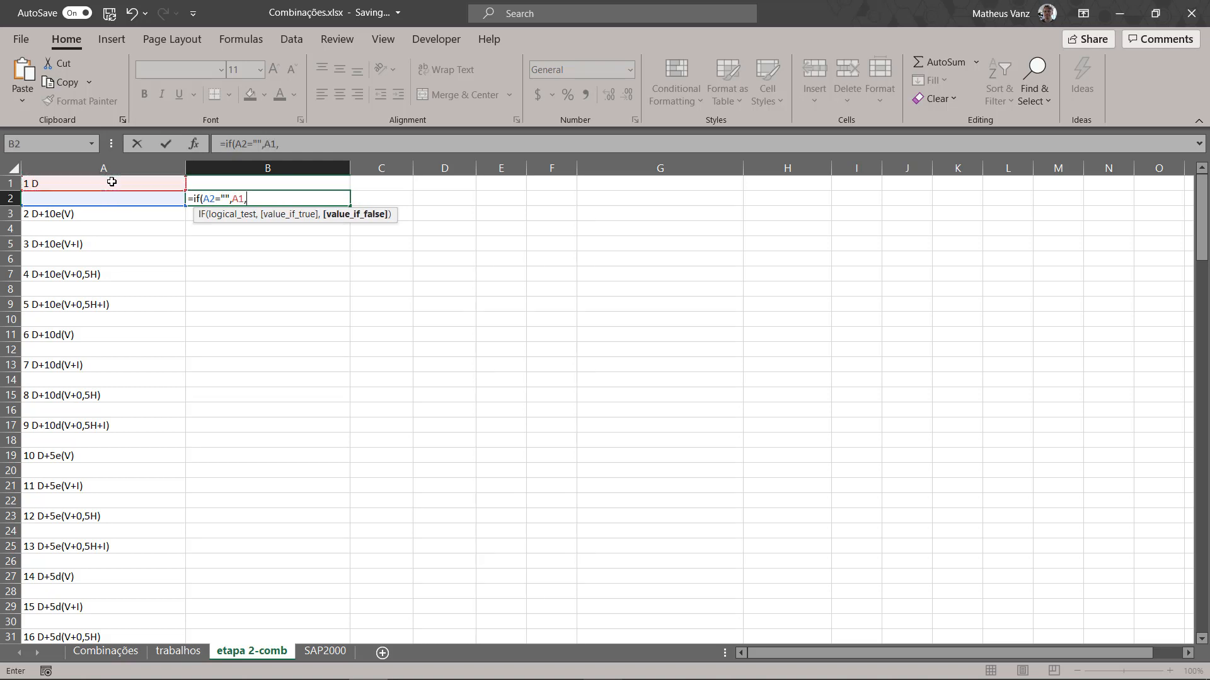
pyautogui.click(128, 198)
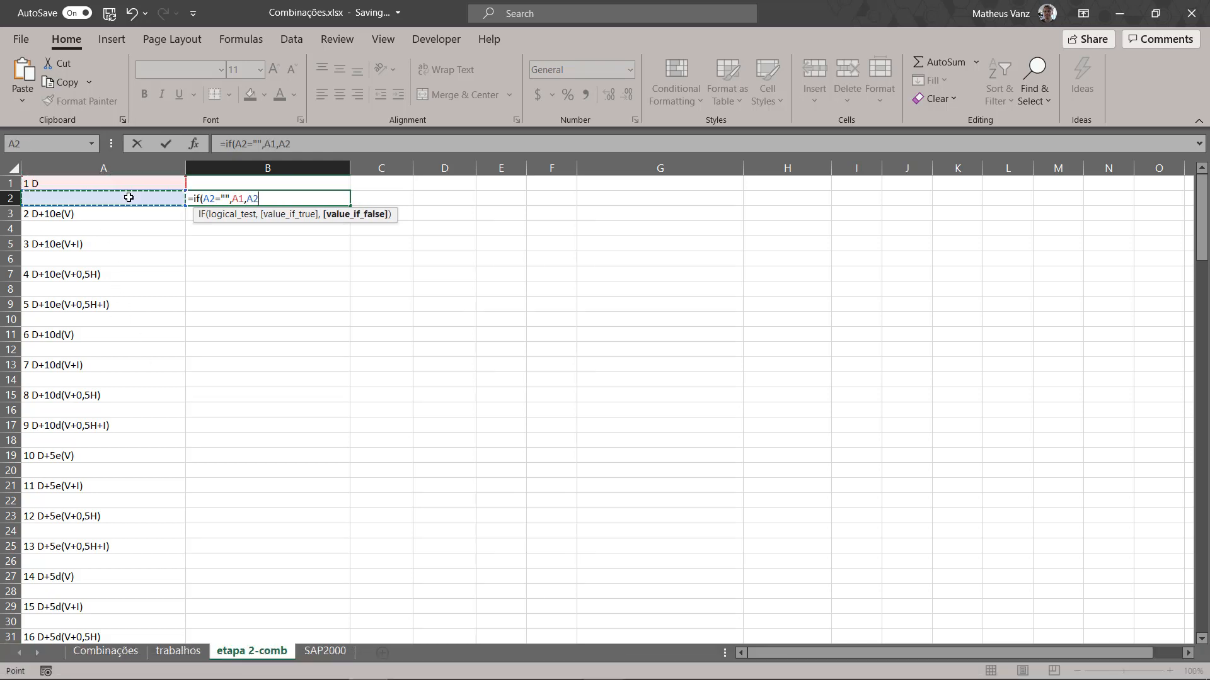
pyautogui.press('Return')
pyautogui.press('Up')
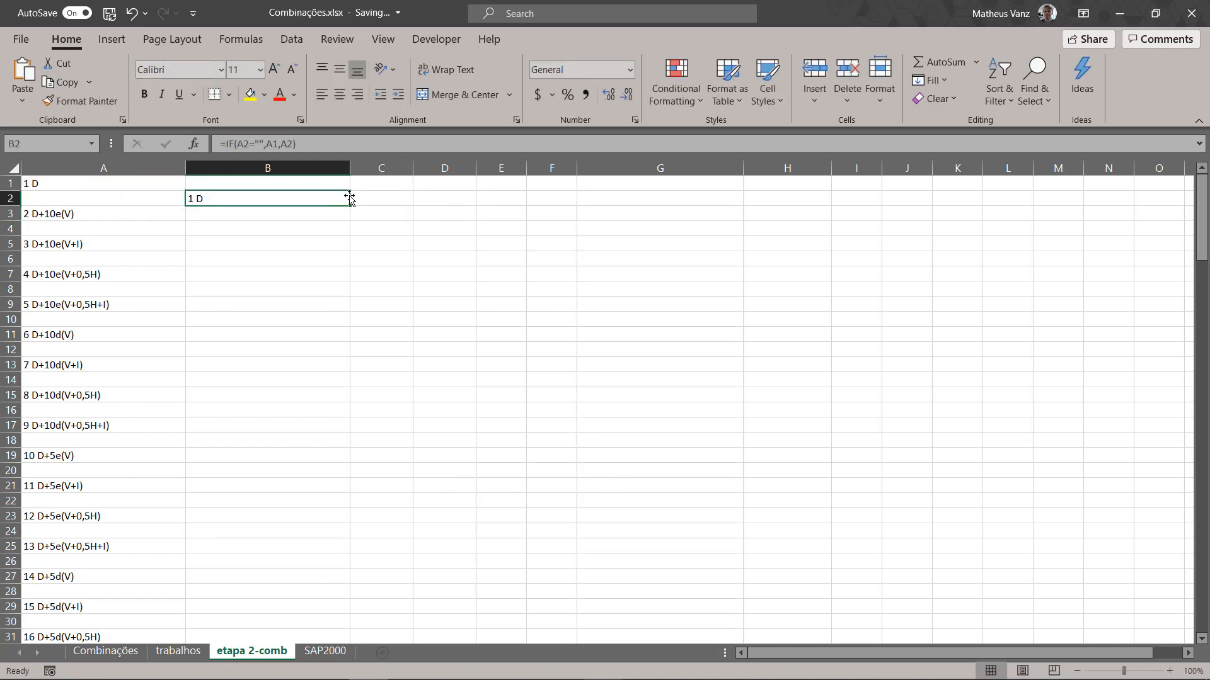
# Step: Fill the B2 formula down column B to row 161, alongside the last combination name
pyautogui.moveTo(351, 206); pyautogui.dragTo(321, 602)
pyautogui.scroll(20, 350, 347)
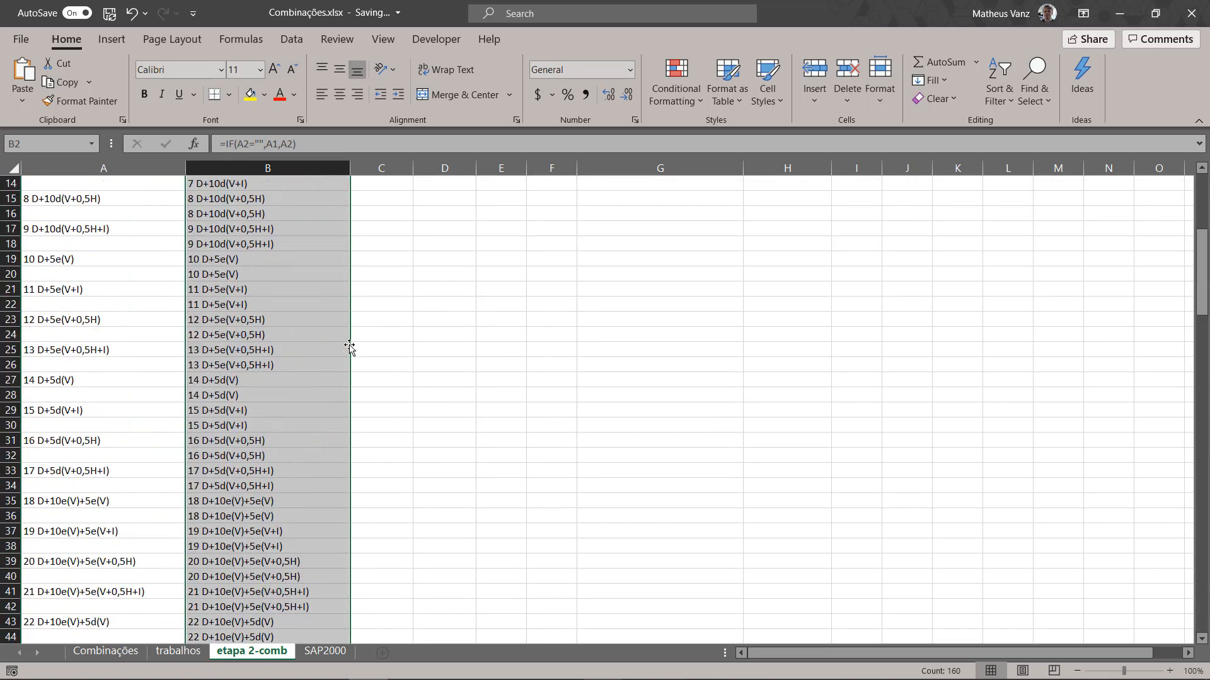
pyautogui.click(445, 278)
# Step: Copy the first combination name from A1 into B1
pyautogui.click(95, 185)
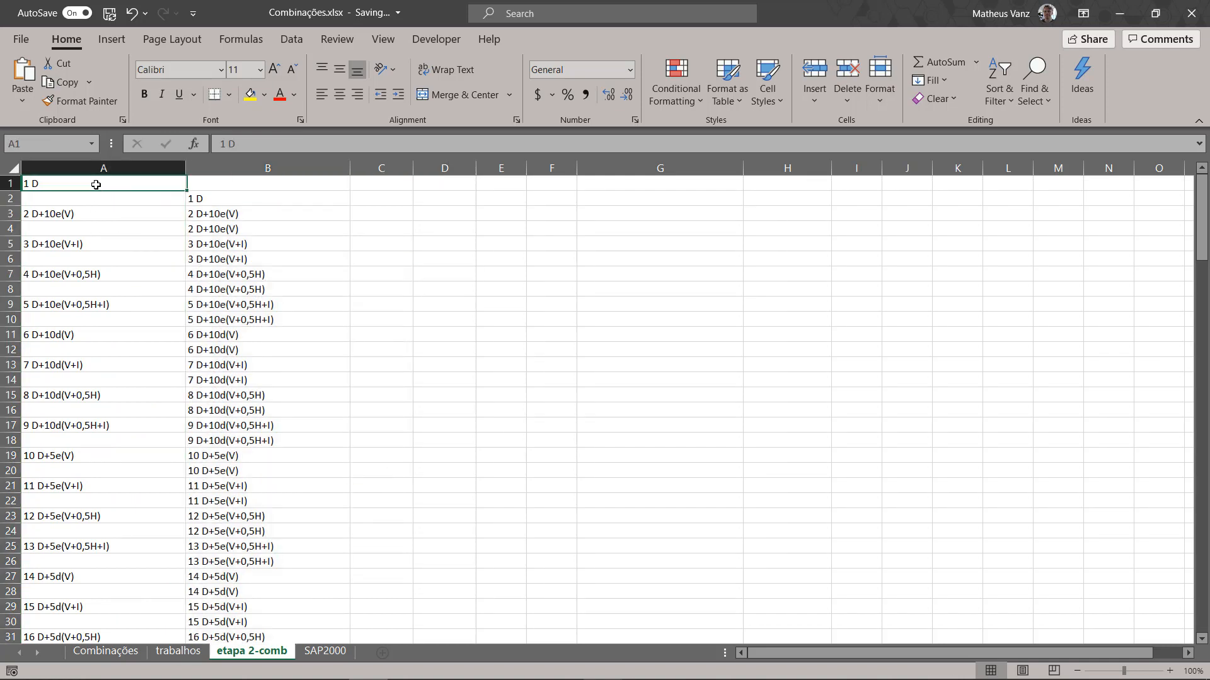
pyautogui.hotkey('ctrl', 'c')
pyautogui.press('Right')
pyautogui.press('Right')
pyautogui.press('Left')
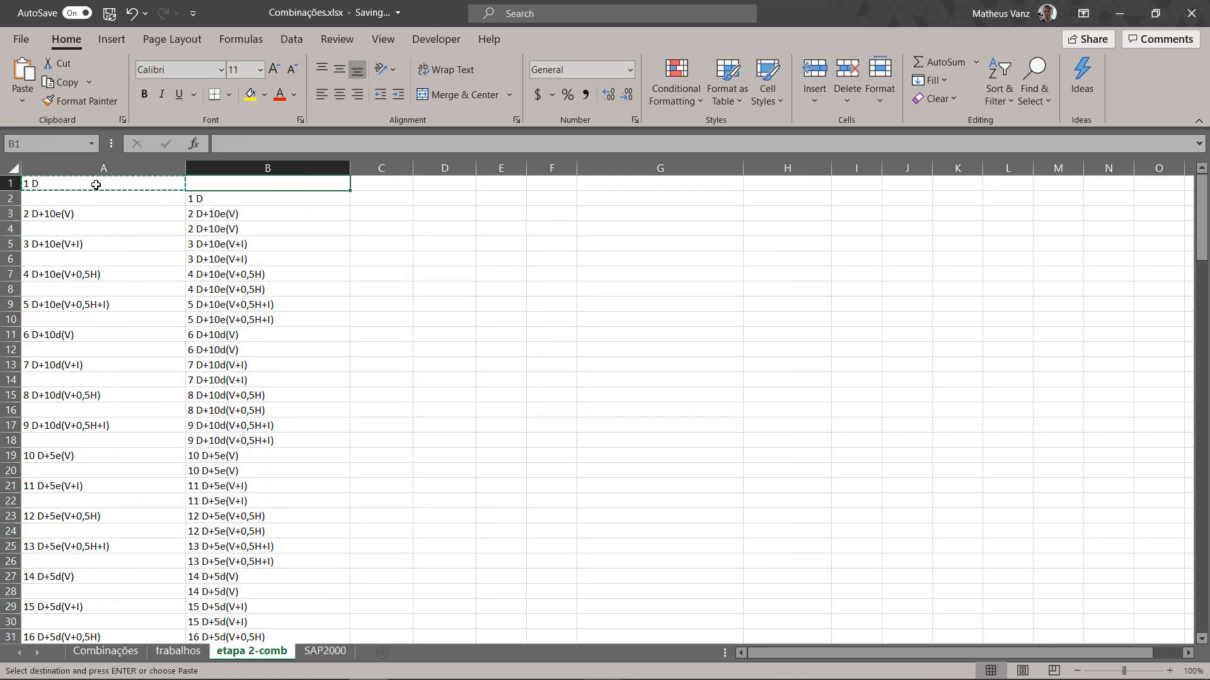
pyautogui.hotkey('ctrl', 'v')
pyautogui.press('Escape')
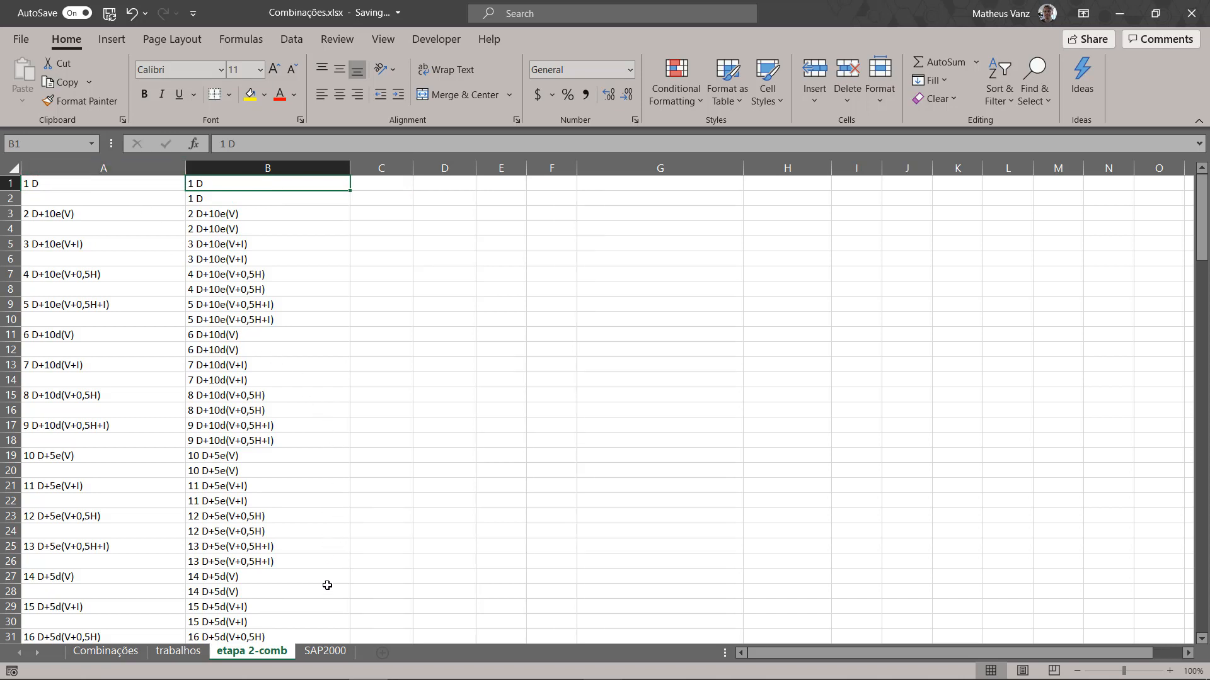
# Step: Try to delete column A of the etapa 2-comb sheet, and undo the deletion
pyautogui.click(43, 174)
pyautogui.rightClick(42, 174)
pyautogui.press('Escape')
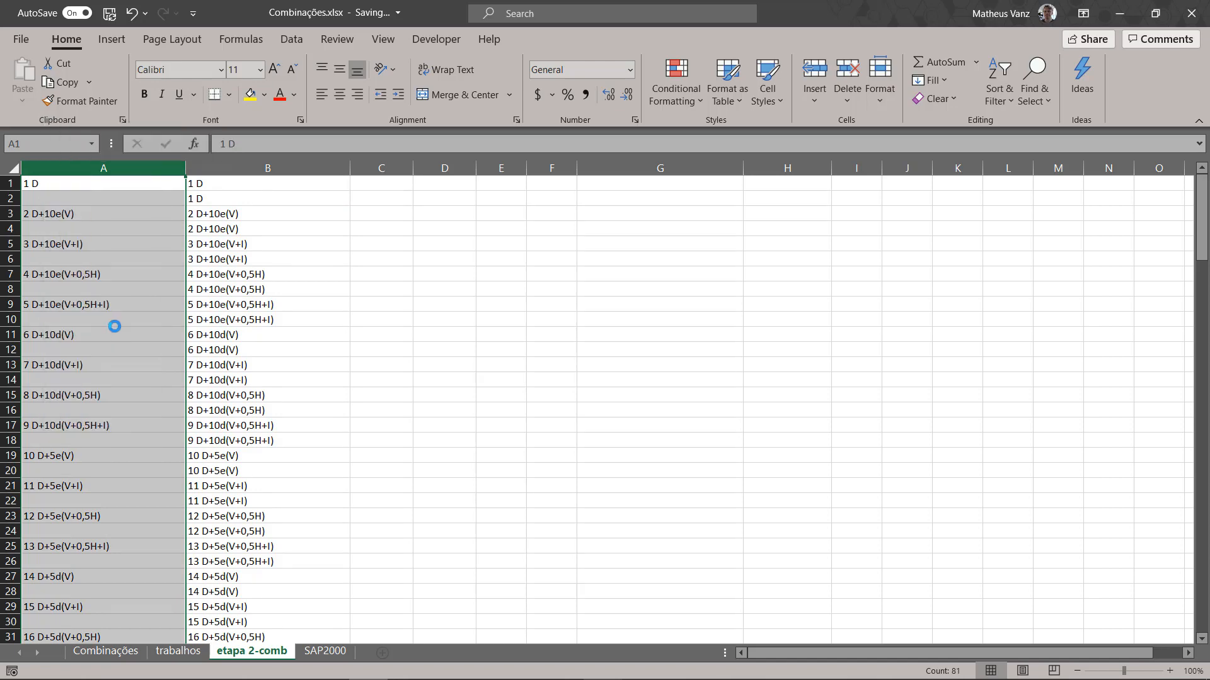
pyautogui.hotkey('ctrl', '-')
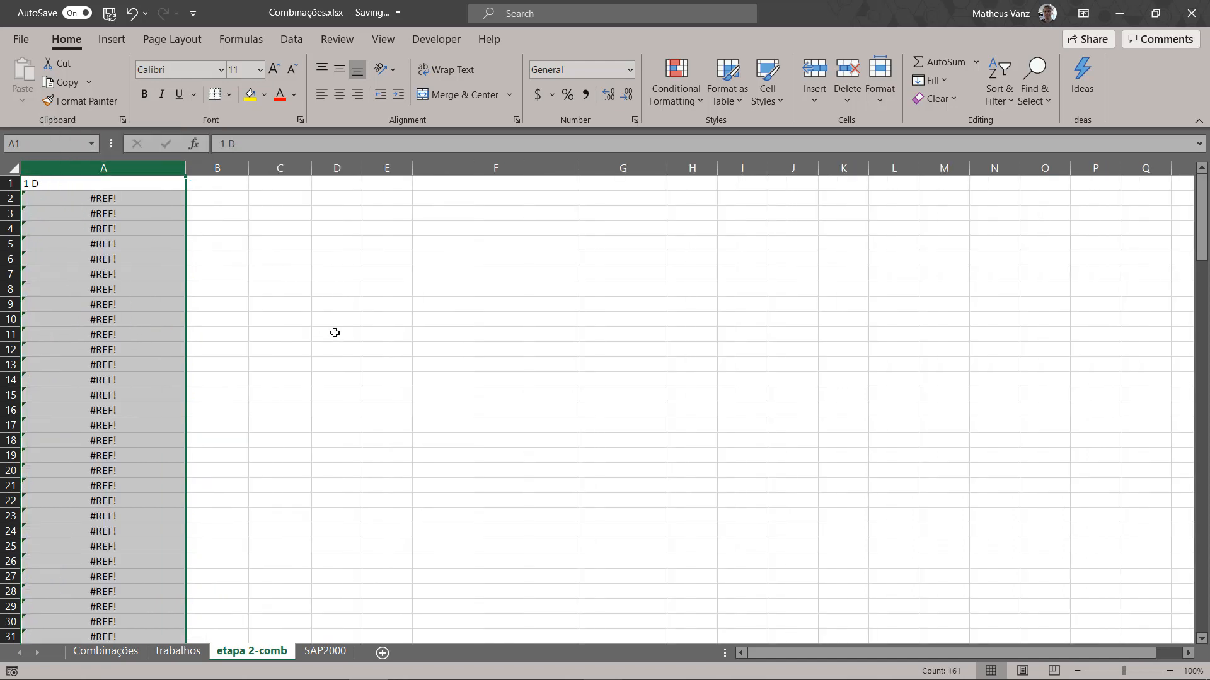
pyautogui.hotkey('ctrl', 'z')
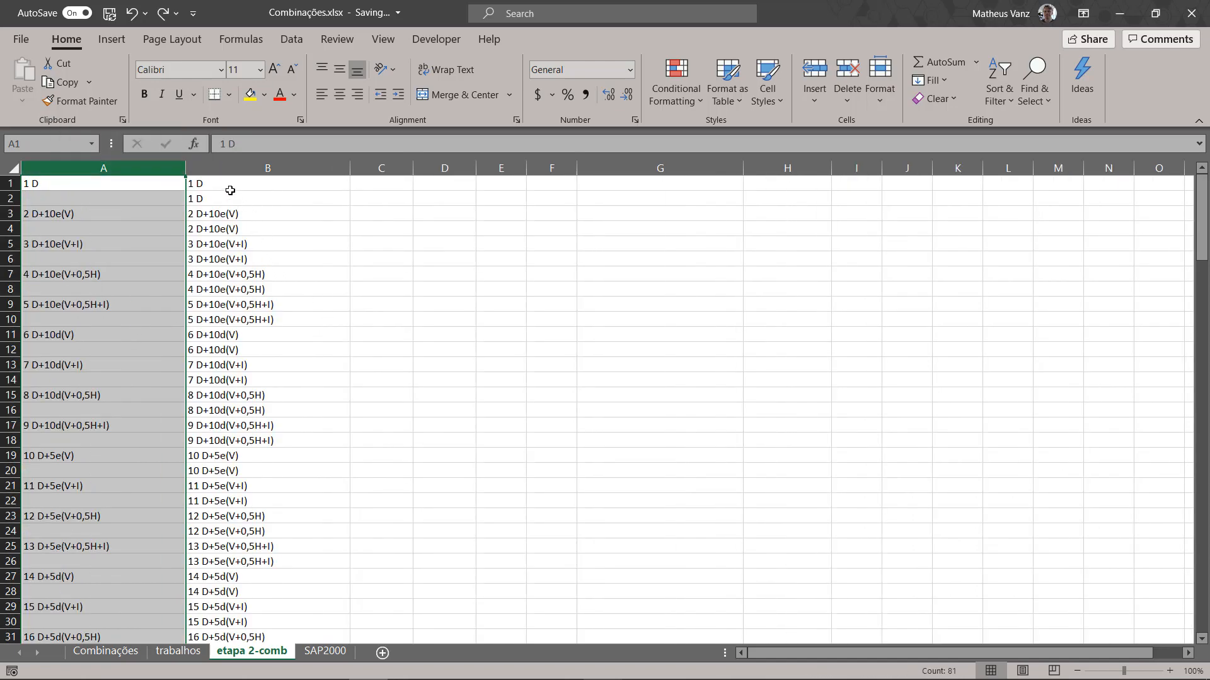
# Step: Copy the duplicated combination names in B1:B161 of the etapa 2-comb sheet
pyautogui.click(230, 190)
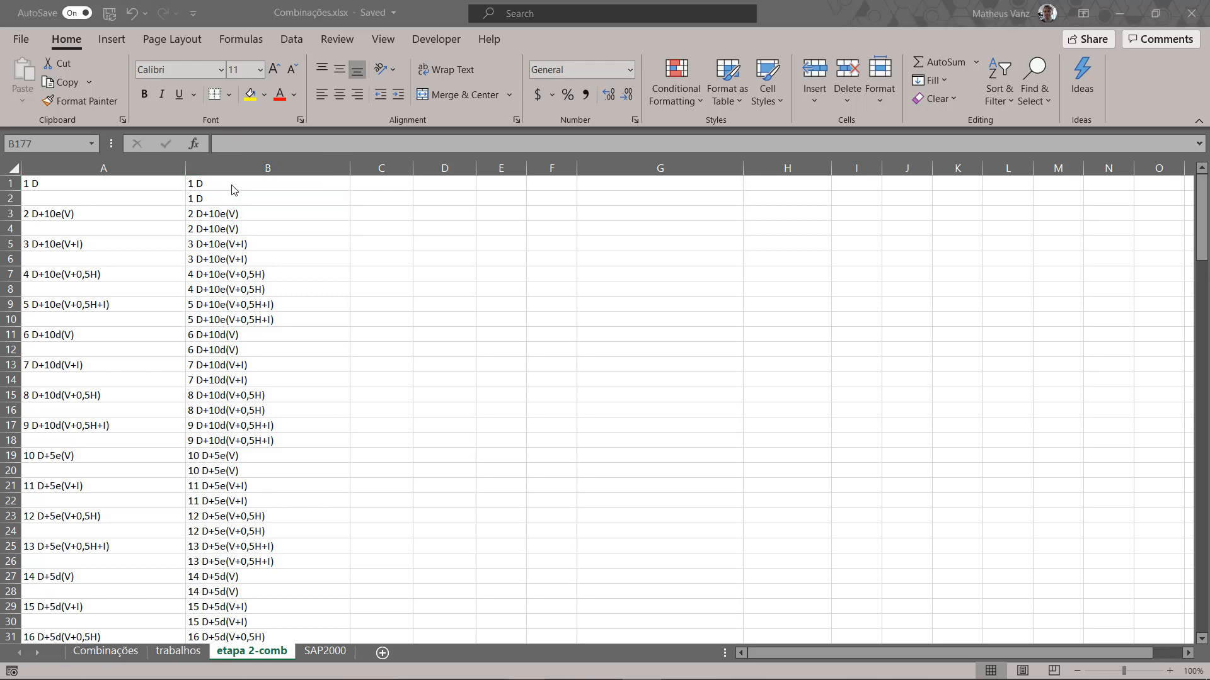
pyautogui.click(233, 190)
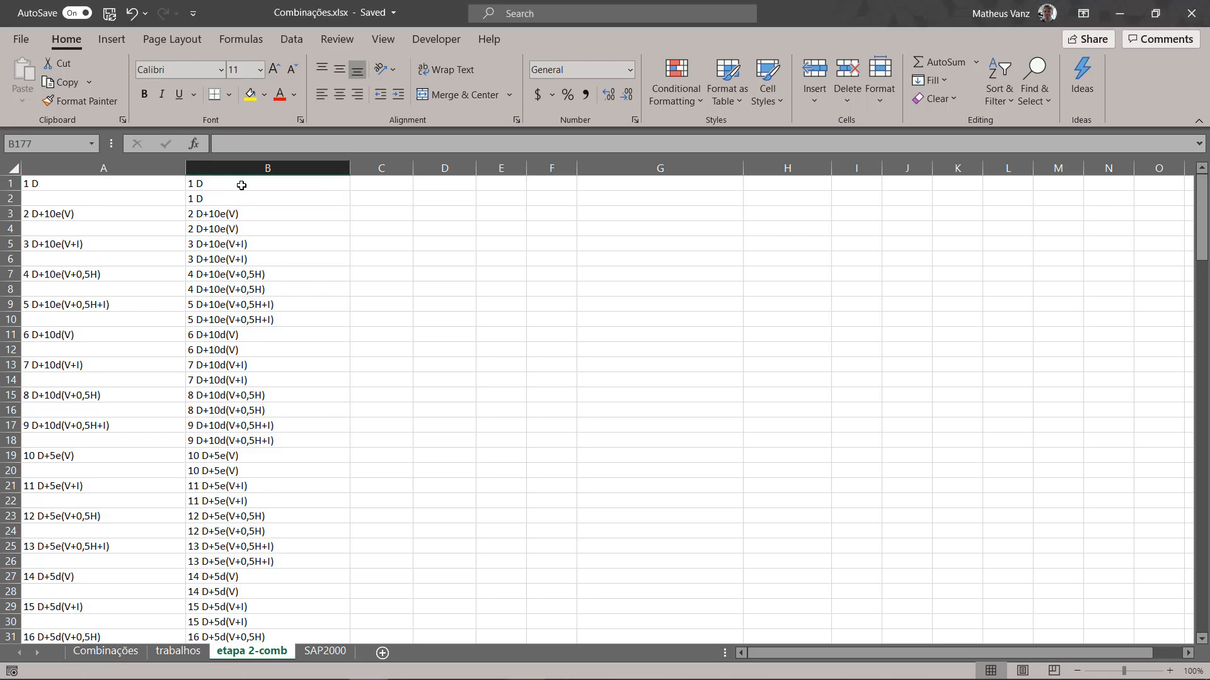
pyautogui.scroll(-20, 252, 214)
pyautogui.scroll(-20, 269, 227)
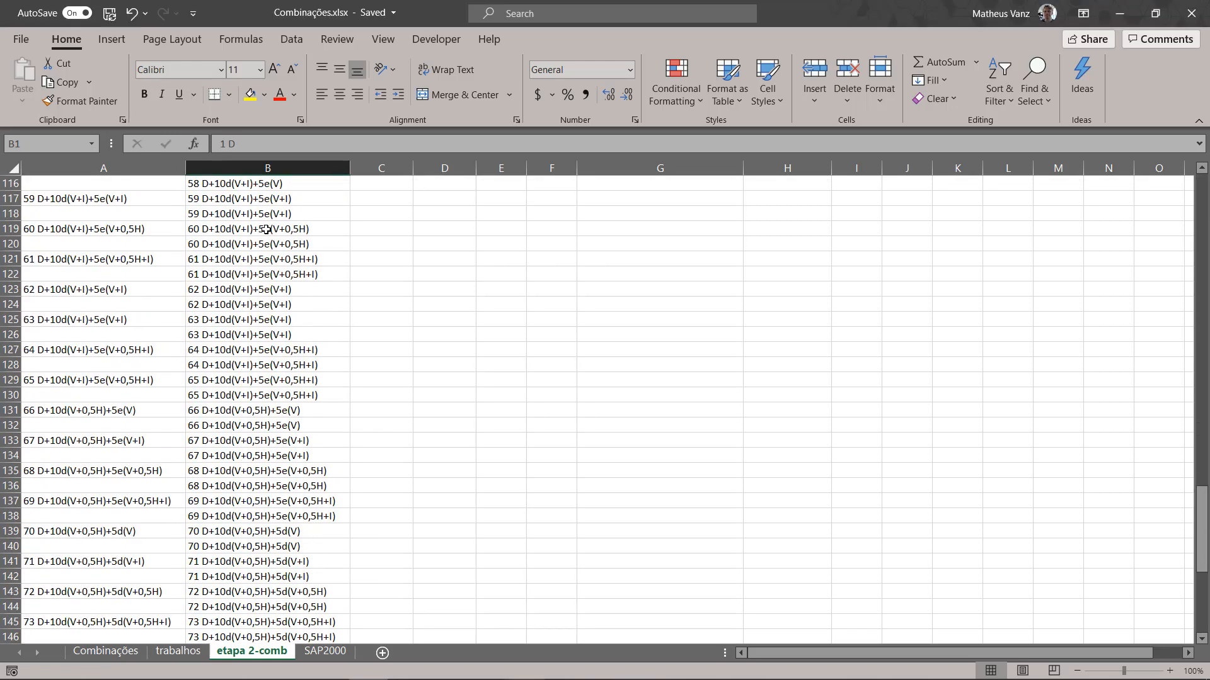
pyautogui.keyDown('shift'); pyautogui.click(247, 410); pyautogui.keyUp('shift')
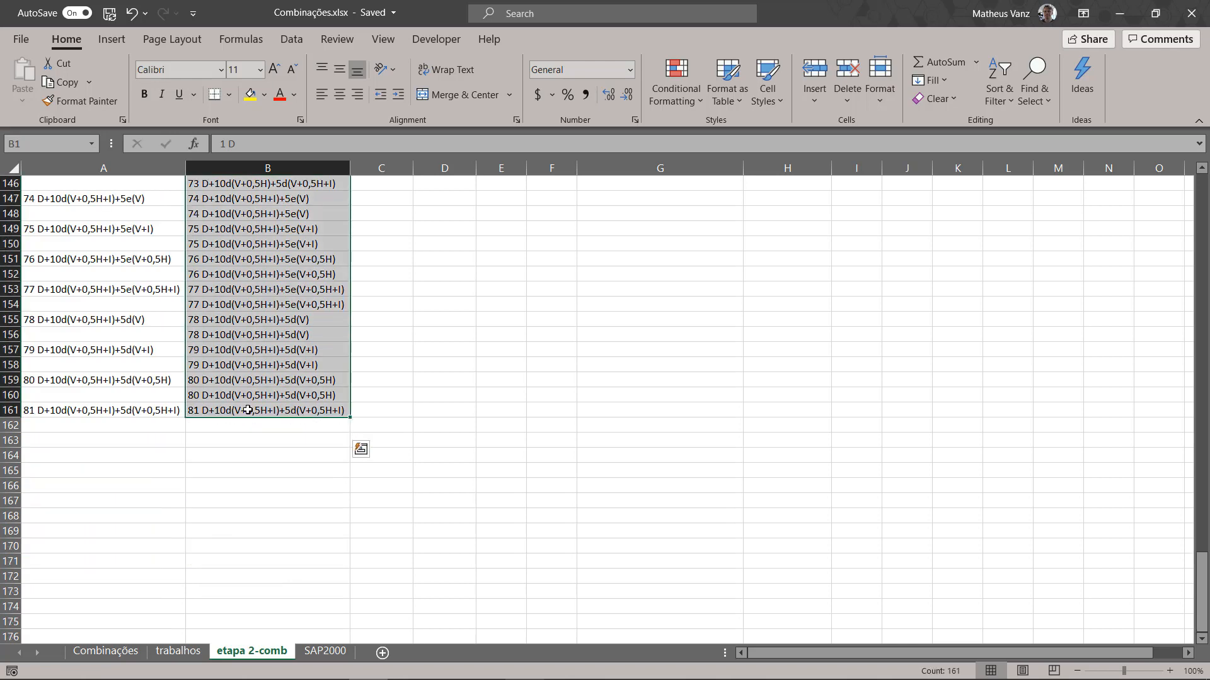
pyautogui.hotkey('ctrl', 'c')
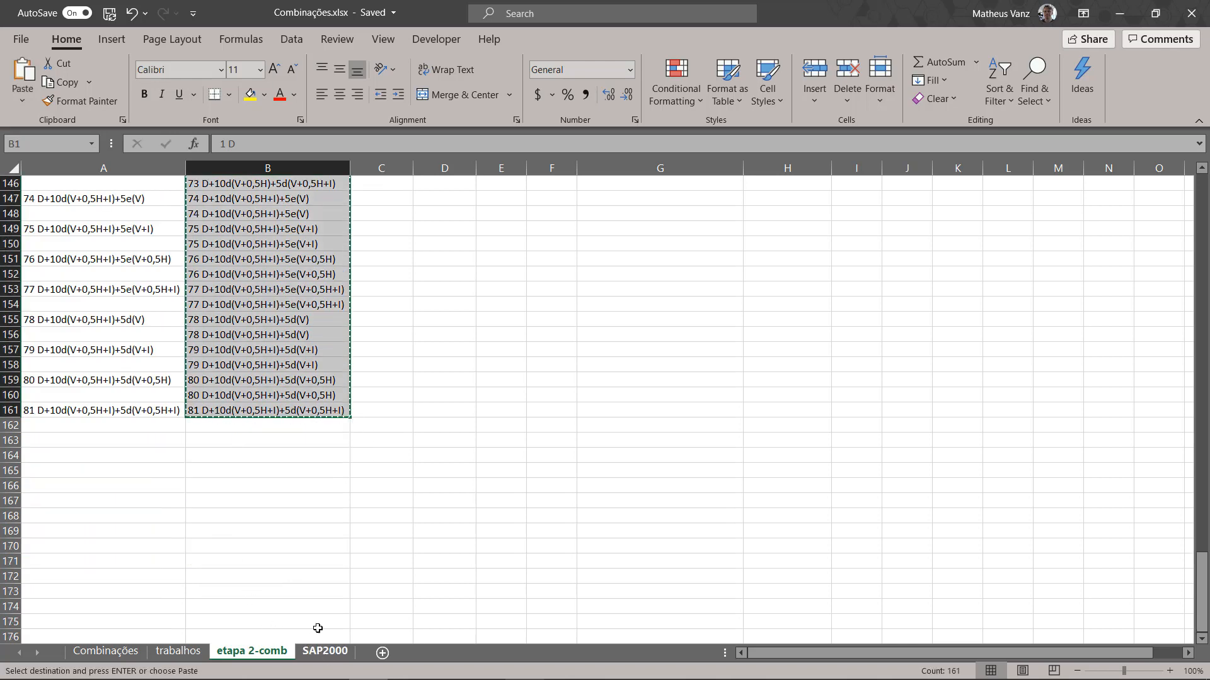
# Step: Paste the copied combination names as values into the ComboName column of the SAP2000 sheet, starting at A3
pyautogui.click(323, 650)
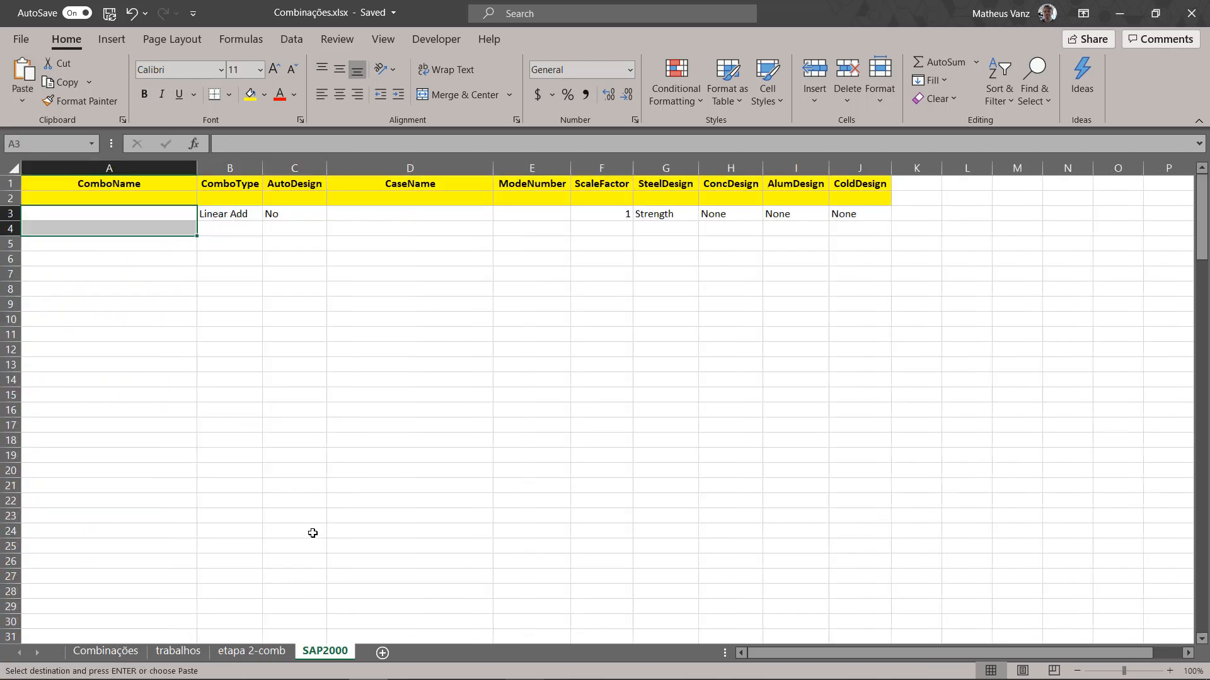
pyautogui.click(101, 213)
pyautogui.rightClick(98, 214)
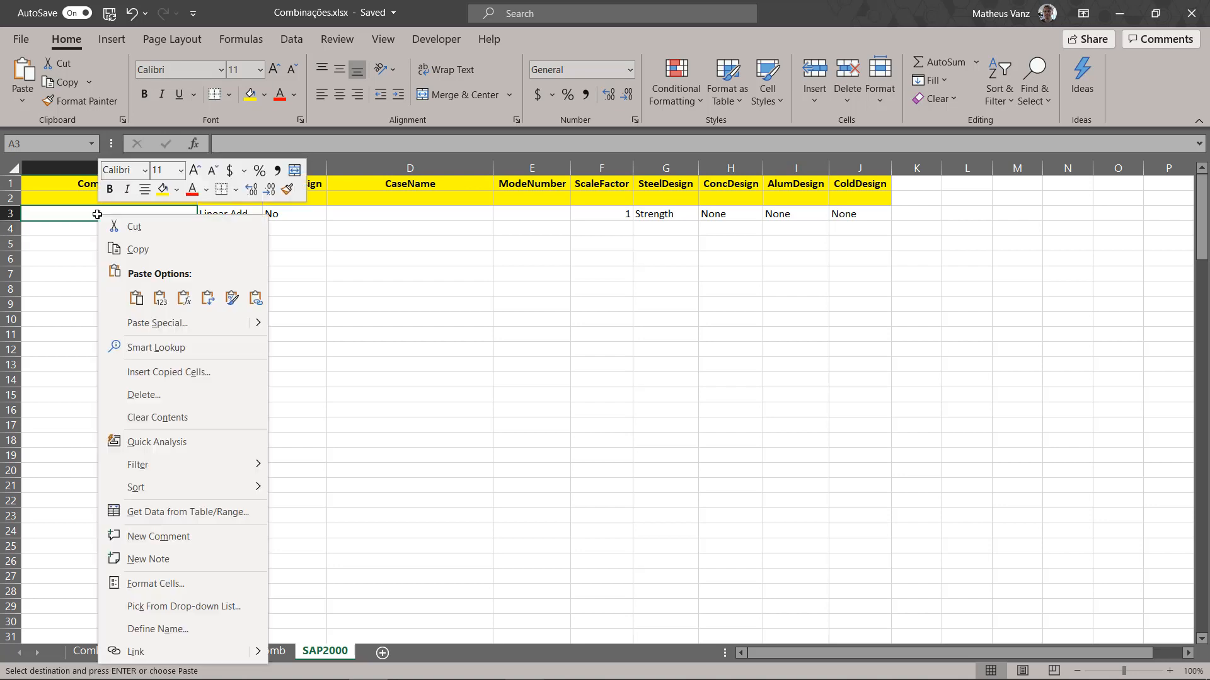
pyautogui.click(161, 300)
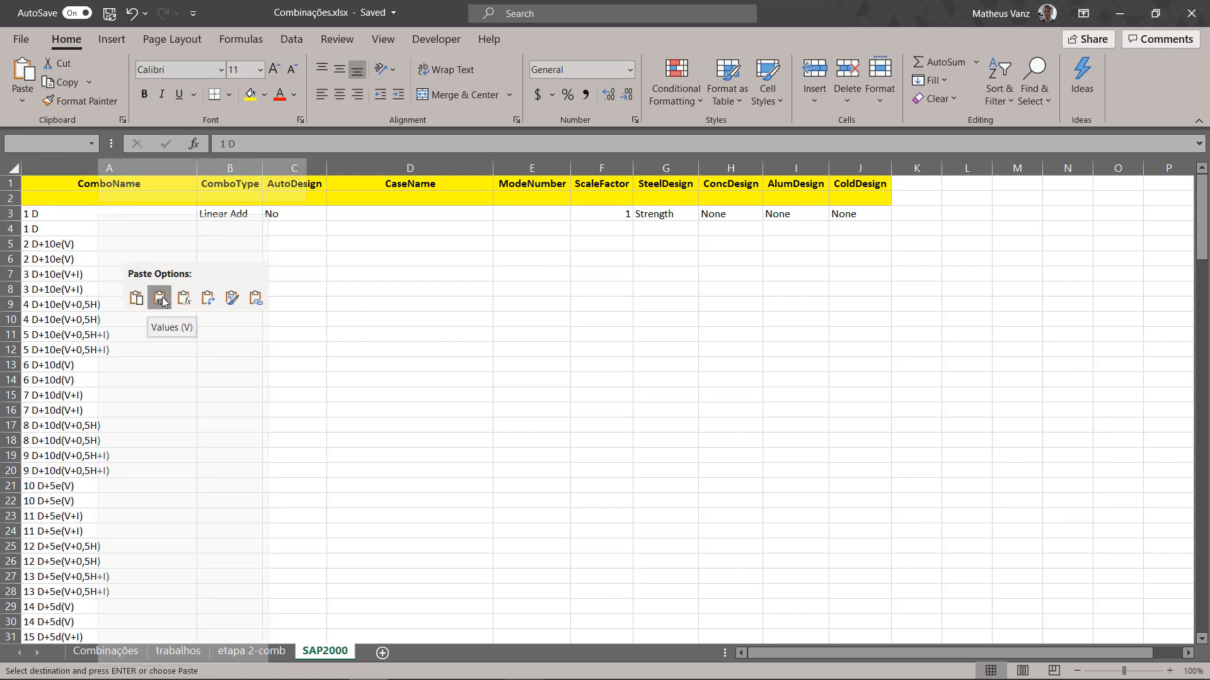
pyautogui.click(161, 300)
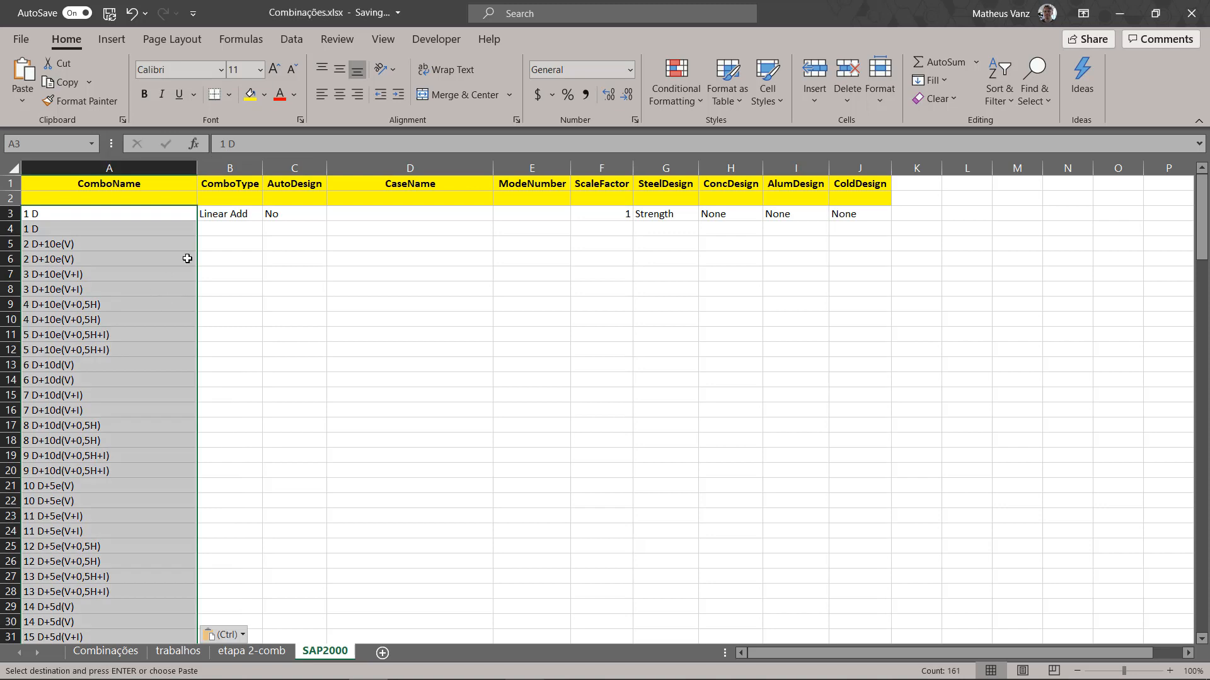
pyautogui.click(214, 254)
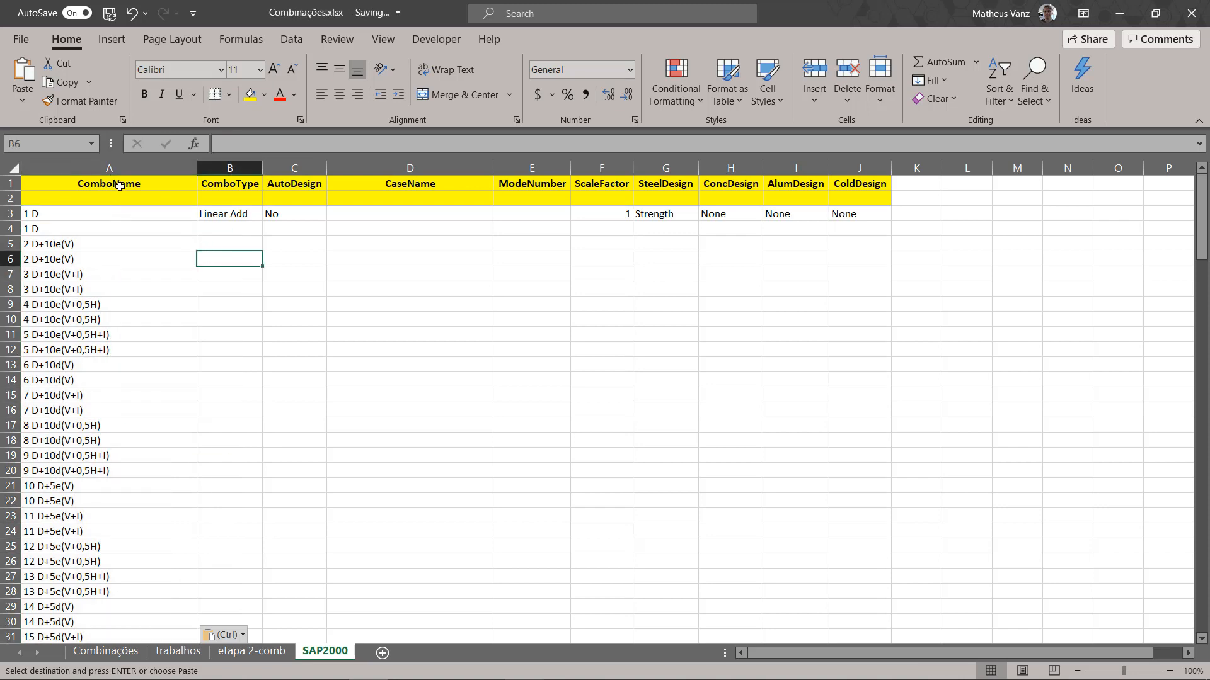
# Step: Examine the Load Cases columns of the trabalhos sheet: the referenced combination numbers, load case names and multipliers
pyautogui.moveTo(120, 183); pyautogui.dragTo(122, 196)
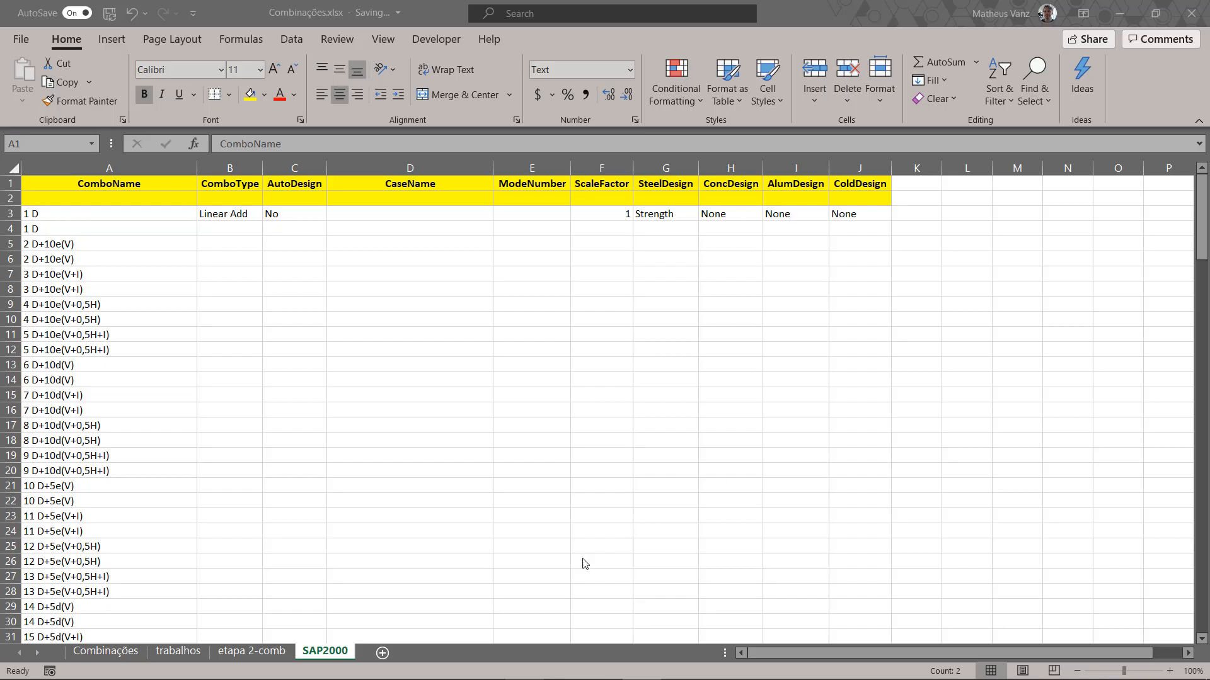
pyautogui.click(189, 651)
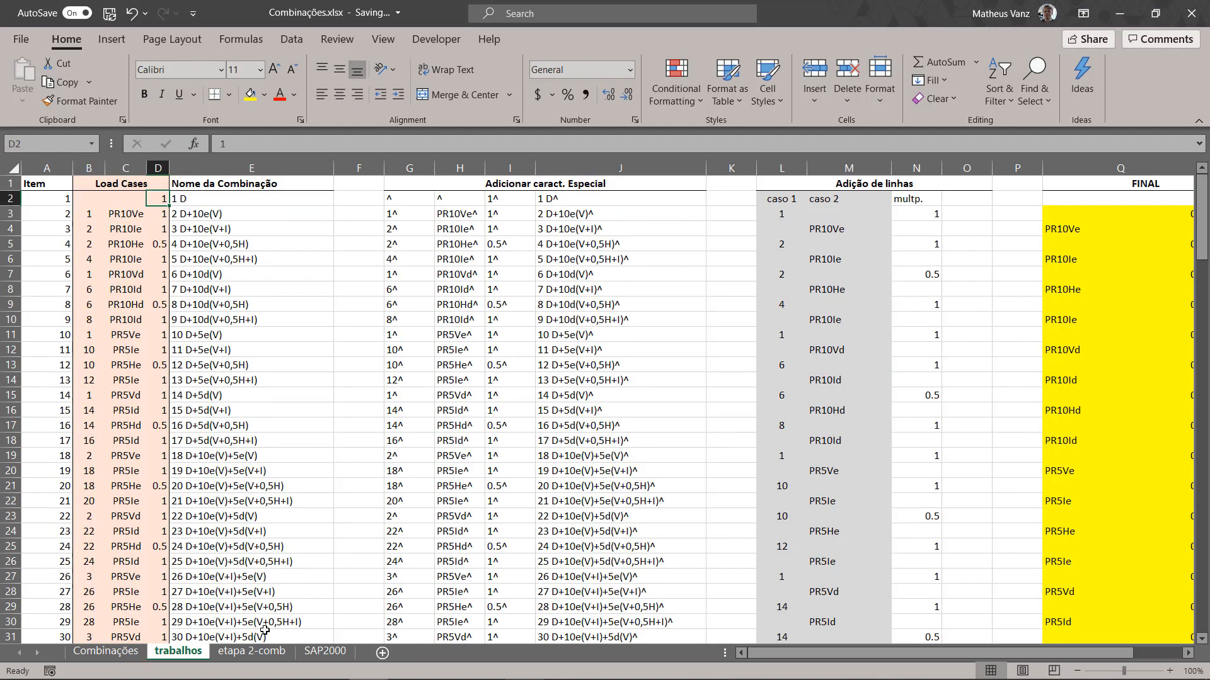
pyautogui.click(851, 184)
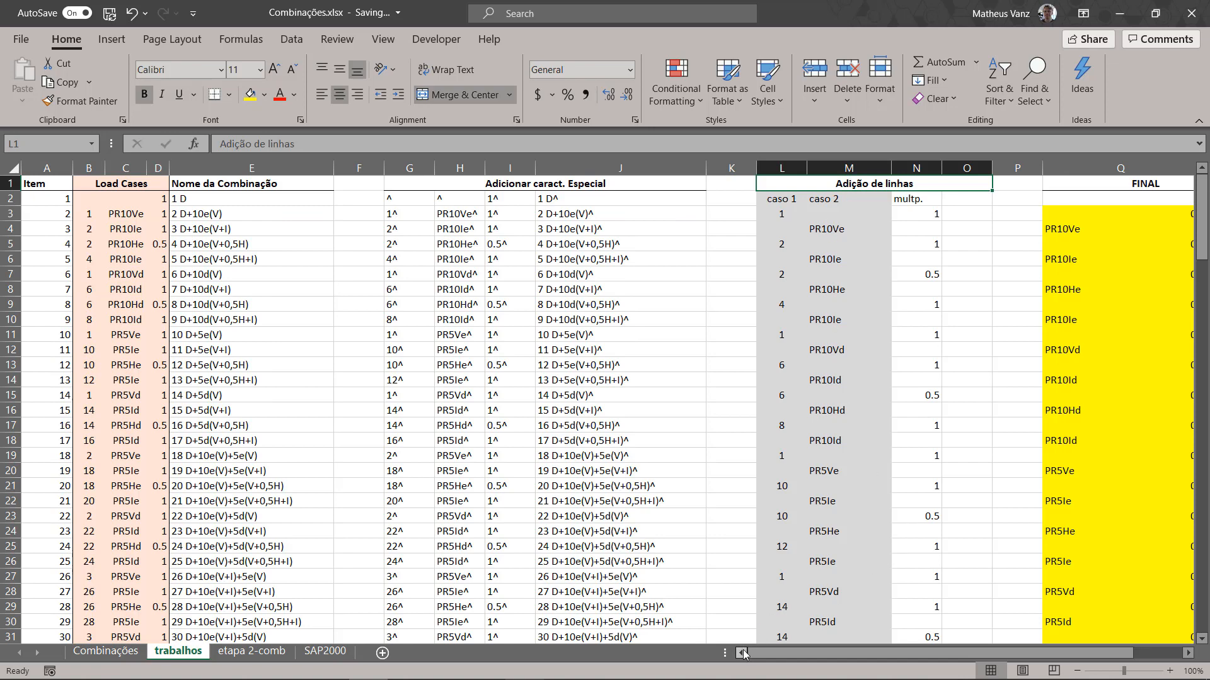
pyautogui.click(91, 214)
pyautogui.write('1')
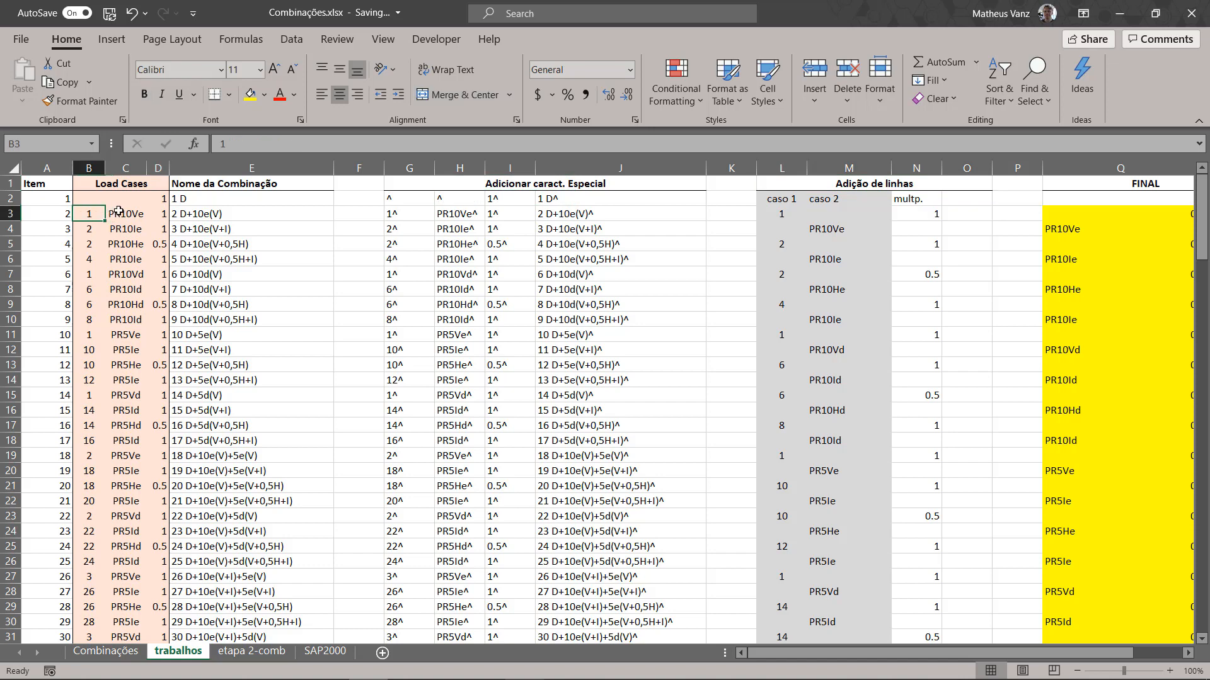
pyautogui.press('Tab')
pyautogui.click(170, 214)
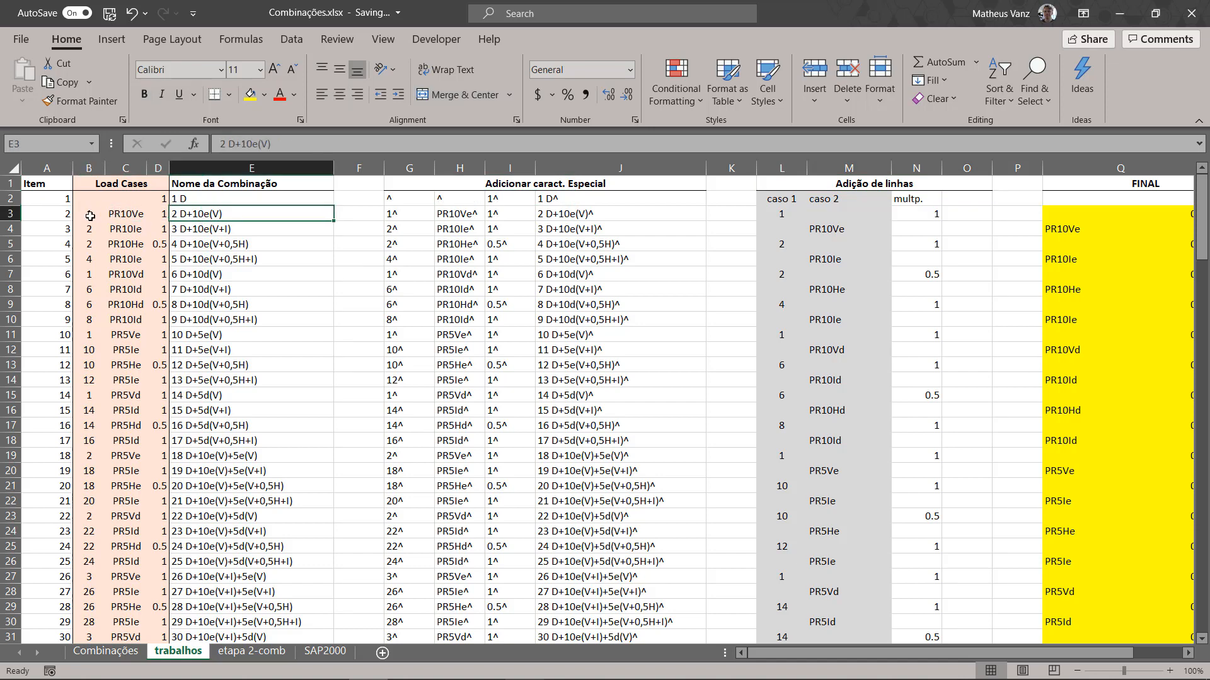
pyautogui.click(86, 216)
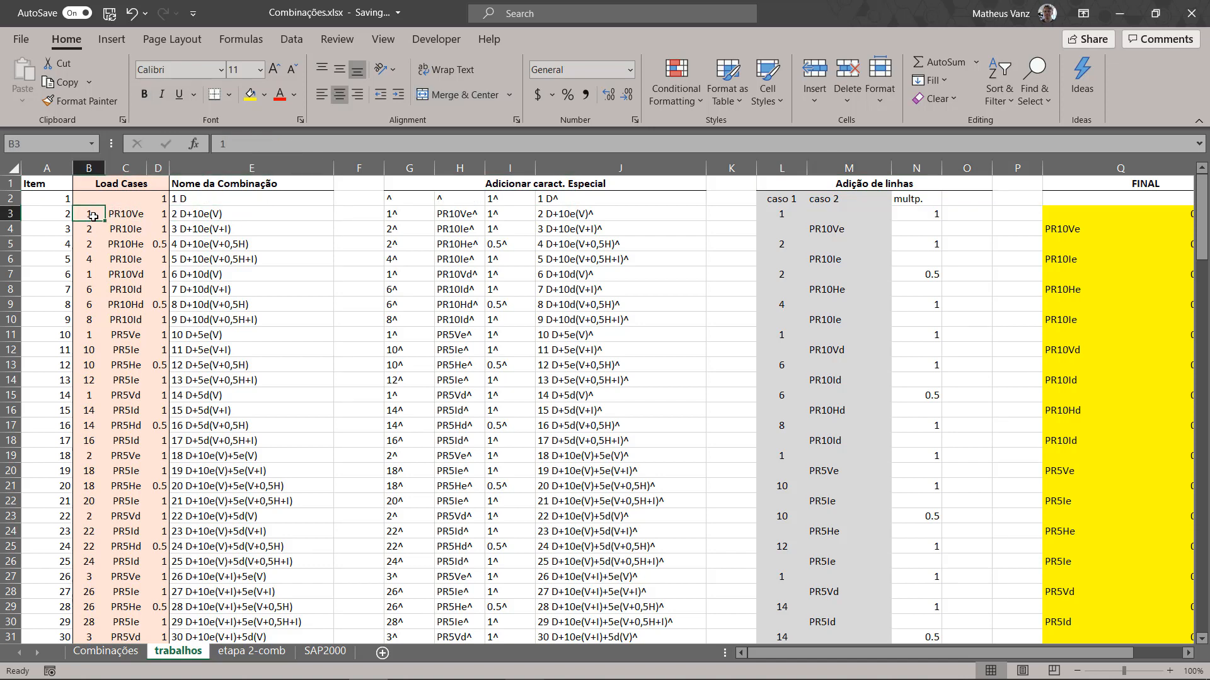
pyautogui.moveTo(93, 213); pyautogui.dragTo(92, 287)
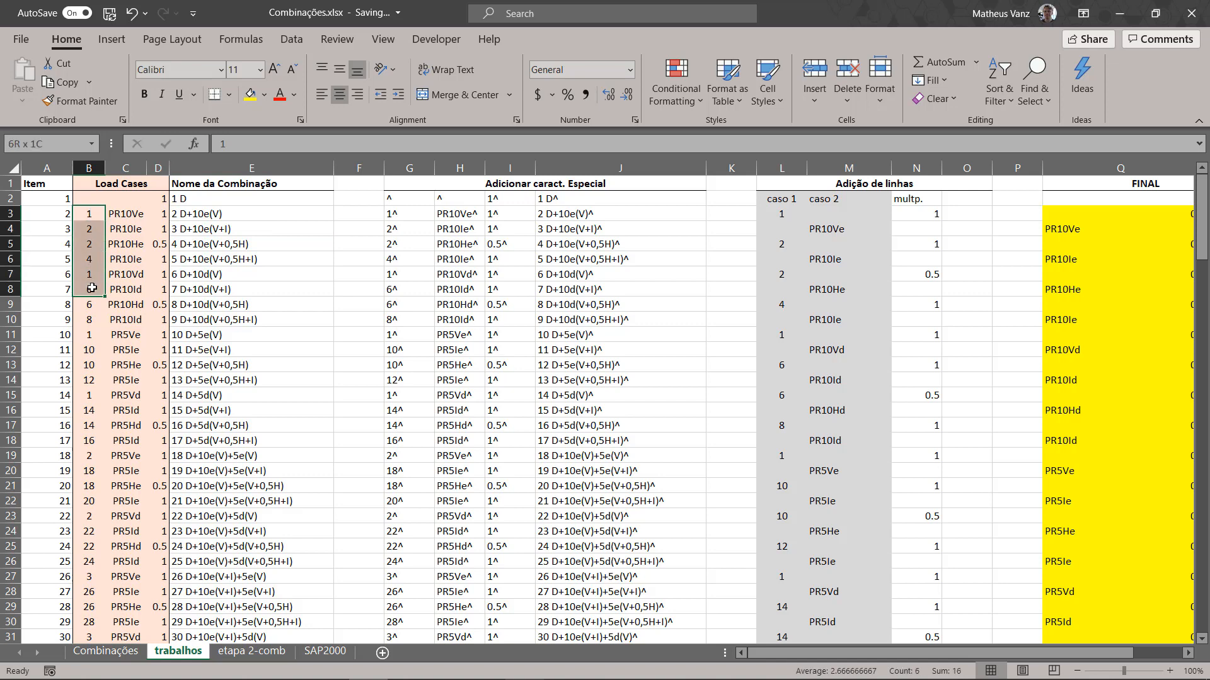
pyautogui.moveTo(126, 212); pyautogui.dragTo(124, 259)
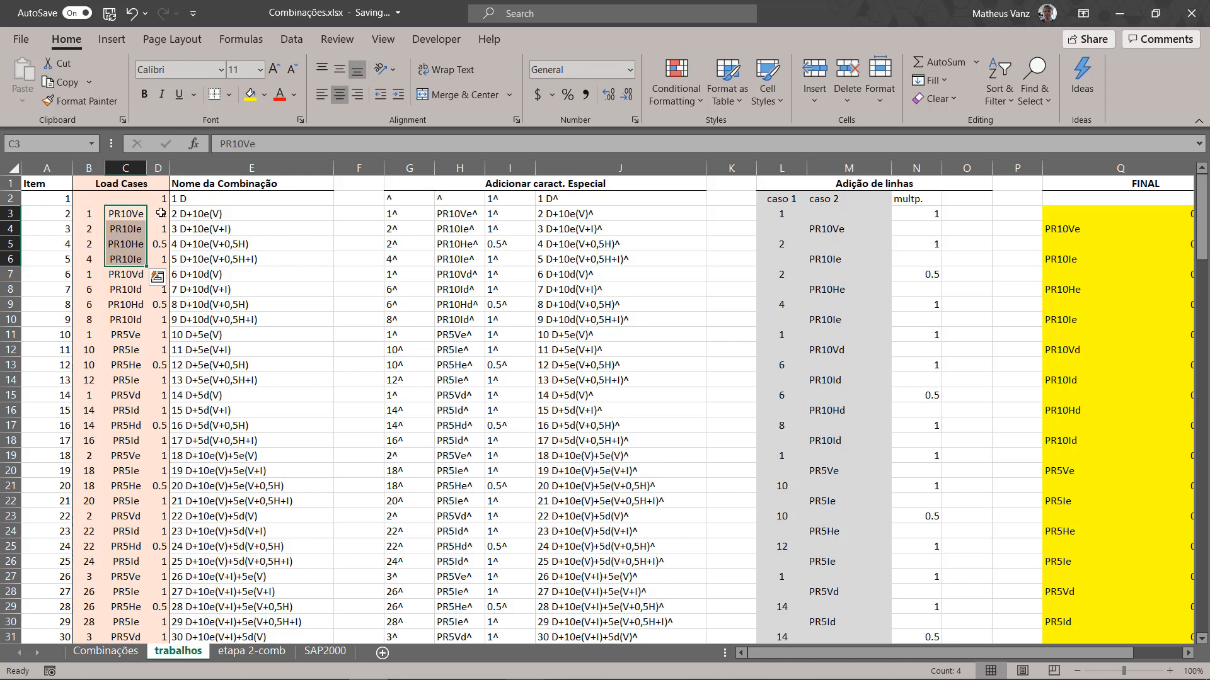
pyautogui.moveTo(158, 213); pyautogui.dragTo(162, 250)
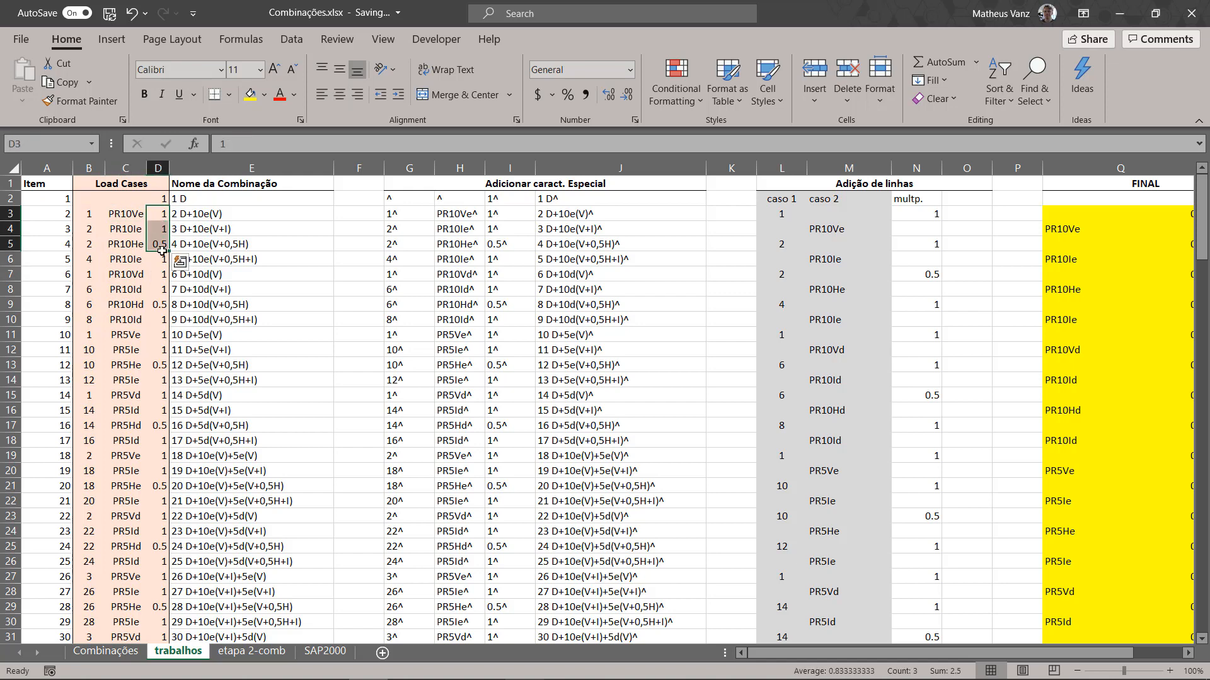
# Step: Switch to SAP2000 and open the definition of load combination 352 from the load combinations list
pyautogui.moveTo(349, 678)
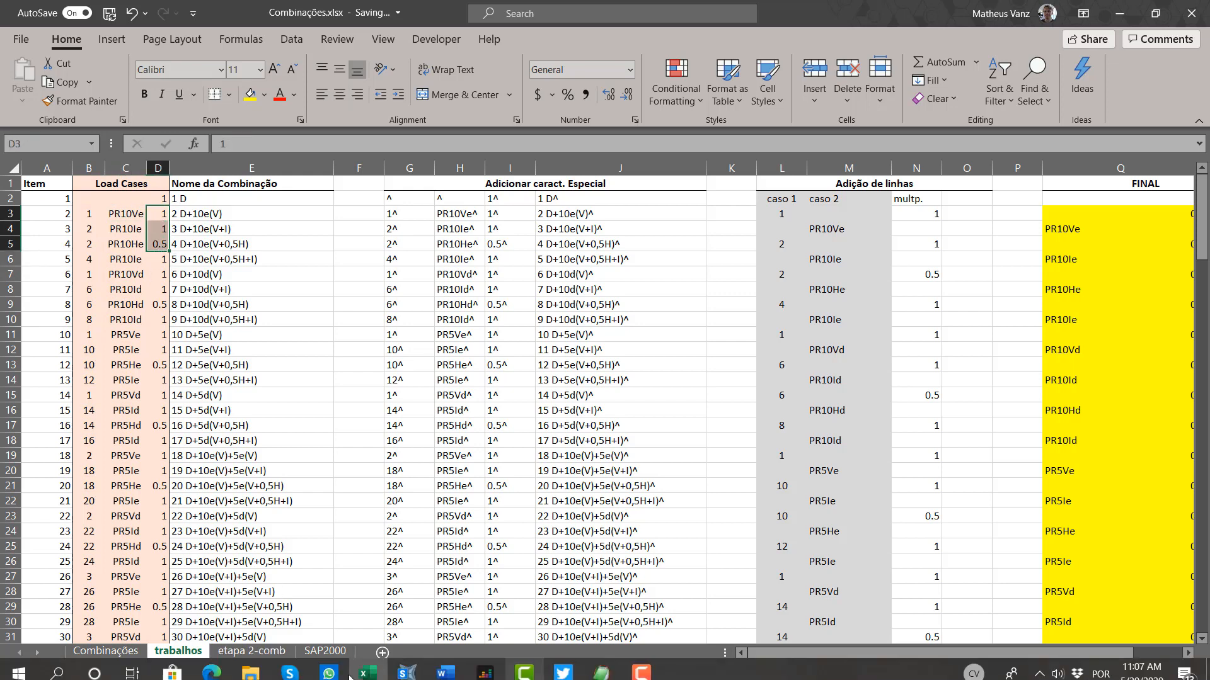
pyautogui.click(407, 673)
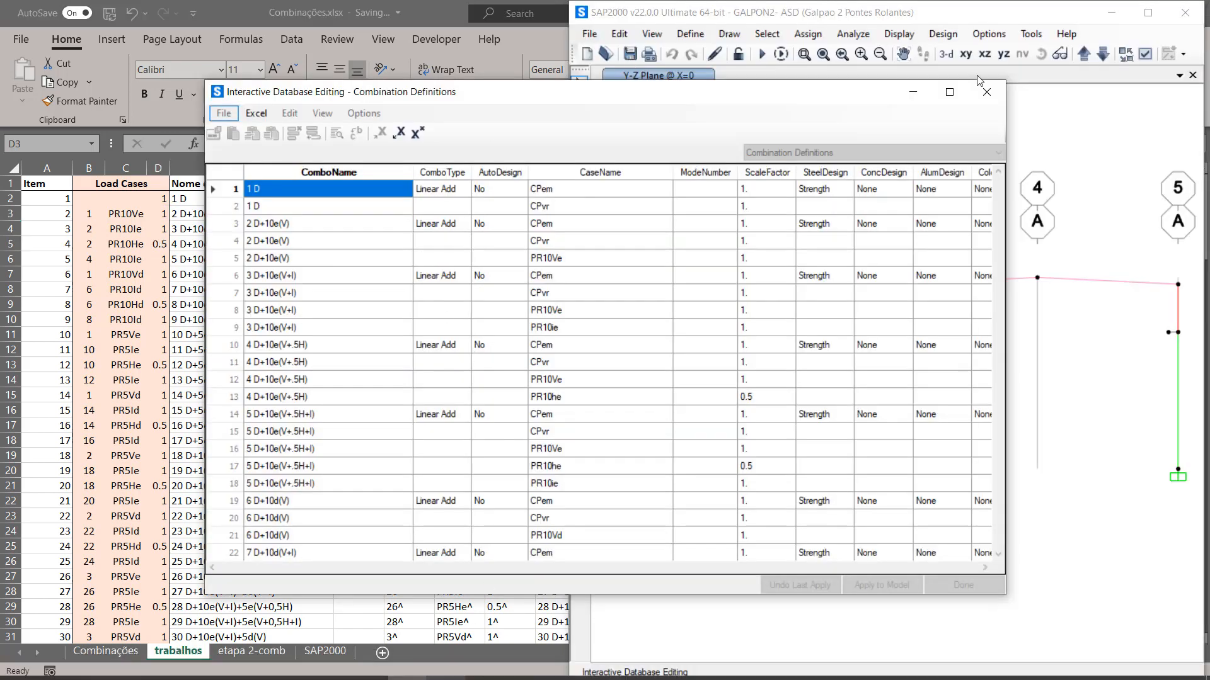
pyautogui.click(651, 34)
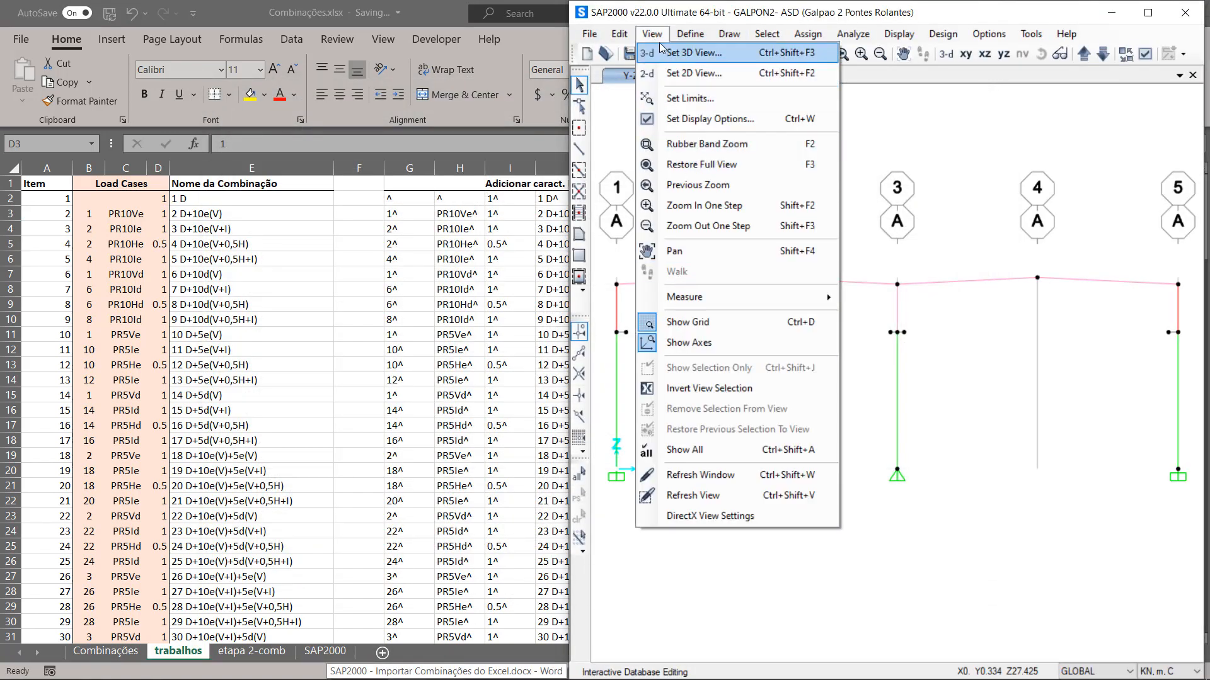
pyautogui.click(690, 34)
pyautogui.click(690, 34)
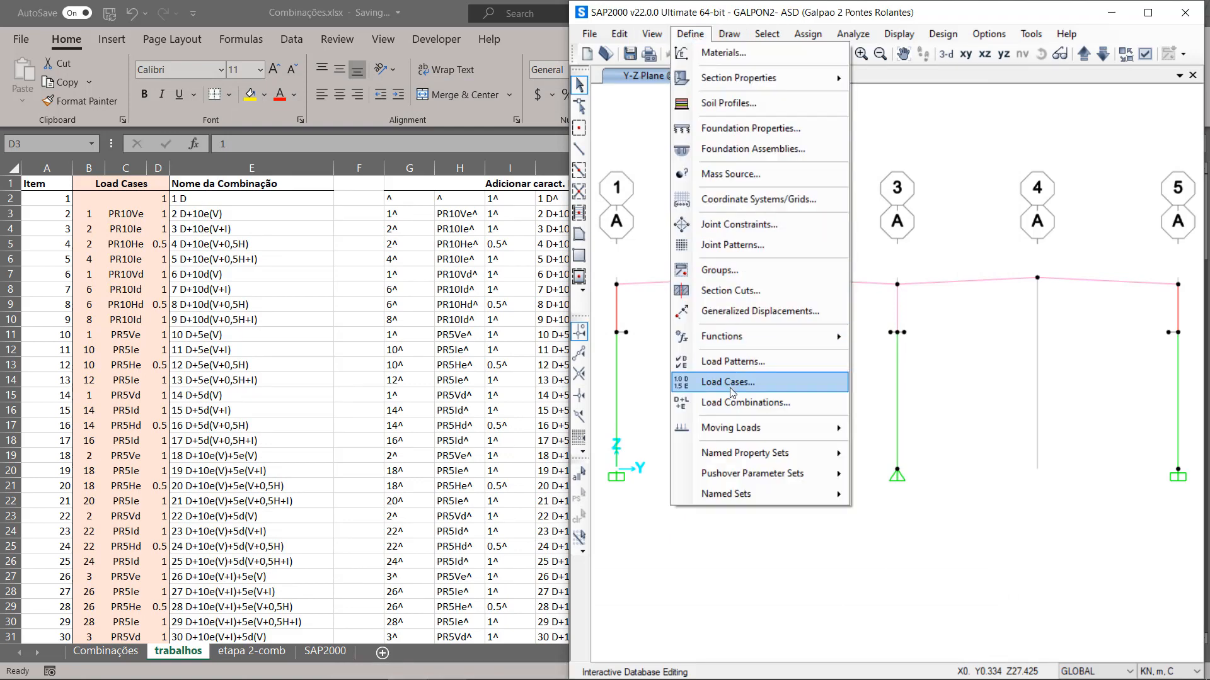
pyautogui.click(730, 404)
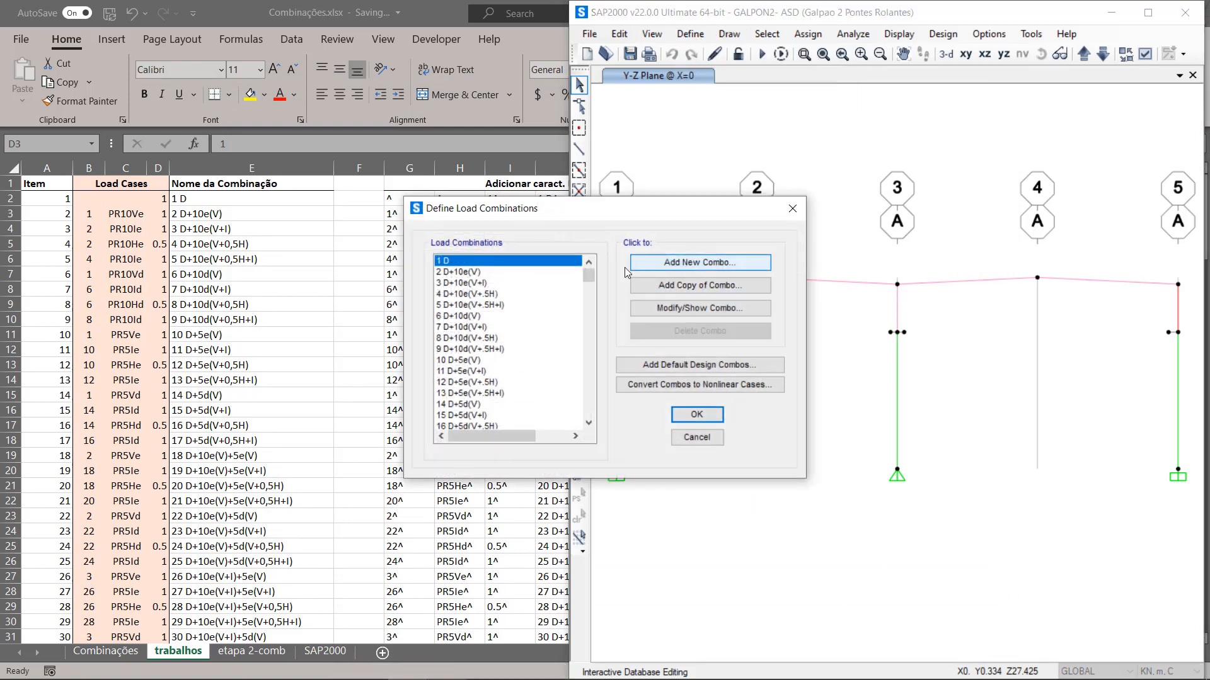
pyautogui.moveTo(590, 276); pyautogui.dragTo(591, 381)
pyautogui.click(532, 317)
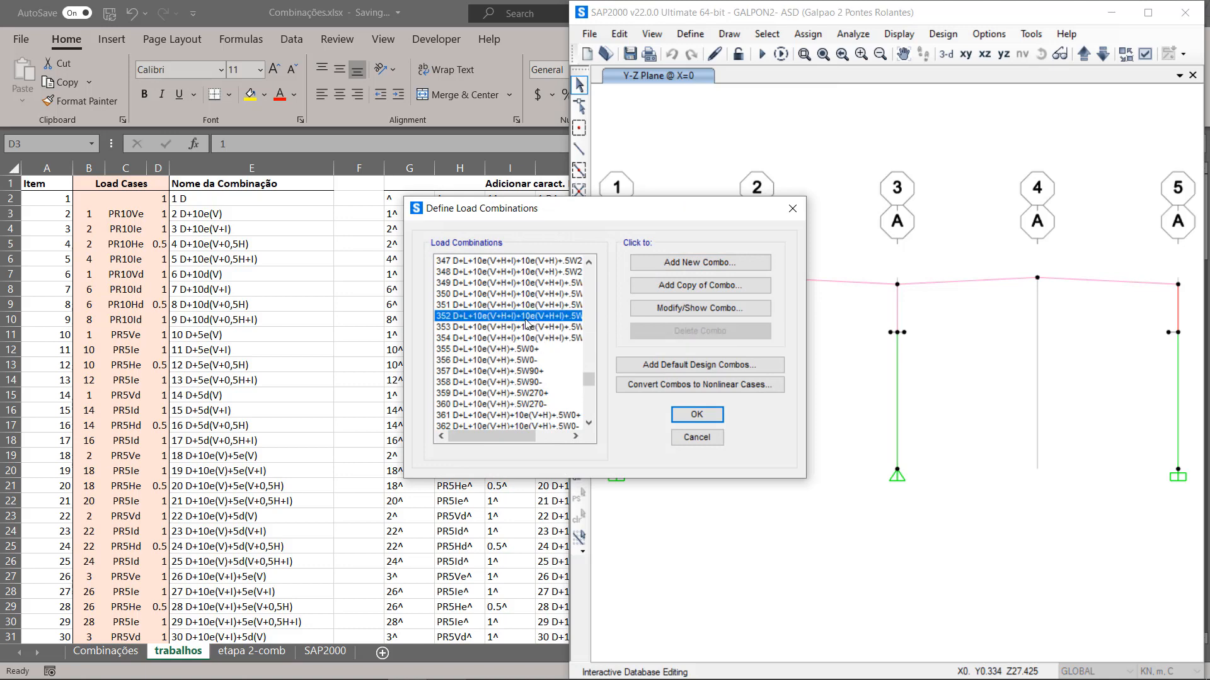
pyautogui.click(652, 309)
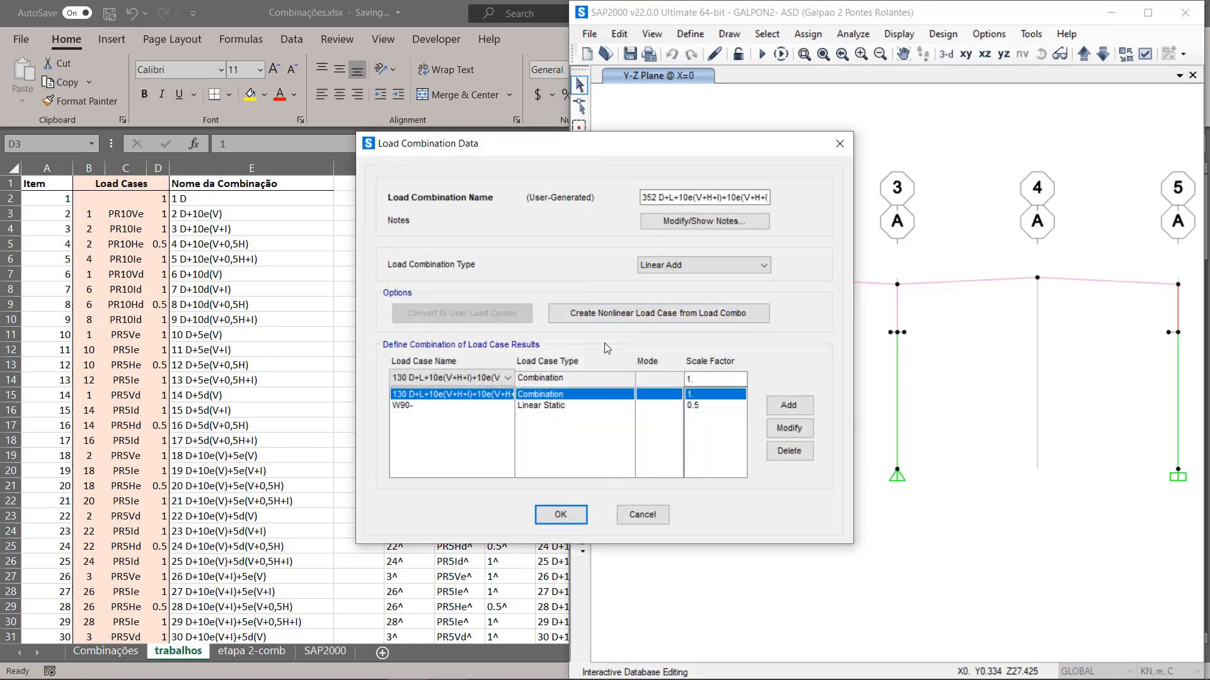
# Step: Examine the nested combination 130 and the W90- load case within combination 352, and close the load combination dialogs
pyautogui.click(428, 406)
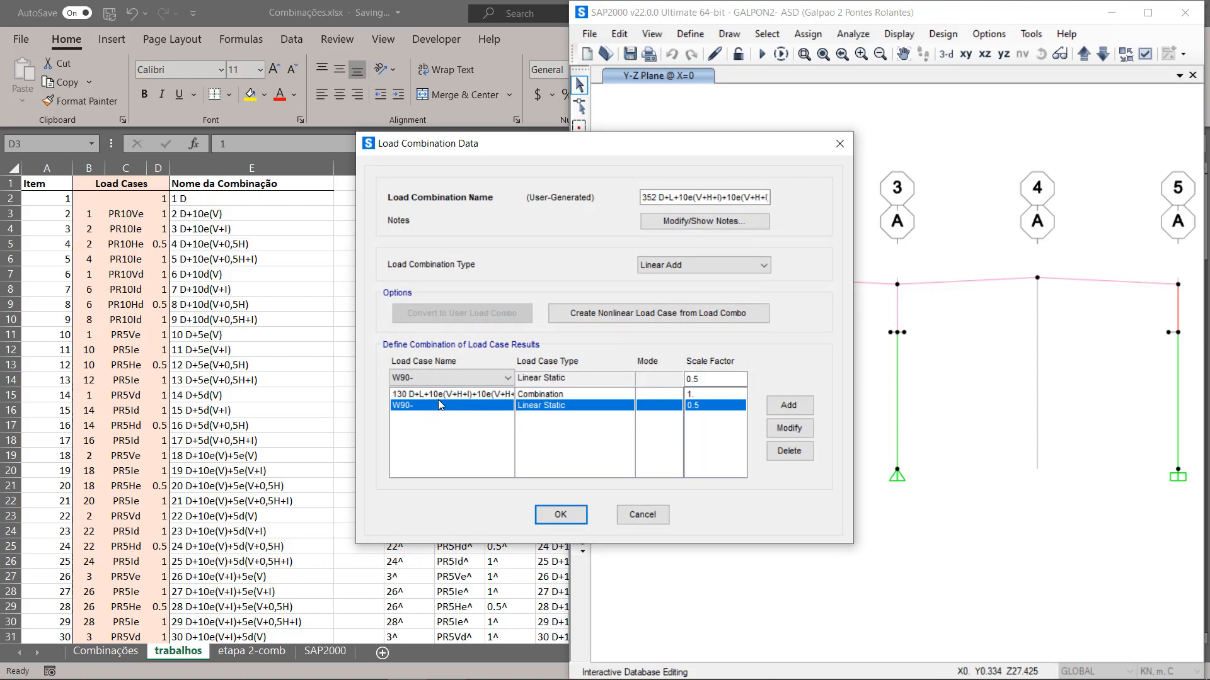
pyautogui.click(437, 392)
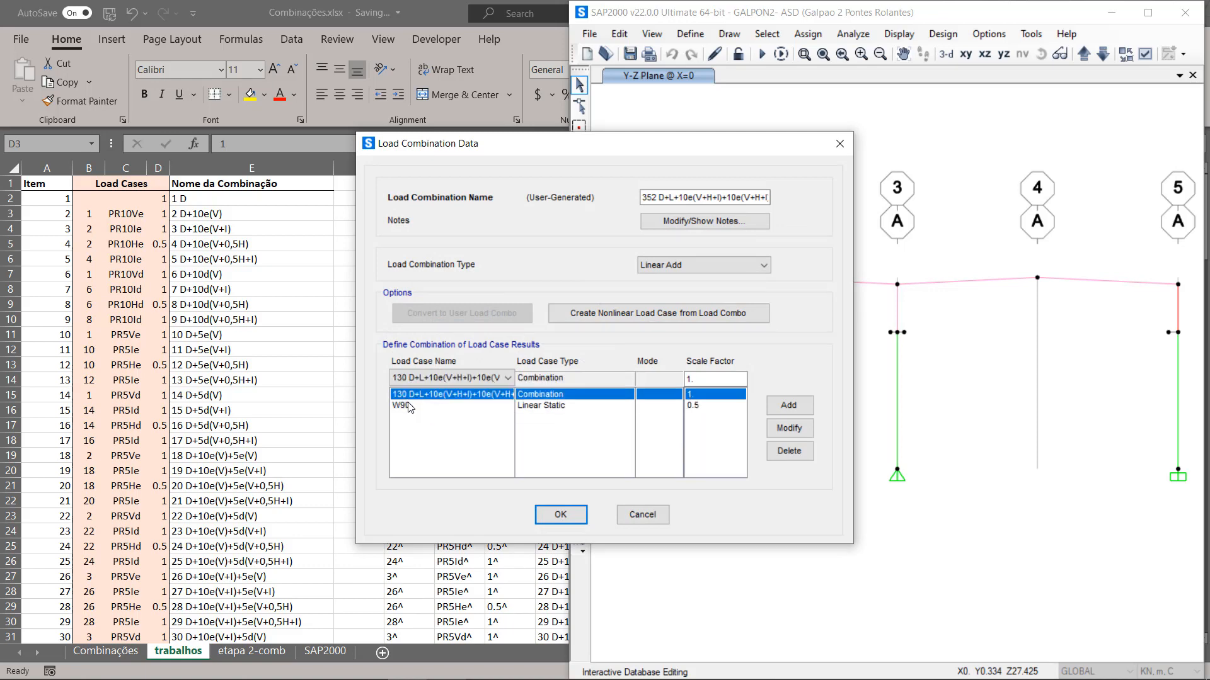
pyautogui.click(416, 406)
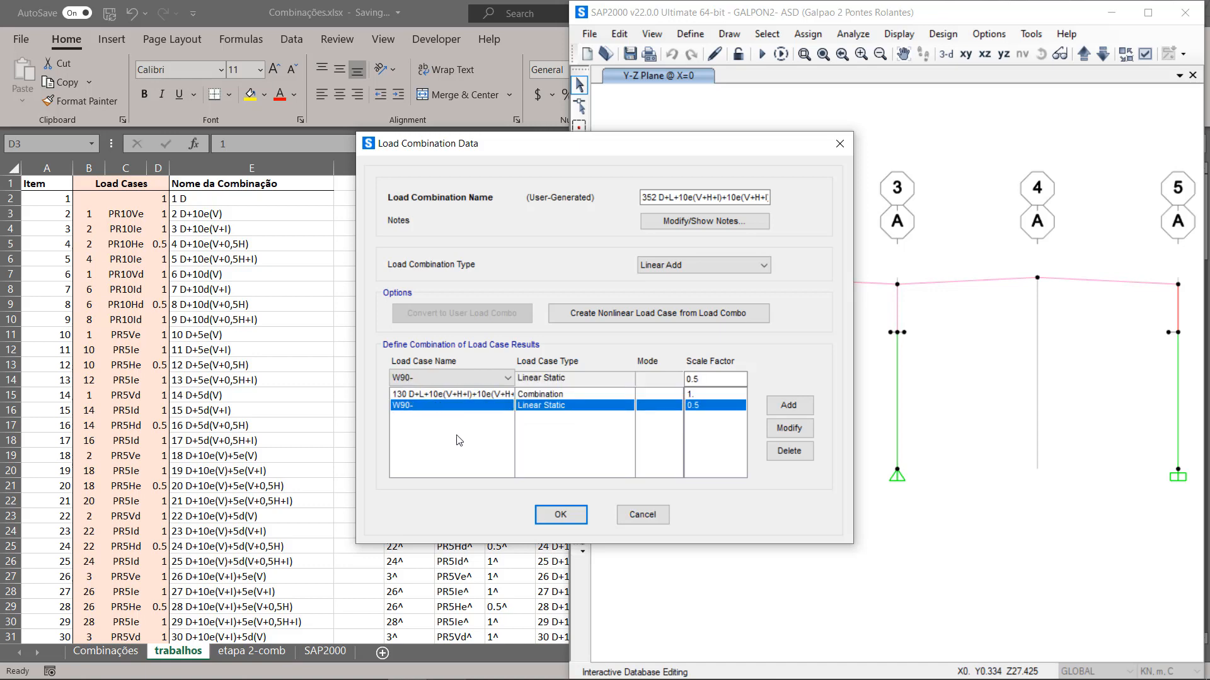
pyautogui.moveTo(518, 144); pyautogui.dragTo(675, 115)
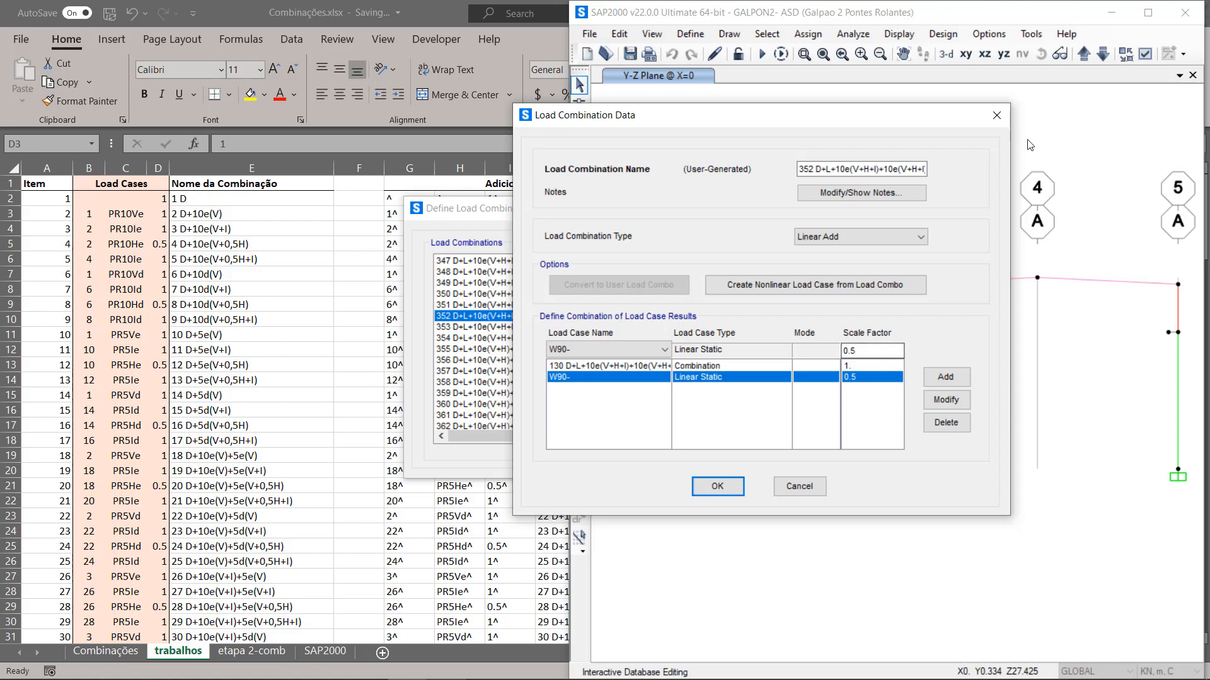
pyautogui.click(996, 114)
pyautogui.click(793, 208)
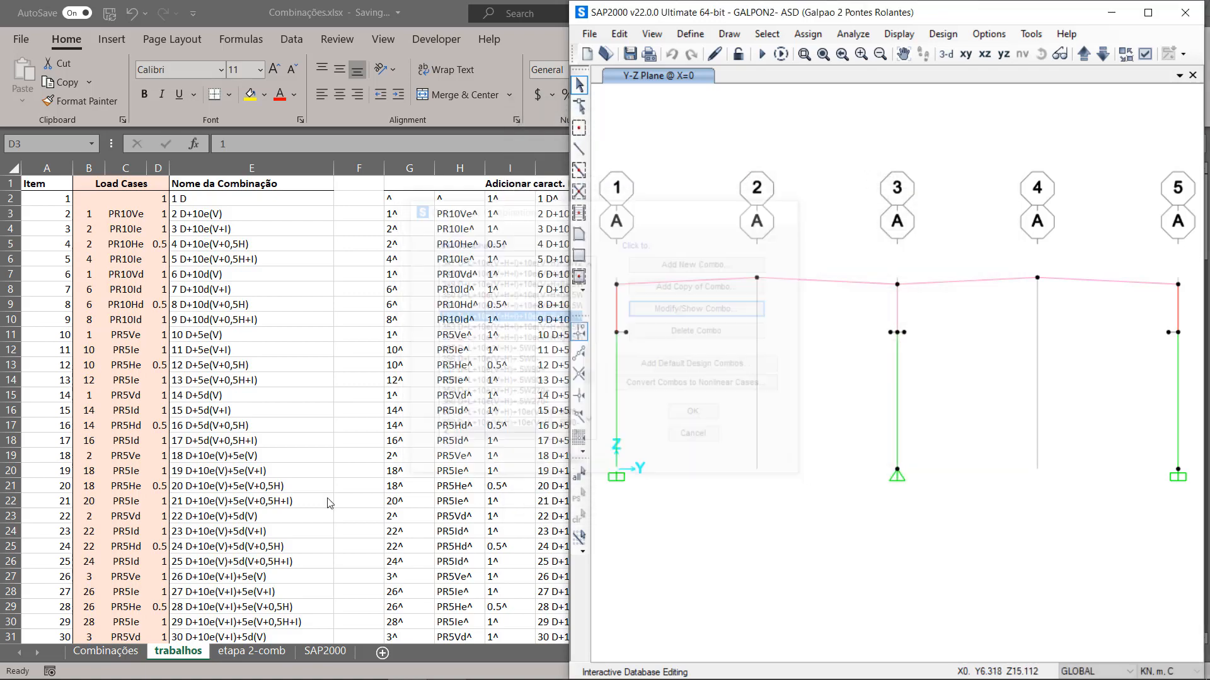
# Step: Switch to Excel's Combinações sheet and label the three Formando Load Cases columns case 1, mul c2 and case 2 in AC10:AE10
pyautogui.click(98, 660)
pyautogui.click(101, 653)
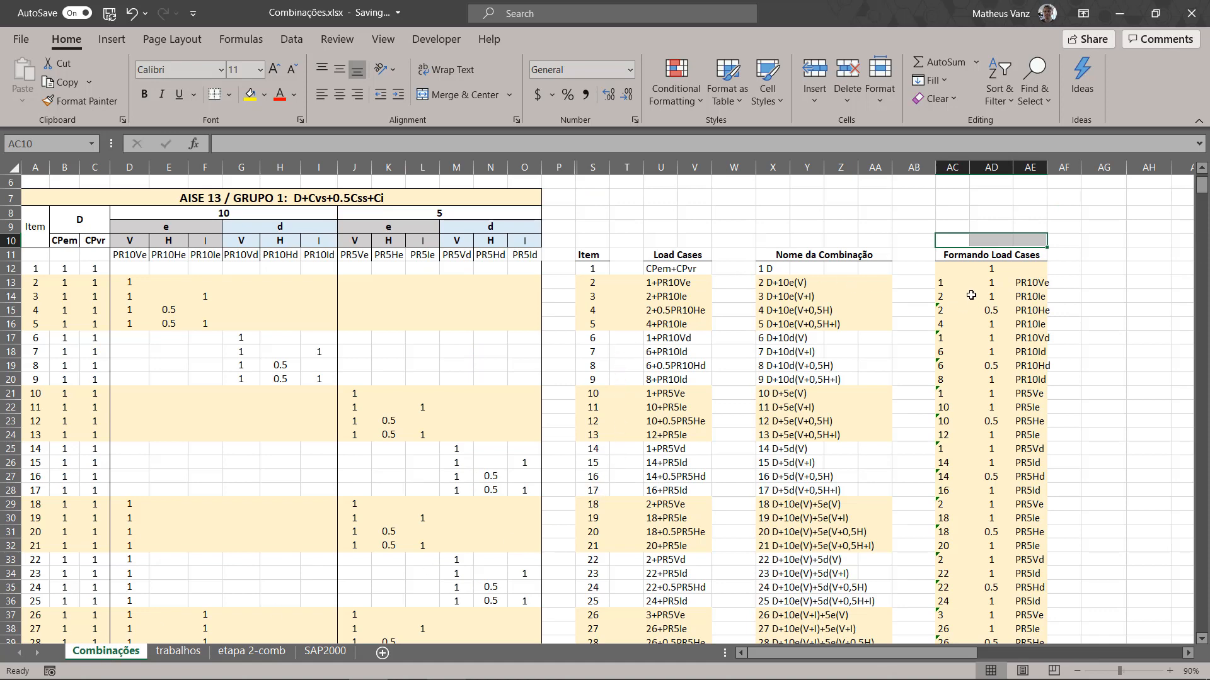
pyautogui.click(950, 264)
pyautogui.moveTo(946, 337); pyautogui.dragTo(945, 380)
pyautogui.click(952, 245)
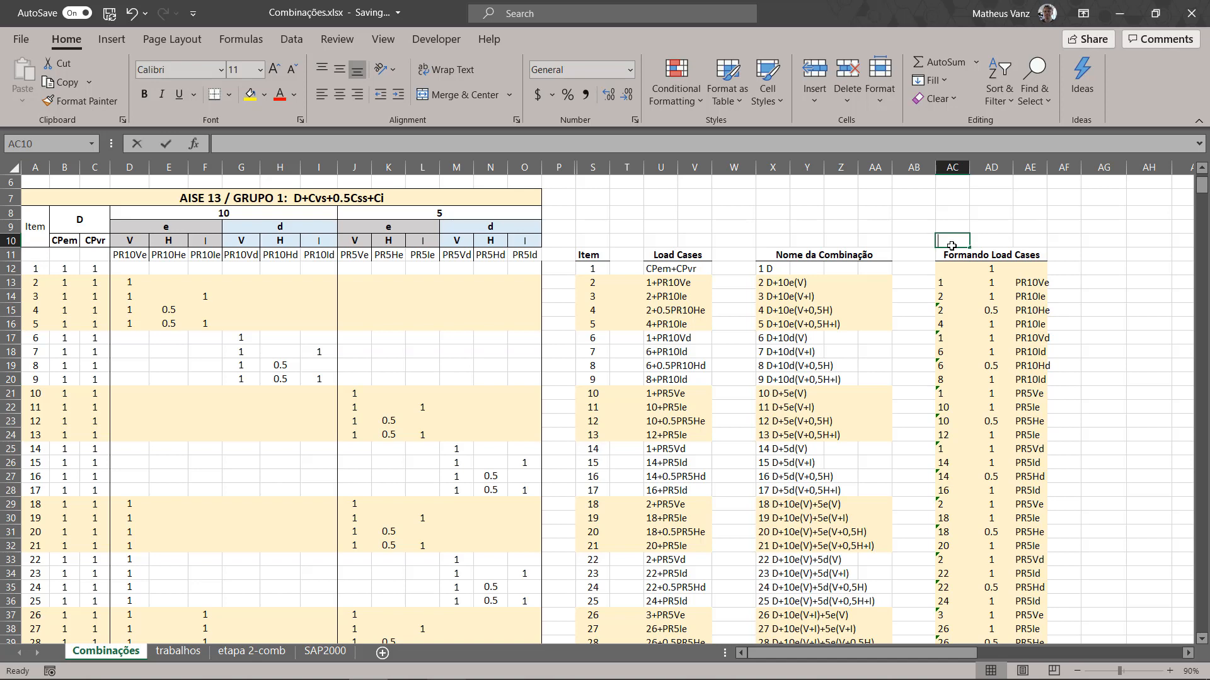
pyautogui.write('case 1')
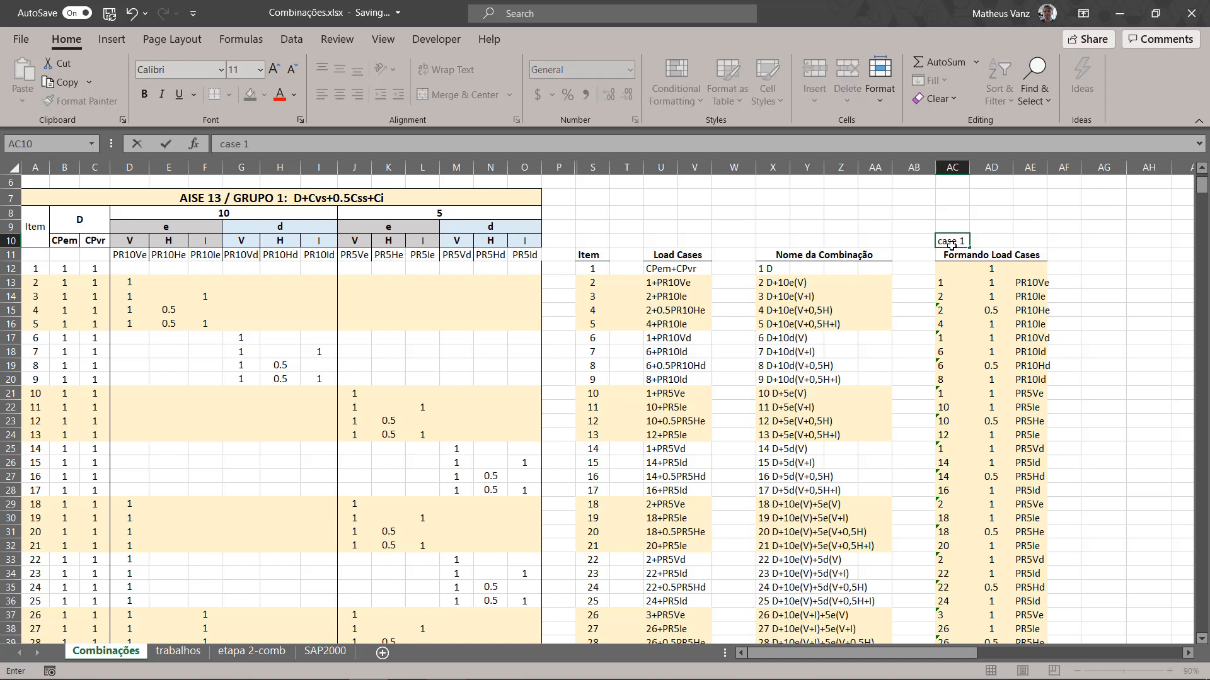
pyautogui.press('Tab')
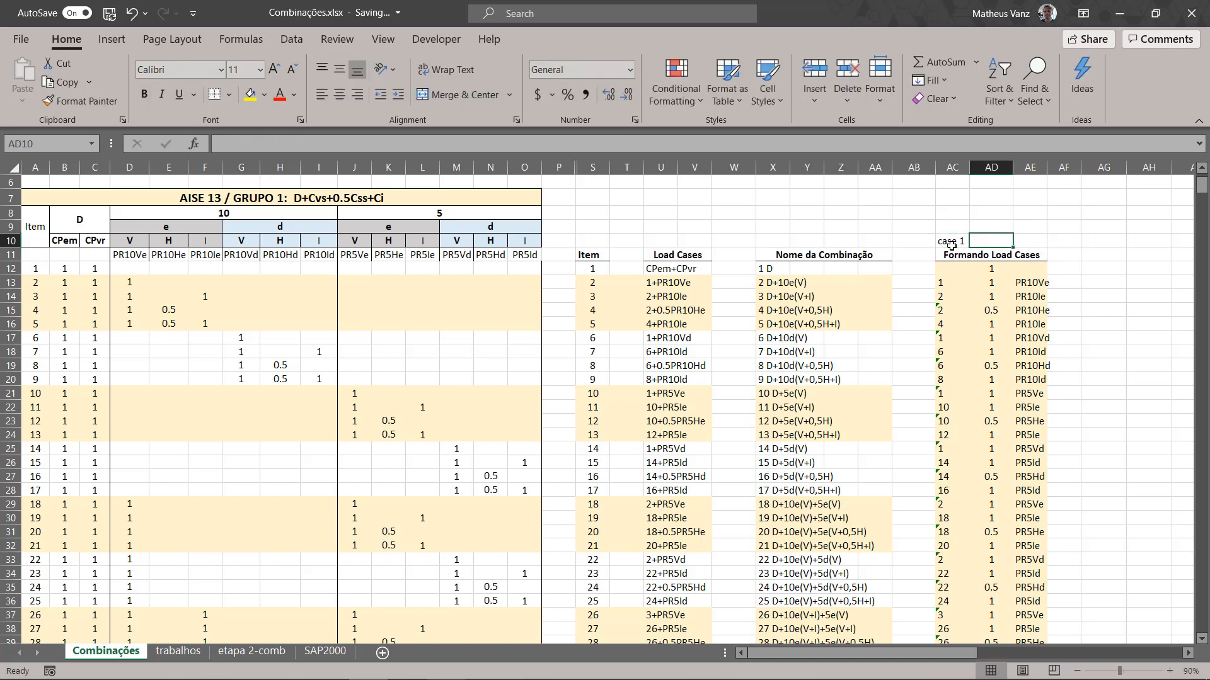
pyautogui.press('Tab')
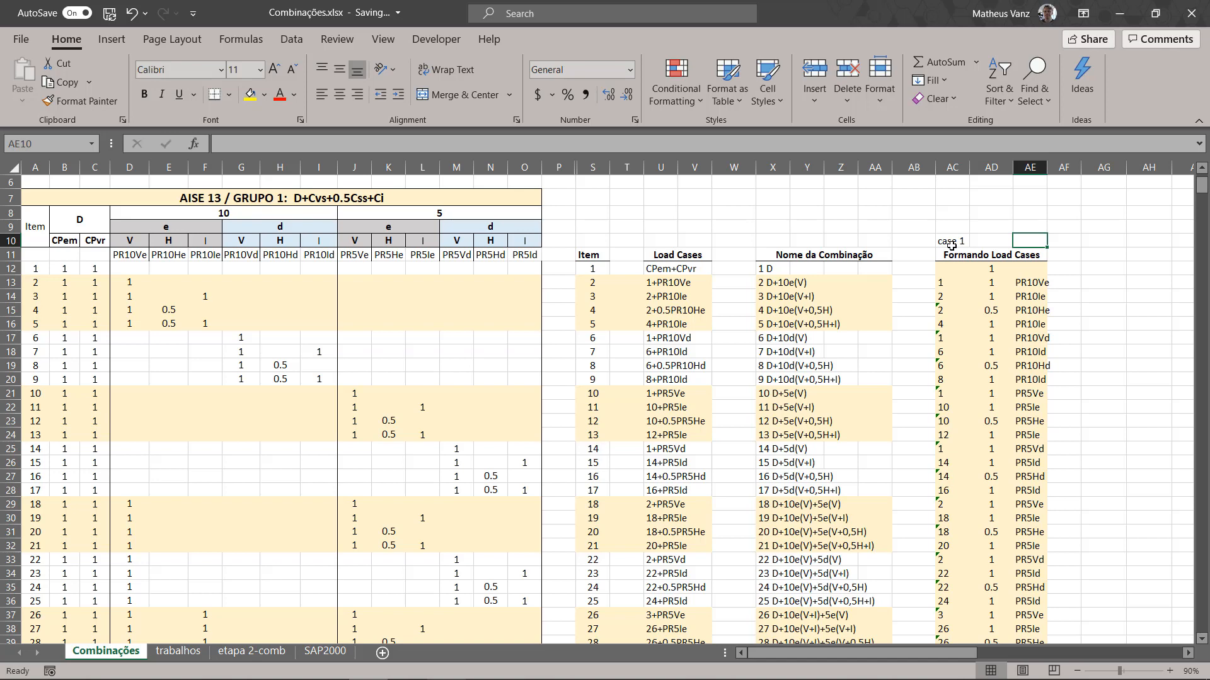
pyautogui.write('case 2')
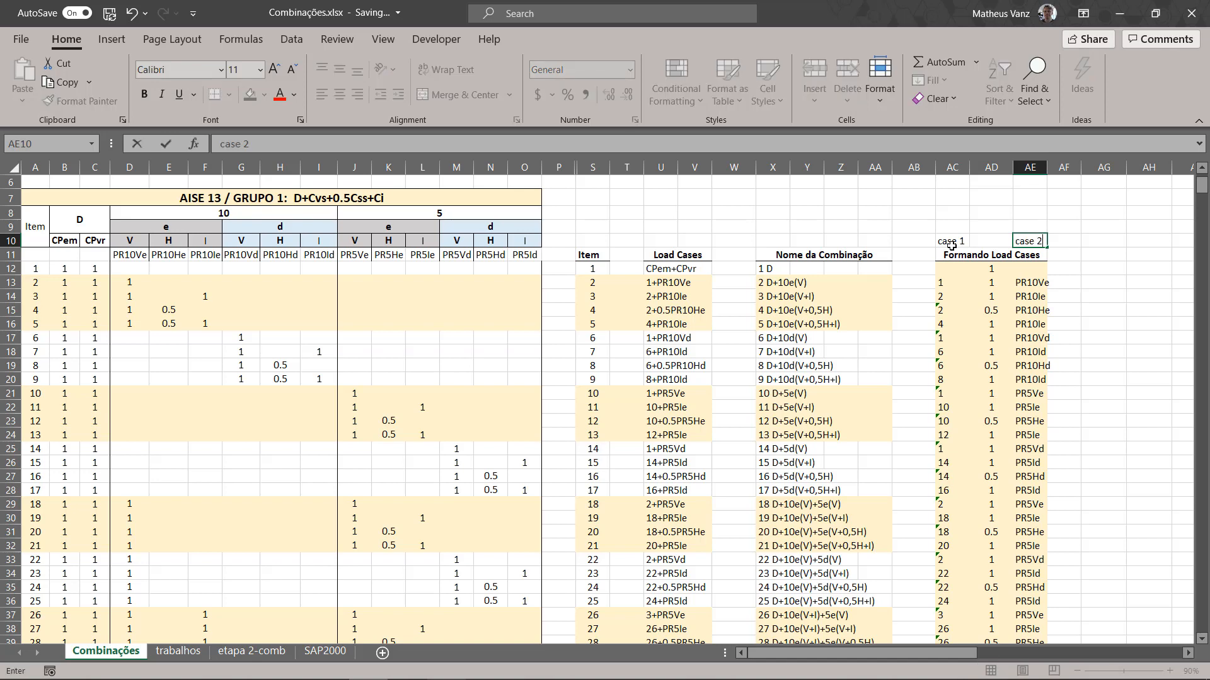
pyautogui.hotkey('shift', 'Tab')
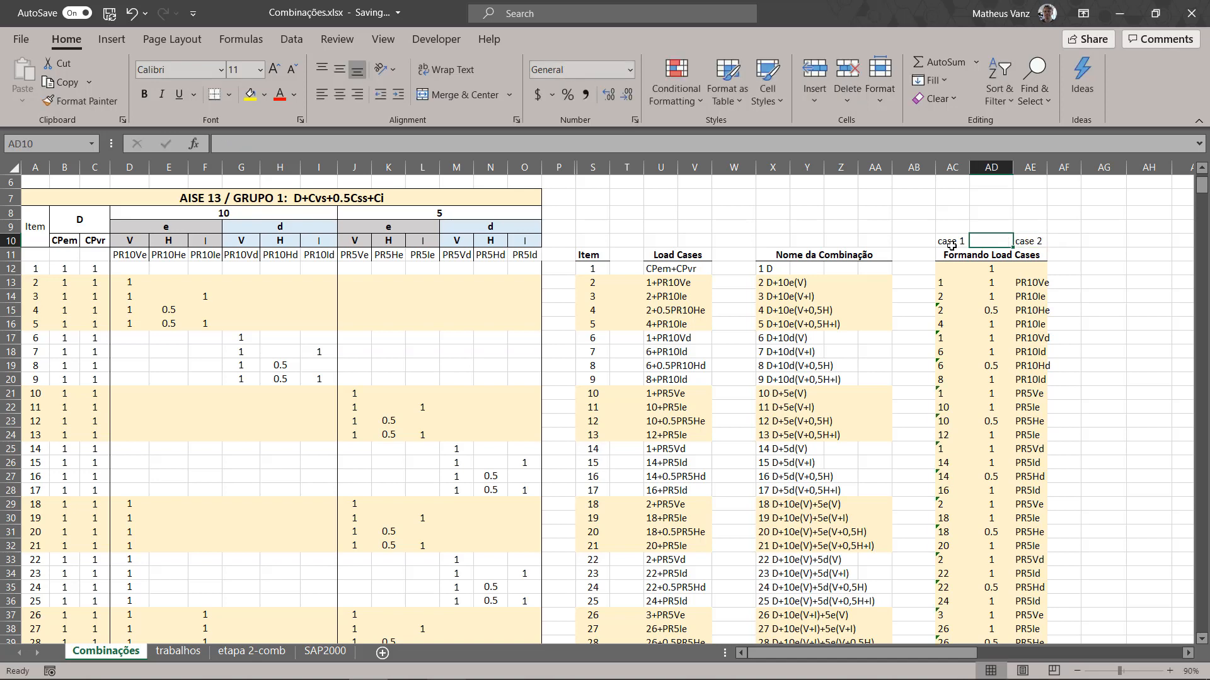
pyautogui.write('mul')
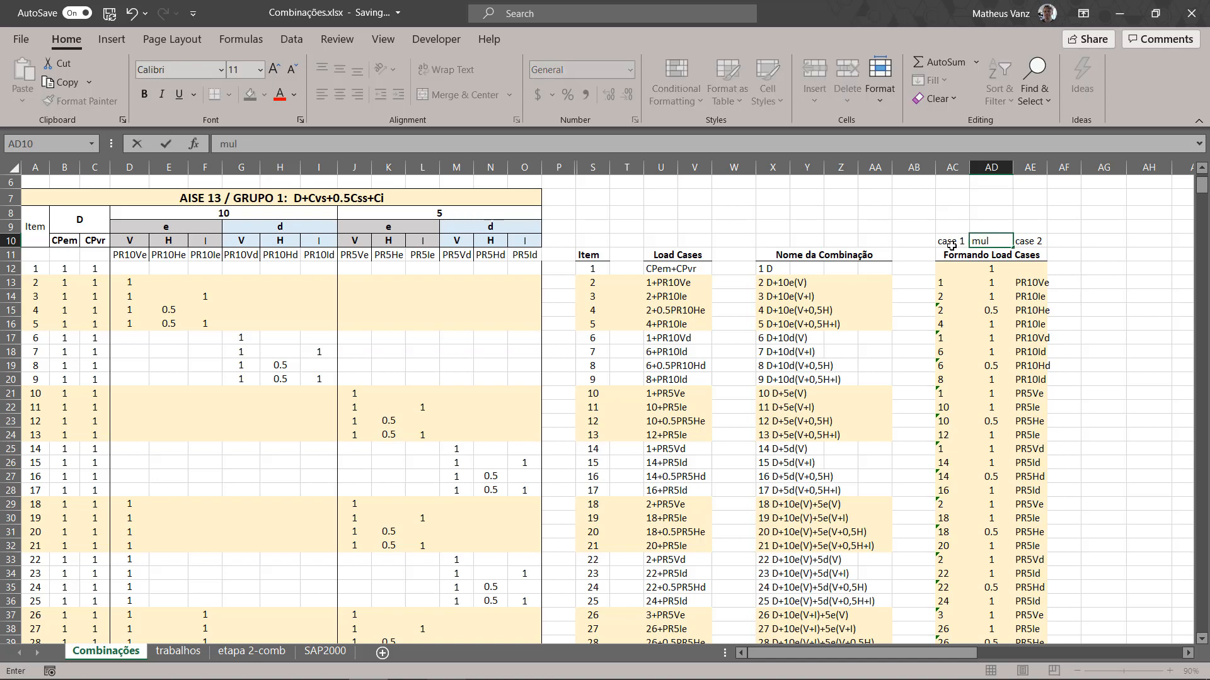
pyautogui.write(' c2')
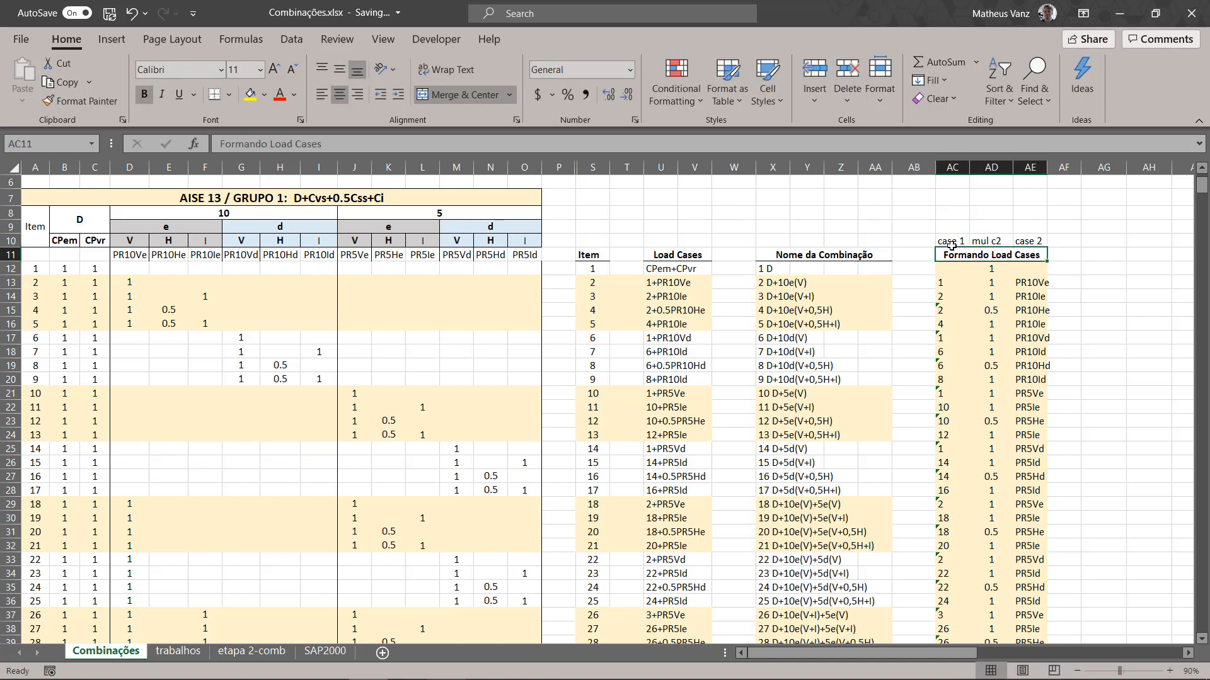
pyautogui.press('Return')
# Step: Examine how the case 1 column references earlier combination numbers, checking the formulas from AC13 down to row 21
pyautogui.press('Down')
pyautogui.press('Down')
pyautogui.press('Down')
pyautogui.press('Left')
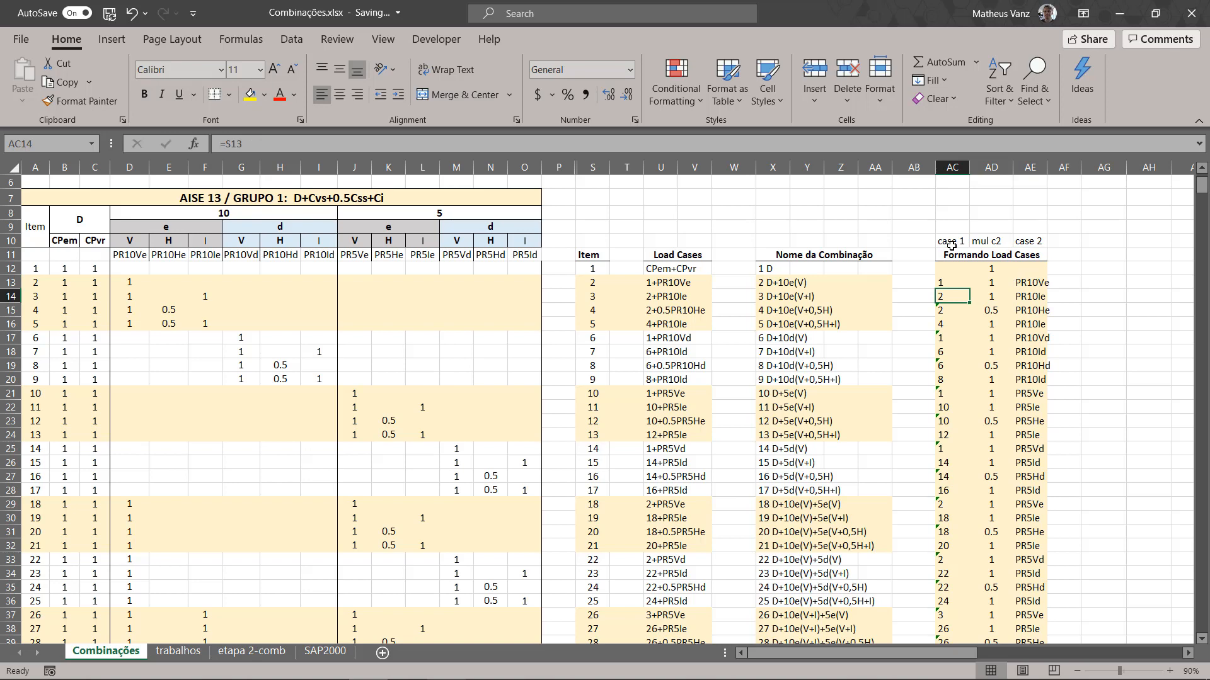
pyautogui.moveTo(947, 283); pyautogui.dragTo(951, 382)
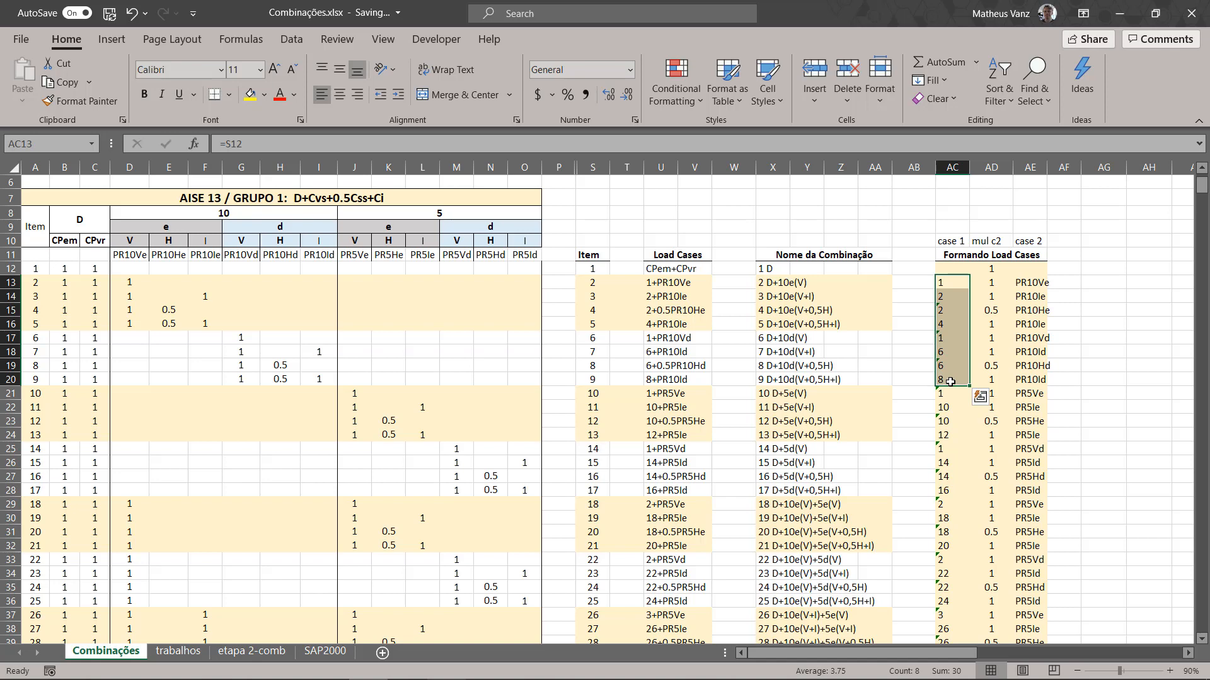
pyautogui.click(946, 281)
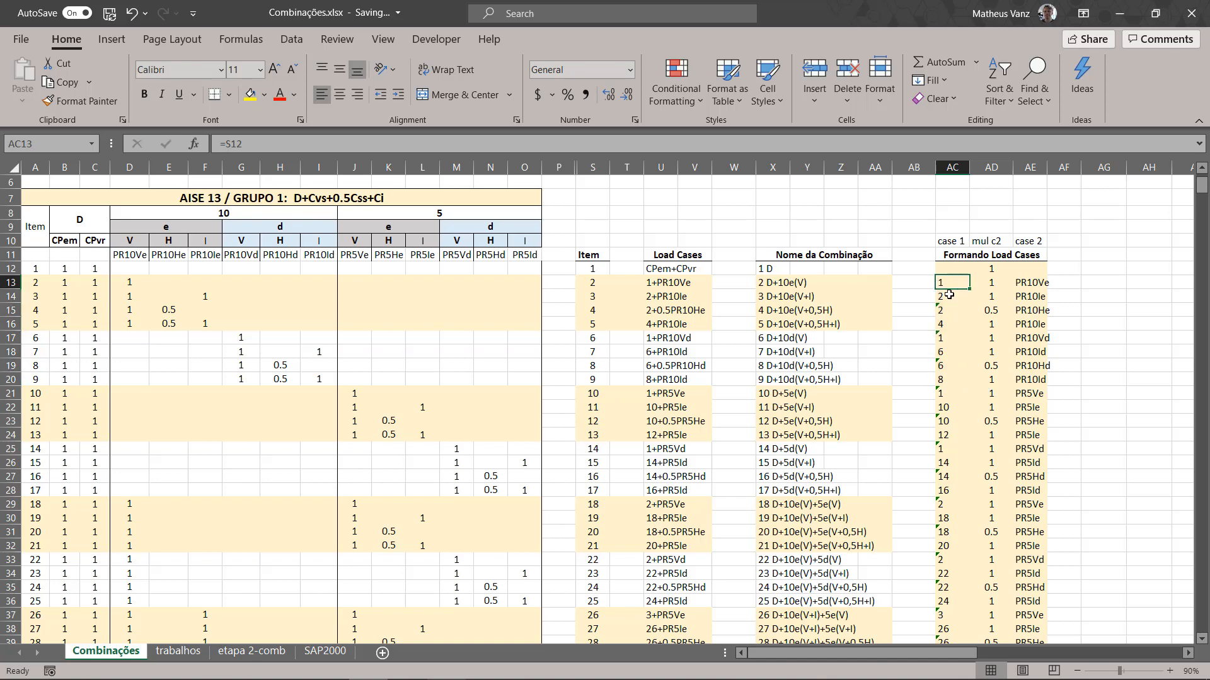
pyautogui.click(948, 296)
pyautogui.click(945, 312)
pyautogui.click(945, 338)
pyautogui.click(948, 366)
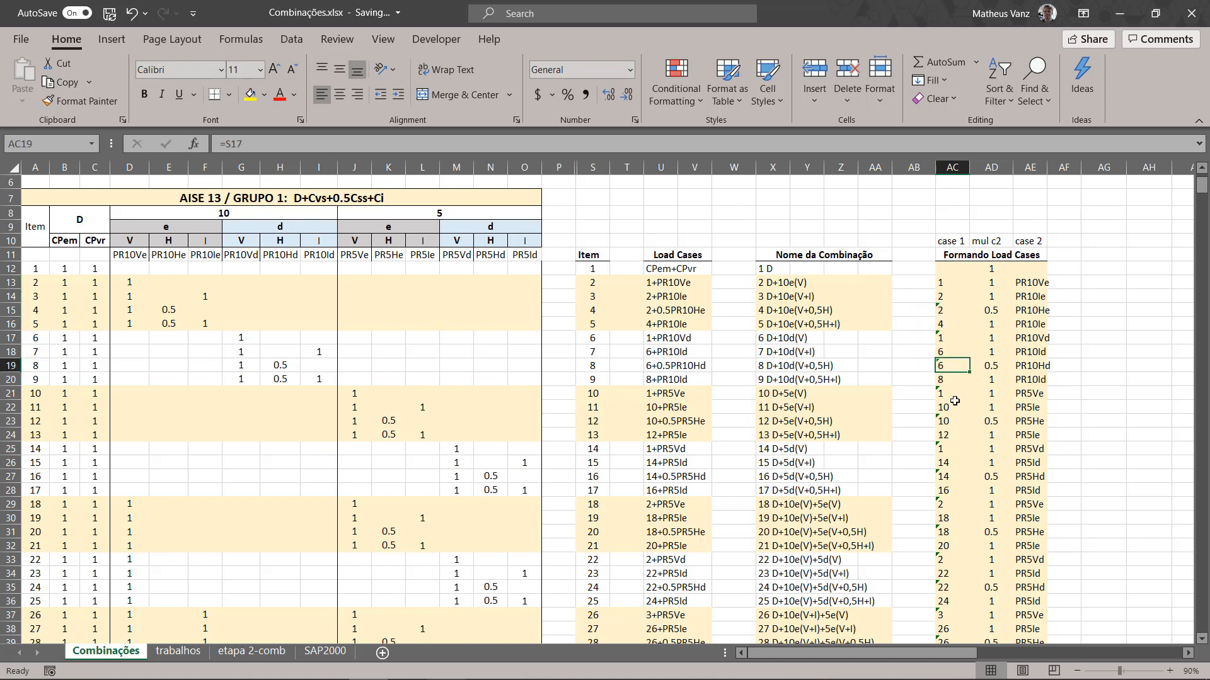
pyautogui.click(955, 401)
pyautogui.click(941, 282)
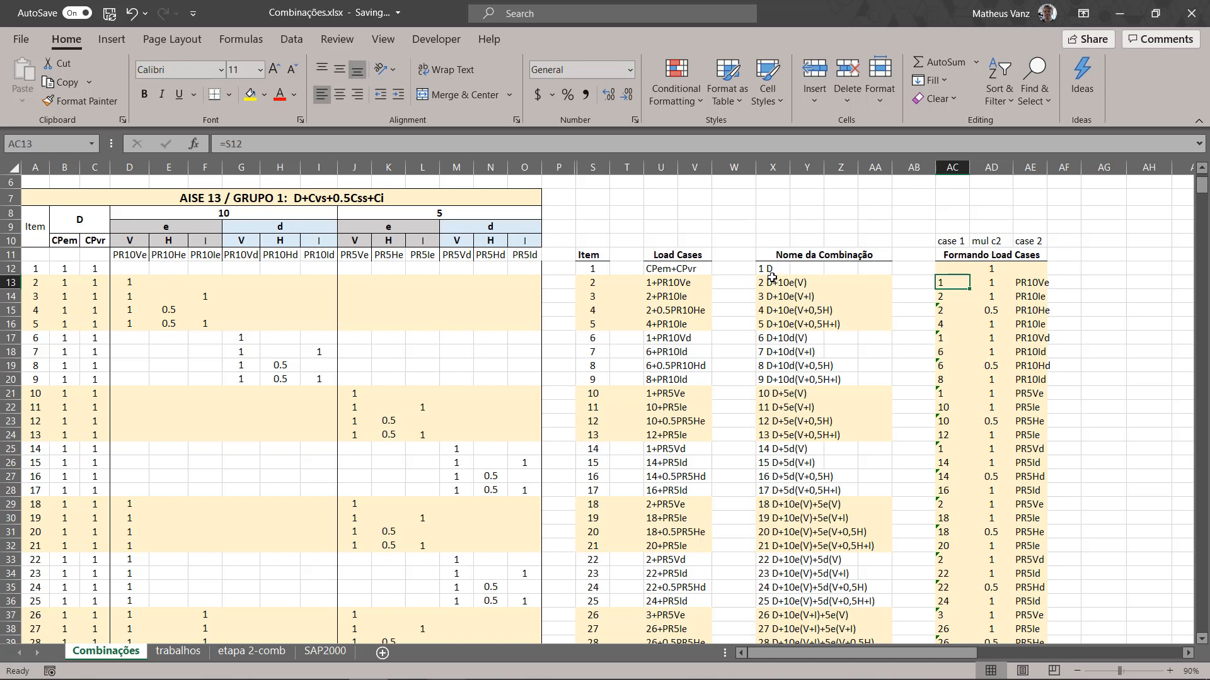
# Step: Compare the Nome da Combinação formulas with their Item numbers for combinations 1, 2 and 10
pyautogui.moveTo(770, 269); pyautogui.dragTo(764, 551)
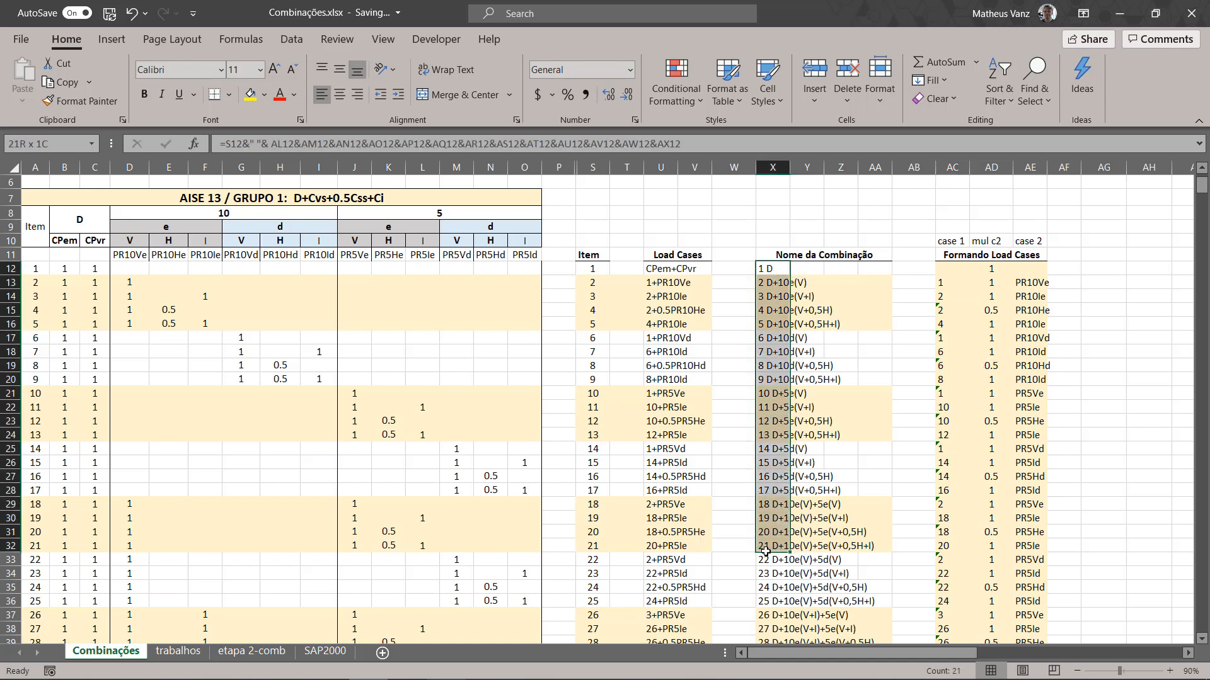
pyautogui.click(806, 367)
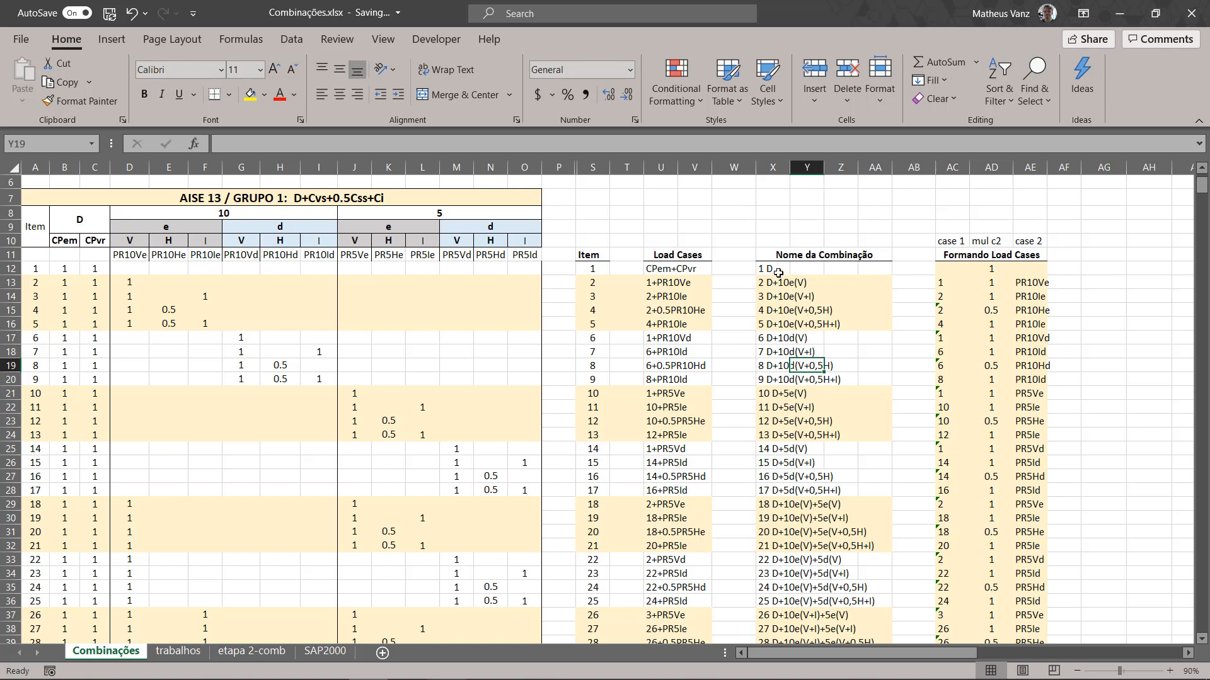
pyautogui.click(602, 284)
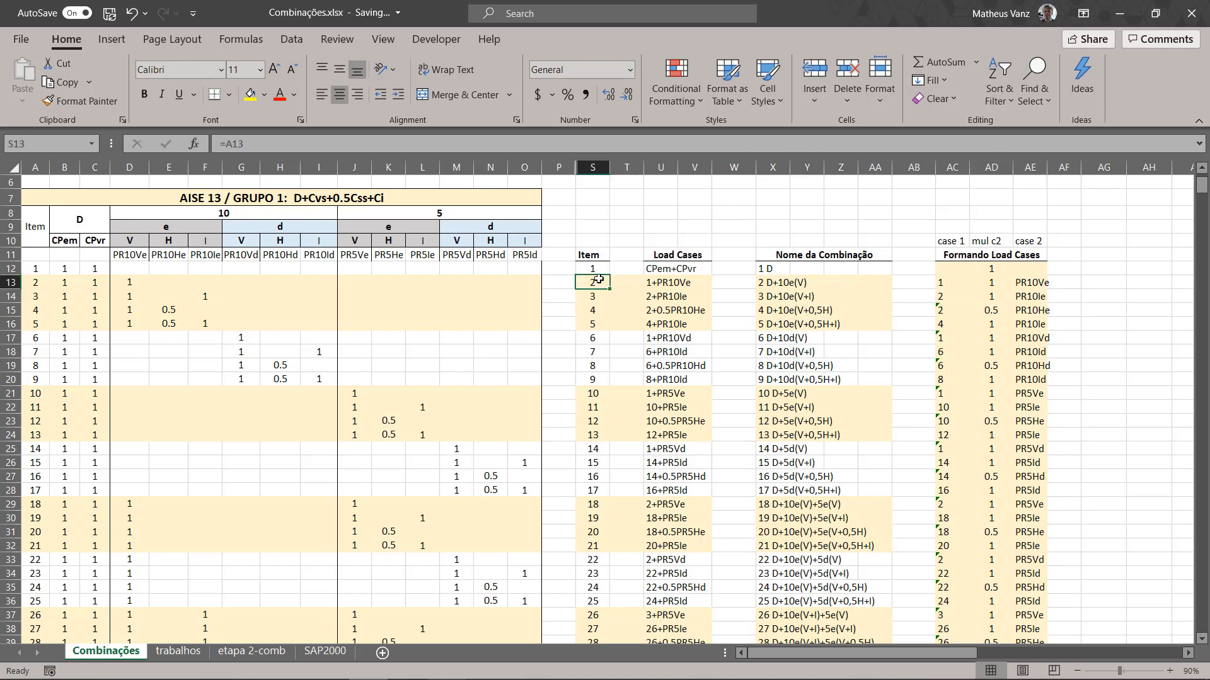
pyautogui.click(599, 271)
pyautogui.click(783, 270)
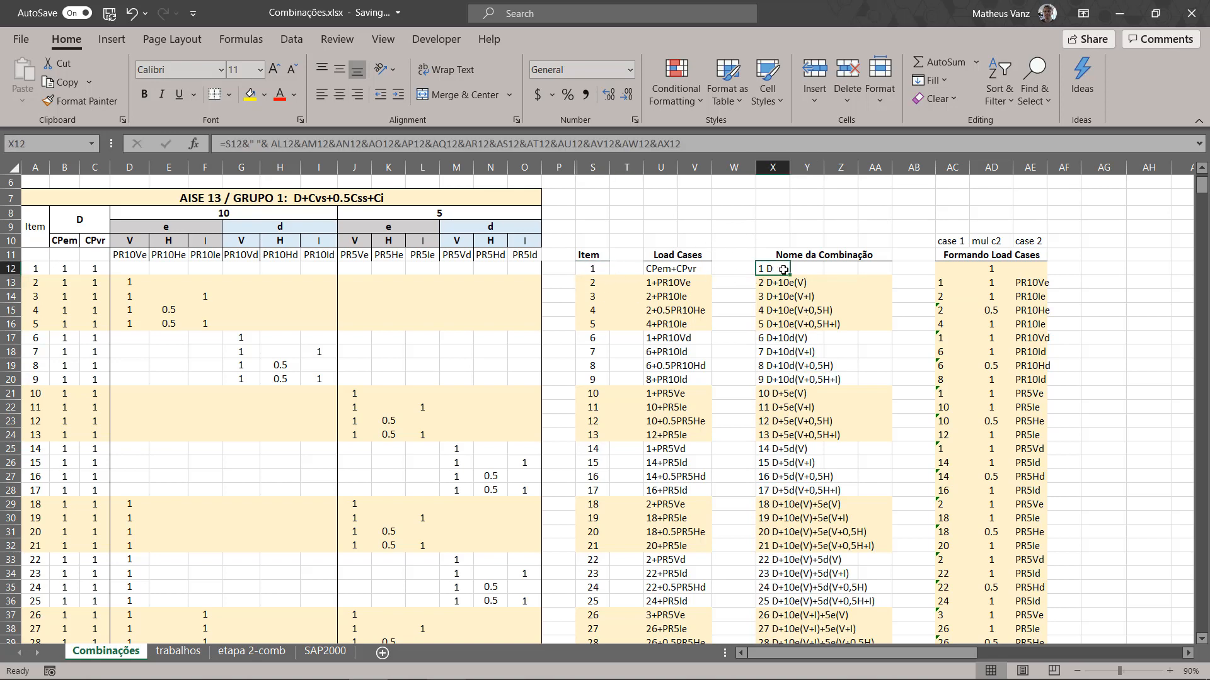
pyautogui.click(591, 284)
pyautogui.click(768, 284)
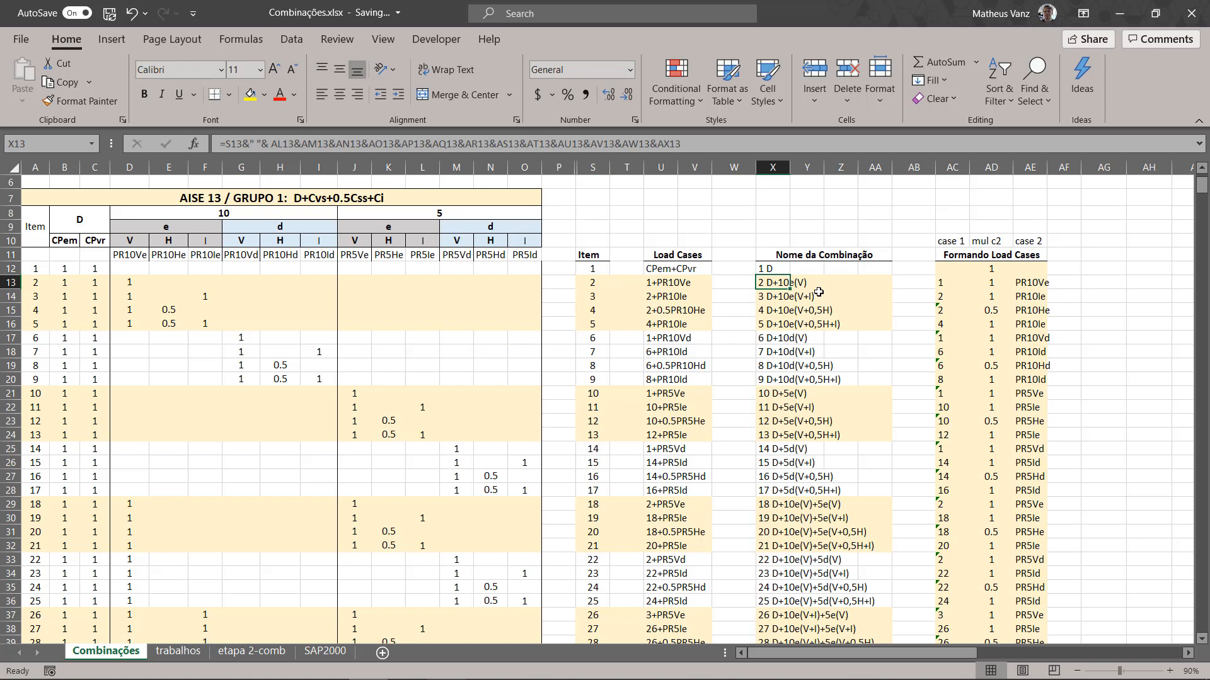
pyautogui.click(596, 392)
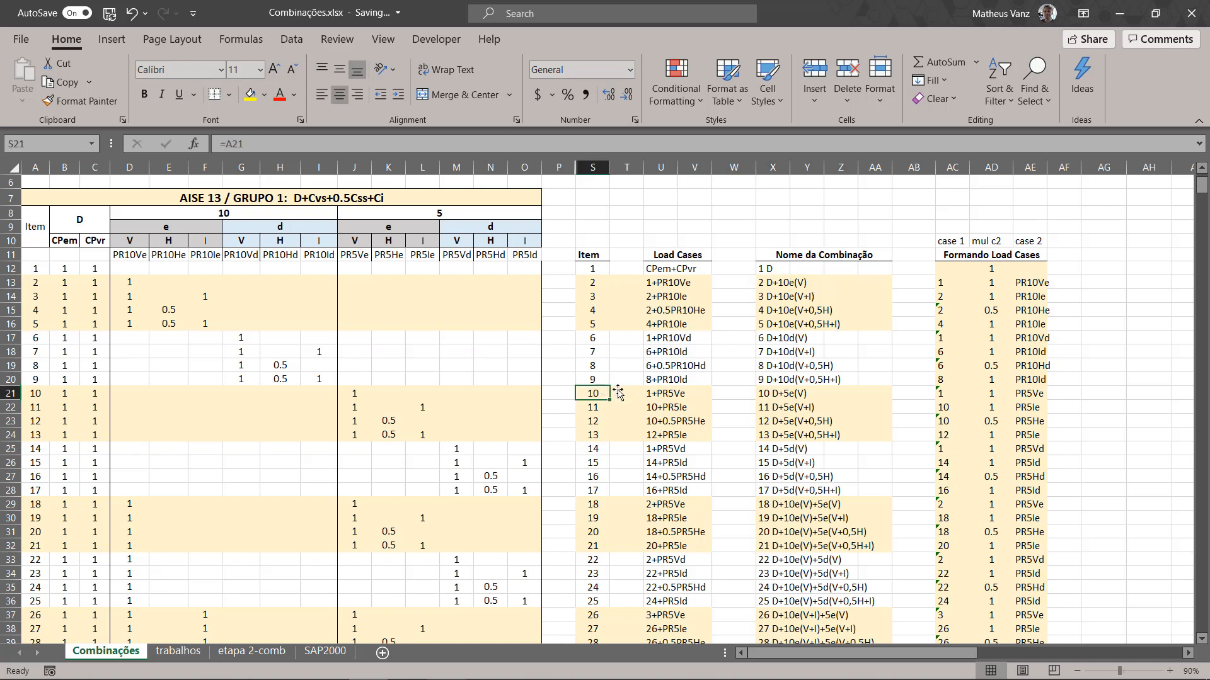
pyautogui.click(776, 396)
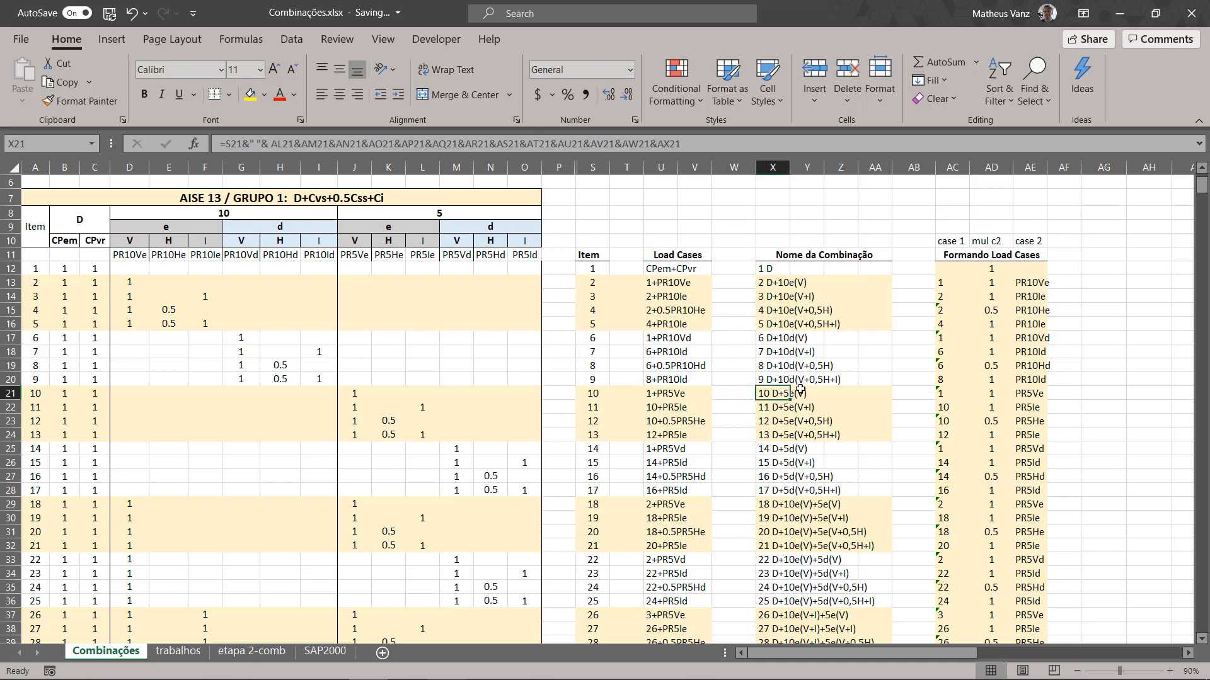
pyautogui.moveTo(770, 397)
pyautogui.mouseDown()
pyautogui.moveTo(800, 382)
pyautogui.moveTo(866, 384)
pyautogui.moveTo(788, 396)
pyautogui.mouseUp()
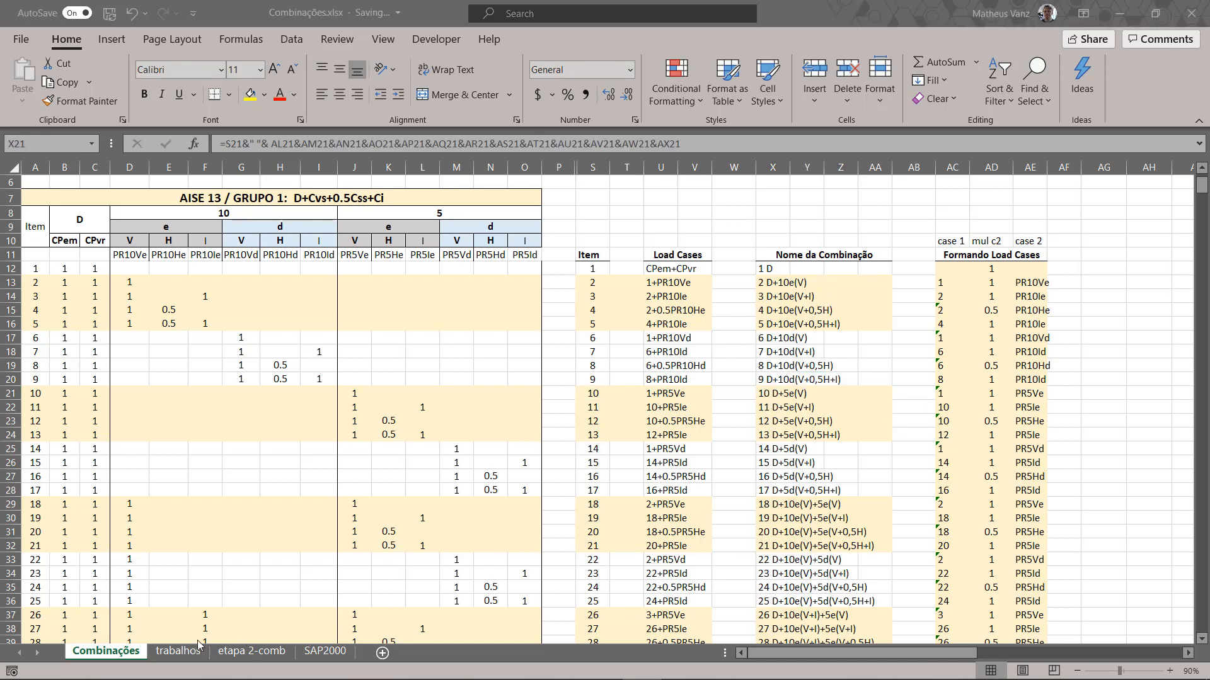
# Step: Copy the caso 2 load case names in M3:M161 of the Adição de linhas block on the trabalhos sheet
pyautogui.click(179, 653)
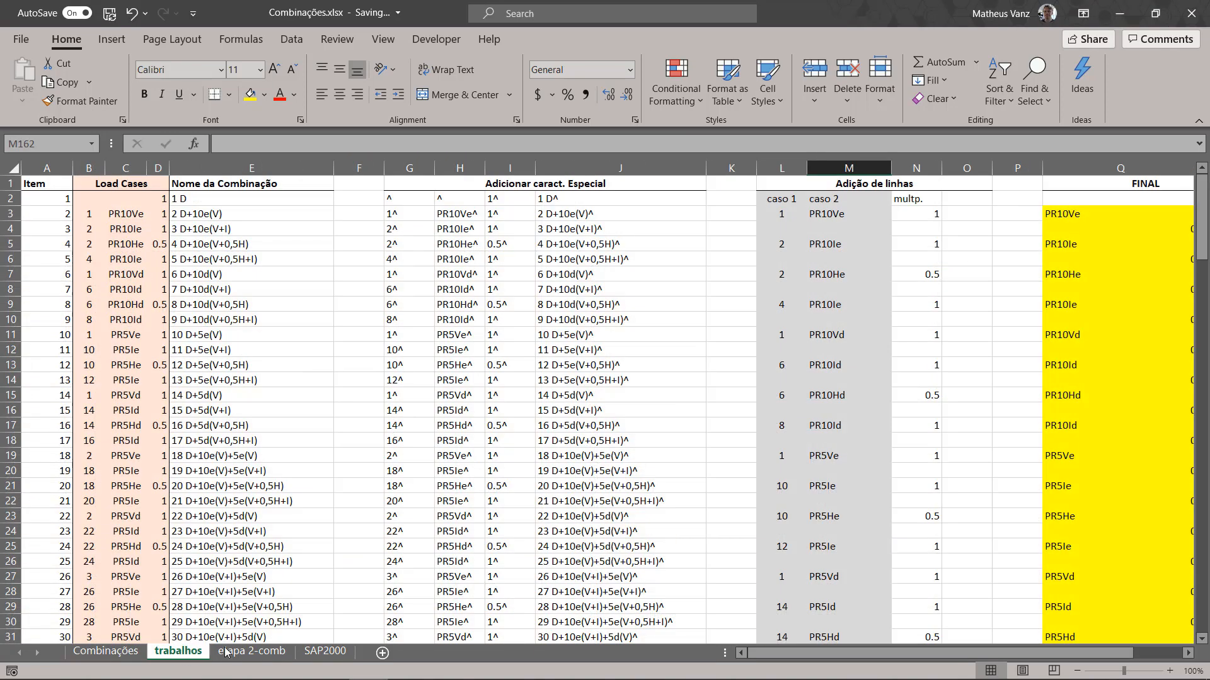
pyautogui.click(855, 332)
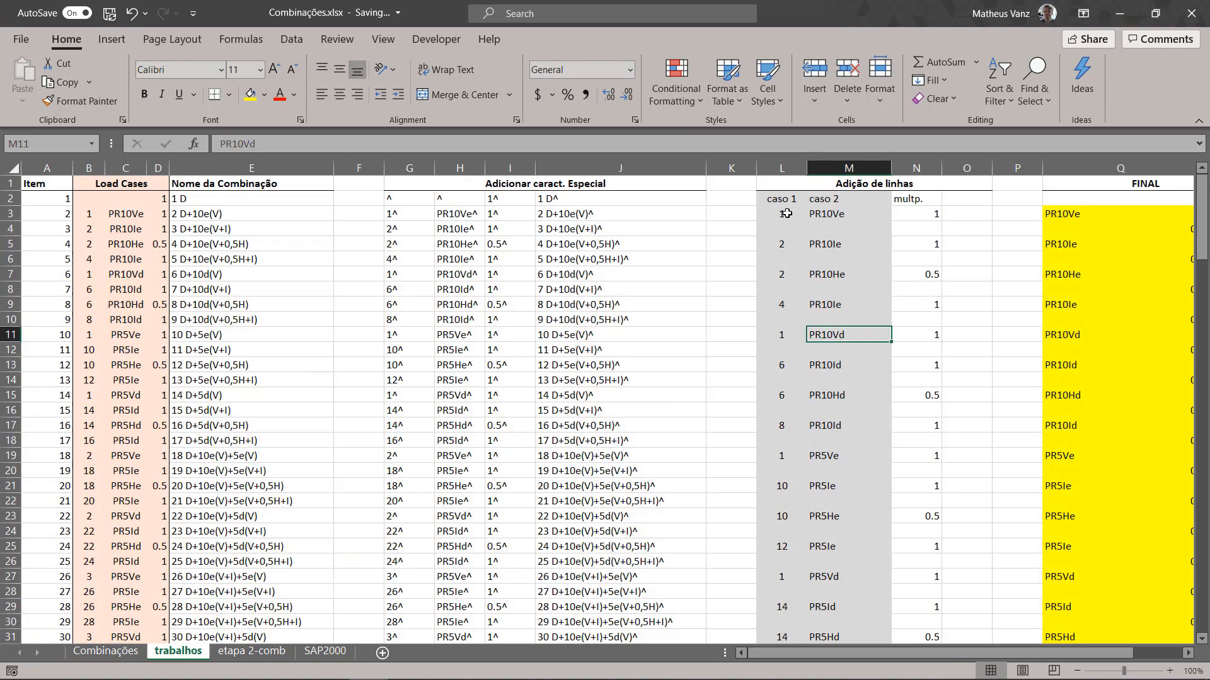
pyautogui.moveTo(782, 212); pyautogui.dragTo(919, 495)
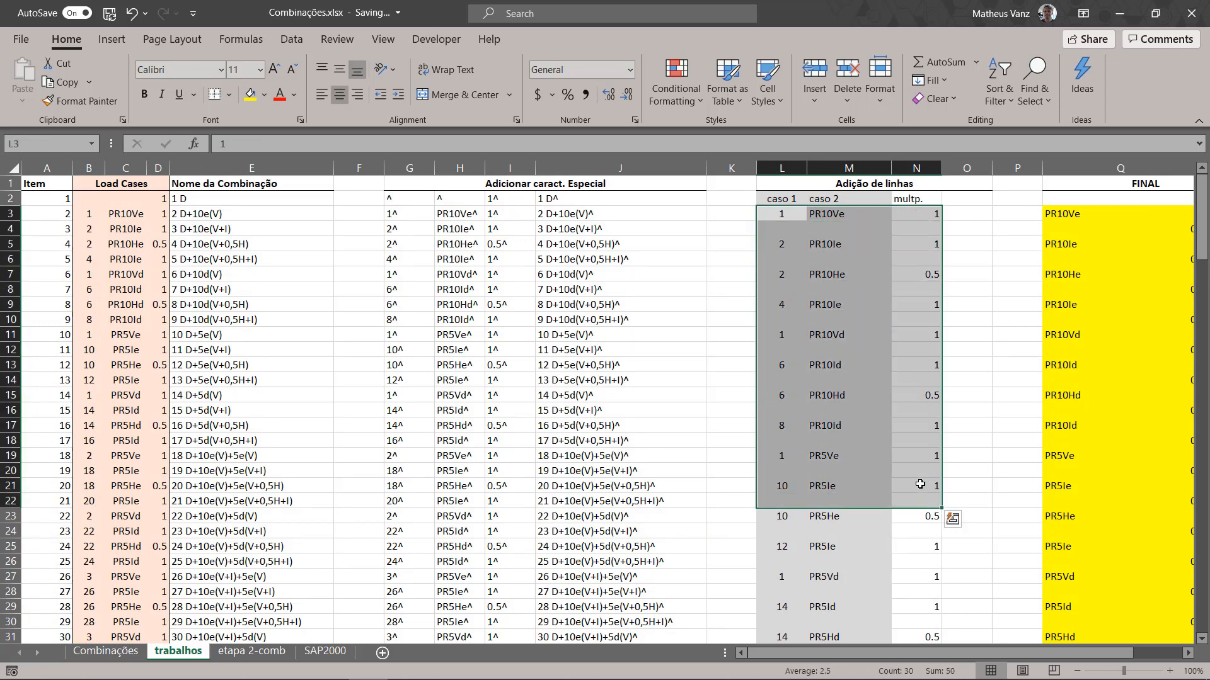
pyautogui.moveTo(866, 659); pyautogui.dragTo(917, 656)
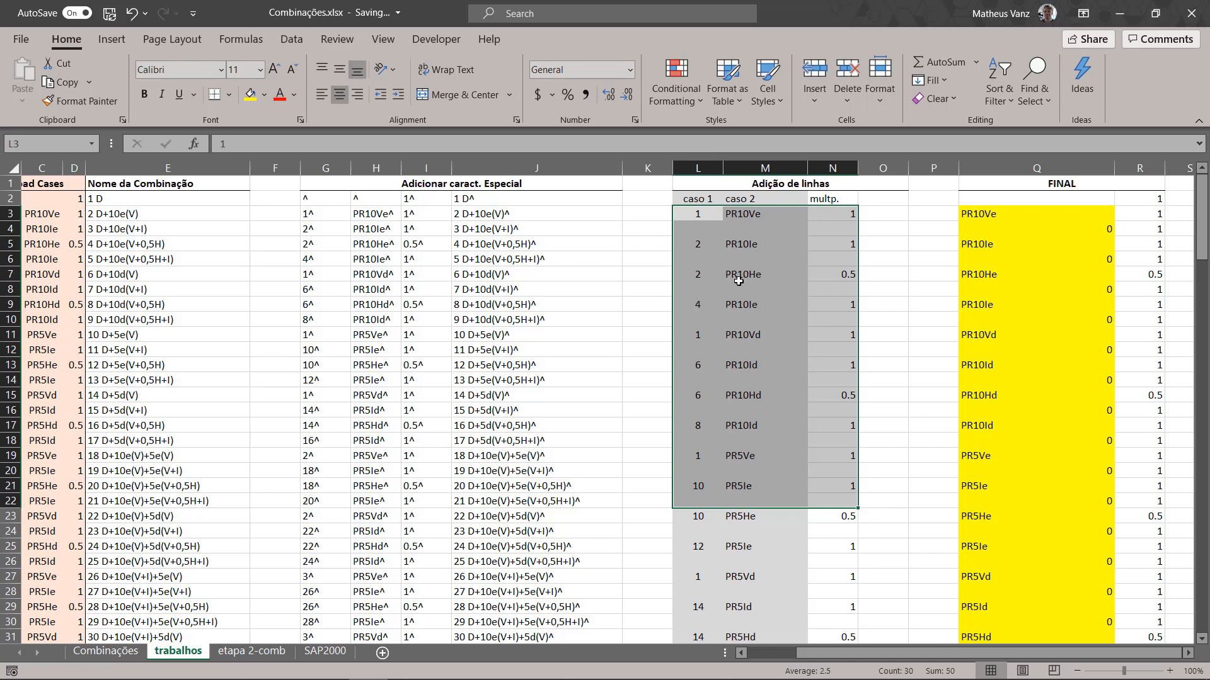
pyautogui.click(741, 214)
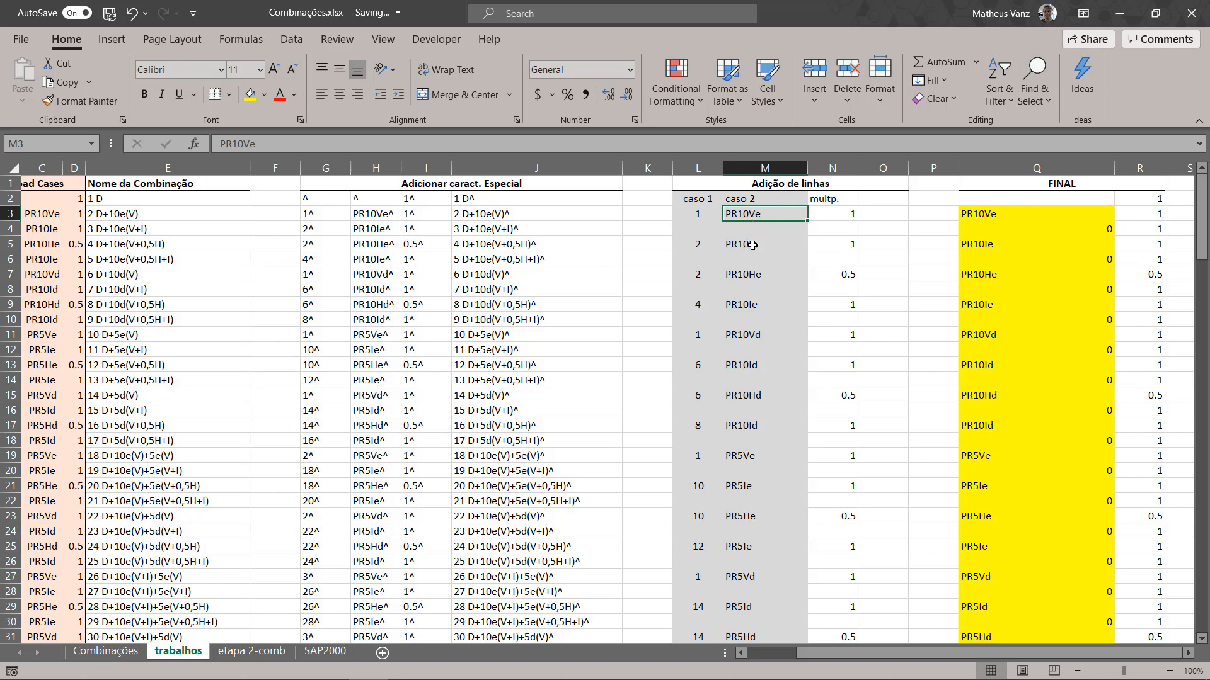
pyautogui.scroll(-20, 751, 245)
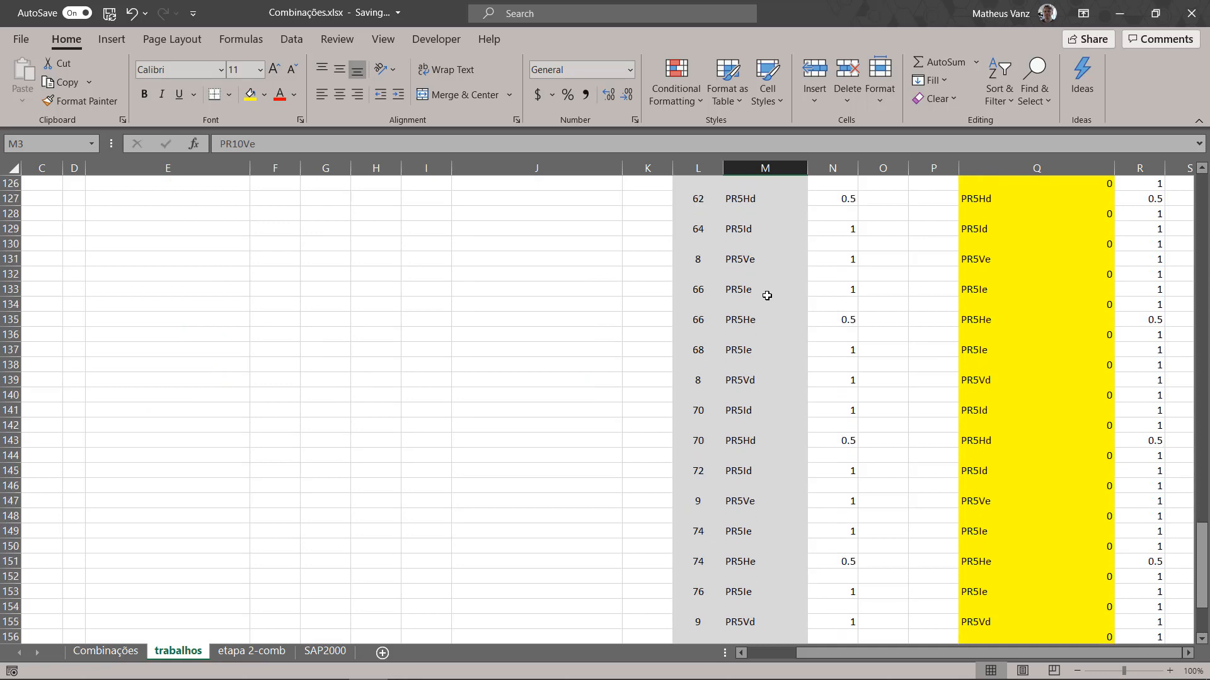
pyautogui.scroll(-15, 767, 296)
pyautogui.scroll(7, 762, 293)
pyautogui.keyDown('shift'); pyautogui.click(743, 334); pyautogui.keyUp('shift')
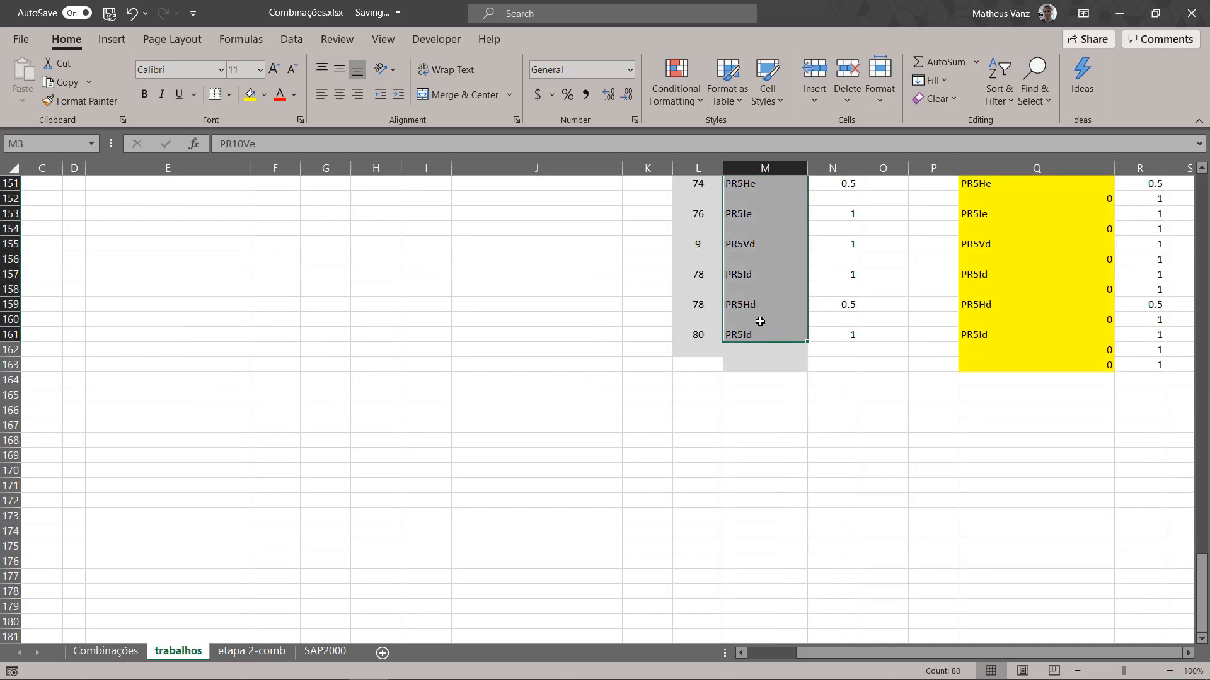
pyautogui.scroll(20, 761, 321)
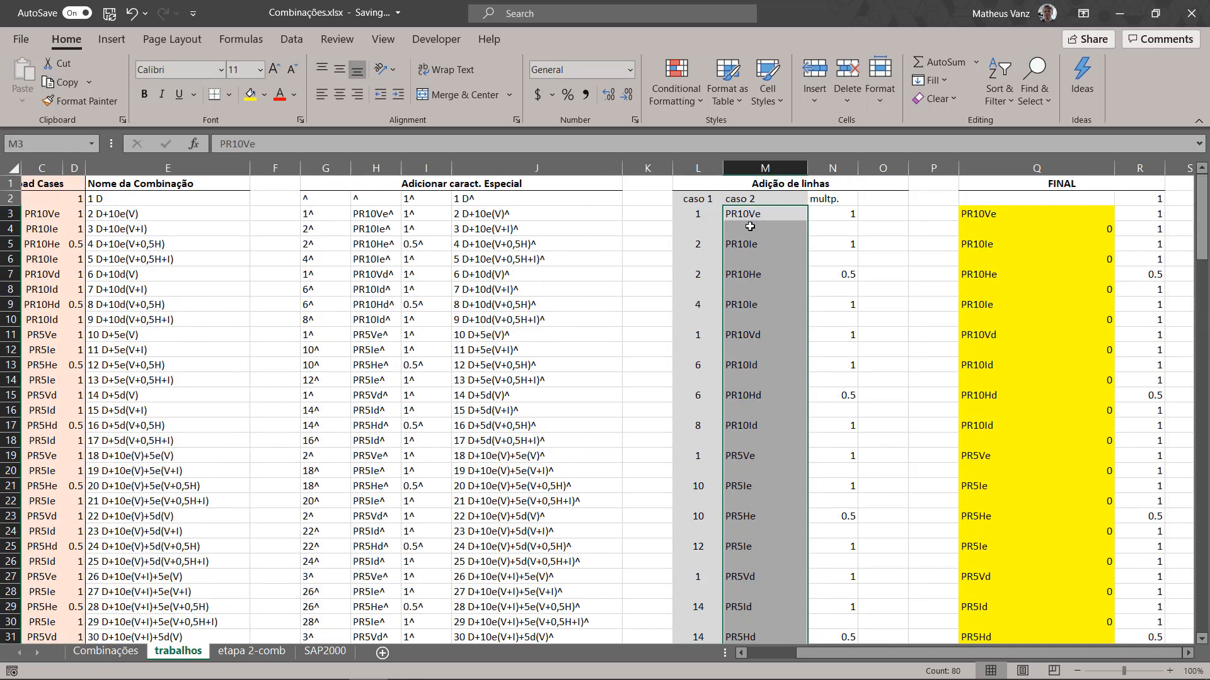
pyautogui.hotkey('ctrl', 'c')
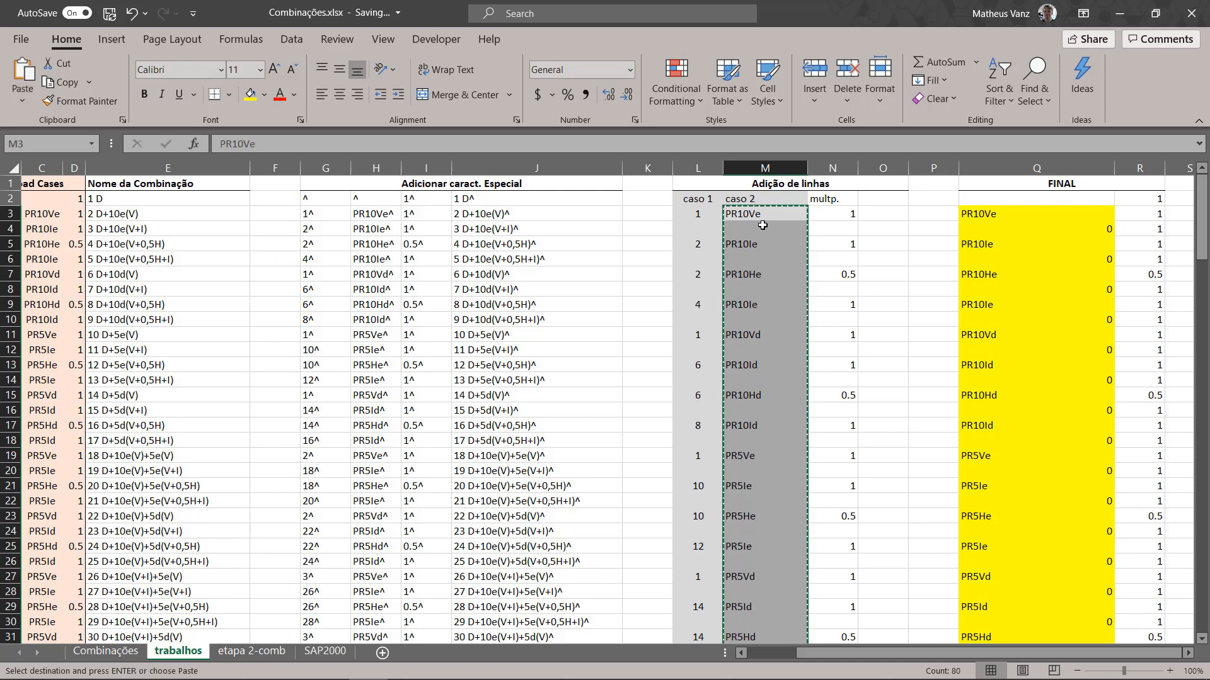
# Step: Paste the copied caso 2 names one row lower, starting at M4, and clear the leftover name in M3
pyautogui.click(756, 227)
pyautogui.press('Return')
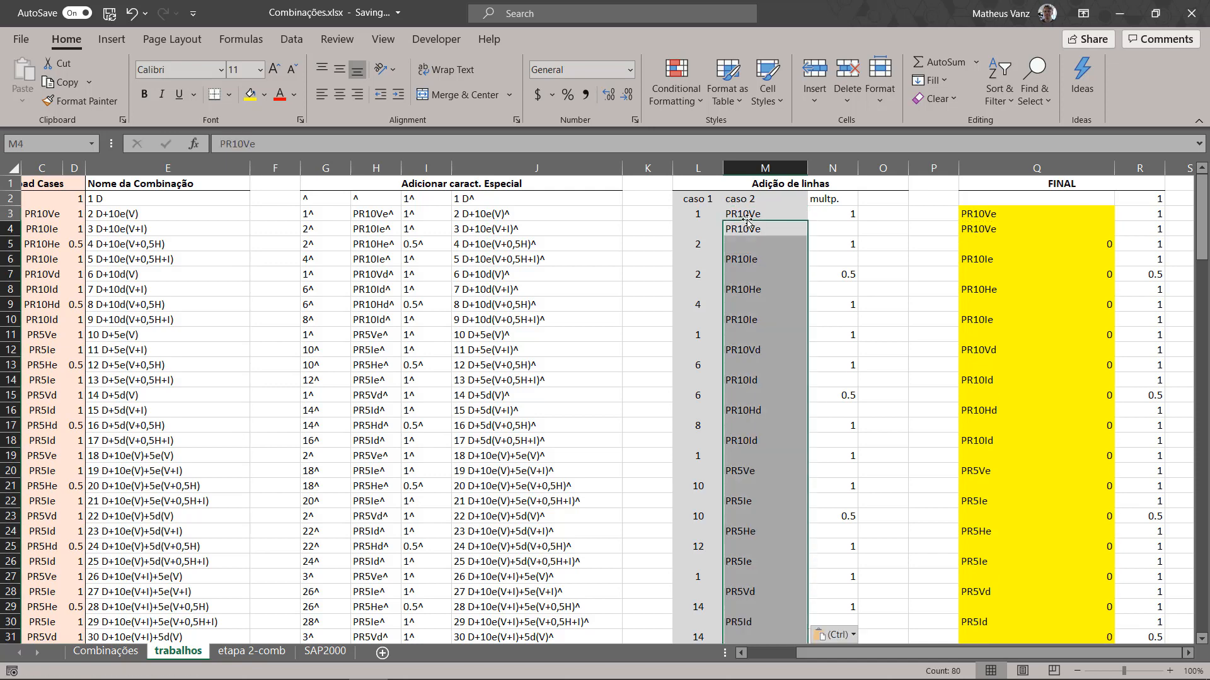
pyautogui.click(746, 208)
pyautogui.press('Delete')
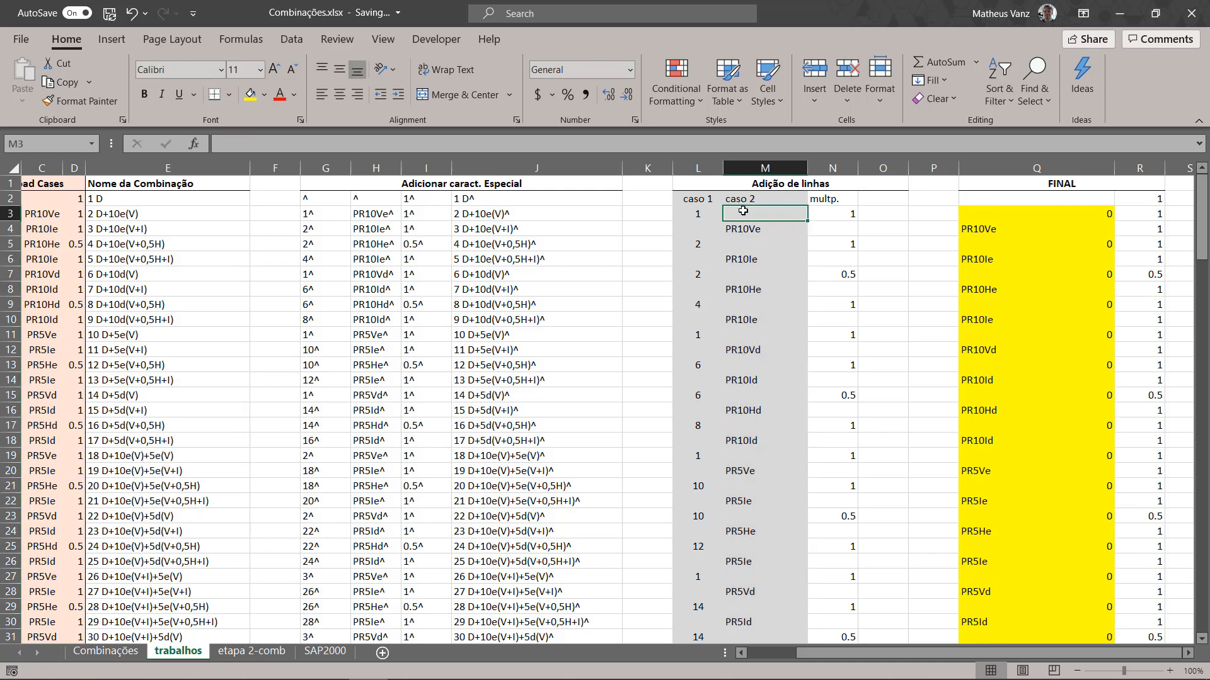
pyautogui.click(699, 213)
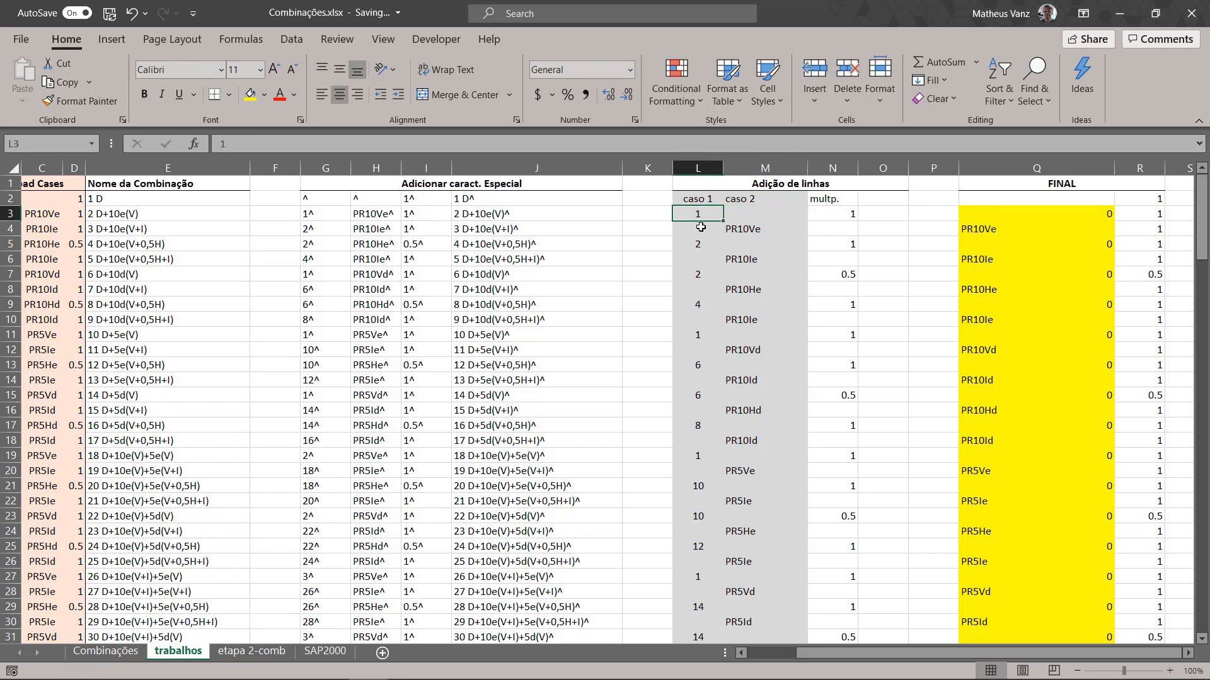
pyautogui.click(700, 226)
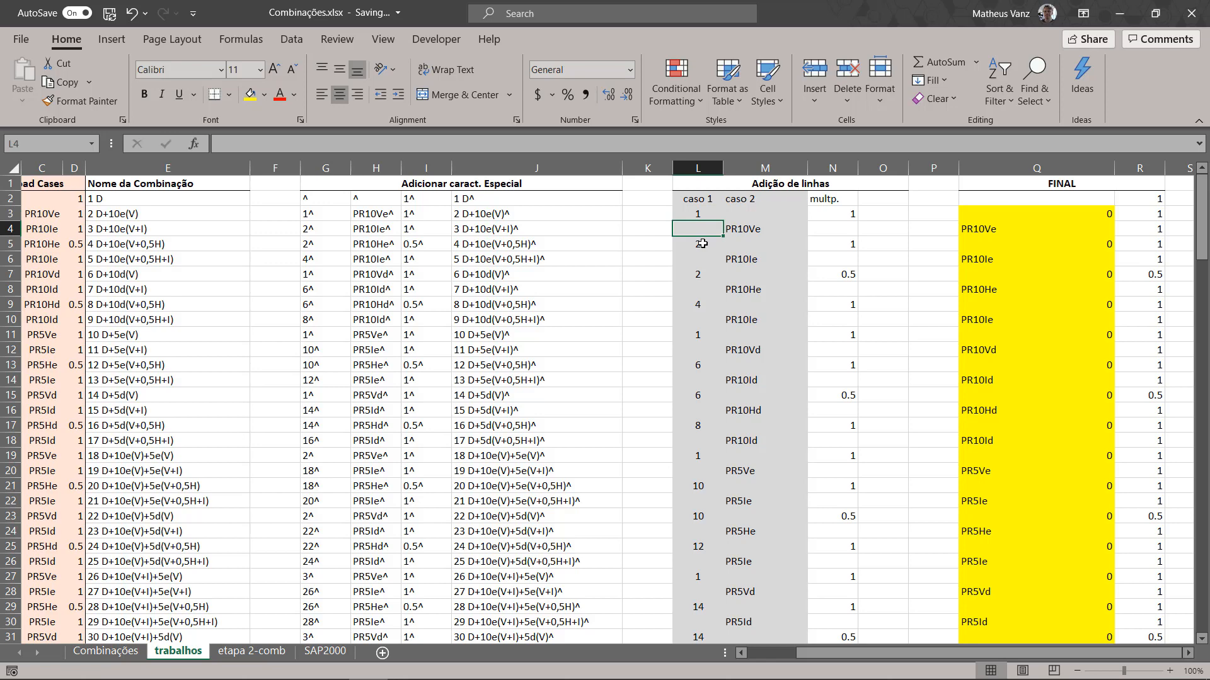
# Step: Examine the caso 1 entries in L3:L6 and the neighbouring caso 2 cell in row 3
pyautogui.click(702, 243)
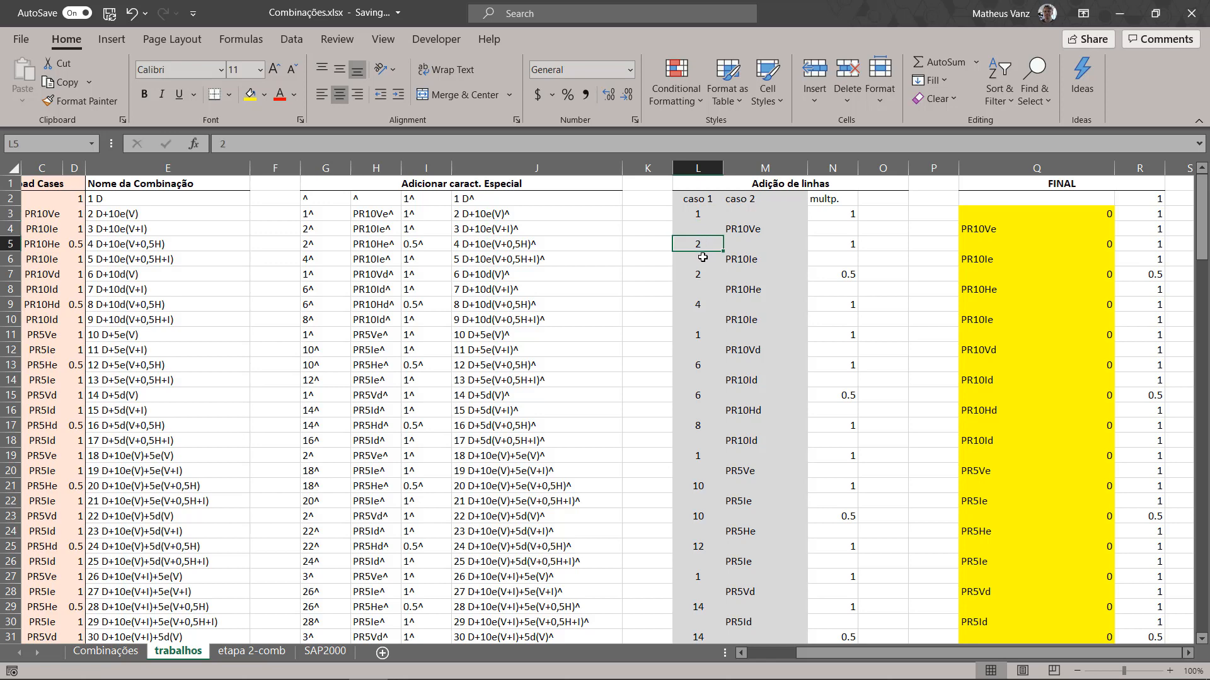
pyautogui.click(702, 257)
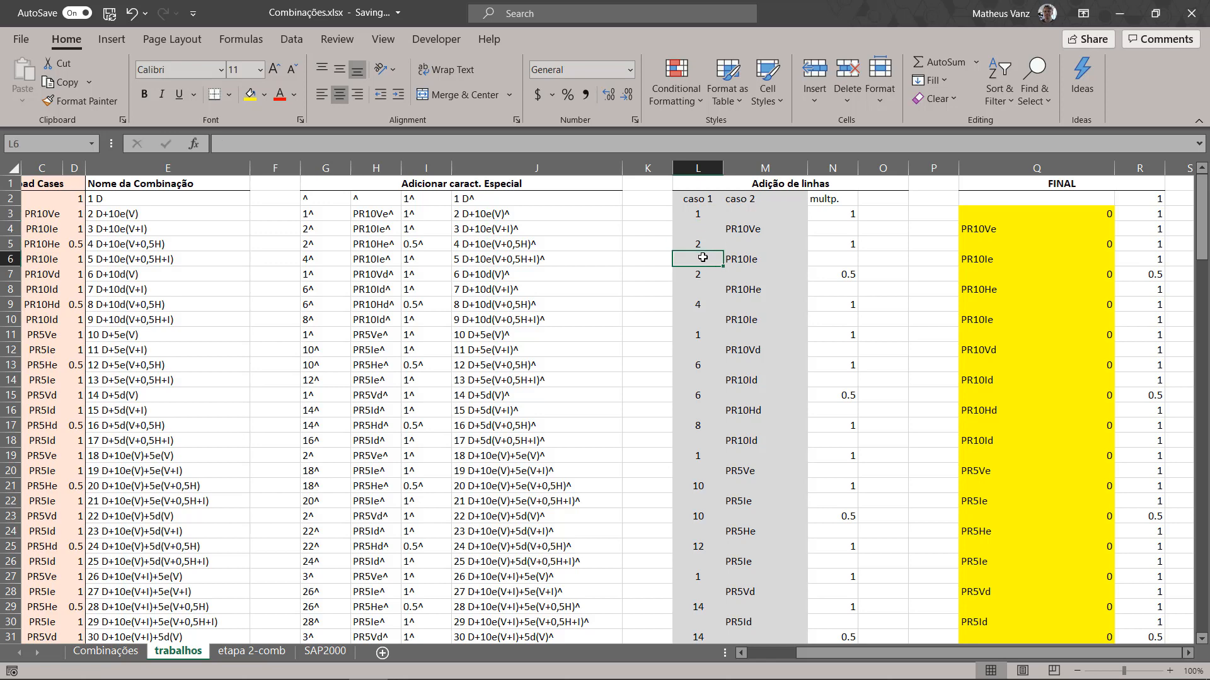
pyautogui.click(700, 217)
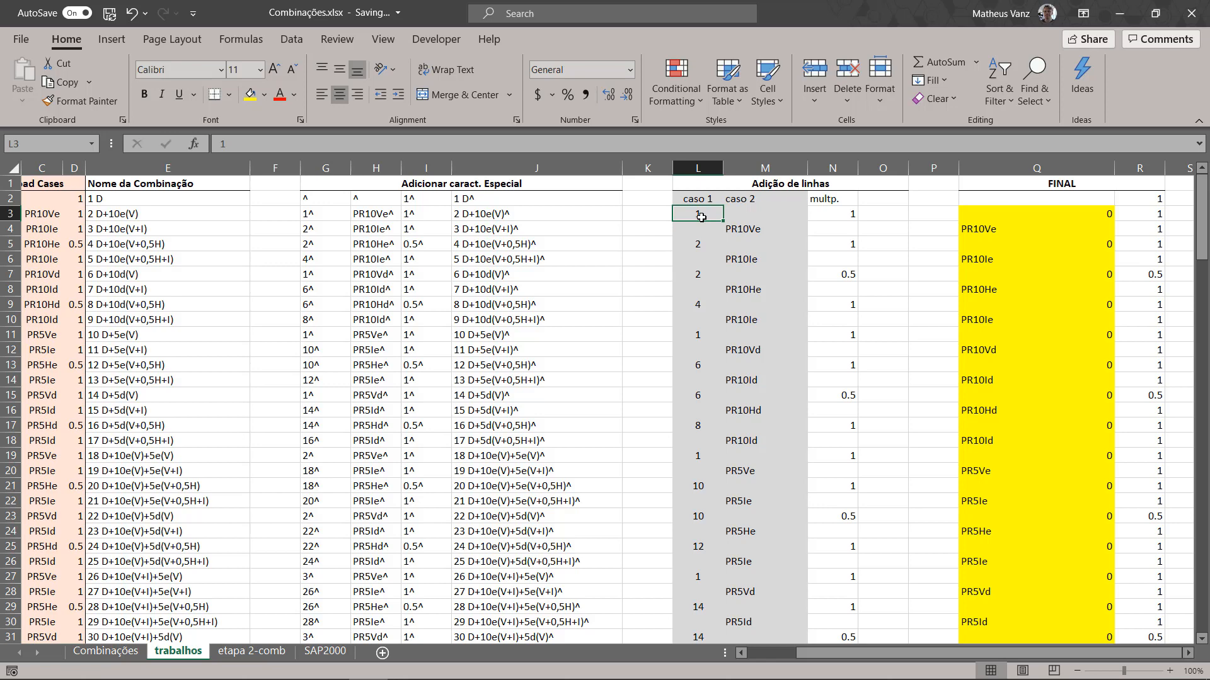
pyautogui.press('Right')
pyautogui.press('Left')
pyautogui.press('Right')
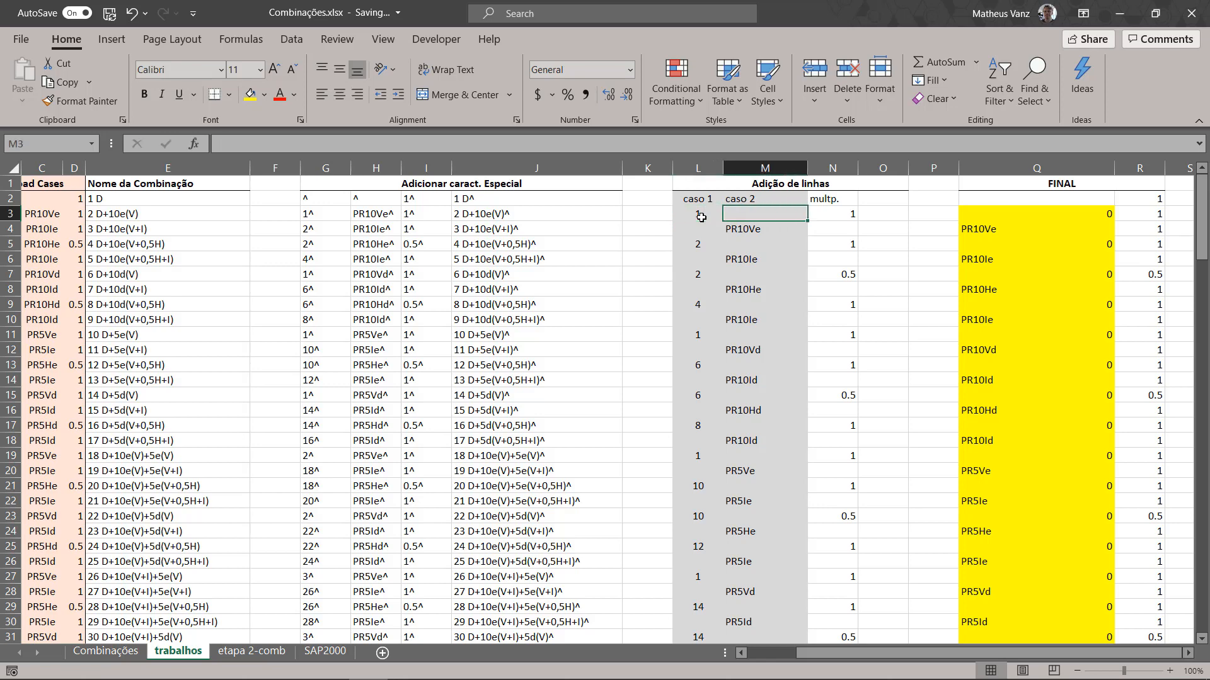
pyautogui.press('Left')
# Step: Start a VLOOKUP formula in O3, using the caso 1 number in L3 as the lookup value
pyautogui.press('Right')
pyautogui.press('Right')
pyautogui.press('Right')
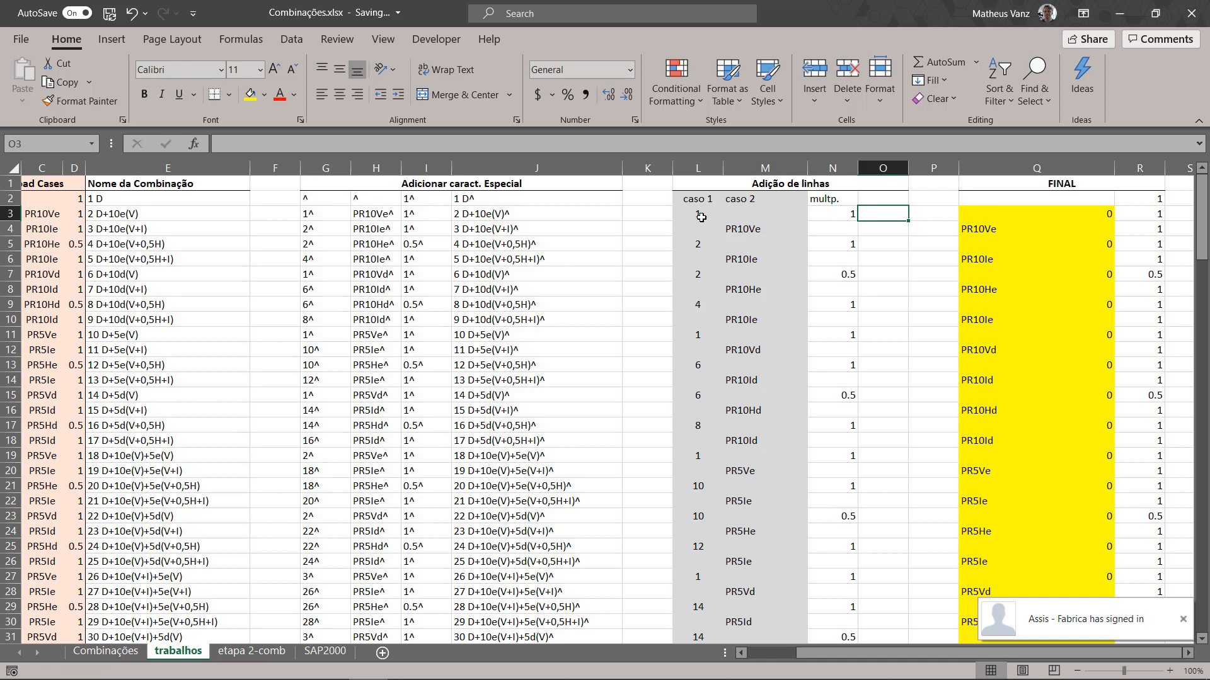
pyautogui.write('=')
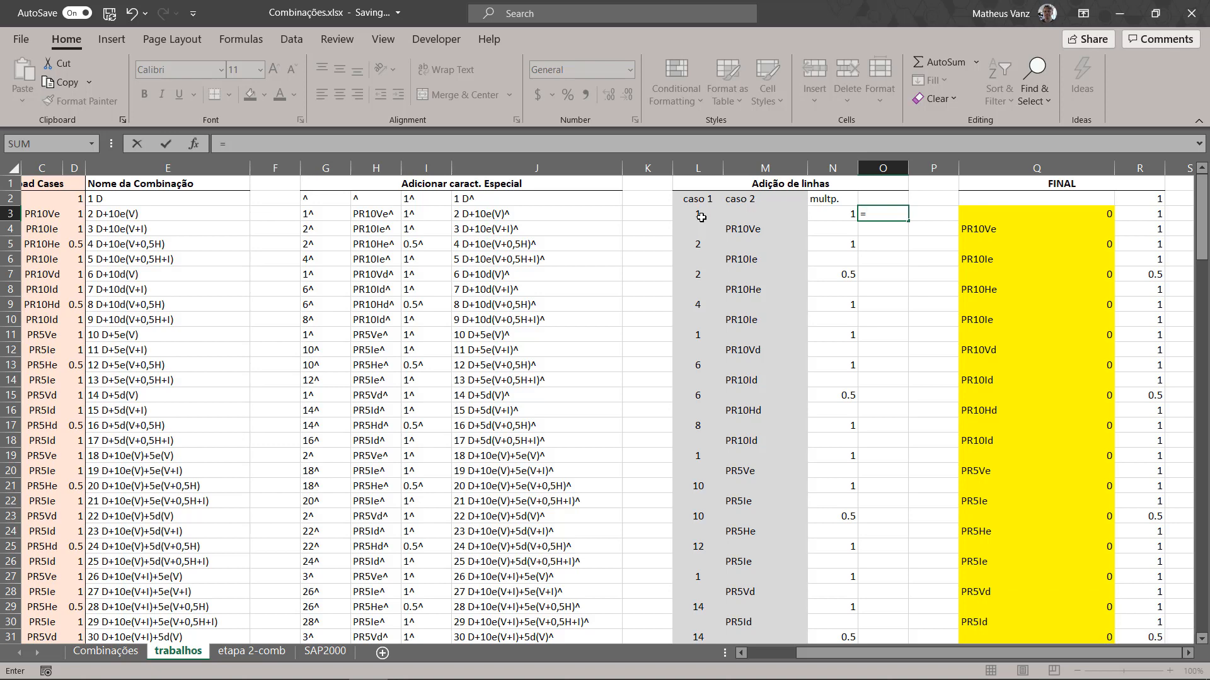
pyautogui.write('vl')
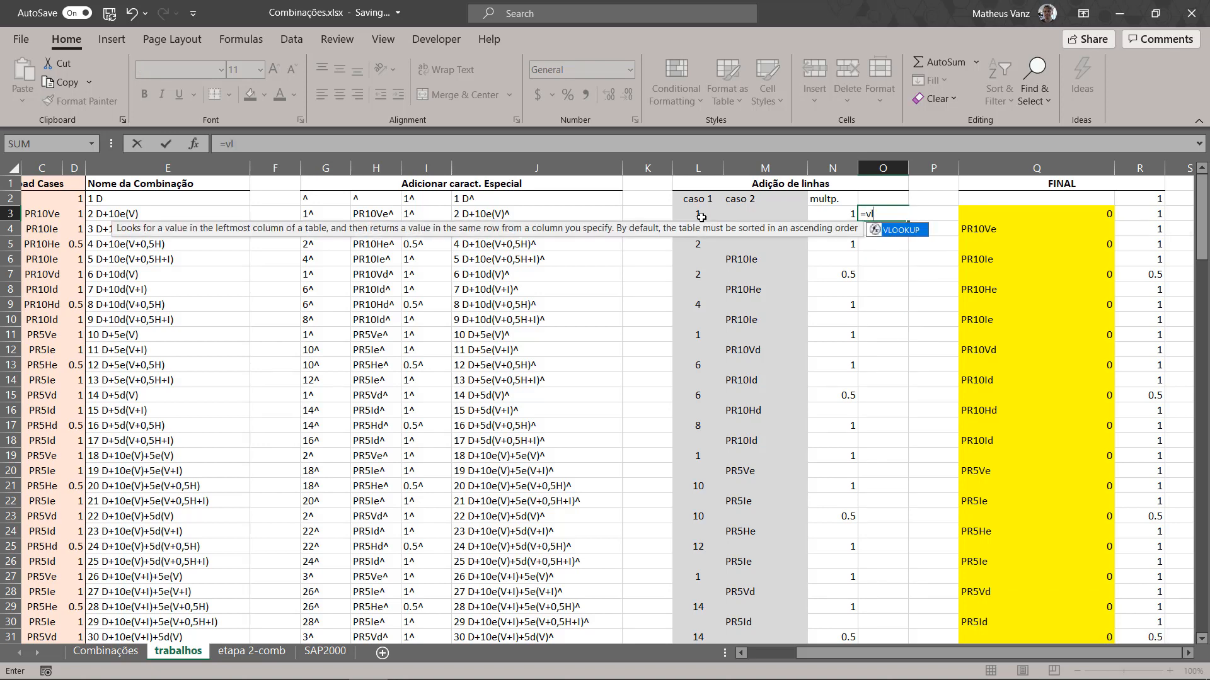
pyautogui.press('Tab')
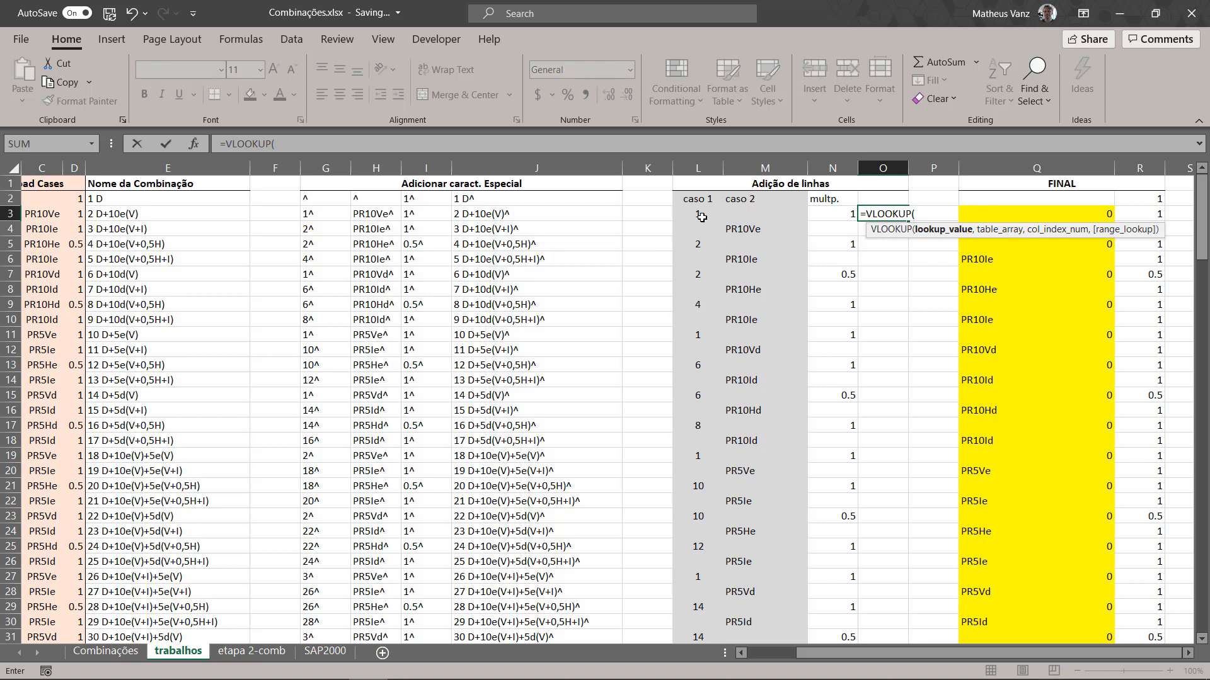
pyautogui.click(697, 217)
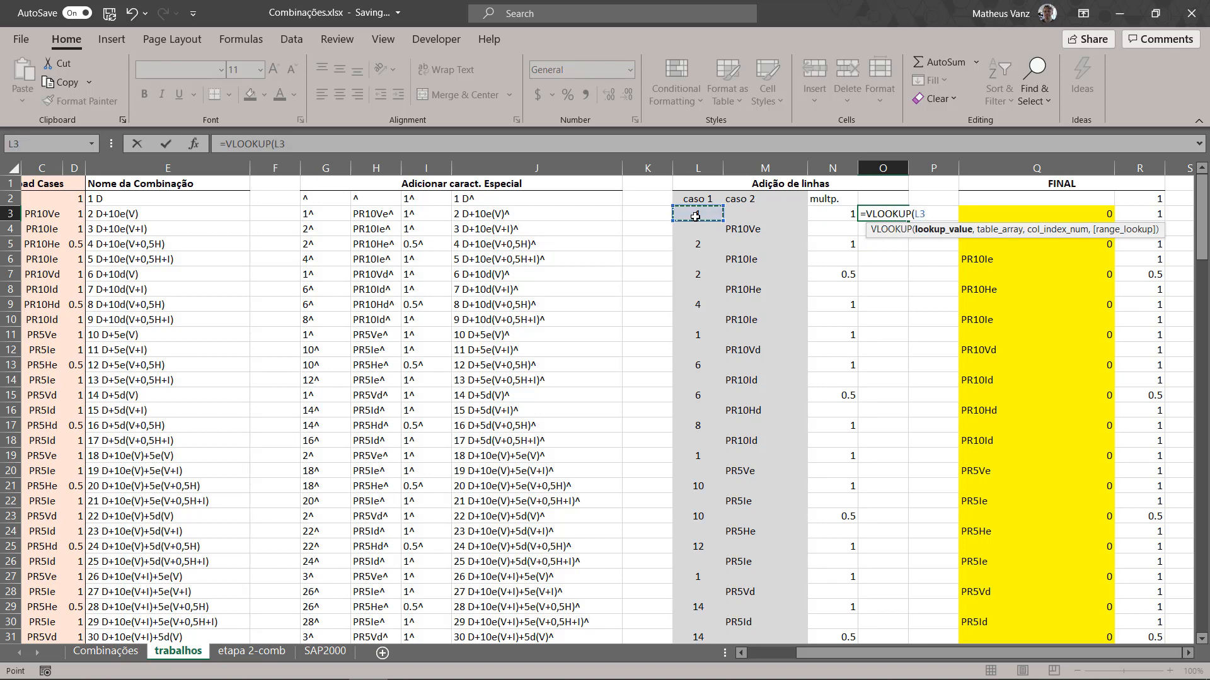
pyautogui.write(',')
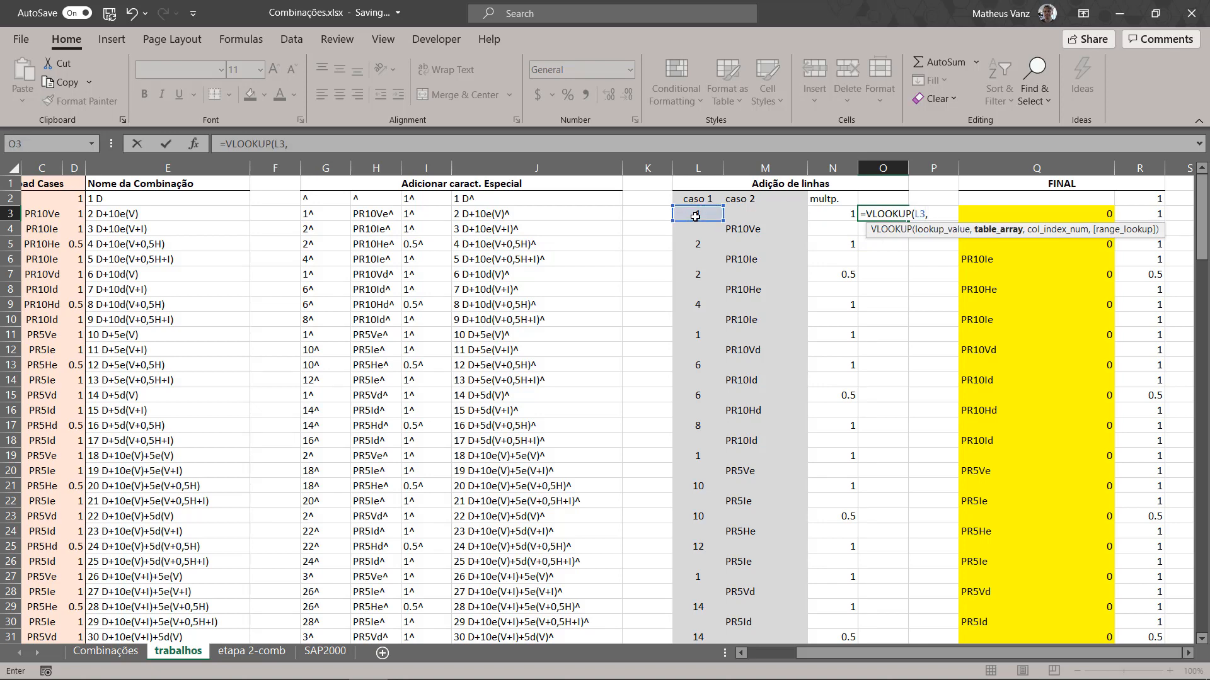
# Step: Set the VLOOKUP table array to A1:E82, covering the Item through Nome da Combinação columns
pyautogui.moveTo(801, 653); pyautogui.dragTo(754, 676)
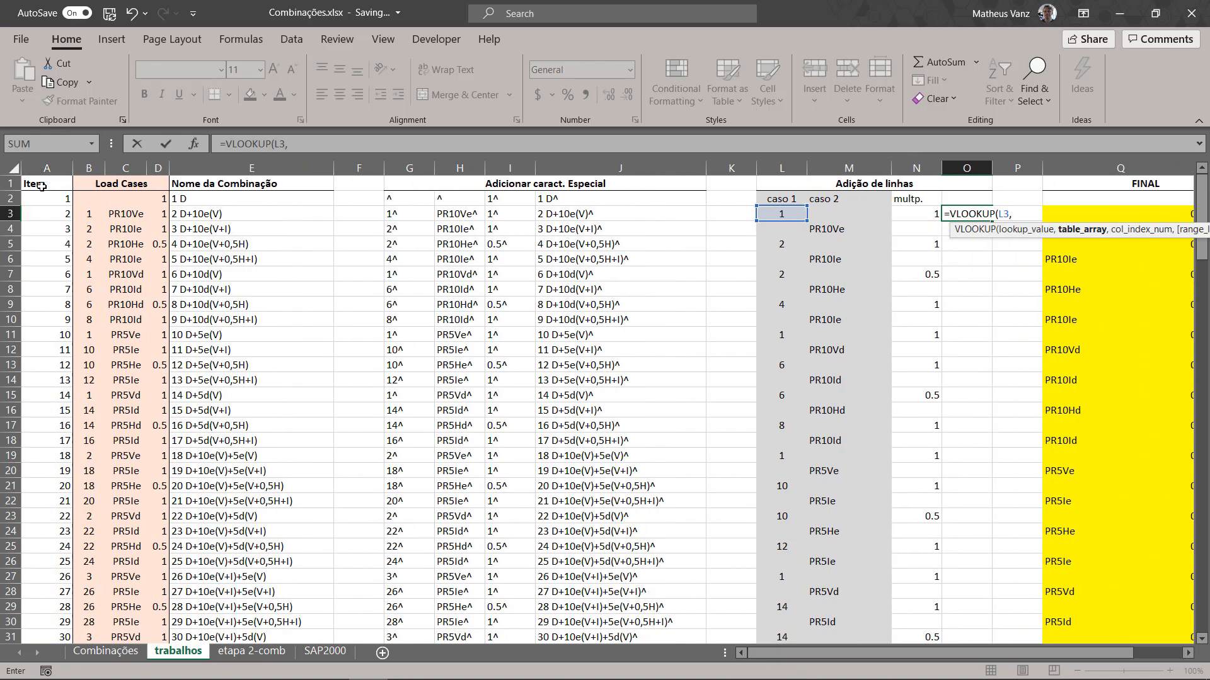
pyautogui.moveTo(41, 187); pyautogui.dragTo(218, 607)
pyautogui.scroll(9, 250, 413)
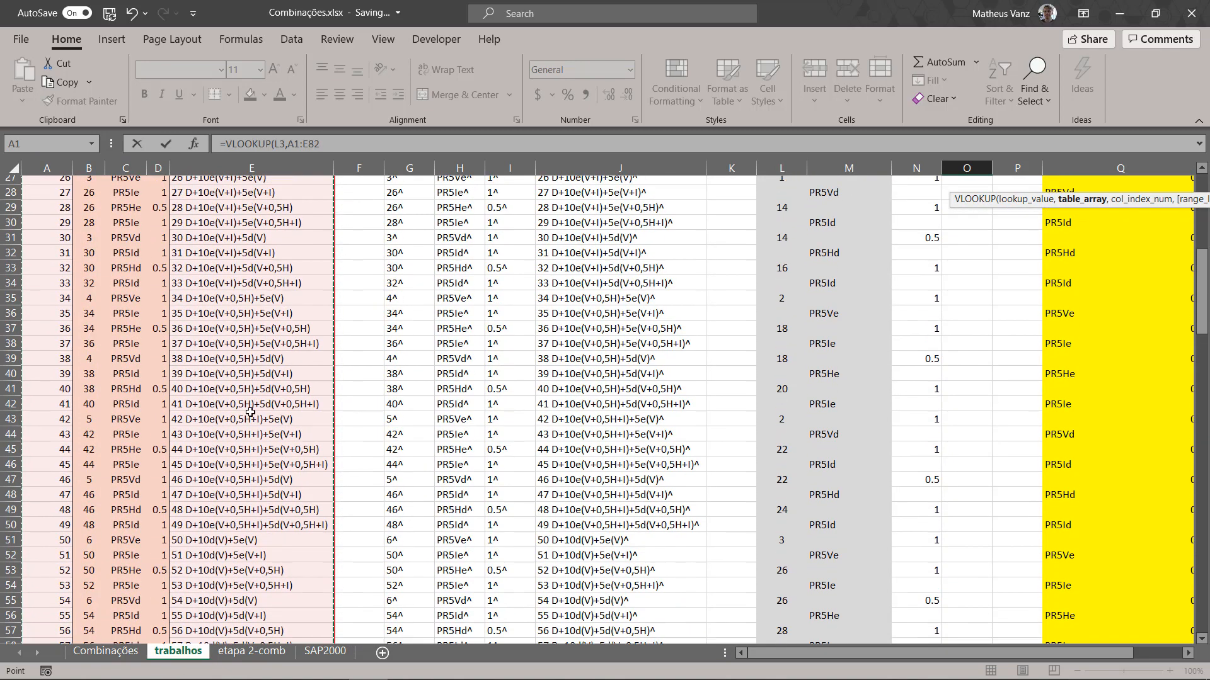
pyautogui.scroll(9, 250, 413)
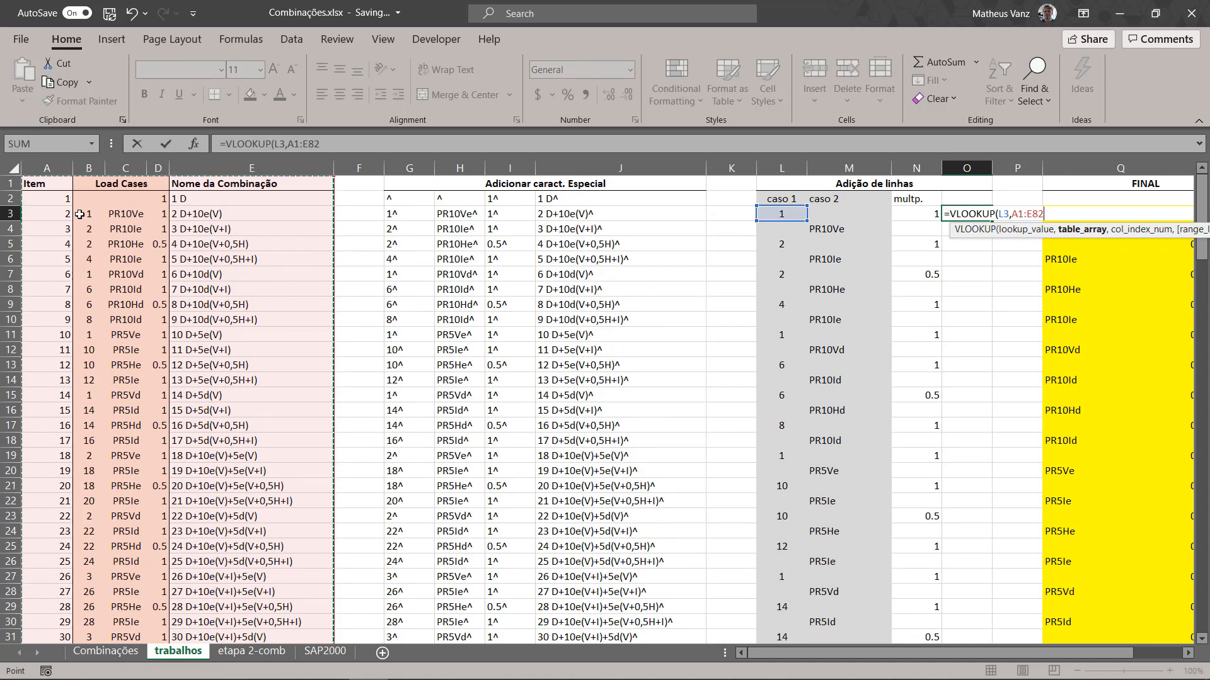
pyautogui.write(',5,false')
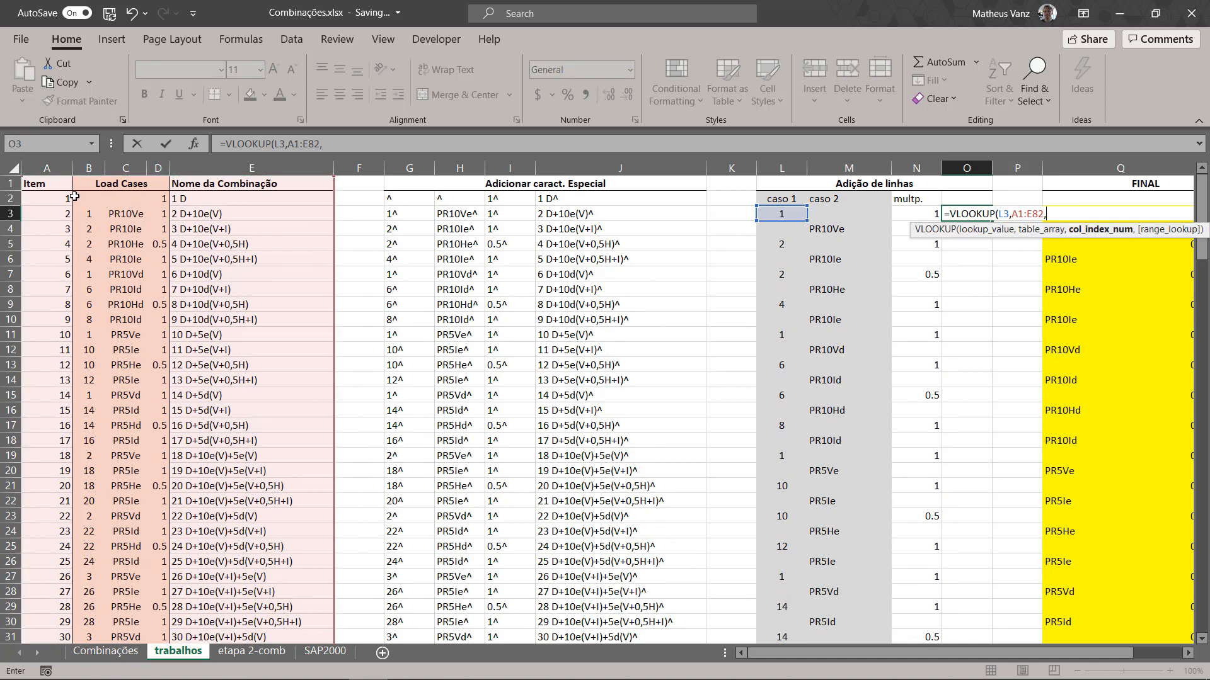
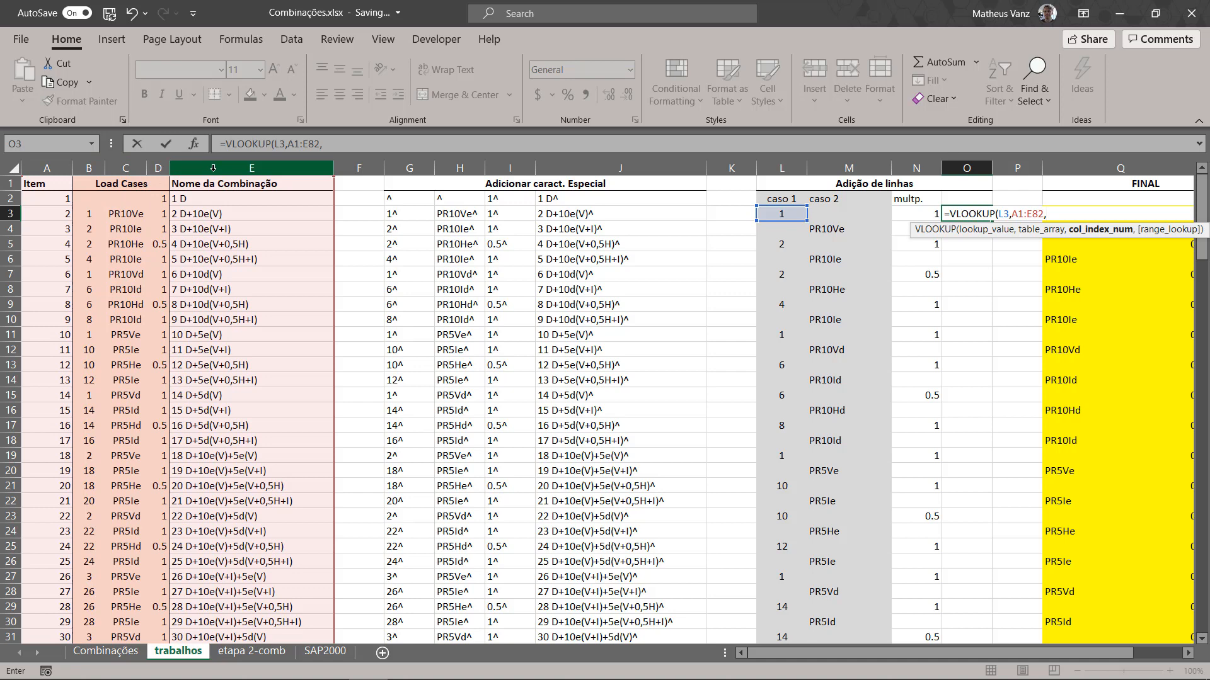
# Step: Complete the VLOOKUP in O3 with column index 5 and FALSE for an exact match, and copy it down to O12
pyautogui.write(',fa')
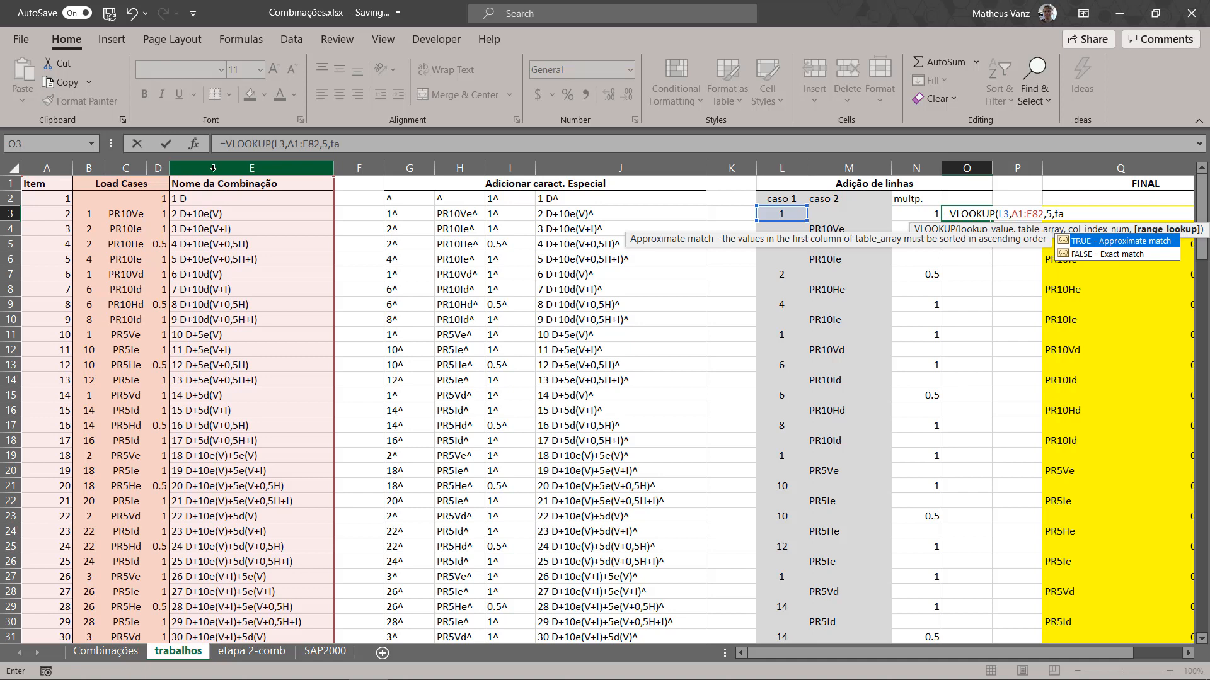
pyautogui.write(')')
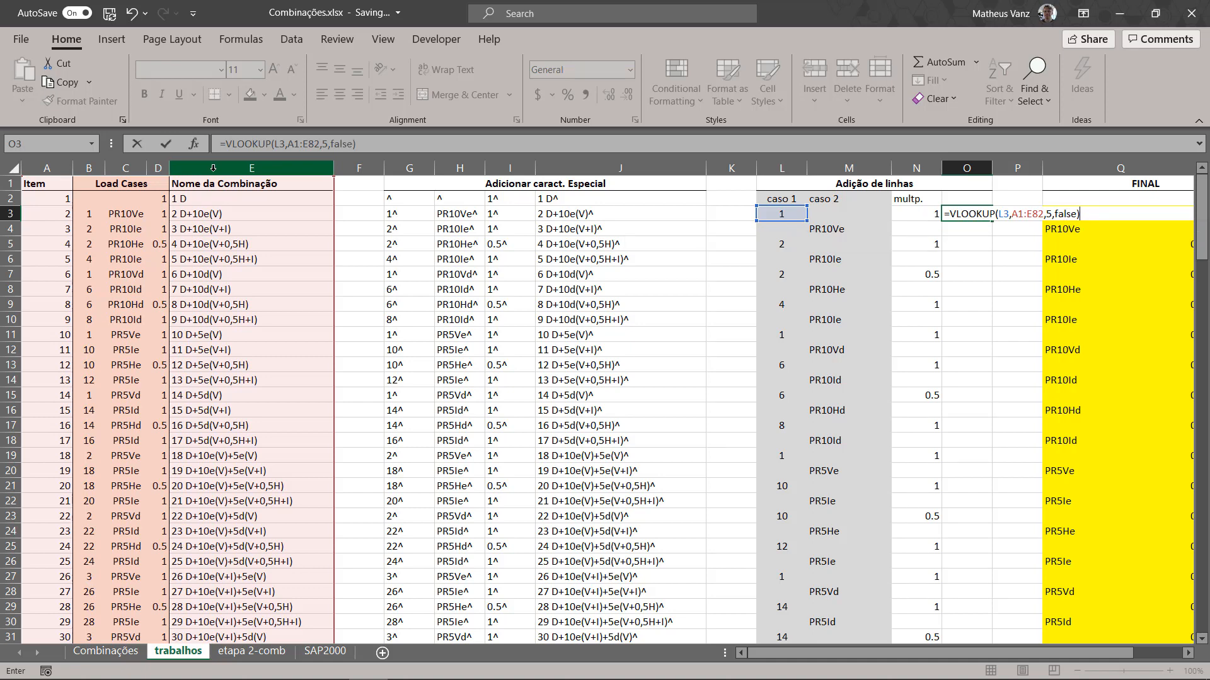
pyautogui.hotkey('ctrl', 'Return')
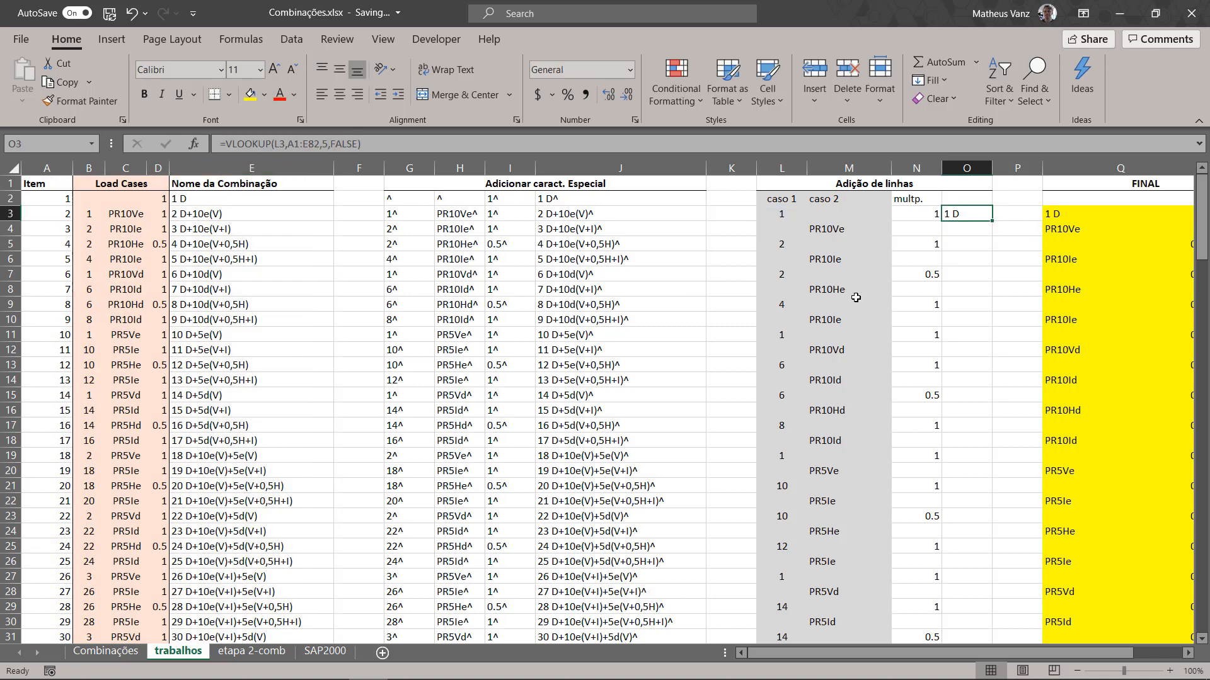
pyautogui.doubleClick(974, 213)
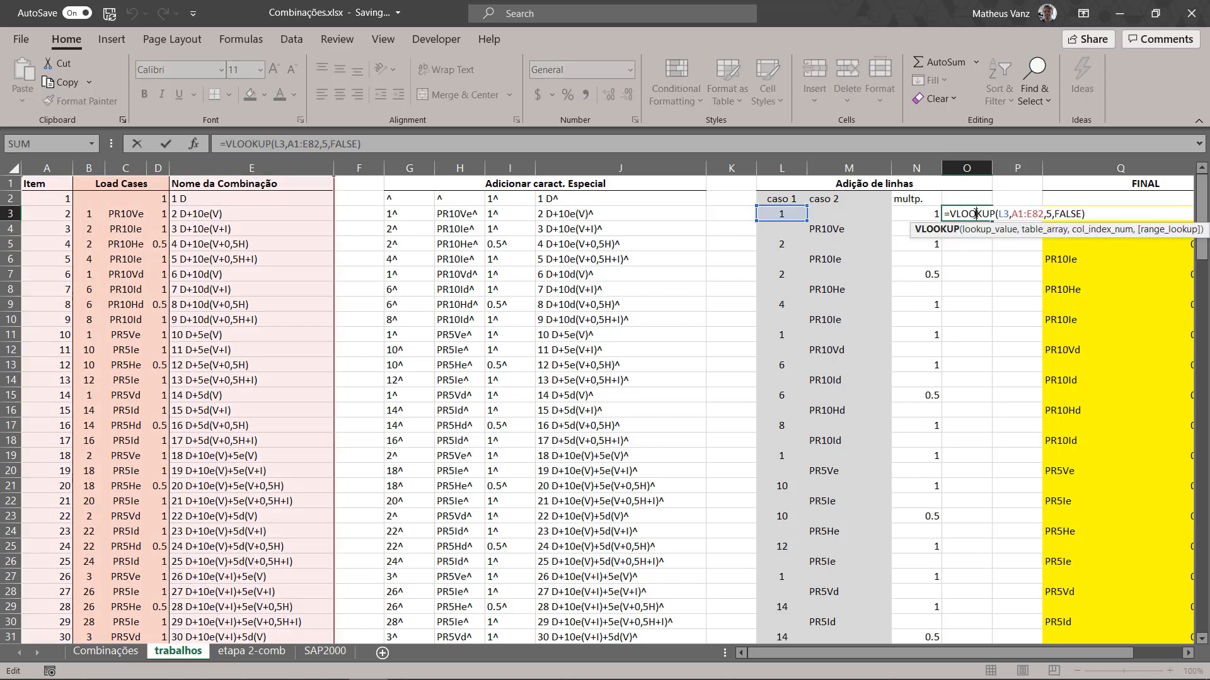
pyautogui.press('Escape')
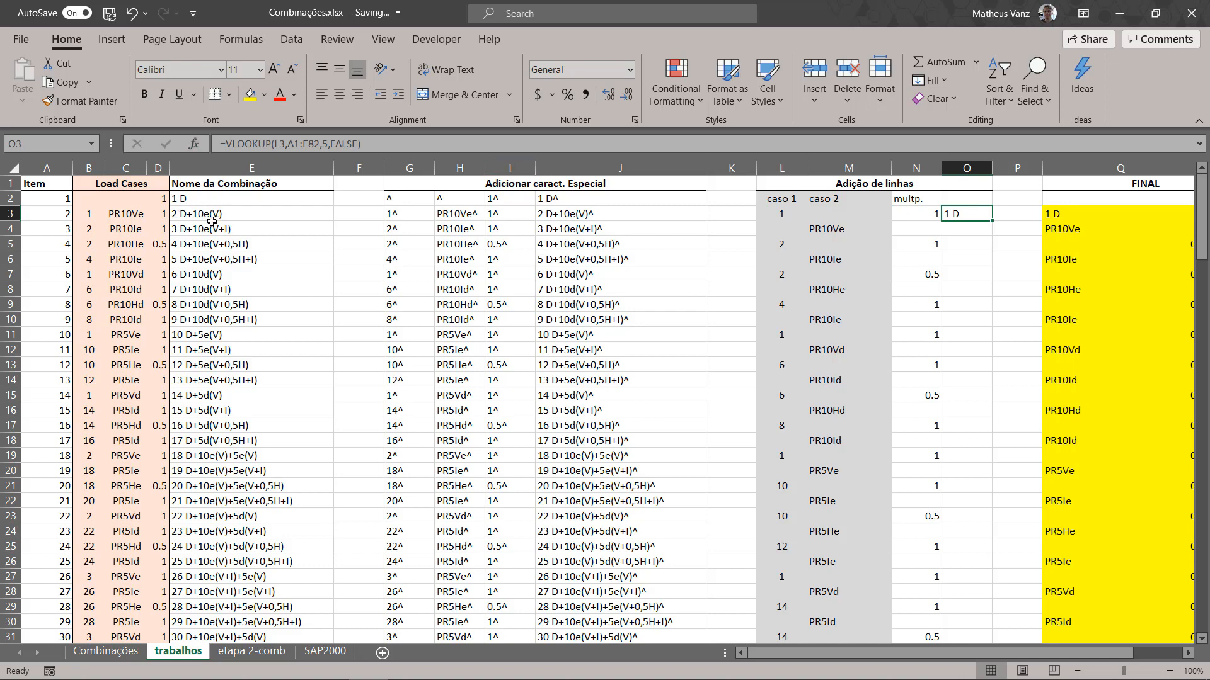
pyautogui.moveTo(993, 222); pyautogui.dragTo(1003, 357)
# Step: Wrap the VLOOKUP in O4 in IFERROR with an empty string ("") as fallback, and copy the formula through column O
pyautogui.click(967, 229)
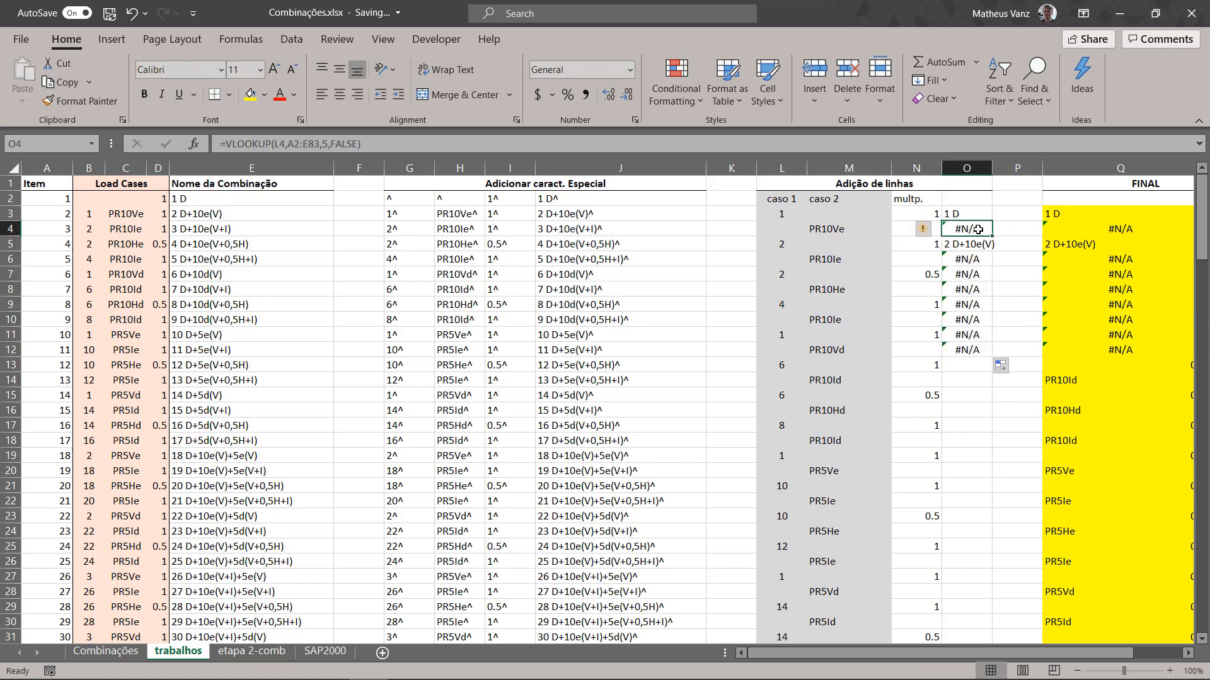
pyautogui.click(228, 144)
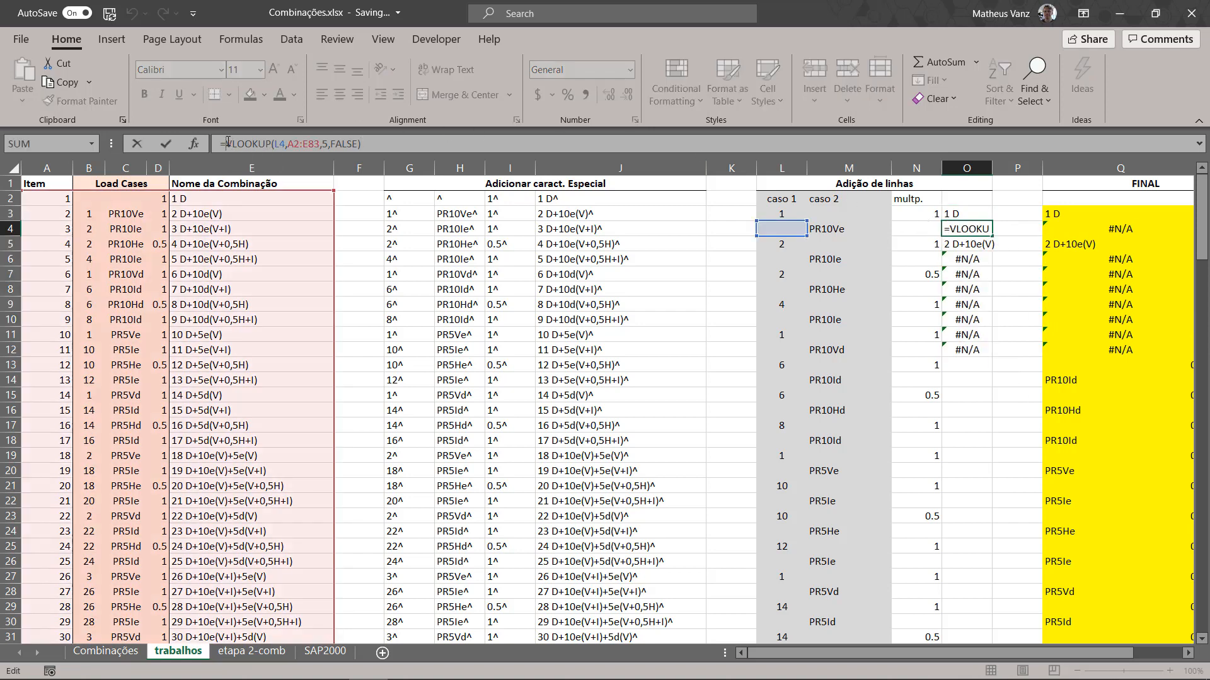
pyautogui.write('iferro')
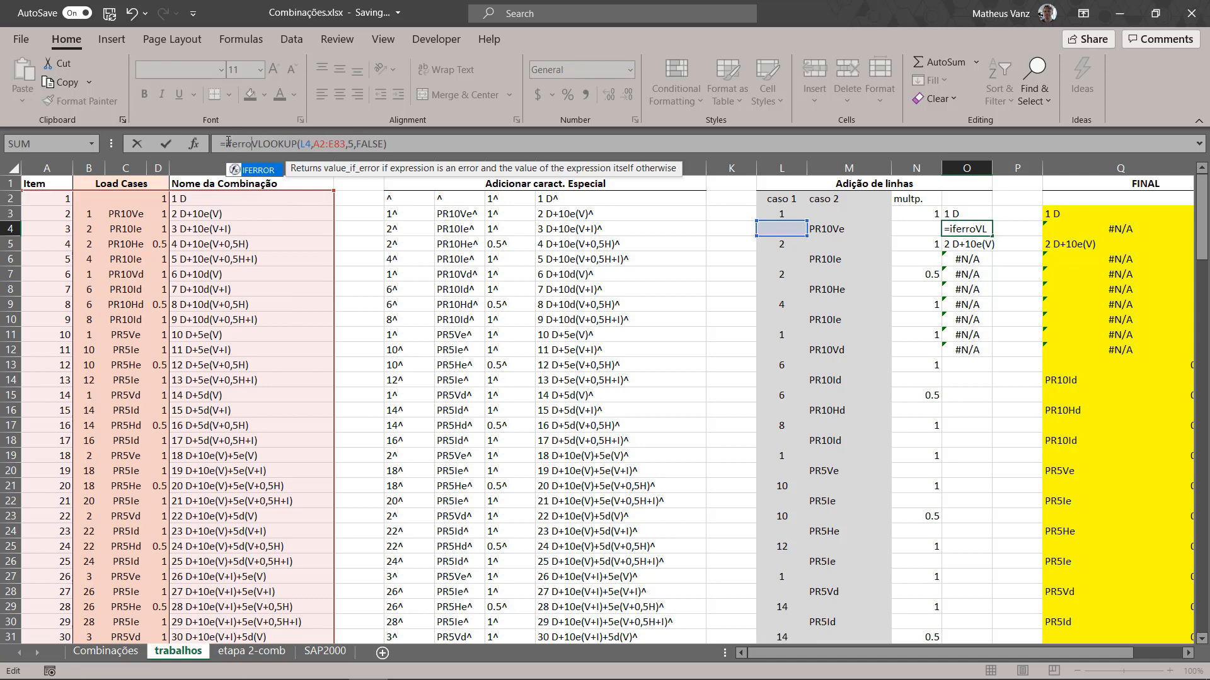
pyautogui.write('r(')
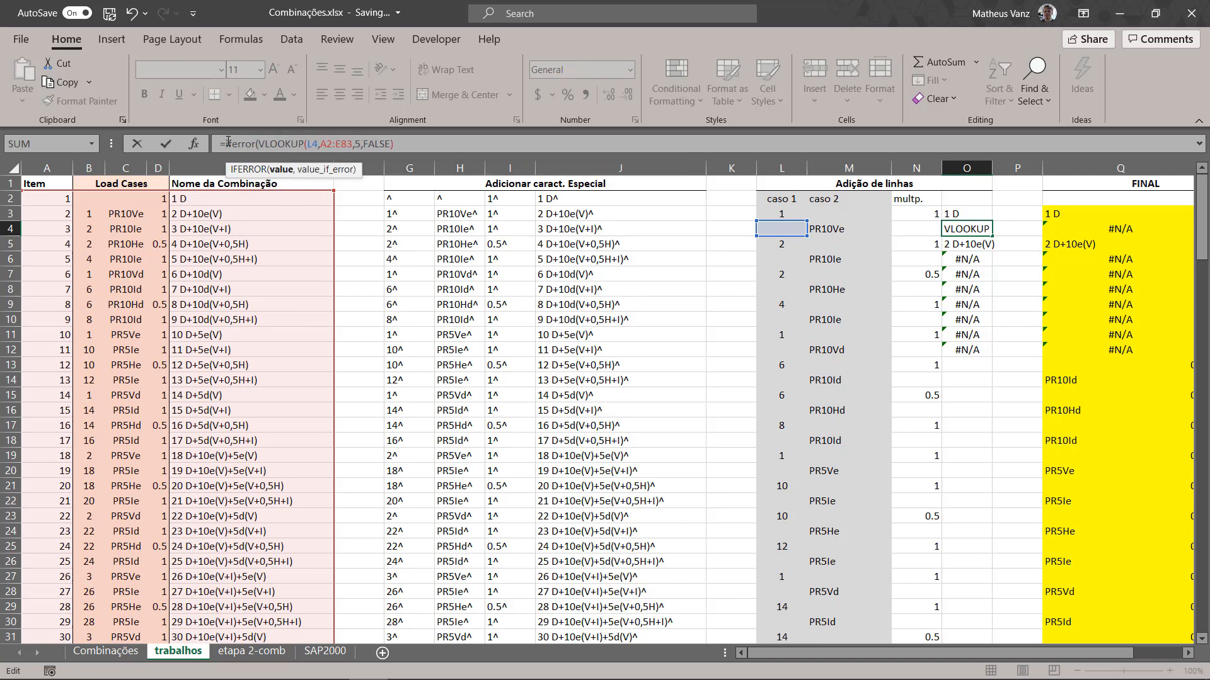
pyautogui.press('End')
pyautogui.write(',')
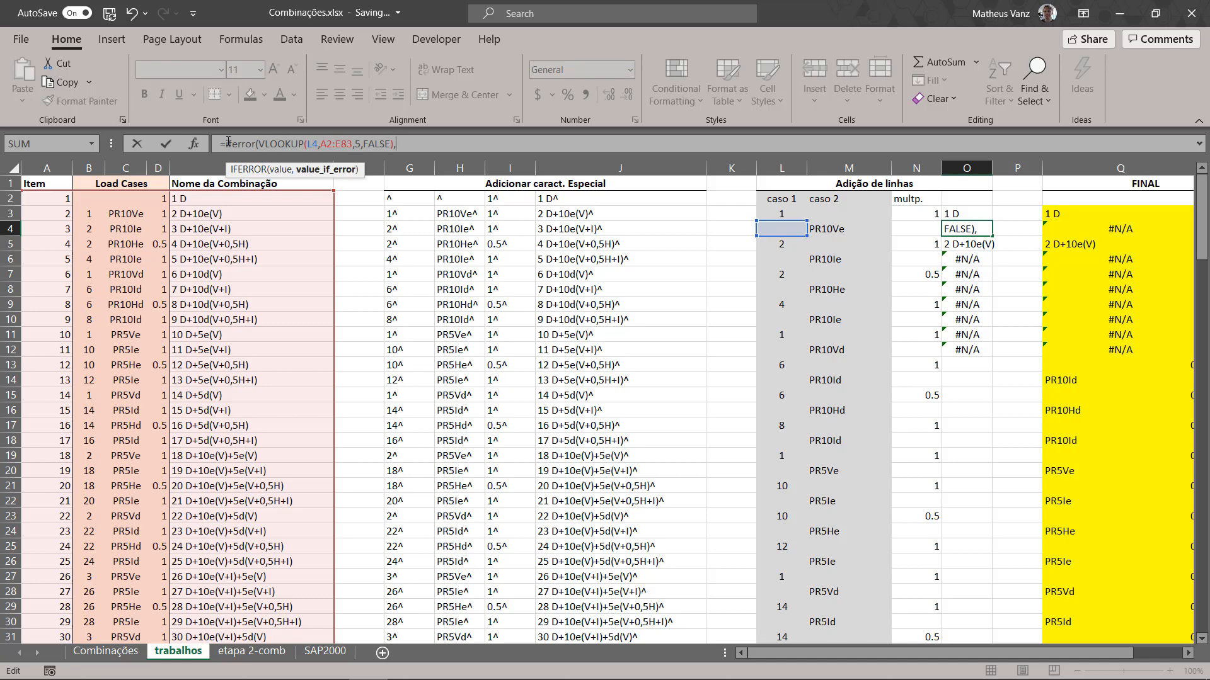
pyautogui.write('"")')
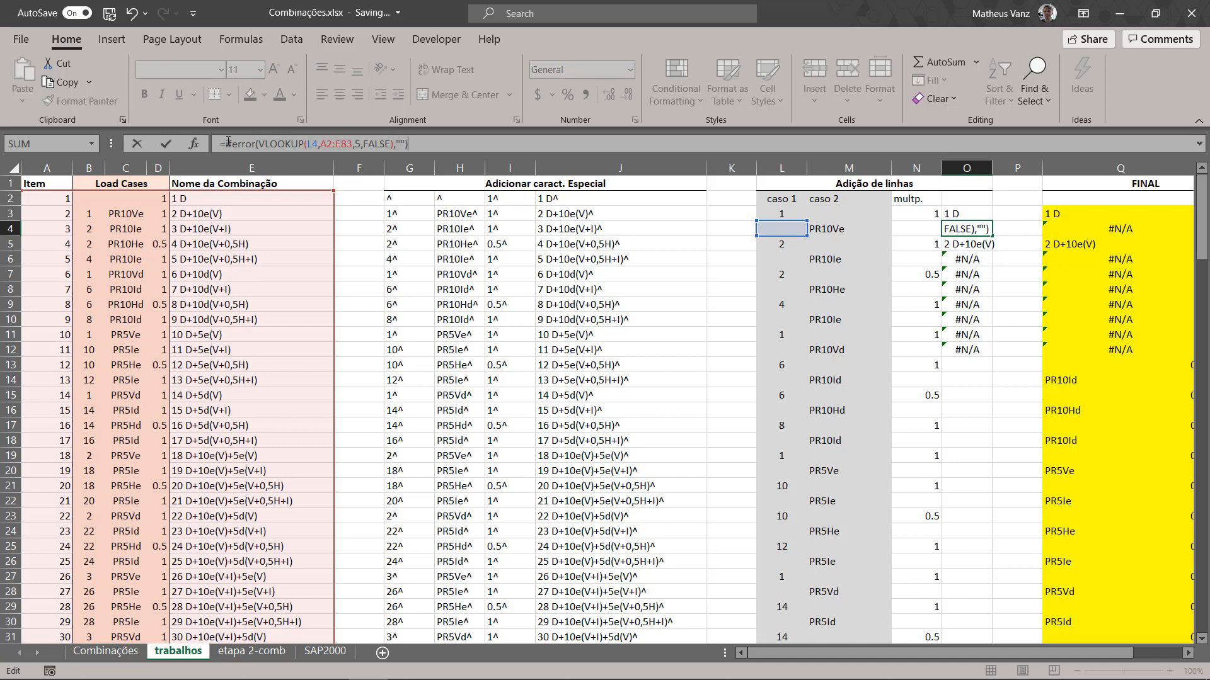
pyautogui.press('Return')
pyautogui.click(959, 233)
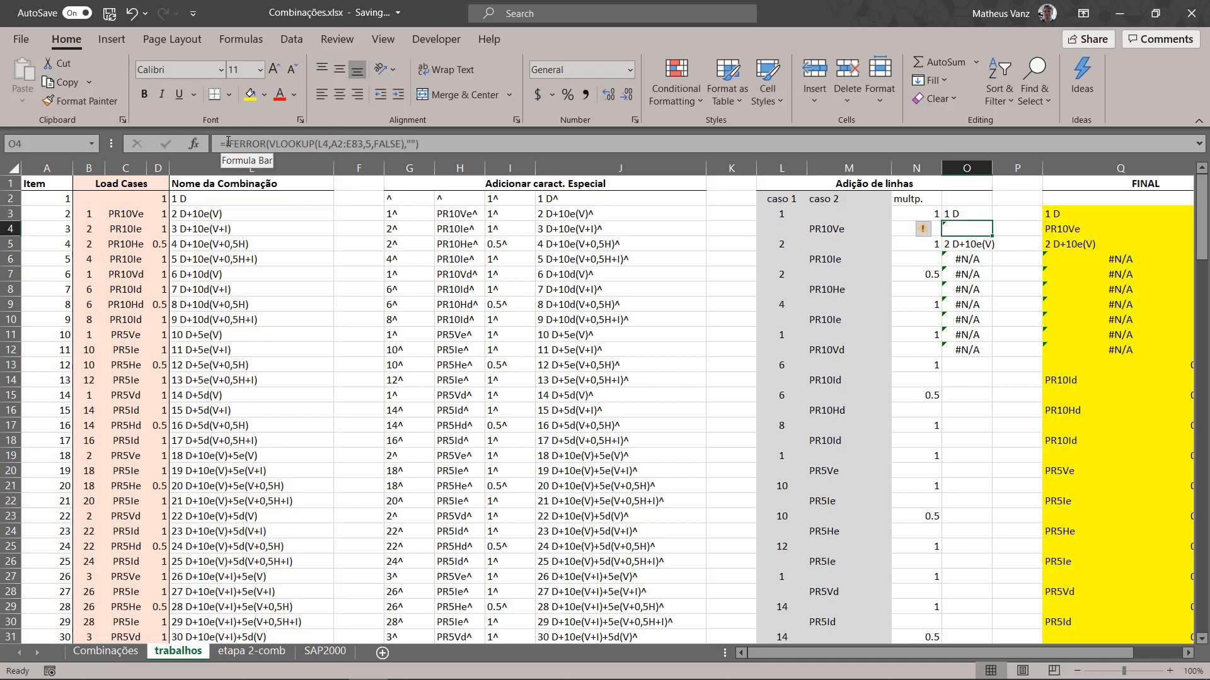
pyautogui.moveTo(991, 236); pyautogui.dragTo(966, 615)
pyautogui.scroll(20, 1003, 383)
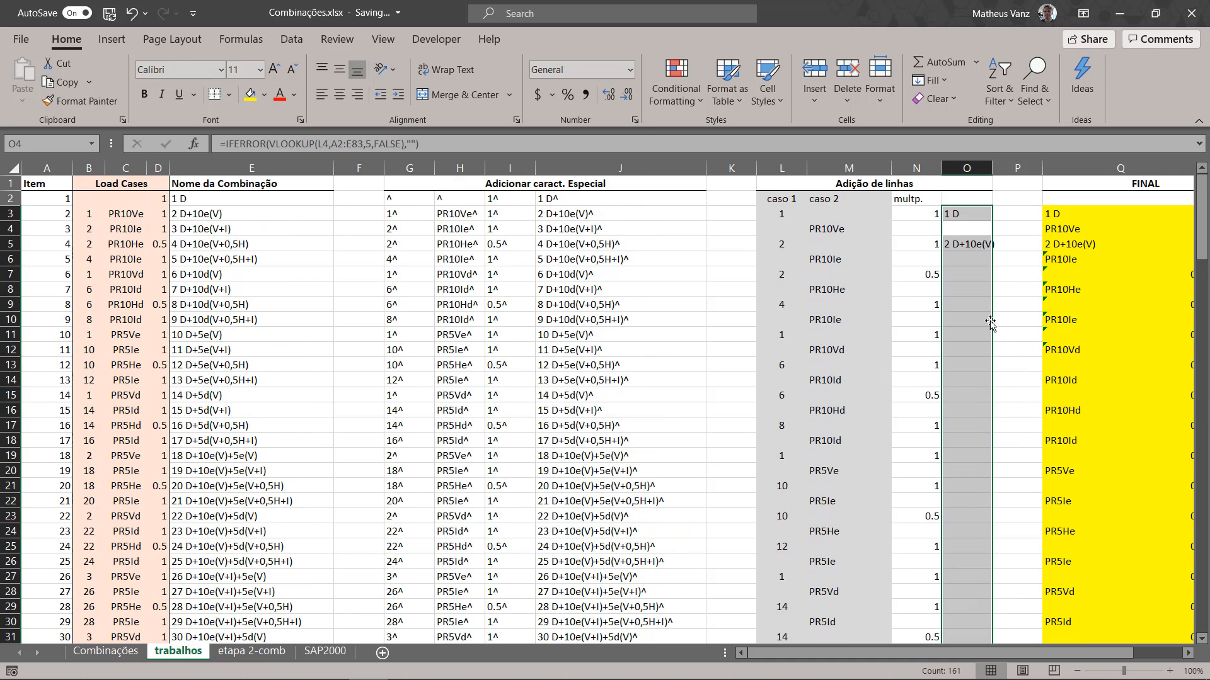
# Step: Make the table array in O3's formula absolute as $A$1:$E$82, and copy the formula down column O to the end of the list
pyautogui.click(966, 215)
pyautogui.click(354, 141)
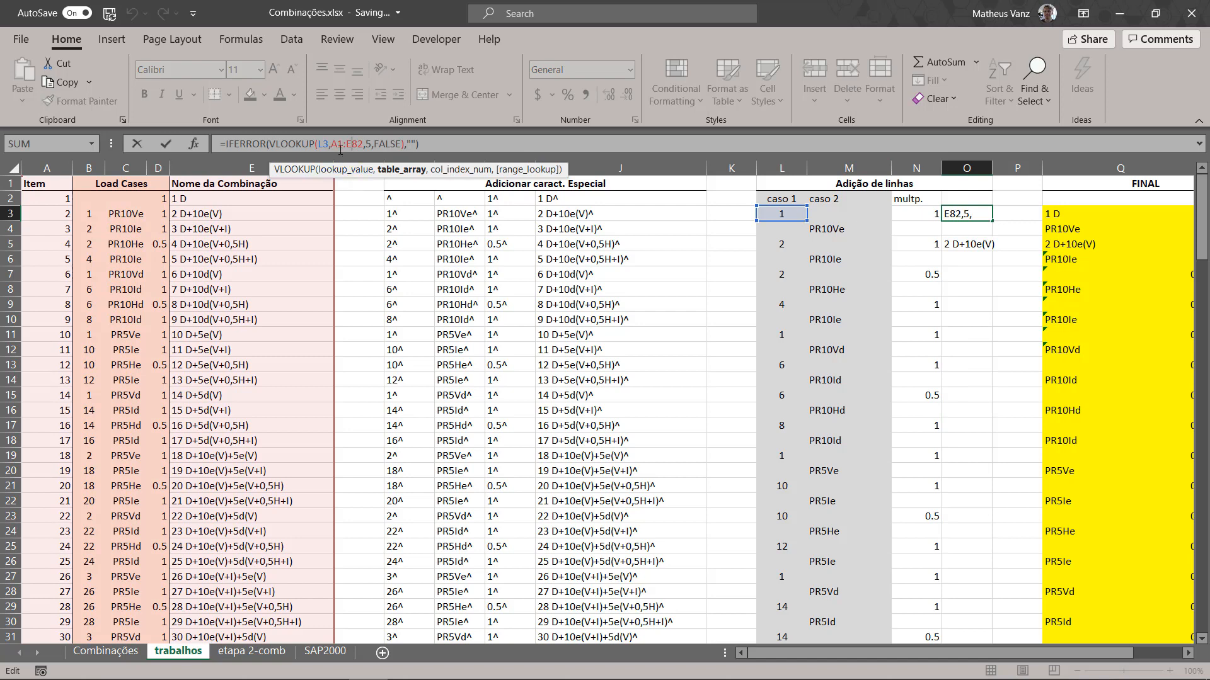
pyautogui.click(340, 147)
pyautogui.press('F4')
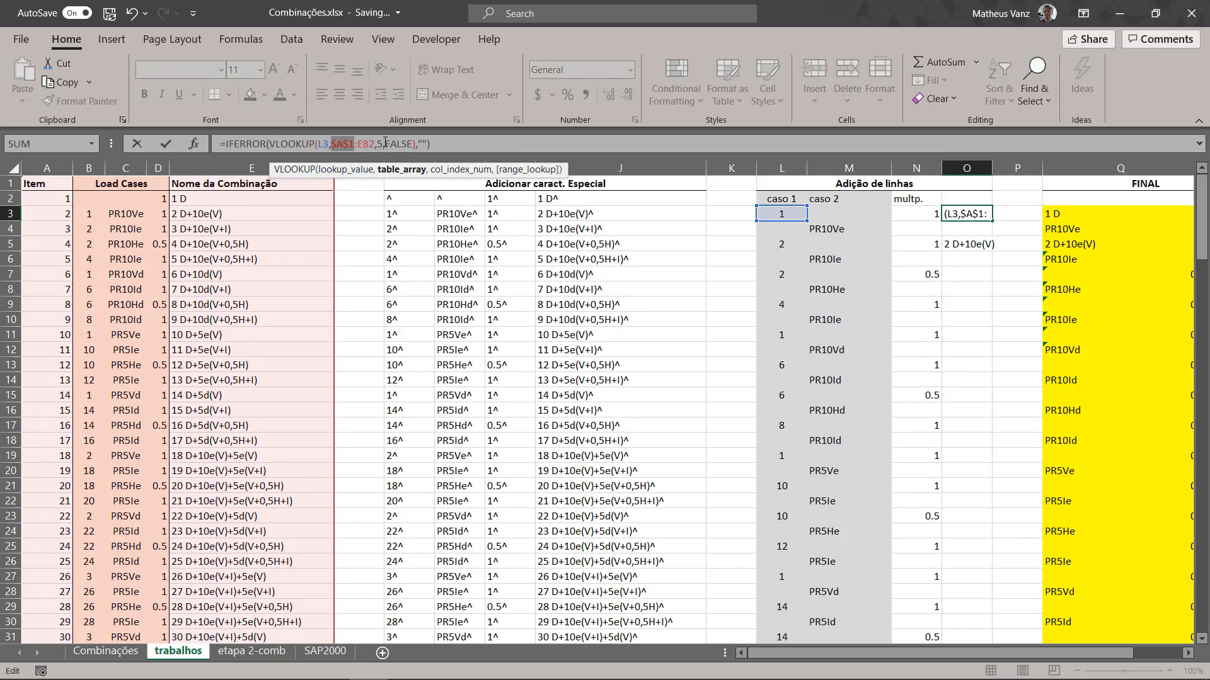
pyautogui.click(369, 147)
pyautogui.press('F4')
pyautogui.hotkey('ctrl', 'Return')
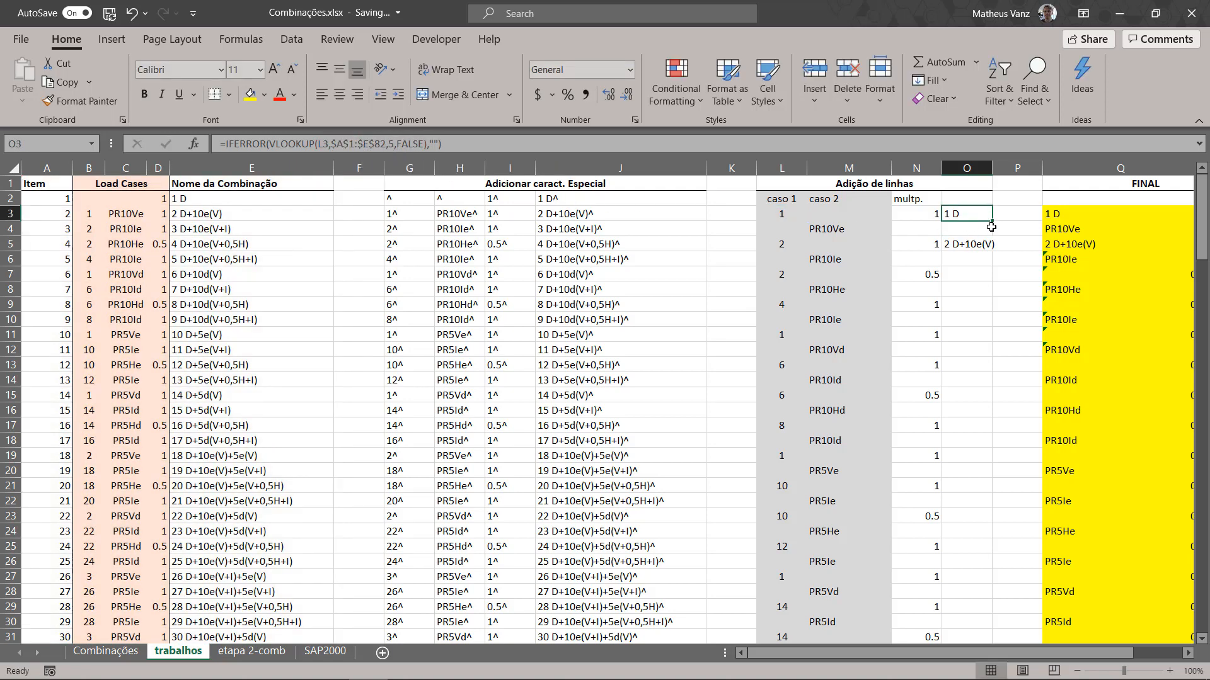
pyautogui.moveTo(993, 219); pyautogui.dragTo(965, 403)
pyautogui.scroll(20, 995, 374)
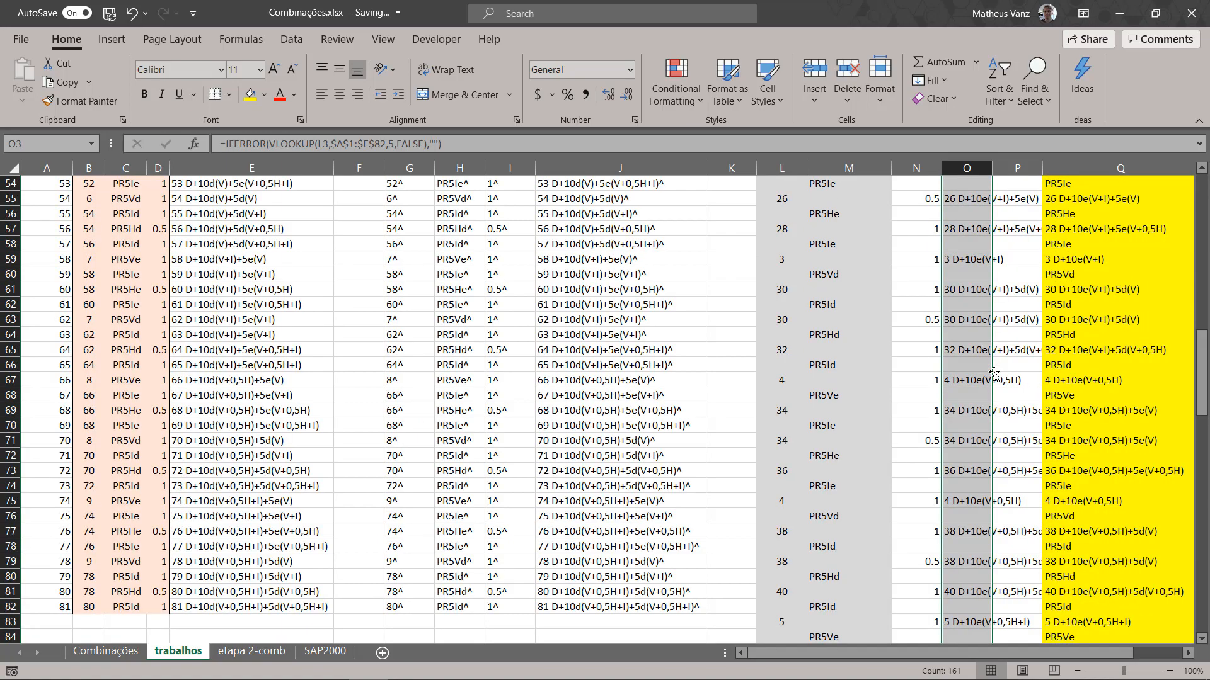
pyautogui.click(1009, 228)
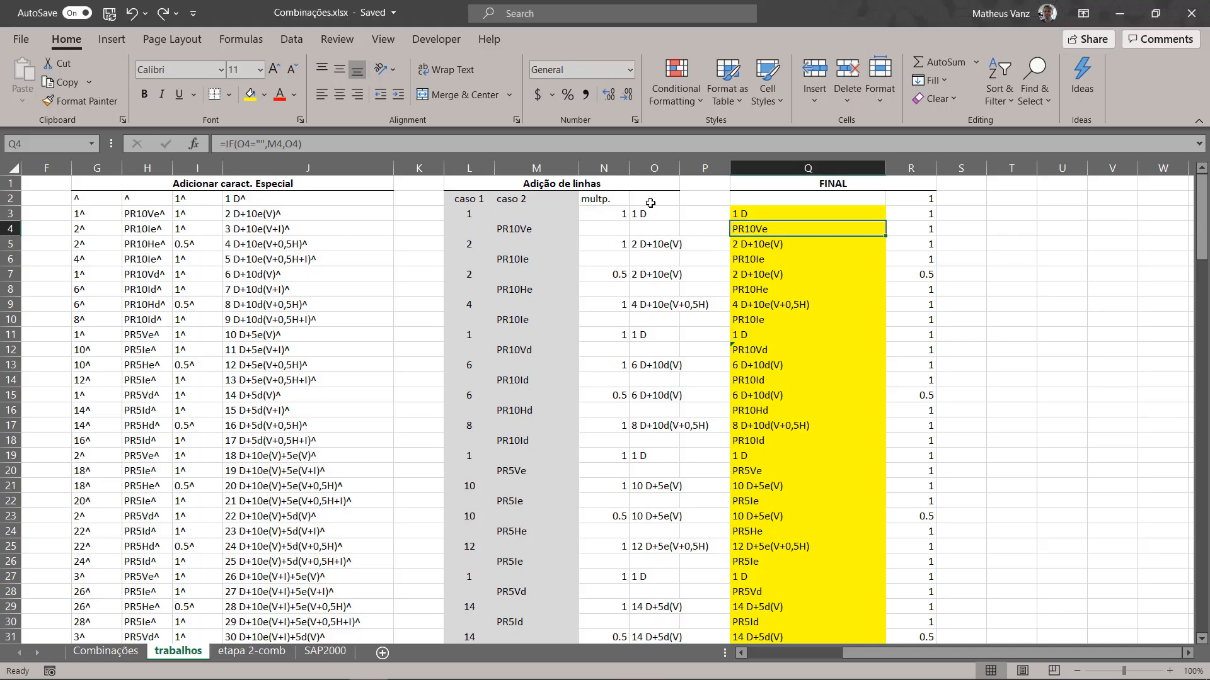
# Step: Shade O2:O12 and the caso 2 cells M2:M8 with the same light gold fill
pyautogui.moveTo(652, 199); pyautogui.dragTo(655, 350)
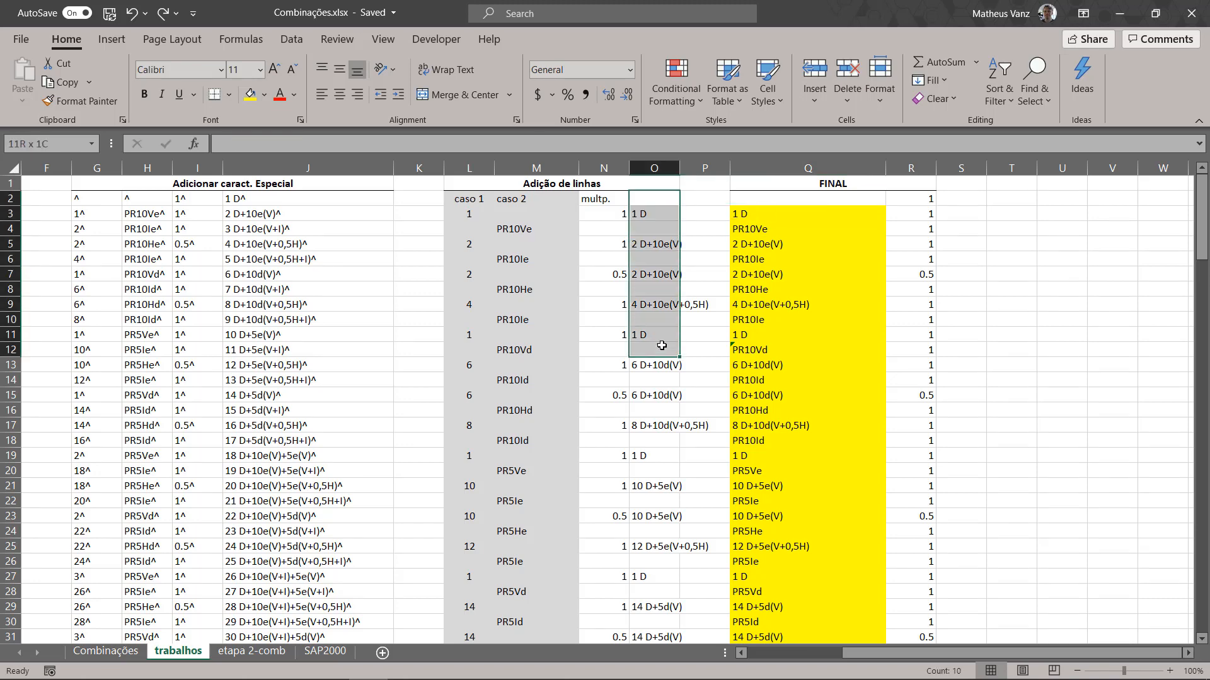
pyautogui.click(264, 94)
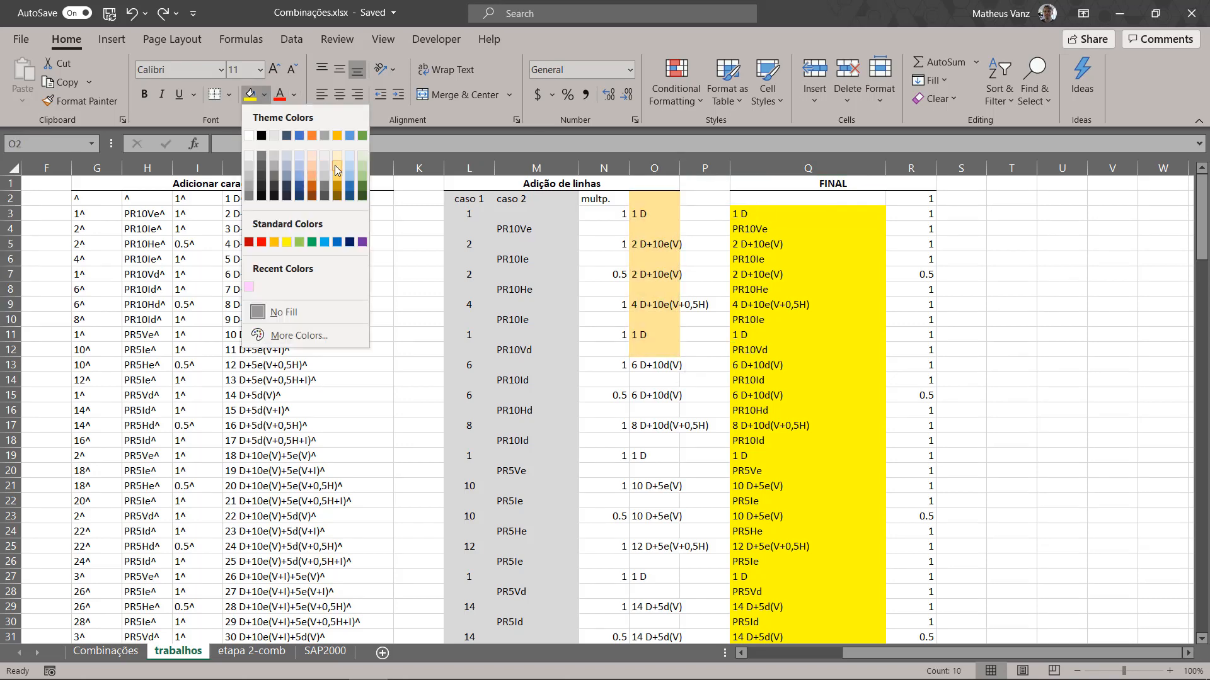
pyautogui.click(334, 165)
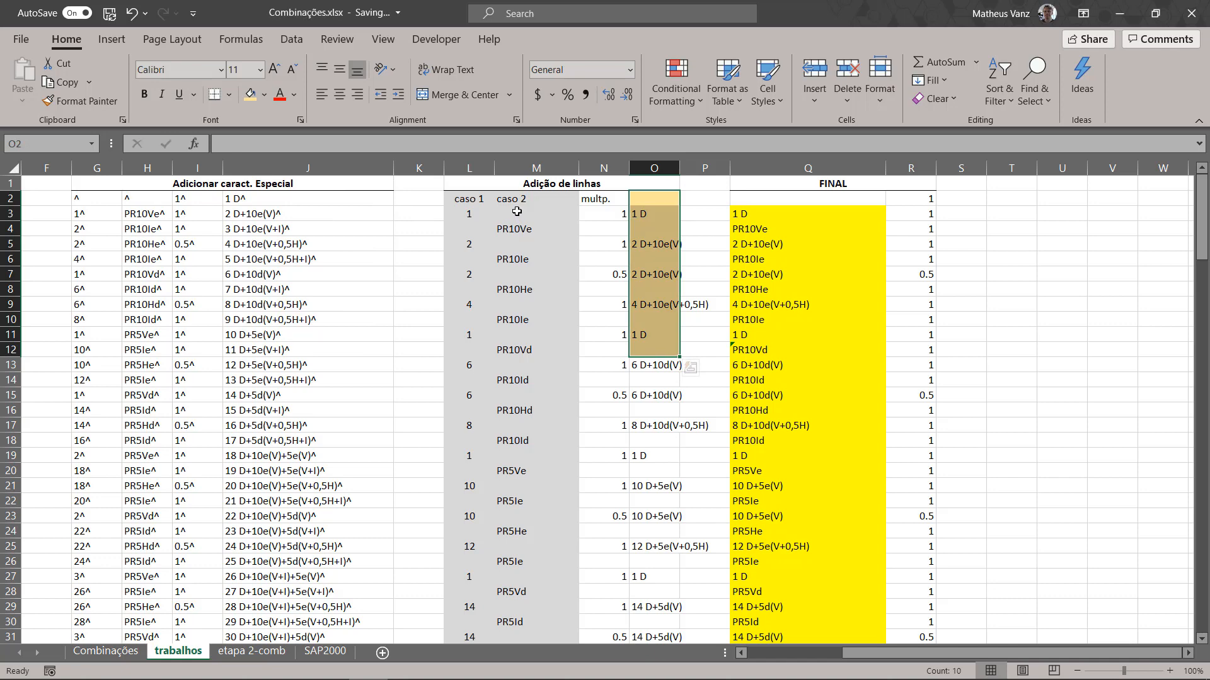
pyautogui.moveTo(512, 203); pyautogui.dragTo(501, 290)
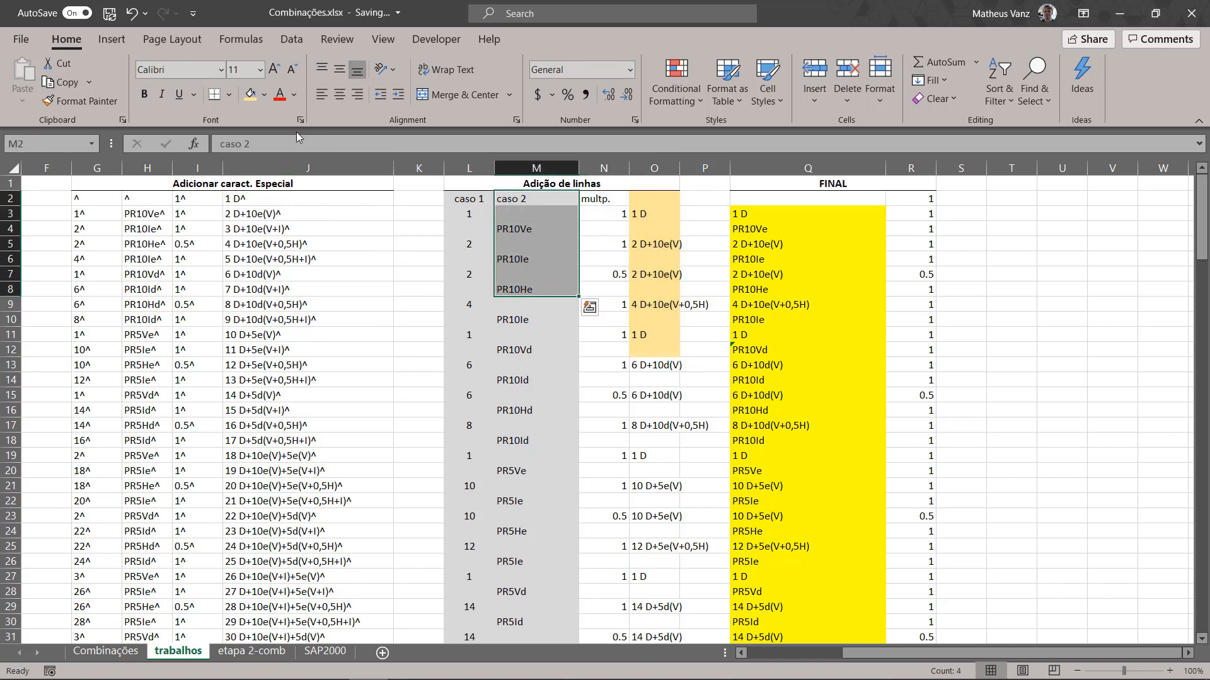
pyautogui.click(250, 94)
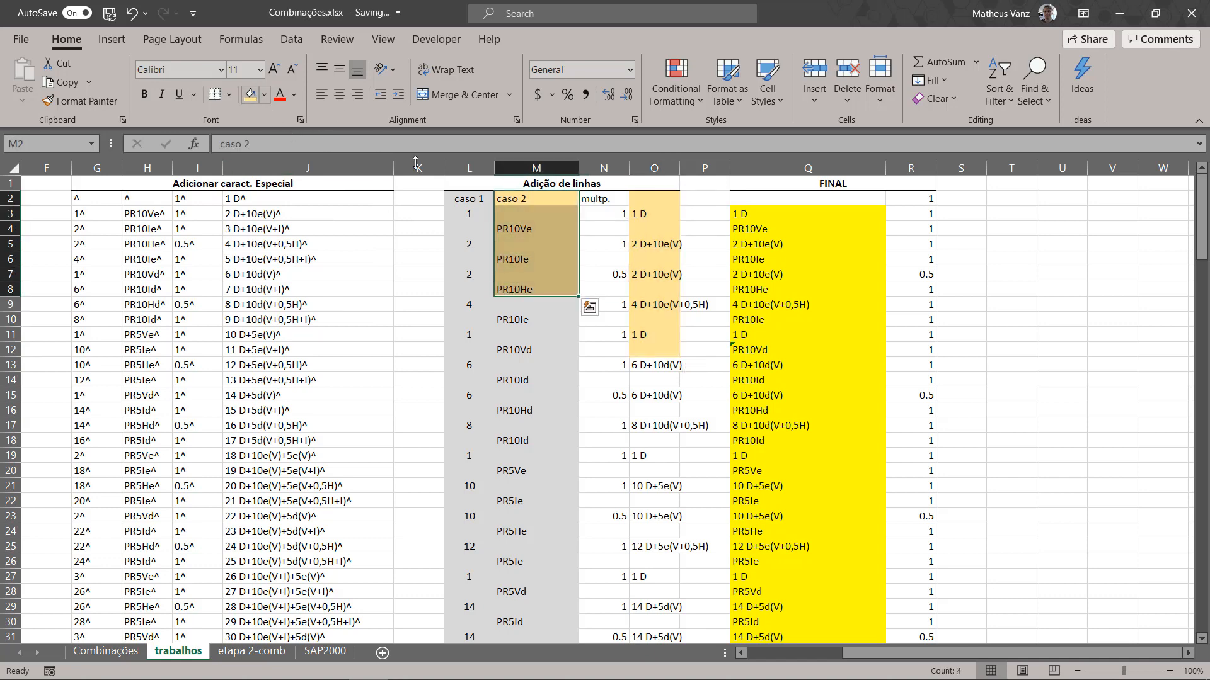
# Step: Enter the header "caso 1" in O2 above the looked-up combination names
pyautogui.click(651, 196)
pyautogui.write('caso')
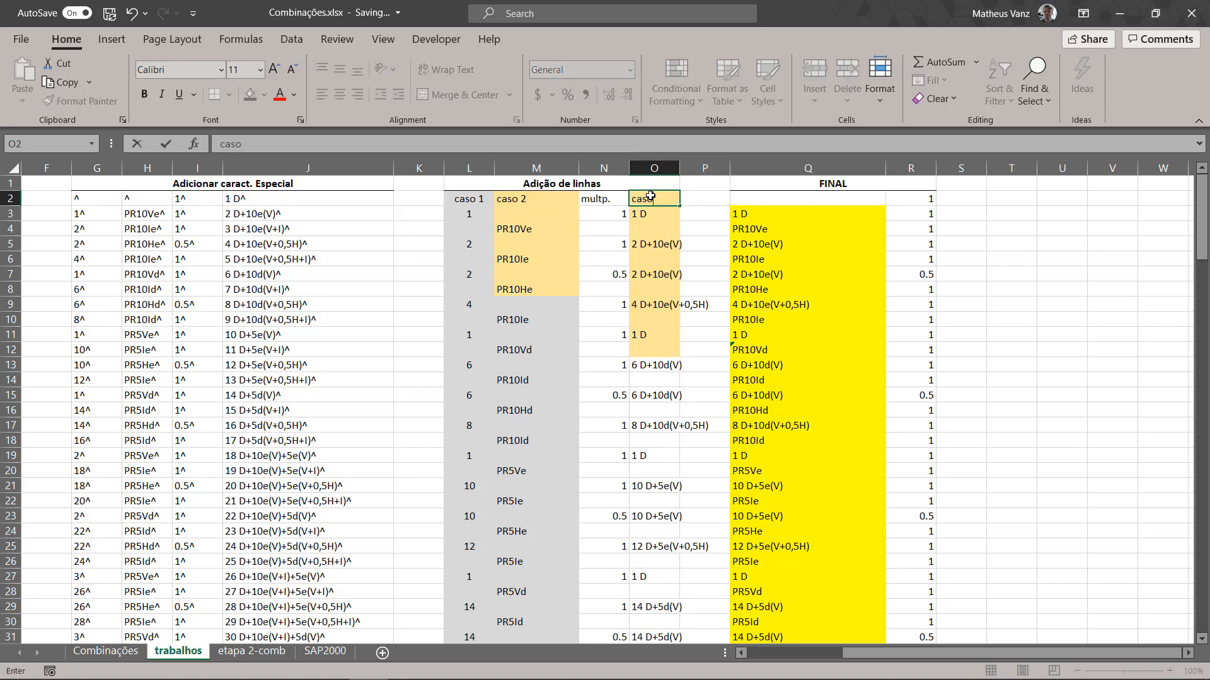
pyautogui.write(' 1')
pyautogui.press('Return')
# Step: Examine the caso 1 numbers in column L, the caso 2 names in column M and the new header in O2
pyautogui.press('Up')
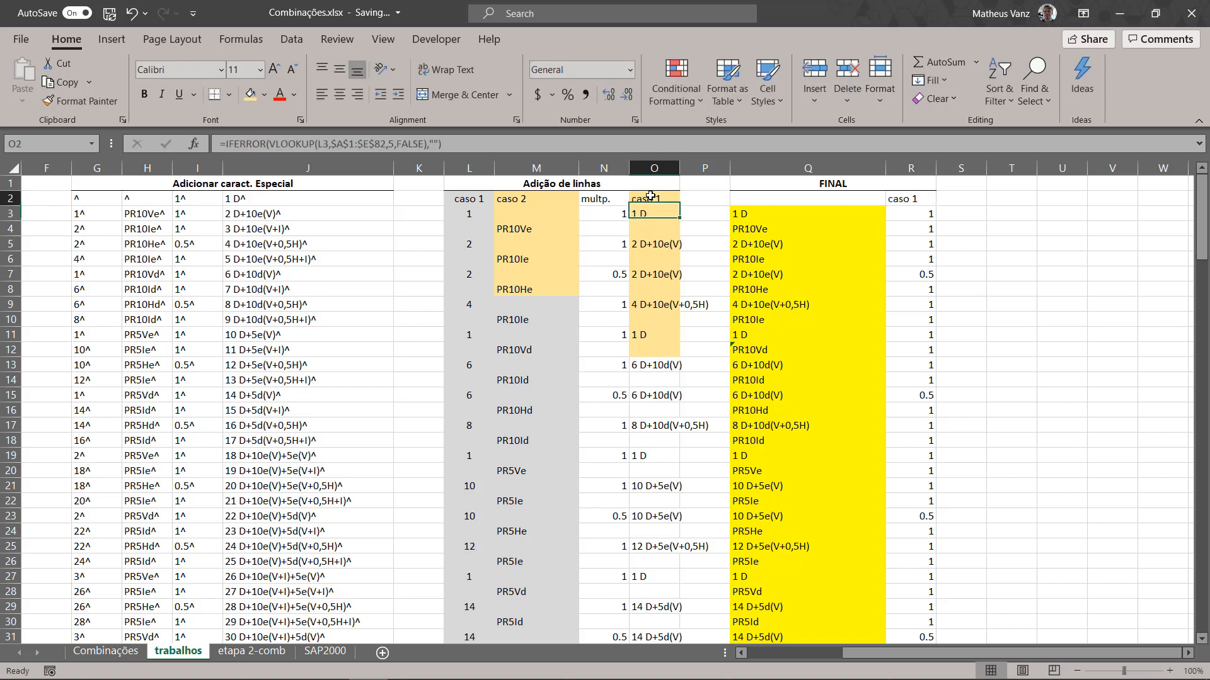
pyautogui.press('Left')
pyautogui.press('Left')
pyautogui.press('Left')
pyautogui.press('Down')
pyautogui.press('Right')
pyautogui.press('Down')
pyautogui.press('Up')
pyautogui.press('Up')
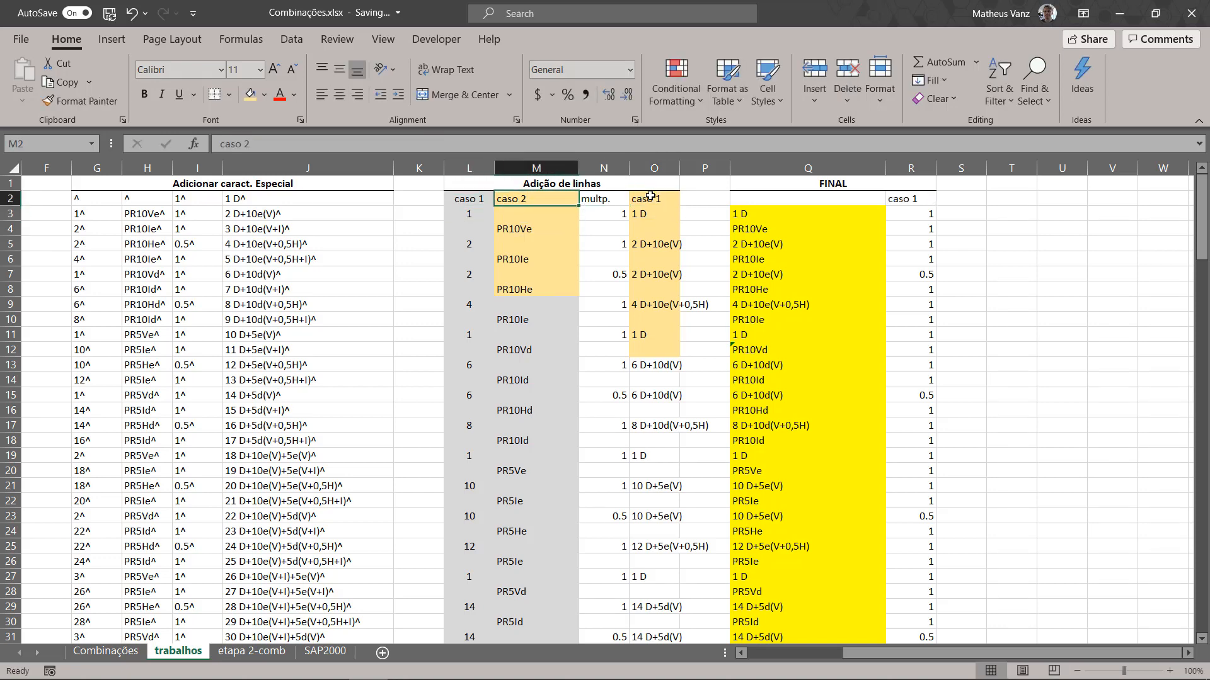
pyautogui.press('Right')
pyautogui.press('Right')
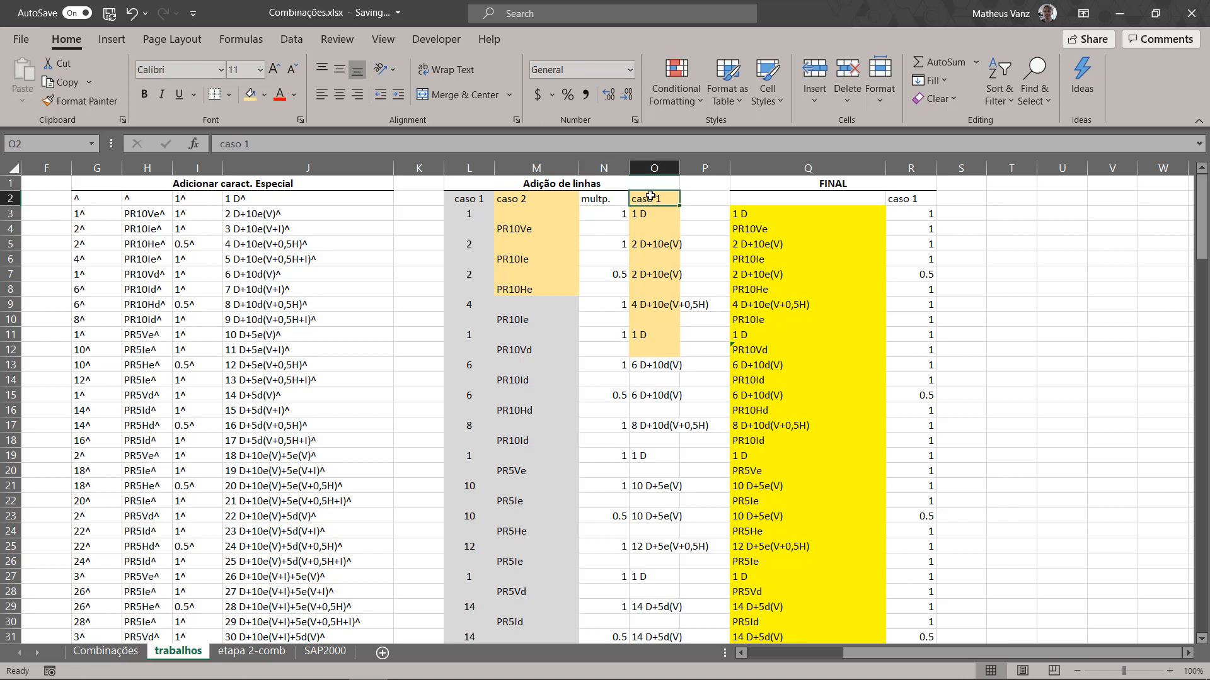
# Step: Examine the logical test, true value and false value of the IF formula in Q4 of the FINAL column
pyautogui.click(752, 230)
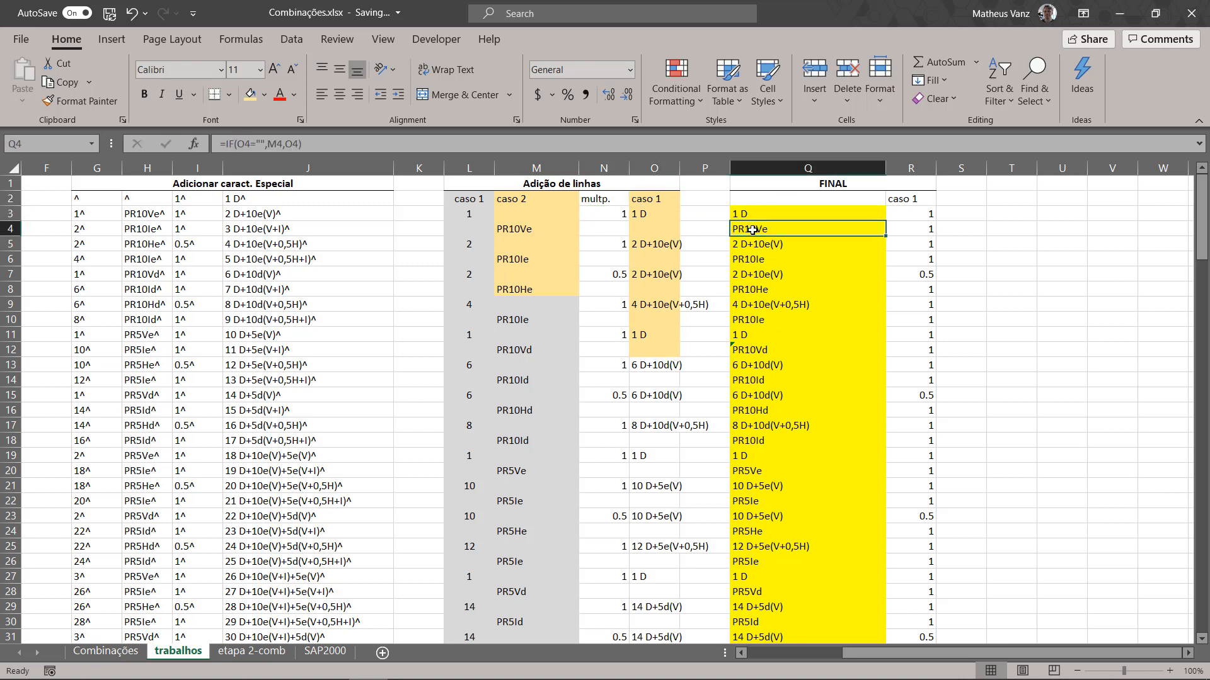
pyautogui.click(250, 145)
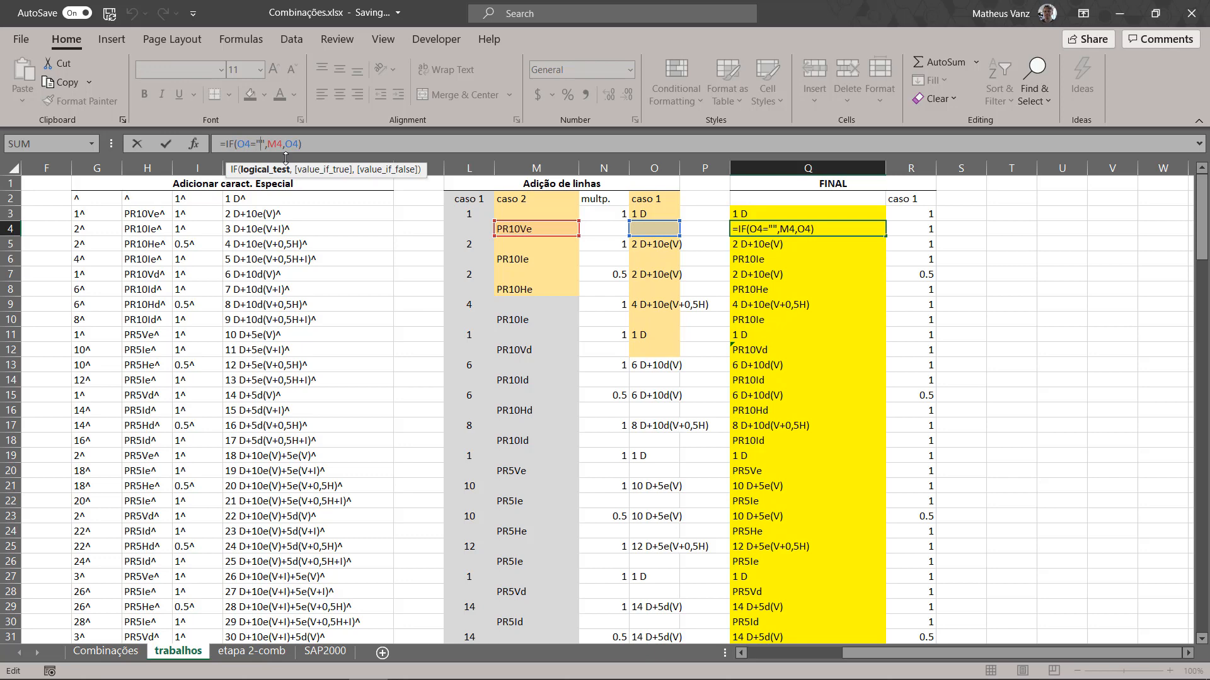
pyautogui.press('Right')
pyautogui.press('Right')
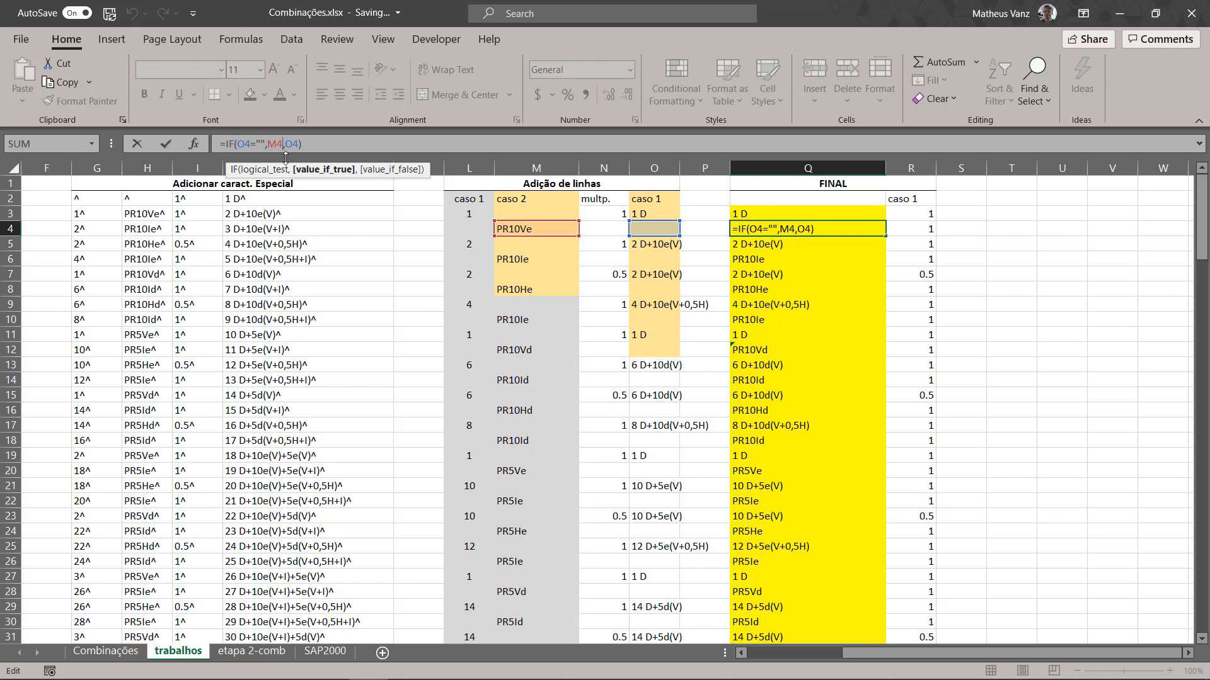
pyautogui.press('Right')
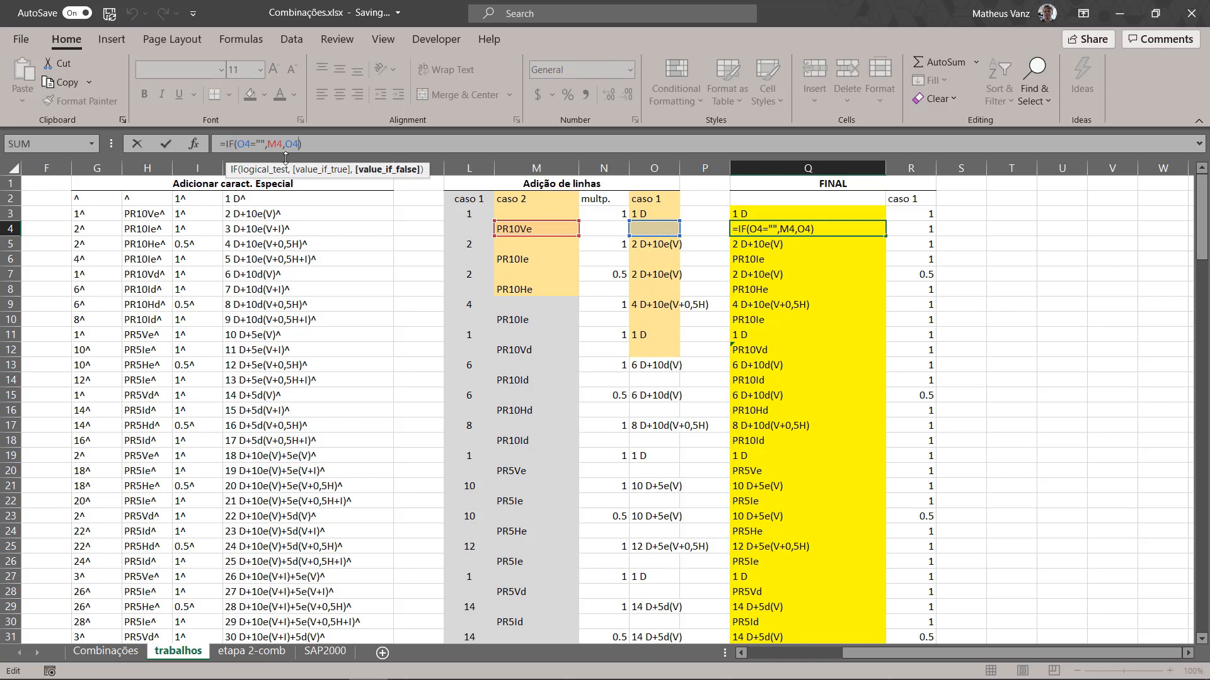
pyautogui.hotkey('ctrl', 'Return')
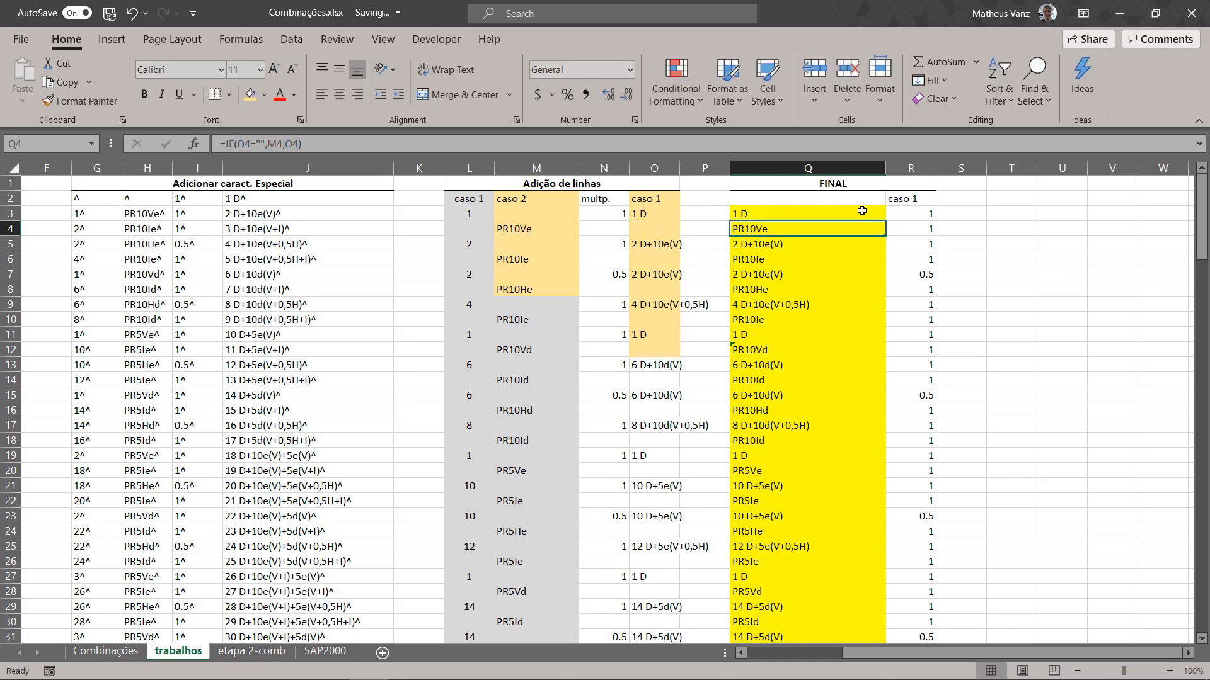
# Step: Copy the formula =IF(O4="",M4,O4) from Q4 down to Q18, and check the FINAL column from Q3 downward
pyautogui.moveTo(887, 238); pyautogui.dragTo(887, 450)
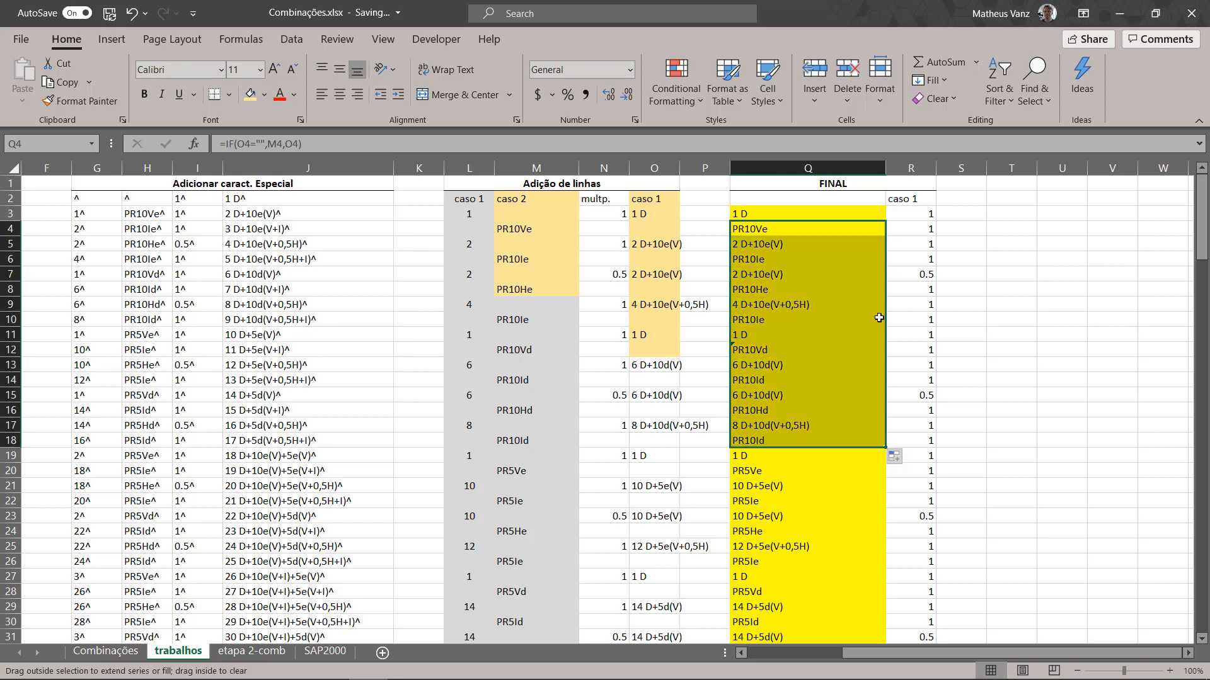
pyautogui.click(792, 242)
pyautogui.click(788, 214)
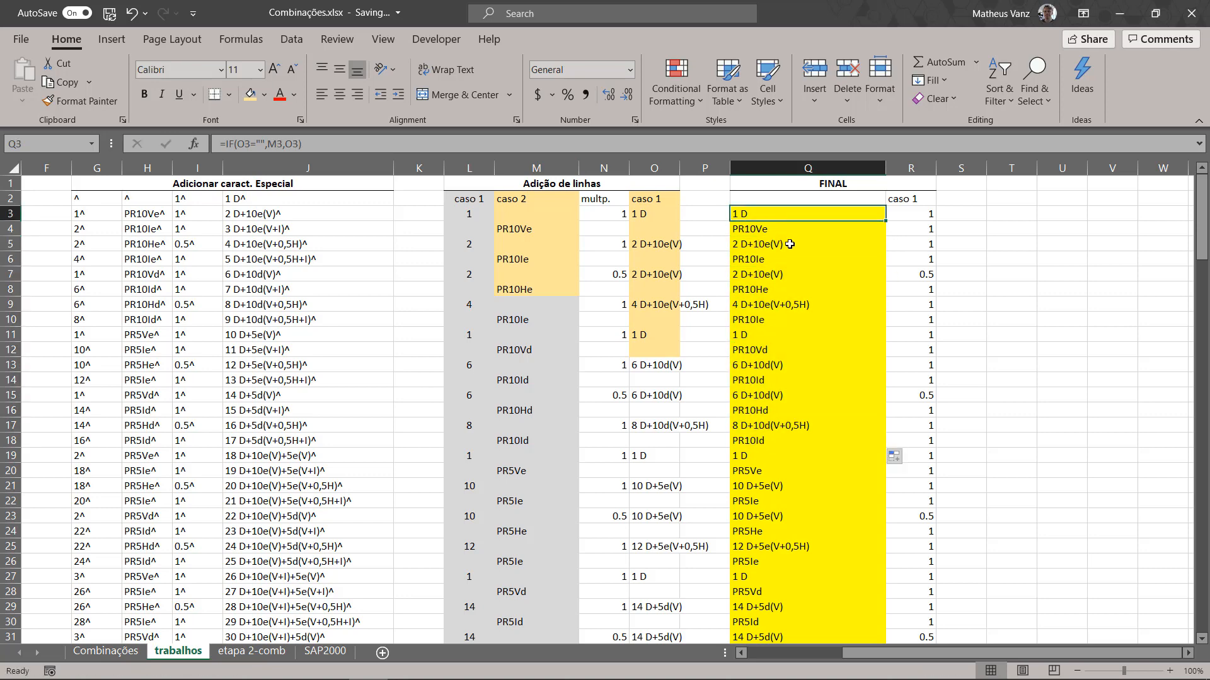
pyautogui.scroll(-2, 790, 244)
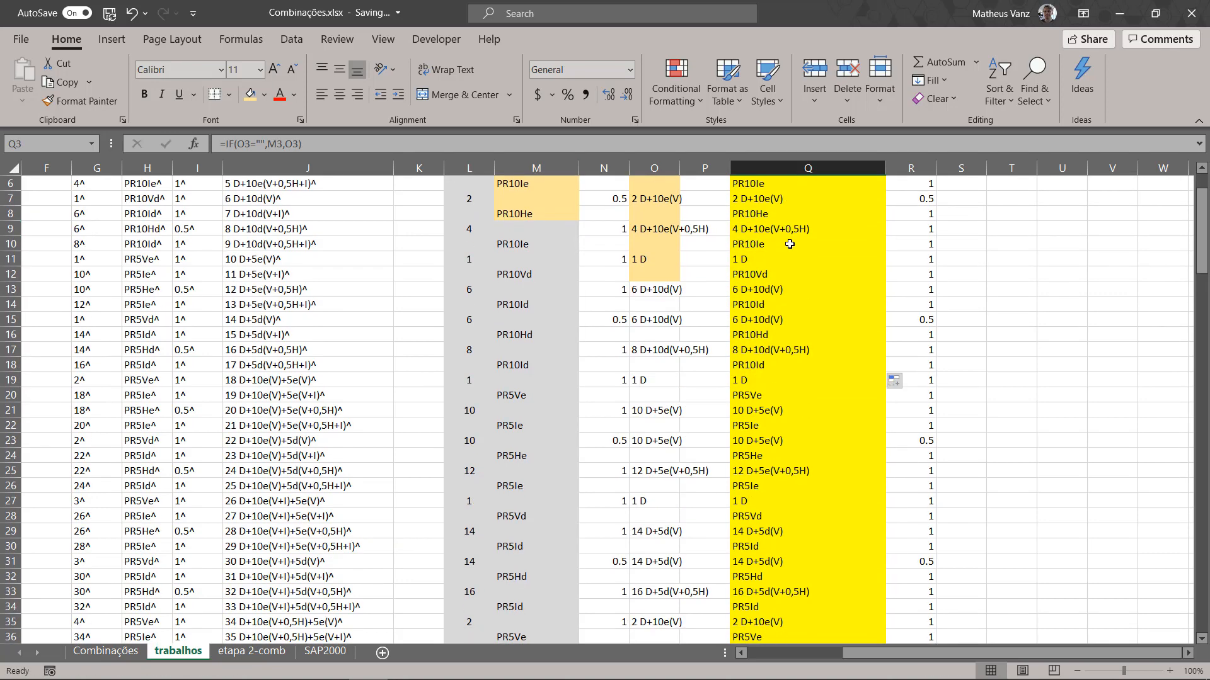
# Step: Copy the FINAL column entries Q3:Q162 and paste them as values into the CaseName column of the SAP2000 sheet from D3
pyautogui.scroll(2, 789, 244)
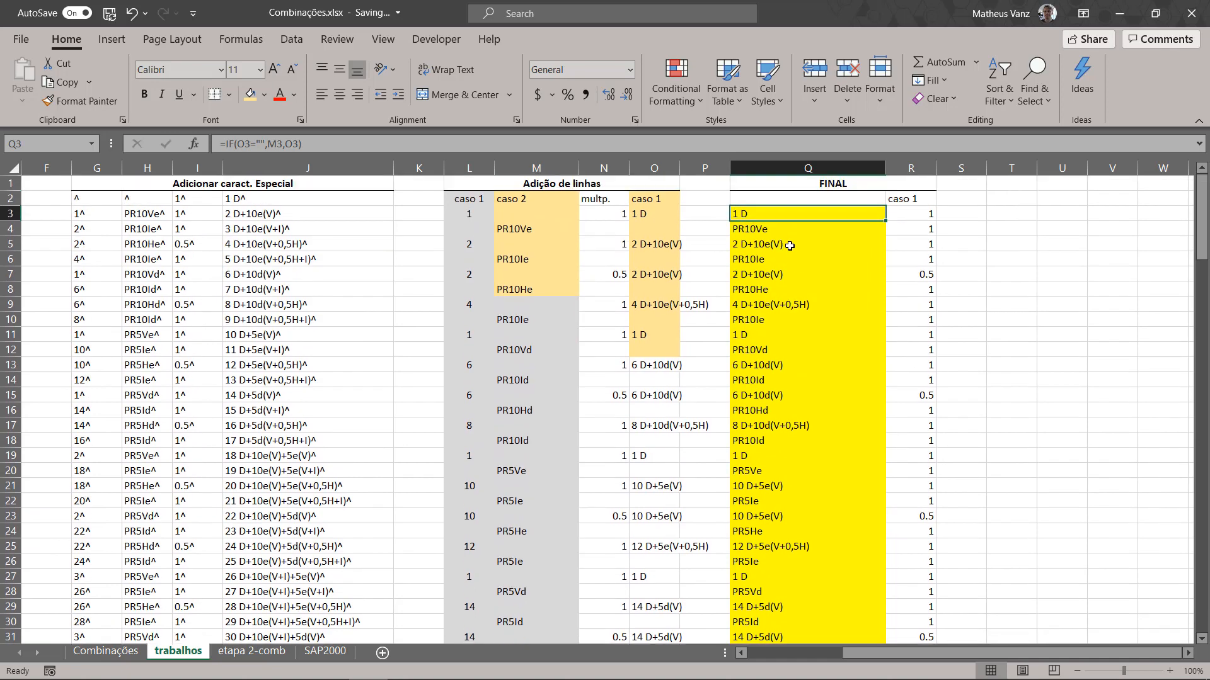
pyautogui.scroll(-20, 789, 244)
pyautogui.scroll(-12, 800, 303)
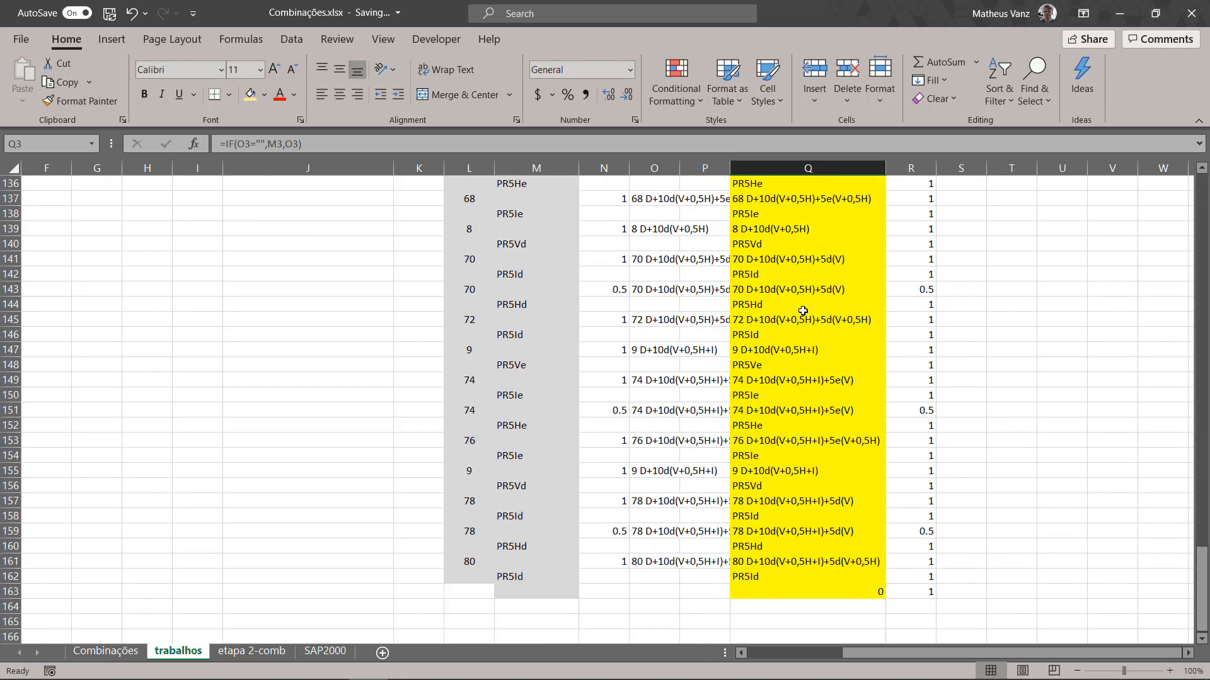
pyautogui.keyDown('shift'); pyautogui.click(803, 352); pyautogui.keyUp('shift')
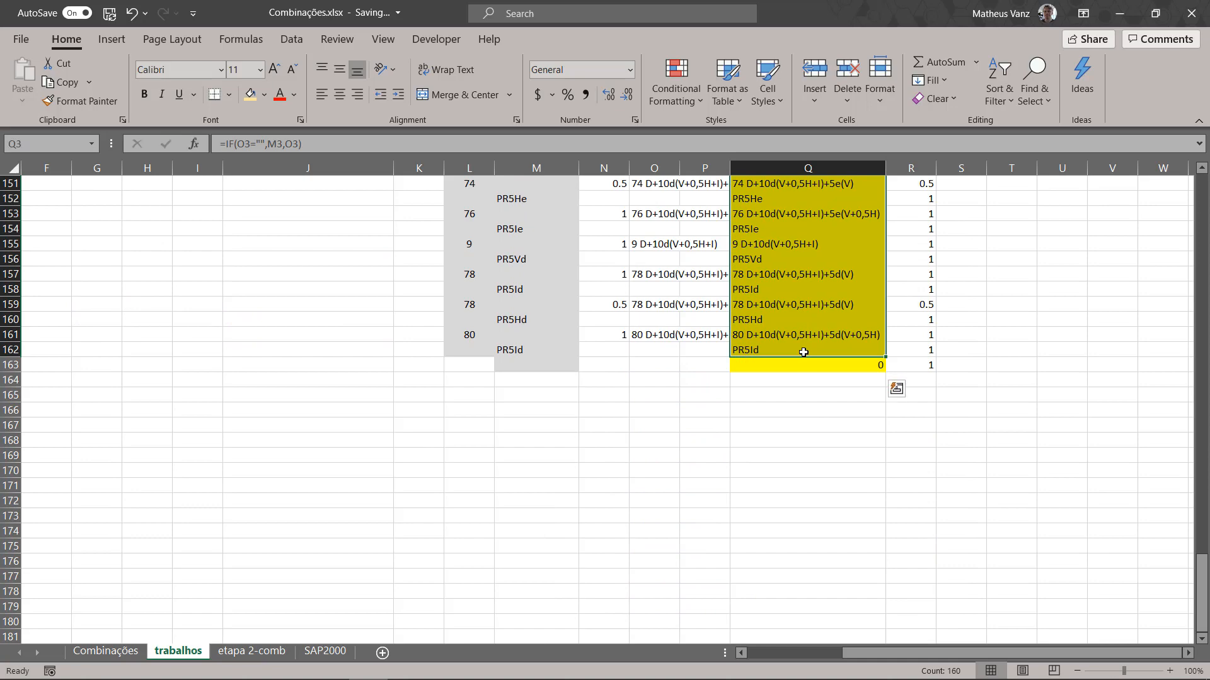
pyautogui.hotkey('ctrl', 'c')
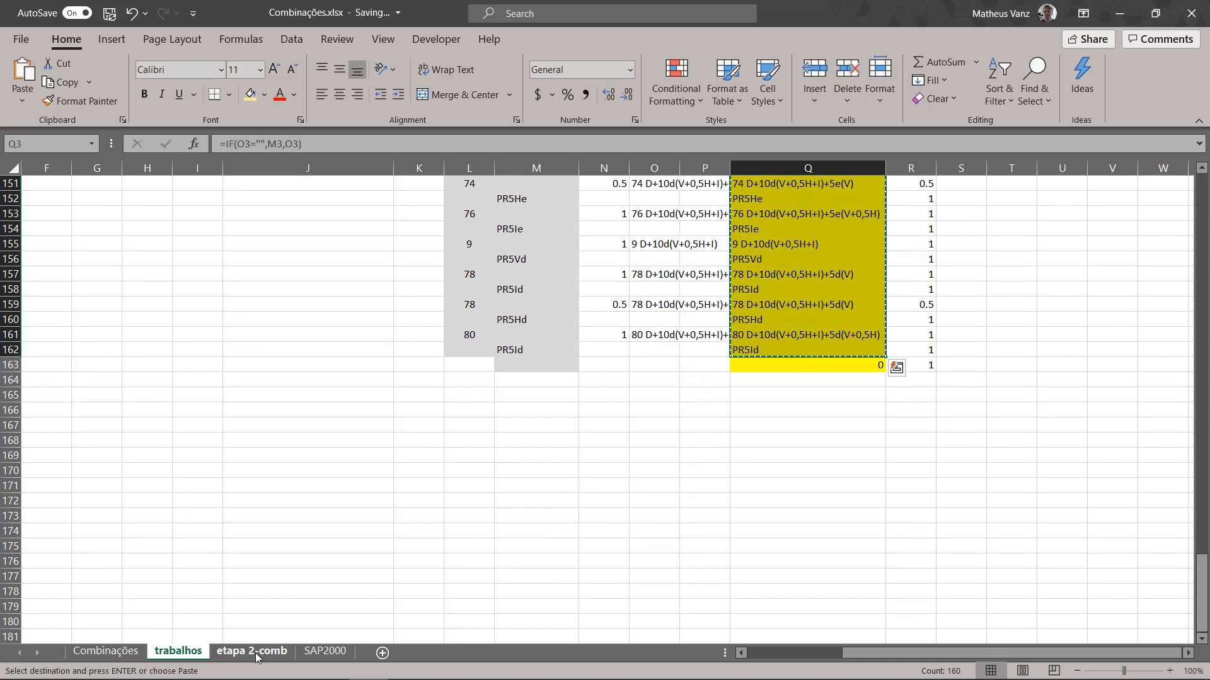
pyautogui.click(325, 651)
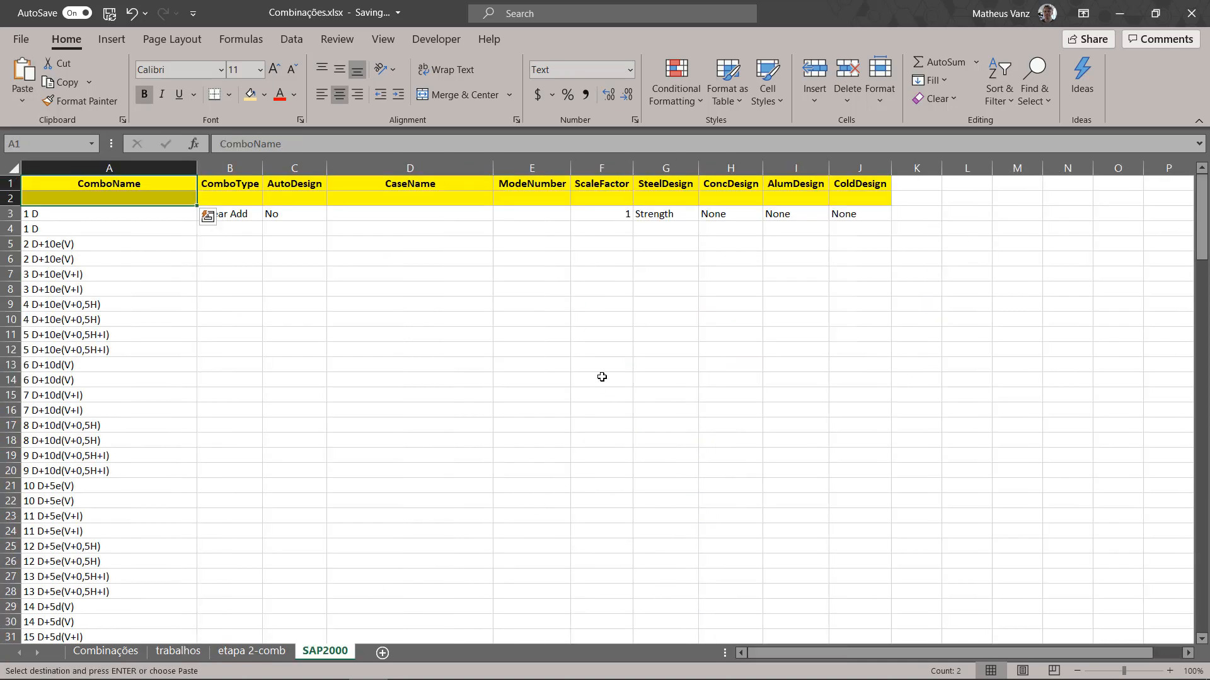
pyautogui.click(403, 215)
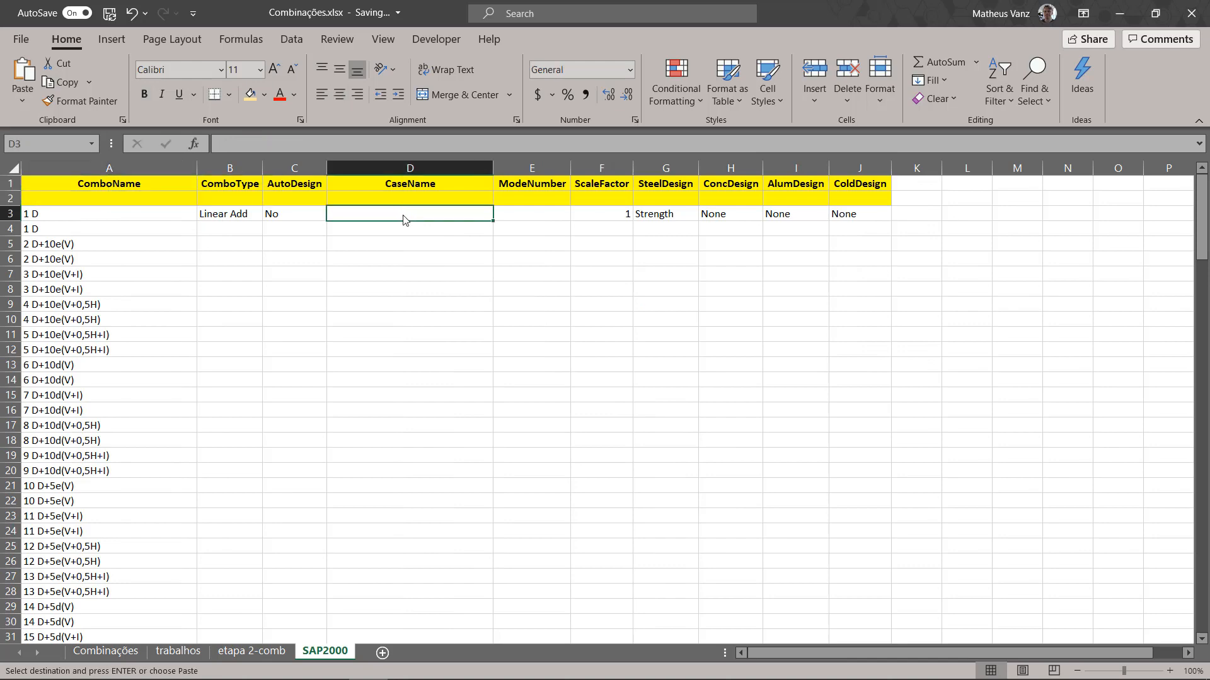
pyautogui.rightClick(402, 215)
pyautogui.click(474, 302)
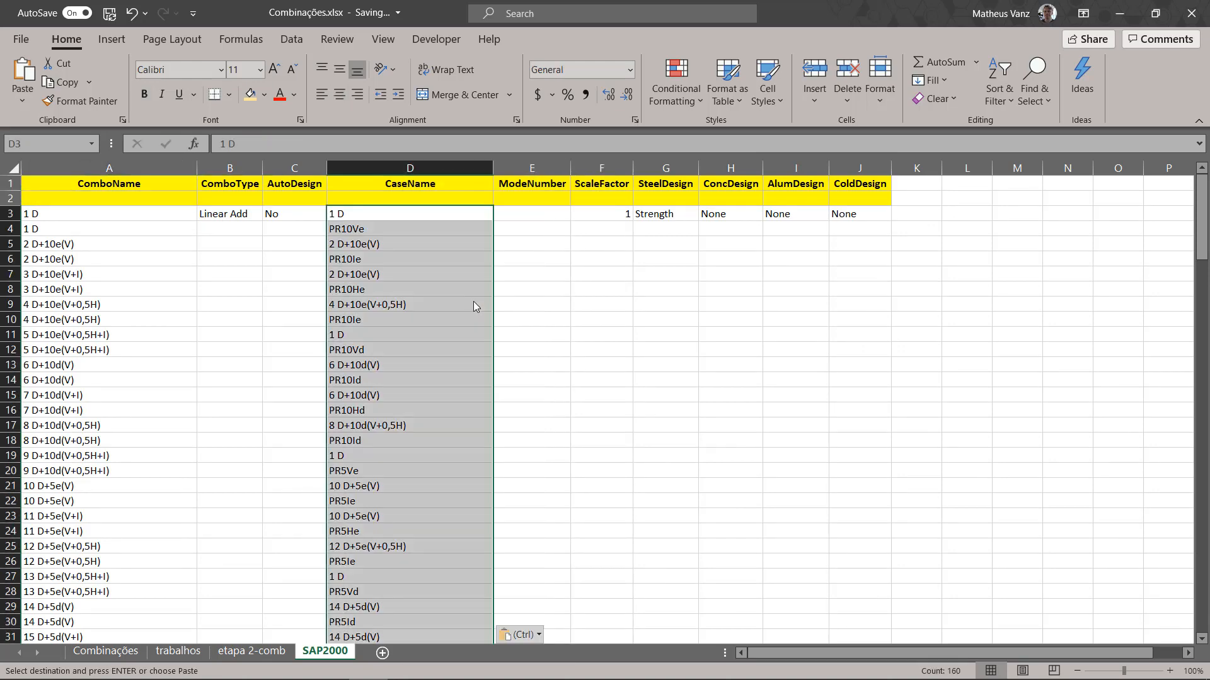
pyautogui.press('Escape')
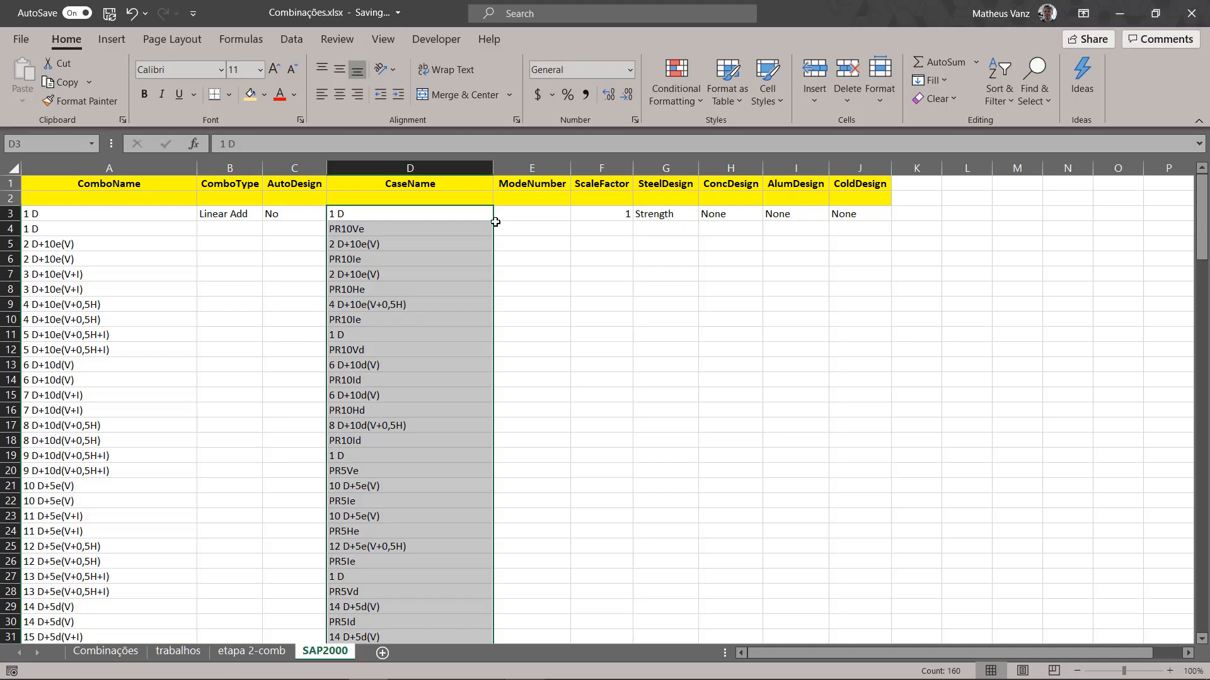
# Step: Move the pasted CaseName entries down two rows so they start at D5, beside combination 2 D+10e(V)
pyautogui.moveTo(492, 221); pyautogui.dragTo(494, 261)
pyautogui.click(401, 211)
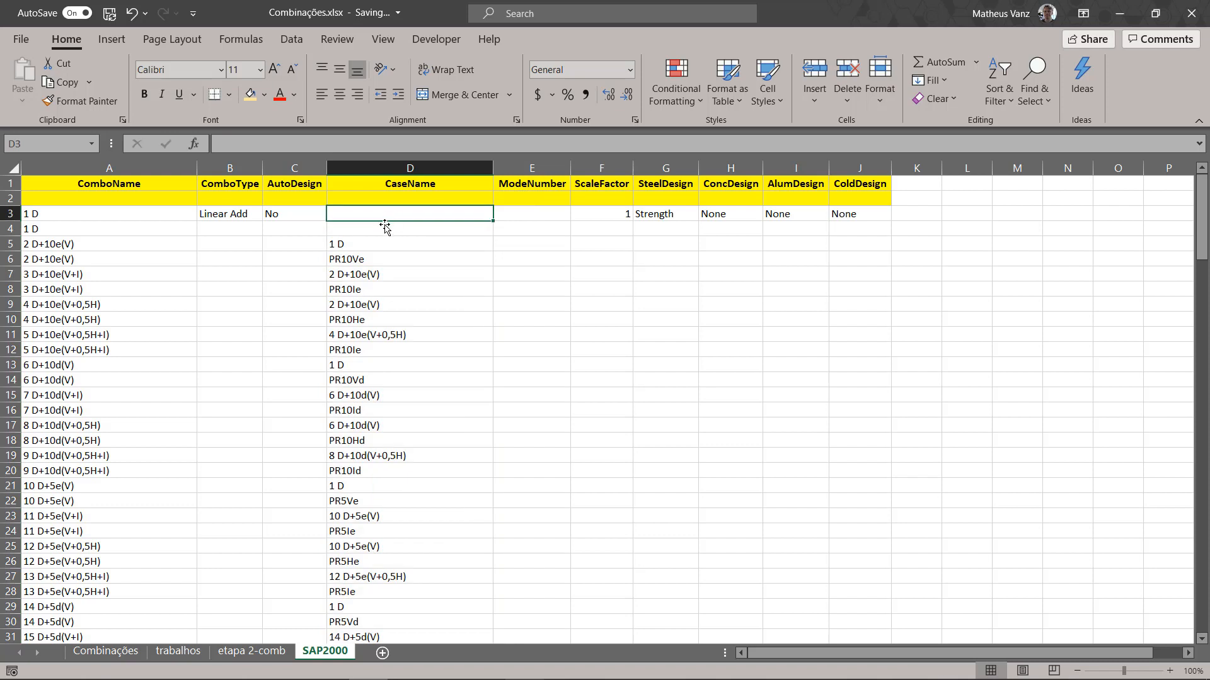
pyautogui.click(382, 228)
pyautogui.click(374, 212)
# Step: Compare the CaseName entries in D5:D8 with the combination names 2 D+10e(V) and 3 D+10e(V+I) in column A
pyautogui.click(348, 243)
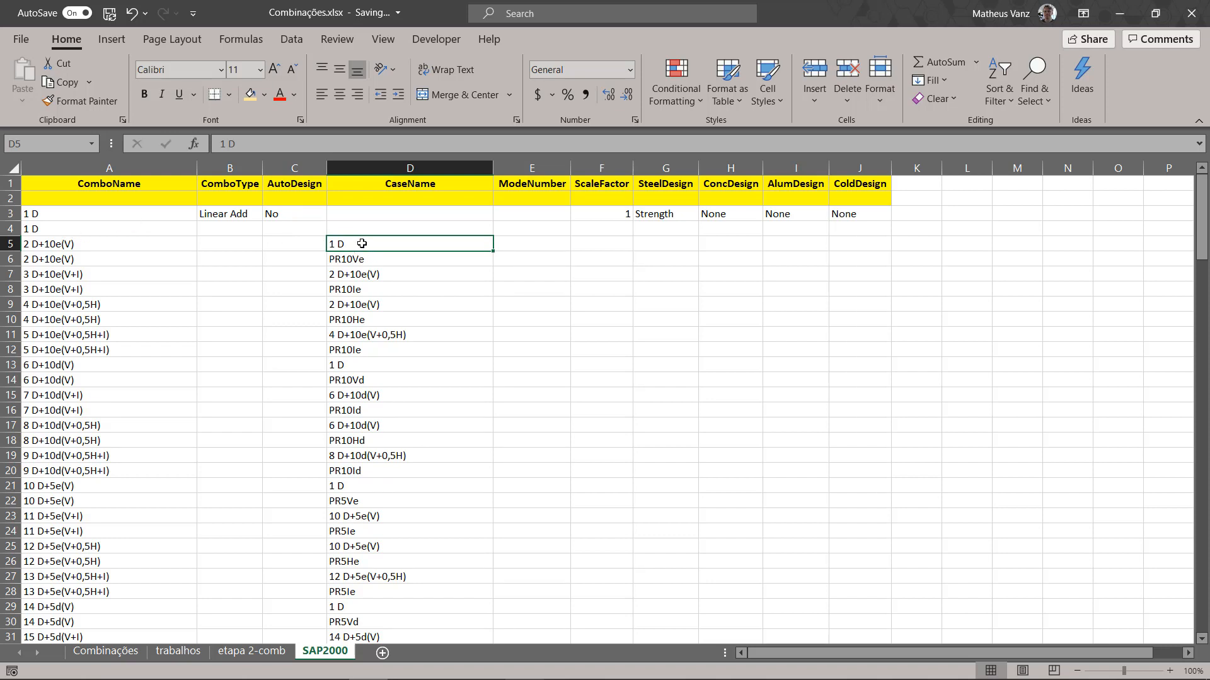
pyautogui.moveTo(361, 244); pyautogui.dragTo(73, 246)
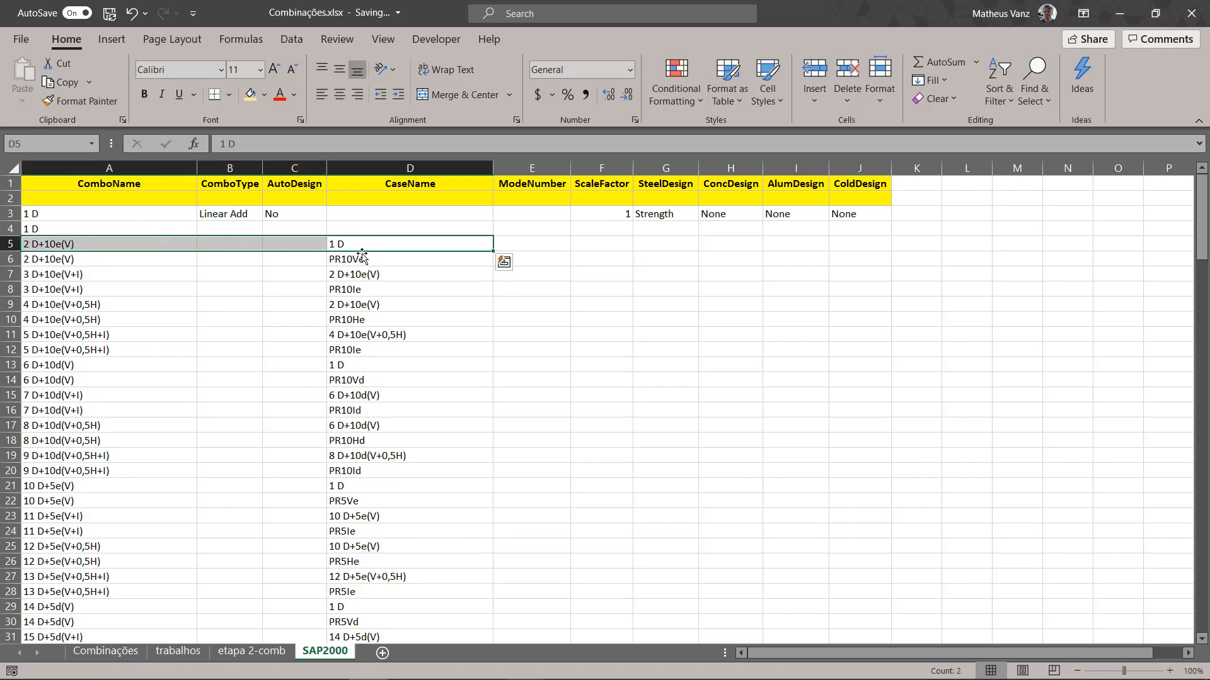
pyautogui.click(64, 244)
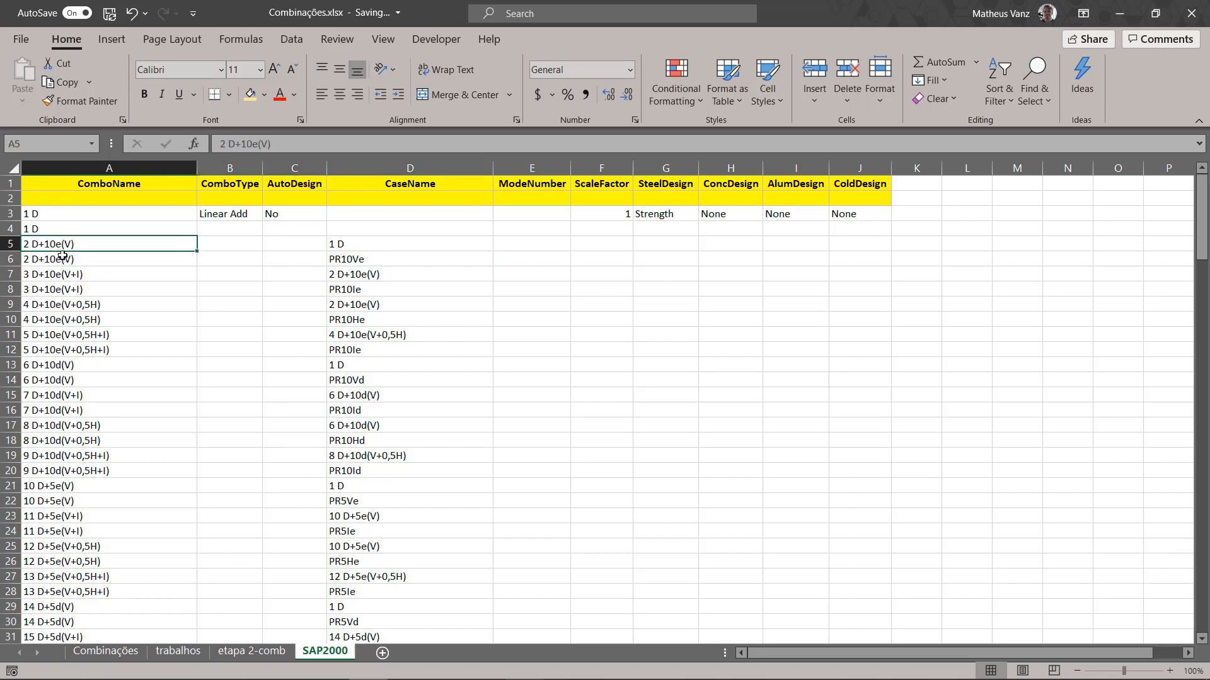
pyautogui.click(348, 244)
pyautogui.press('Down')
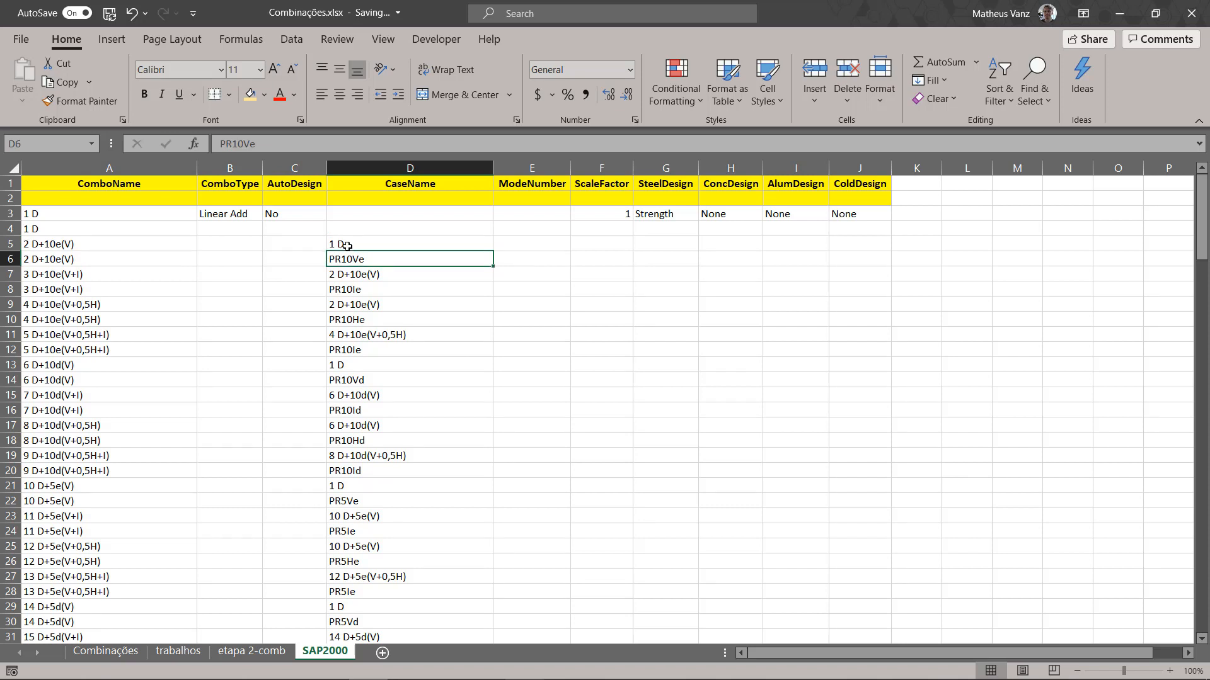
pyautogui.click(346, 246)
pyautogui.click(340, 273)
pyautogui.click(332, 262)
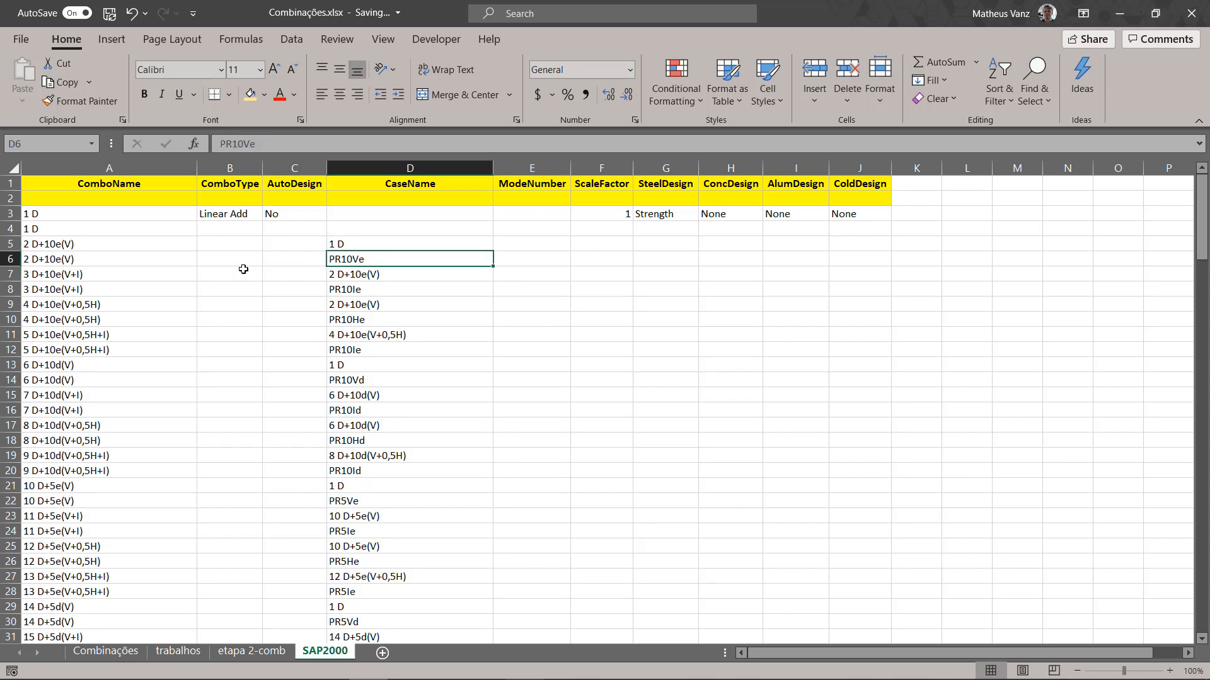
pyautogui.click(88, 277)
pyautogui.click(342, 274)
pyautogui.click(342, 290)
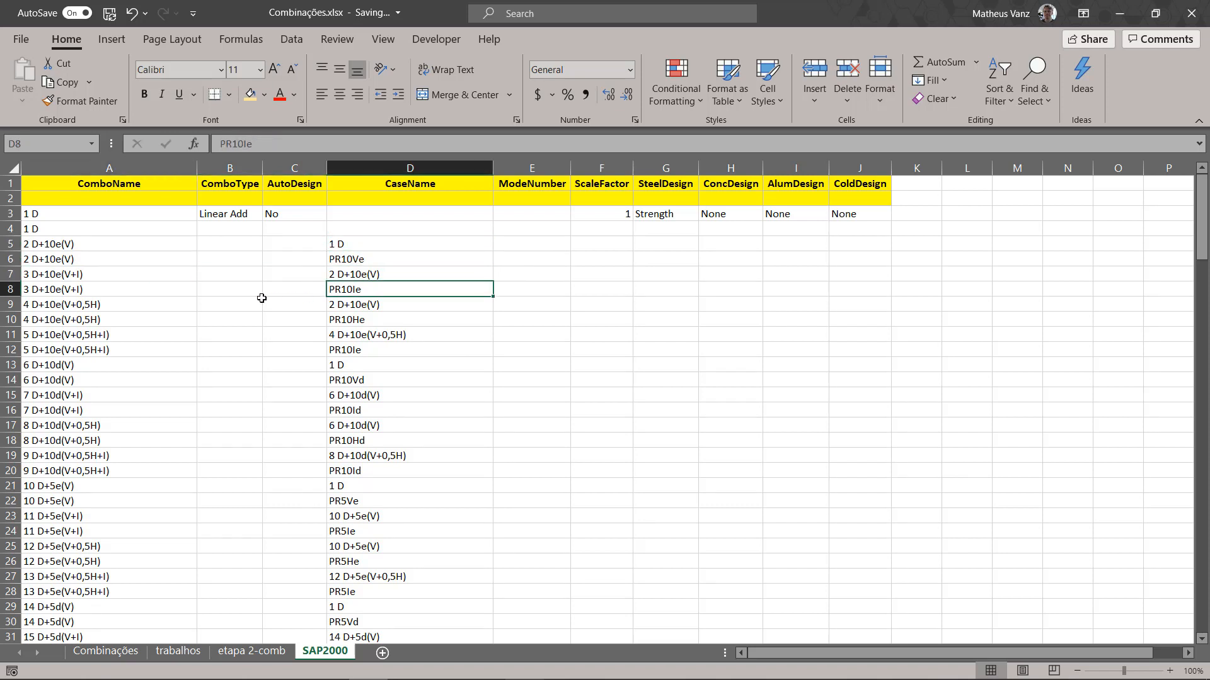
# Step: Examine the ScaleFactor column, then on the trabalhos sheet the multp. values in N3:N8 and the IF formulas in R3:R5
pyautogui.click(610, 169)
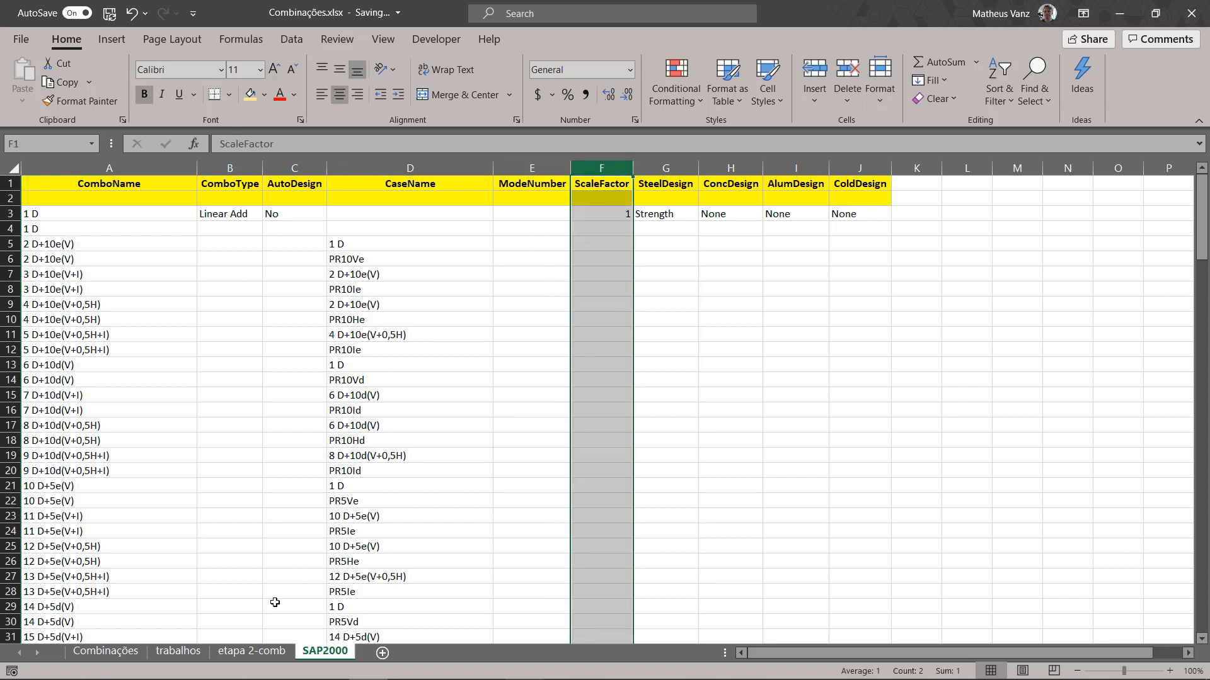
pyautogui.click(178, 653)
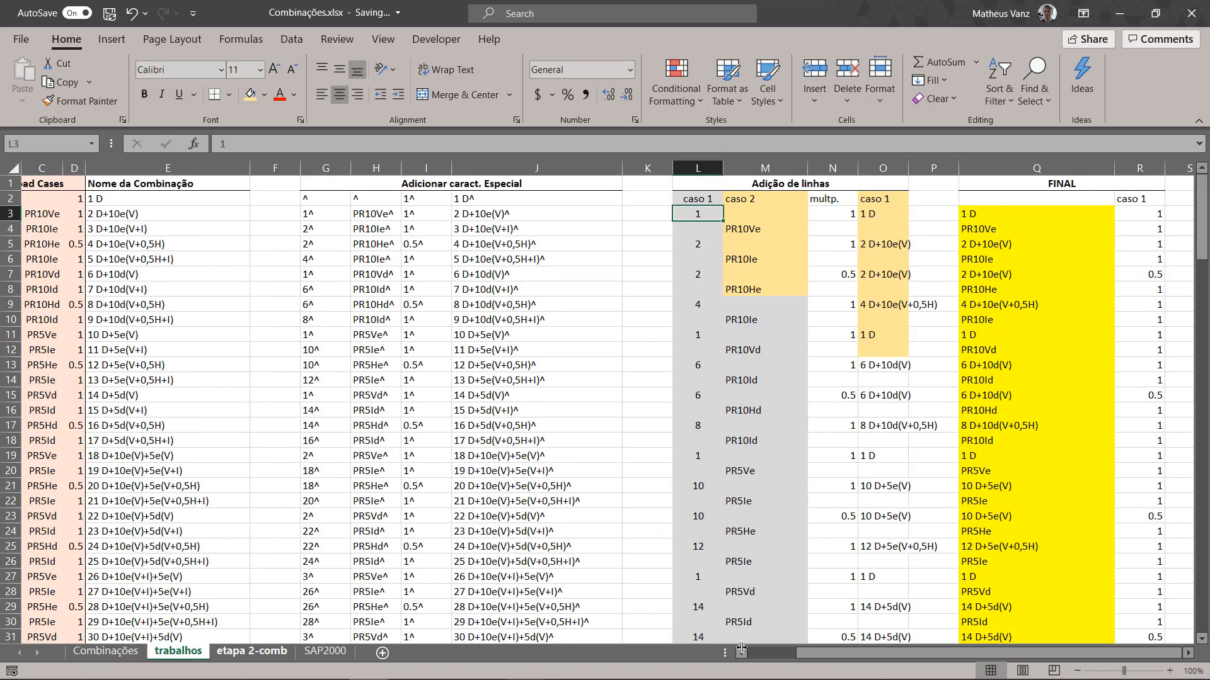
pyautogui.click(1144, 227)
pyautogui.click(1151, 213)
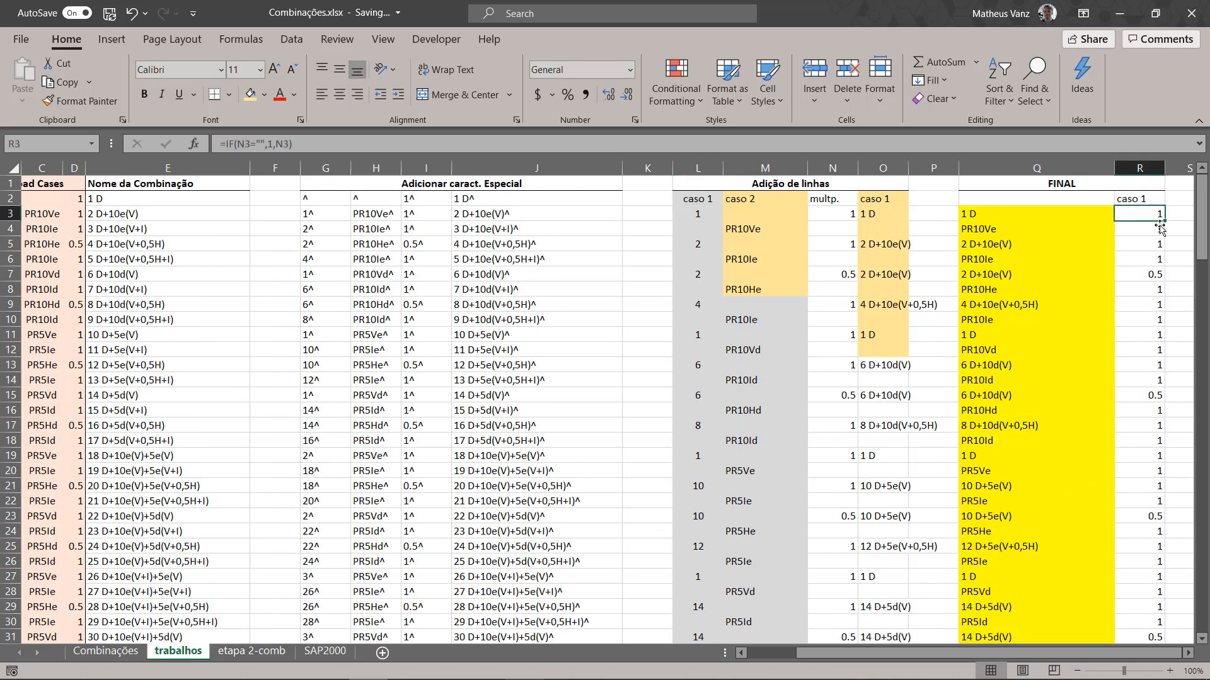
pyautogui.click(1158, 235)
pyautogui.click(1157, 245)
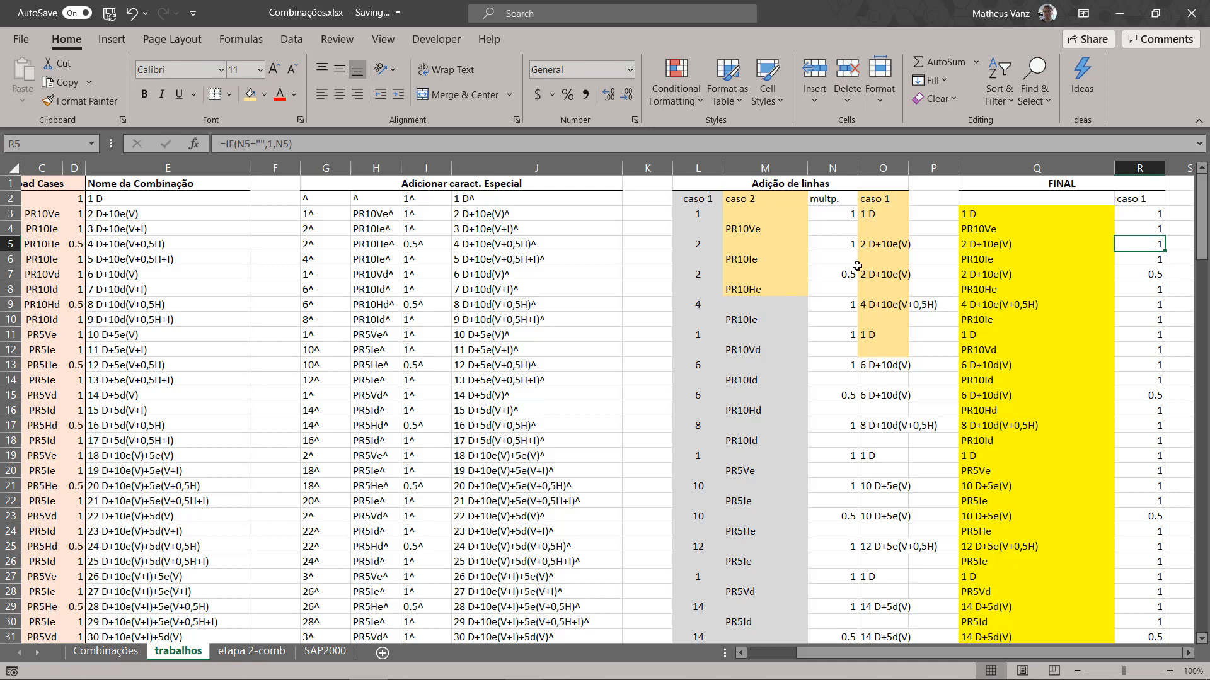
pyautogui.moveTo(830, 218); pyautogui.dragTo(832, 290)
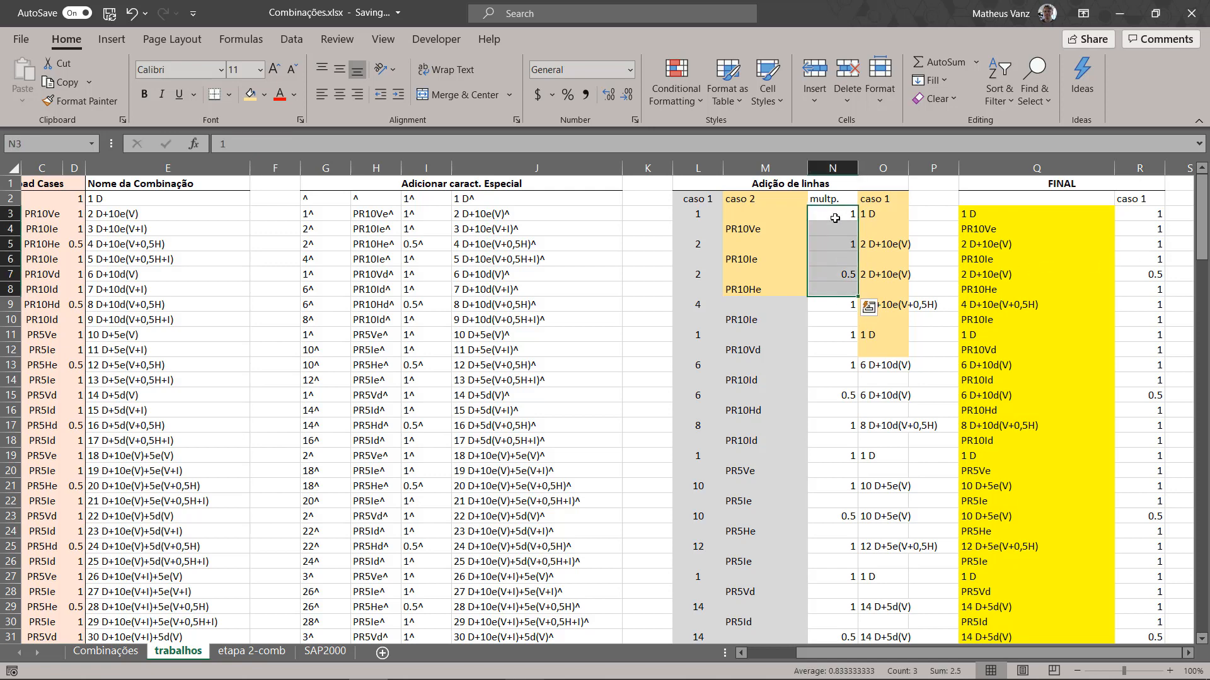
pyautogui.click(831, 259)
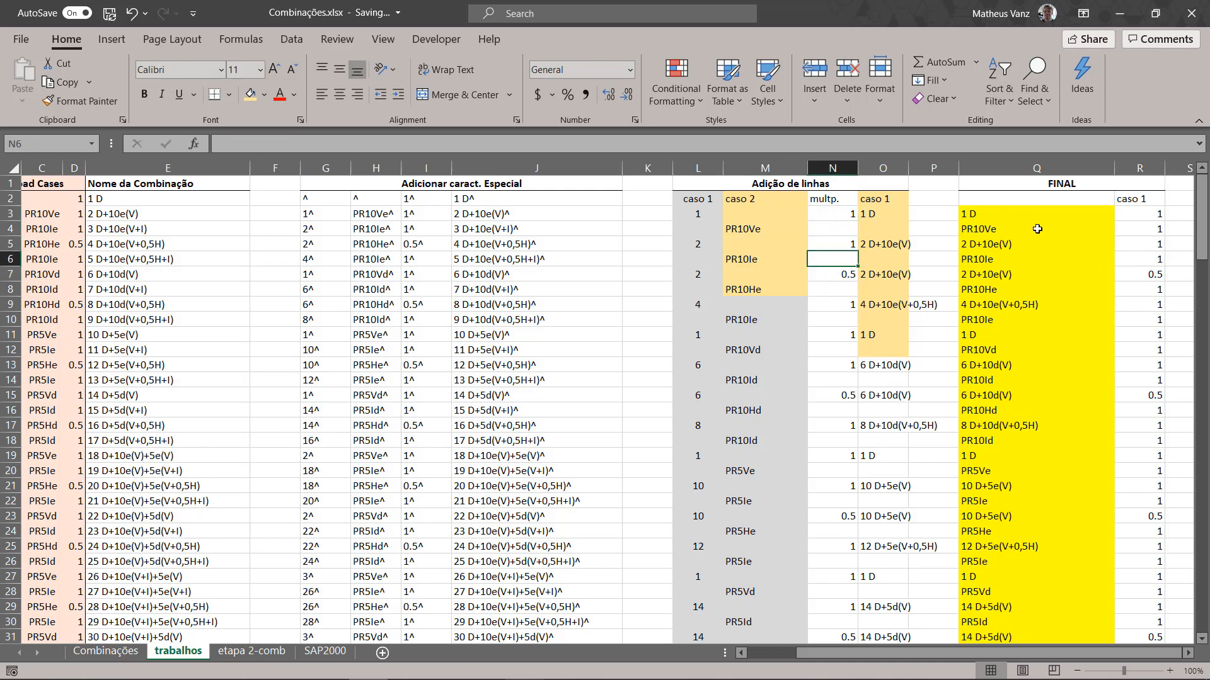
pyautogui.click(1151, 215)
pyautogui.click(1157, 229)
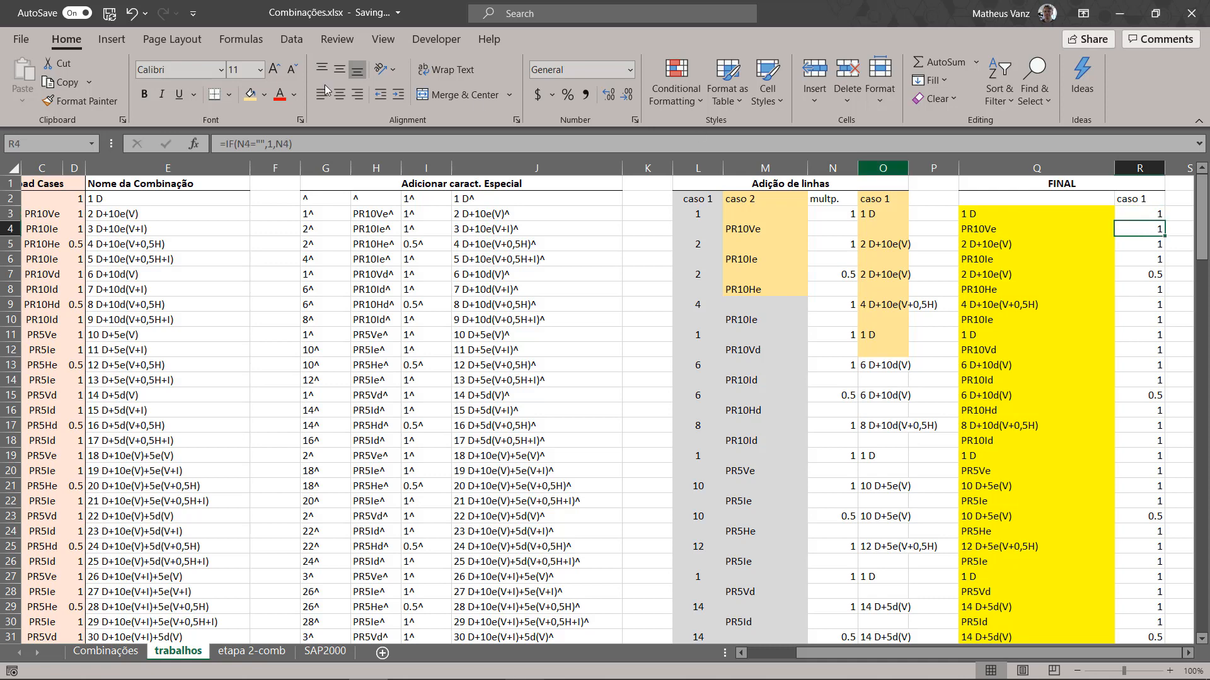
pyautogui.click(301, 145)
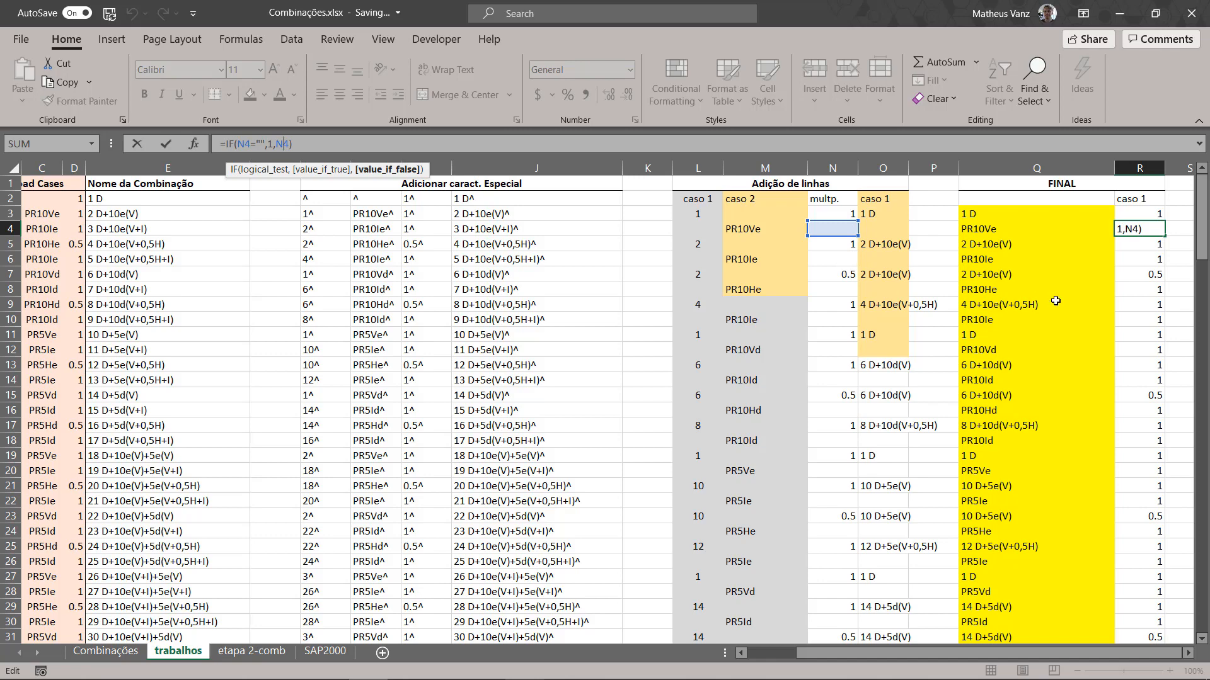
pyautogui.click(1152, 230)
# Step: Copy the multipliers R3:R163 from the trabalhos sheet and paste them as values into the SAP2000 sheet's ScaleFactor column from F5
pyautogui.click(1148, 216)
pyautogui.scroll(-20, 1113, 315)
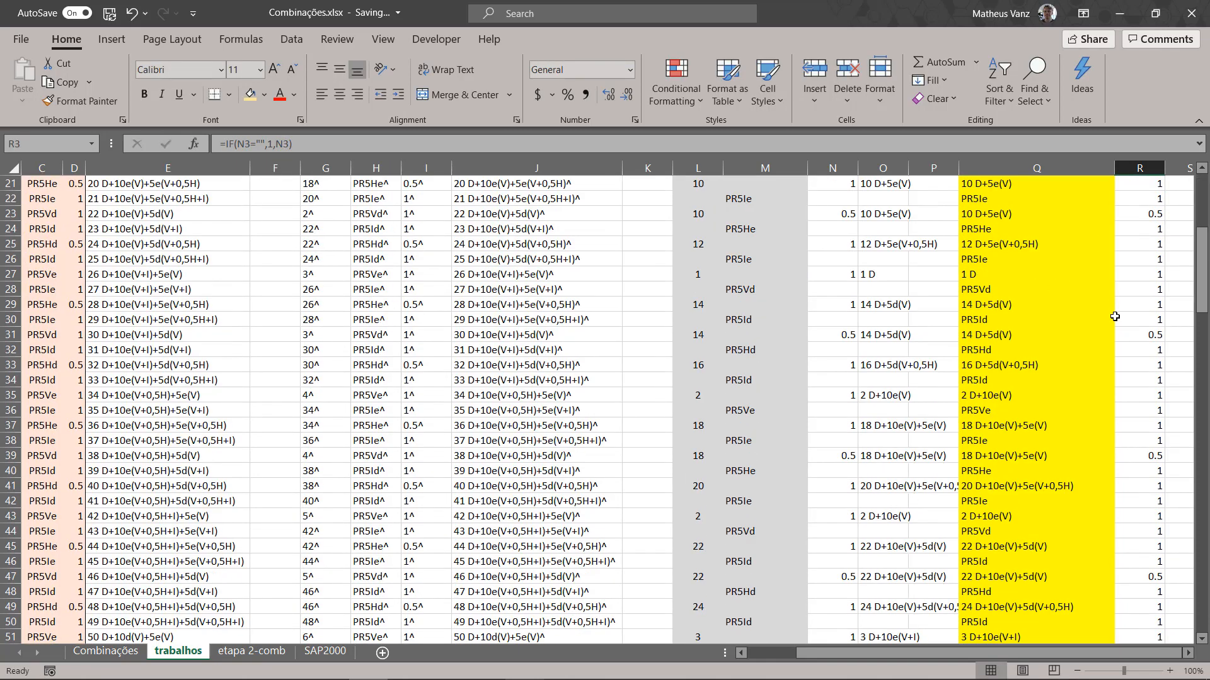
pyautogui.scroll(-20, 1142, 348)
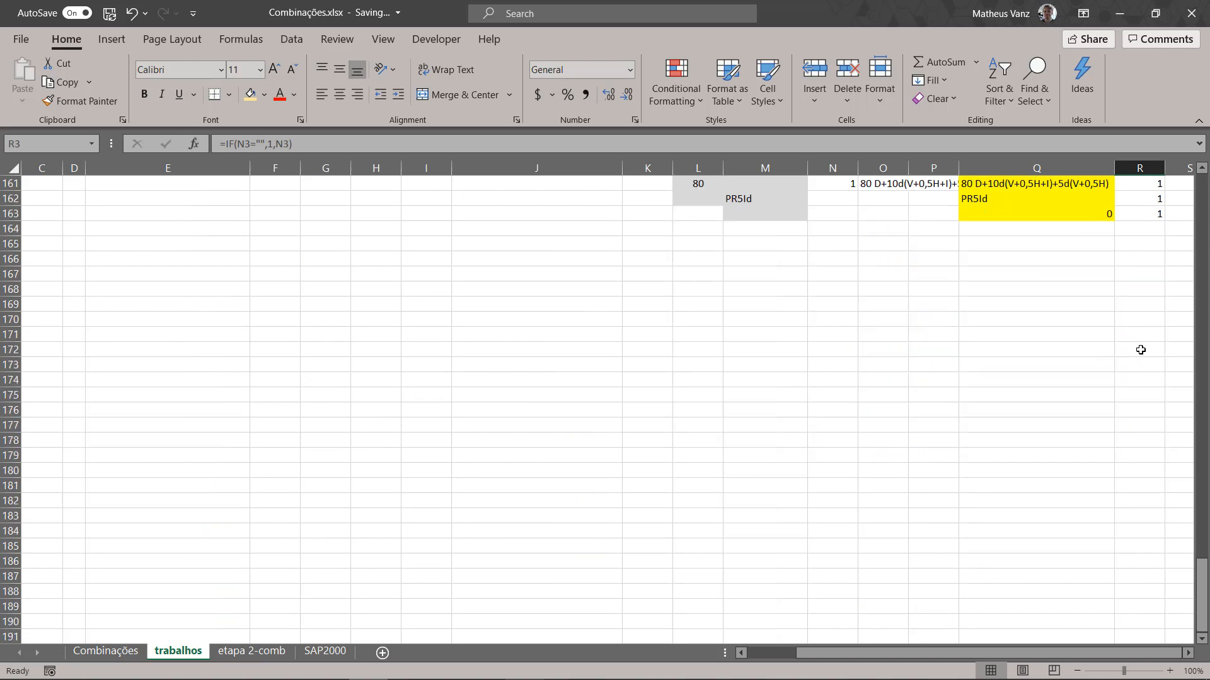
pyautogui.scroll(4, 1151, 348)
pyautogui.keyDown('shift'); pyautogui.click(1156, 365); pyautogui.keyUp('shift')
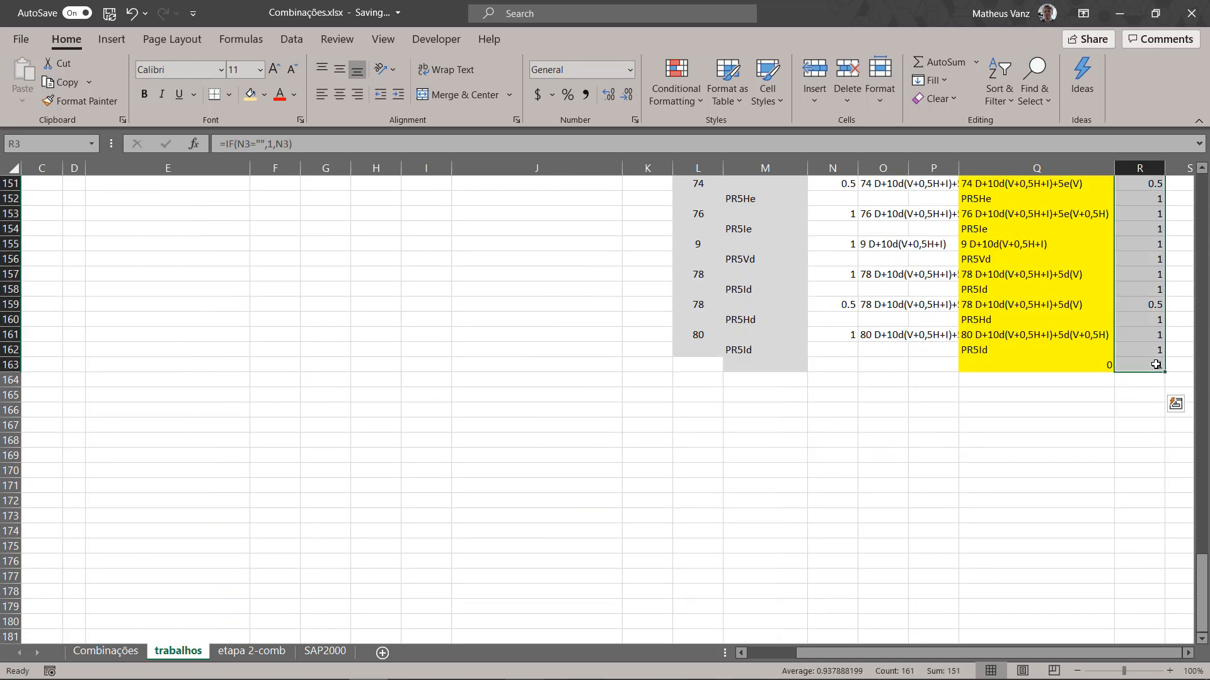
pyautogui.hotkey('ctrl', 'c')
pyautogui.click(326, 651)
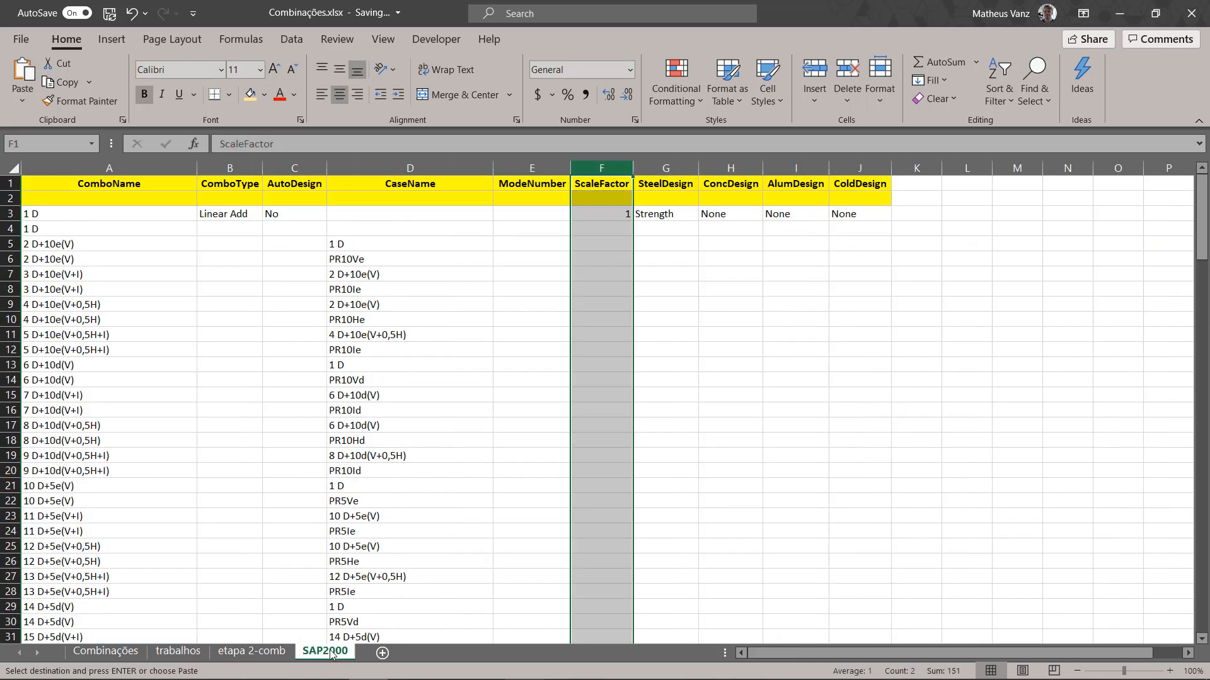
pyautogui.click(614, 278)
pyautogui.click(603, 244)
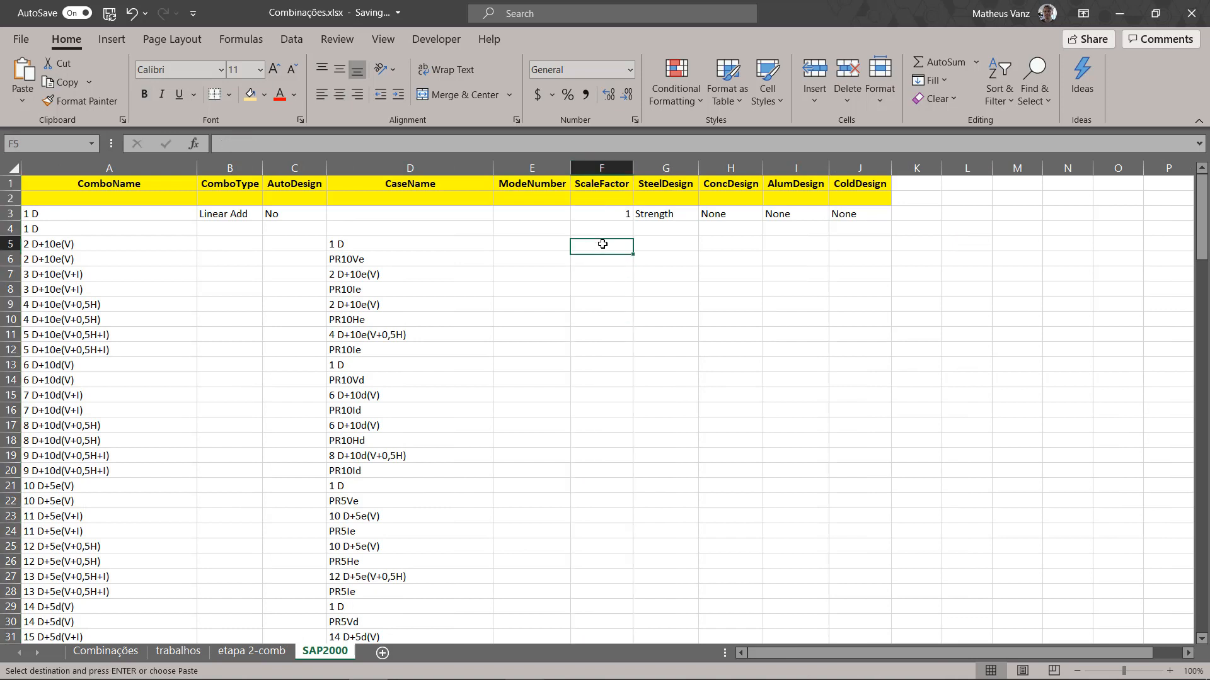
pyautogui.rightClick(603, 244)
pyautogui.click(665, 311)
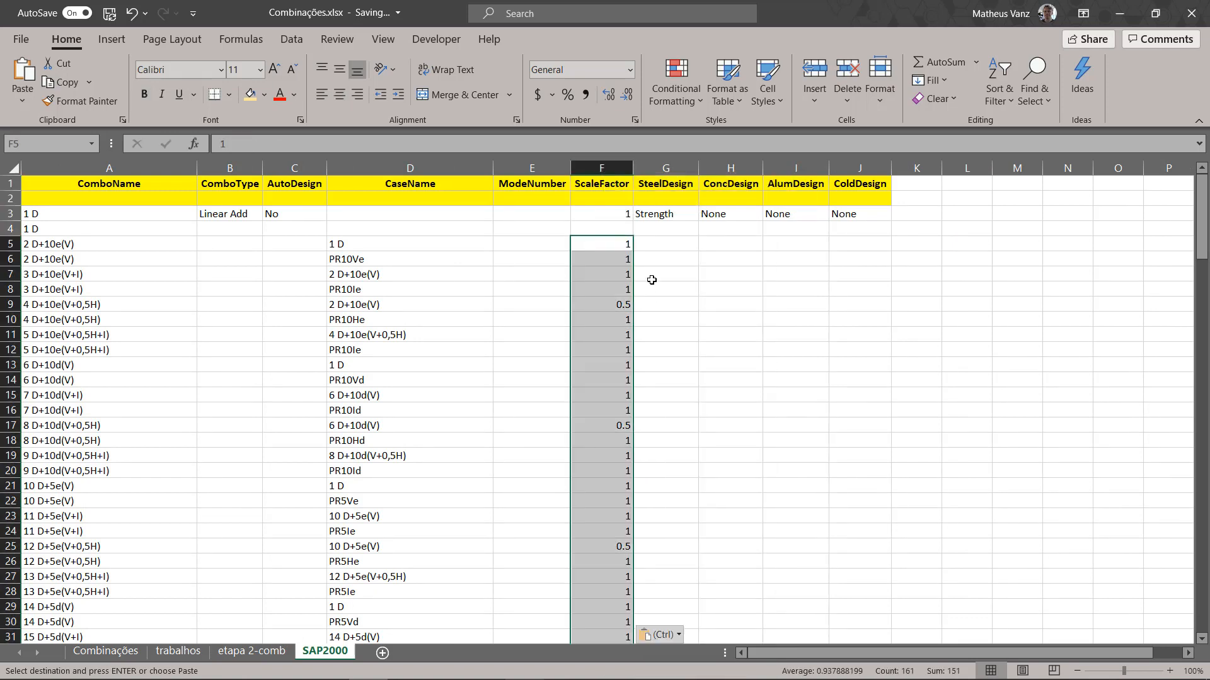
pyautogui.press('Escape')
# Step: Enter 1 as the ScaleFactor in F4 for the second row of combination 1 D
pyautogui.click(617, 213)
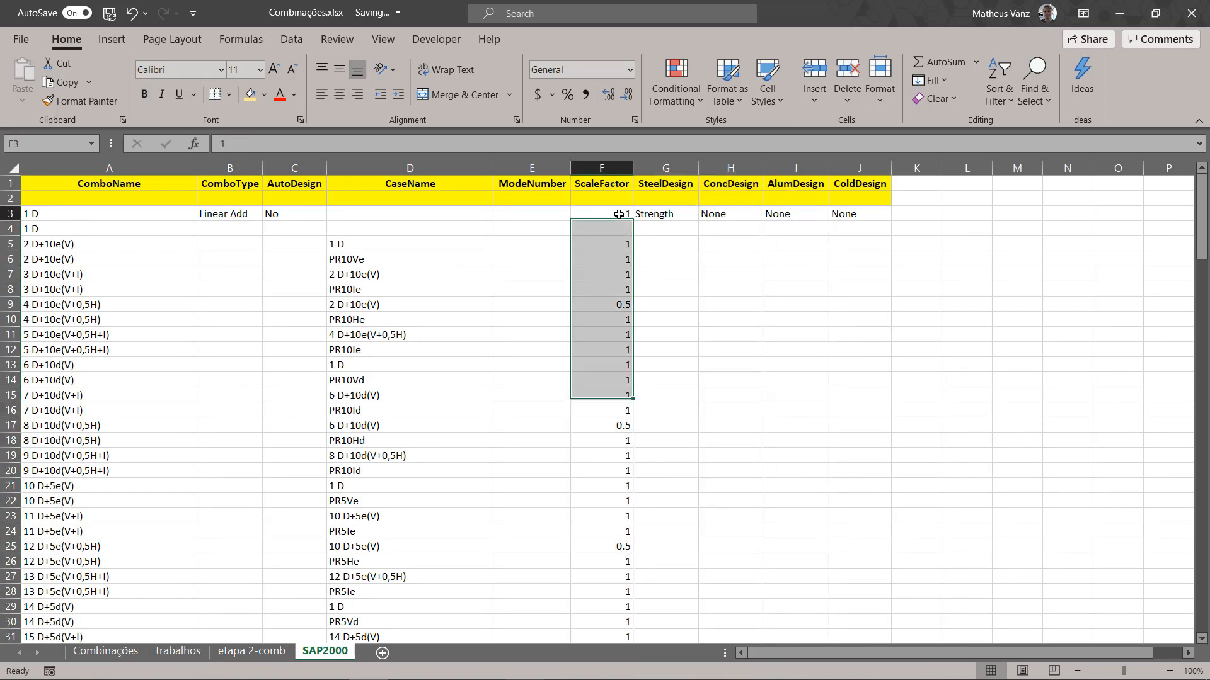
pyautogui.press('Down')
pyautogui.write('1')
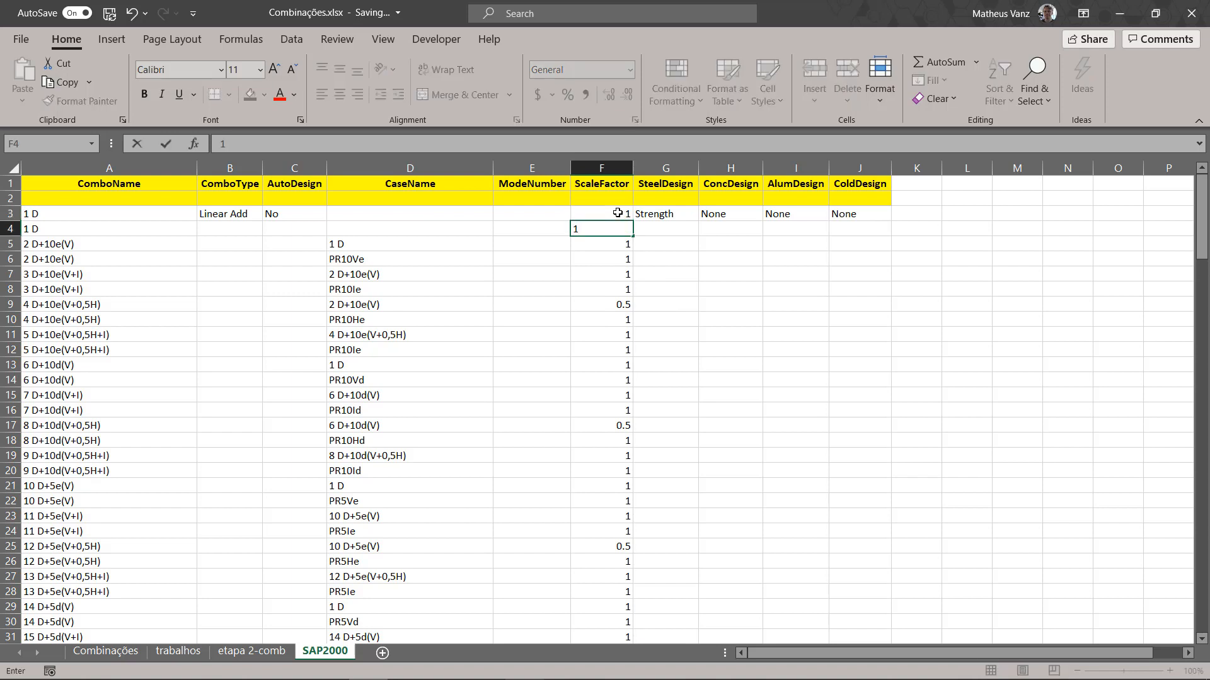
pyautogui.press('Right')
pyautogui.press('Left')
pyautogui.press('Left')
pyautogui.press('Left')
pyautogui.press('Left')
pyautogui.press('Right')
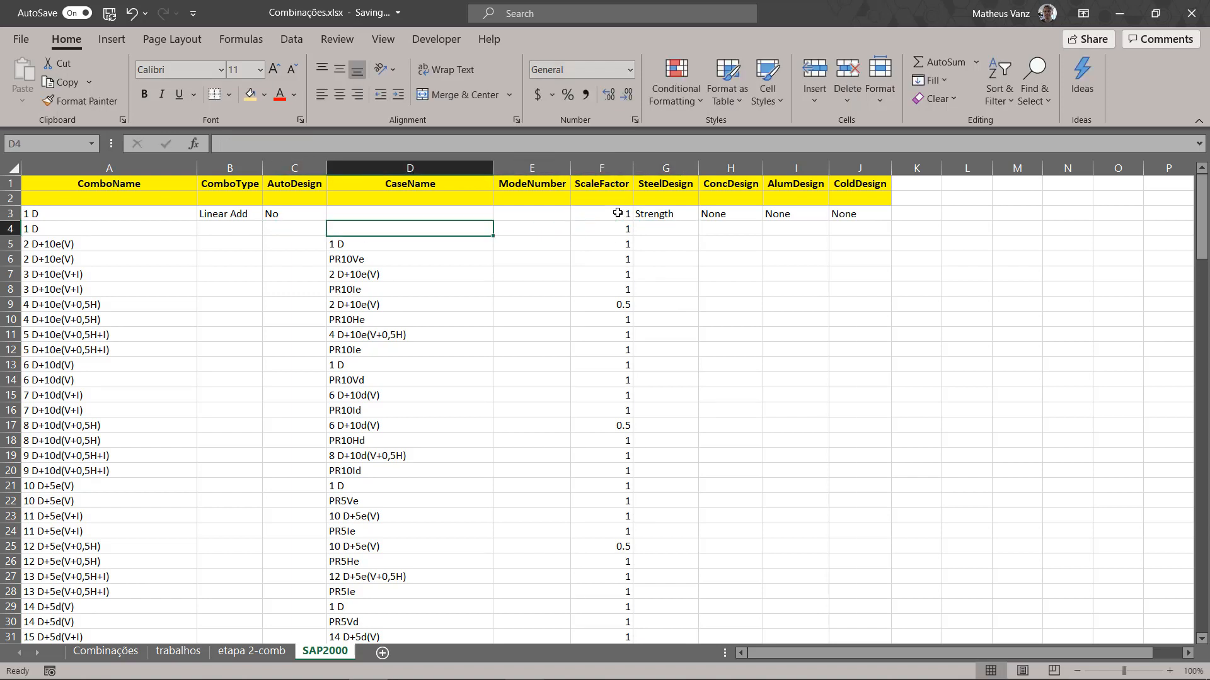
# Step: Check the CaseName cells D3 and D4 that belong to combination 1 D
pyautogui.press('Up')
pyautogui.press('Down')
pyautogui.press('Down')
pyautogui.press('Up')
pyautogui.press('Up')
pyautogui.press('Down')
pyautogui.press('Up')
pyautogui.press('Down')
pyautogui.press('Down')
pyautogui.press('Up')
pyautogui.press('Up')
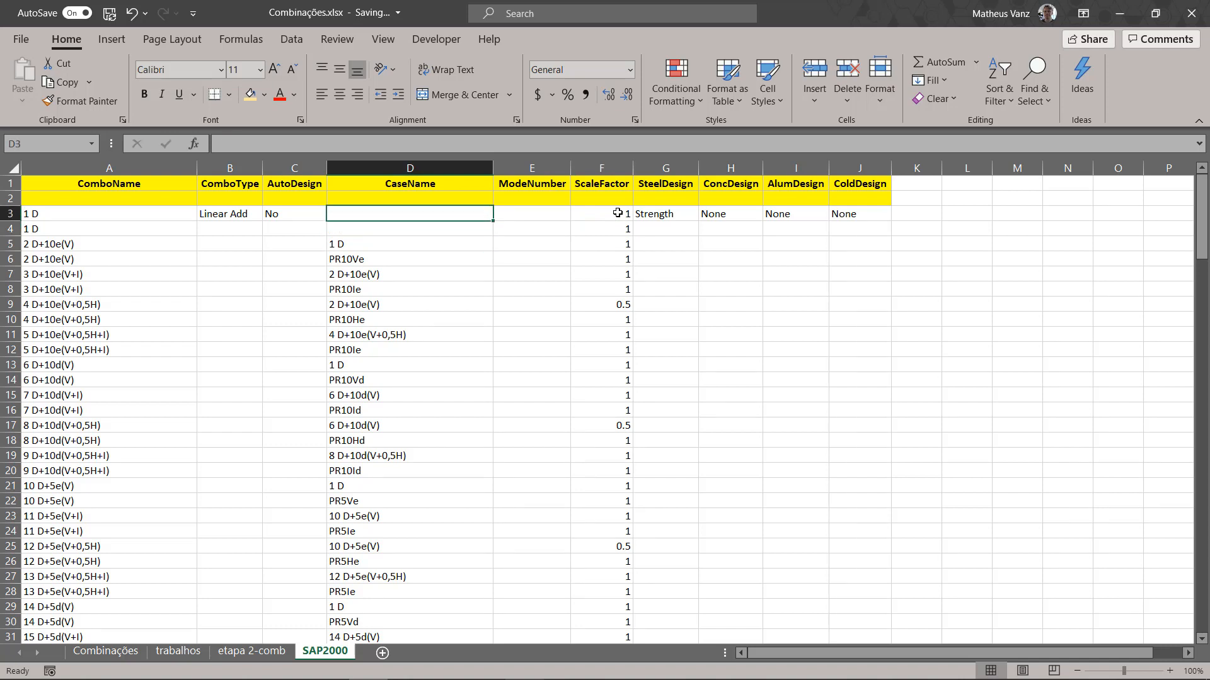
pyautogui.press('Down')
pyautogui.press('Up')
# Step: Copy the load case text CPem+CPvr from U12 of the Combinações sheet and paste it as a value into SAP2000 cell D3
pyautogui.click(106, 651)
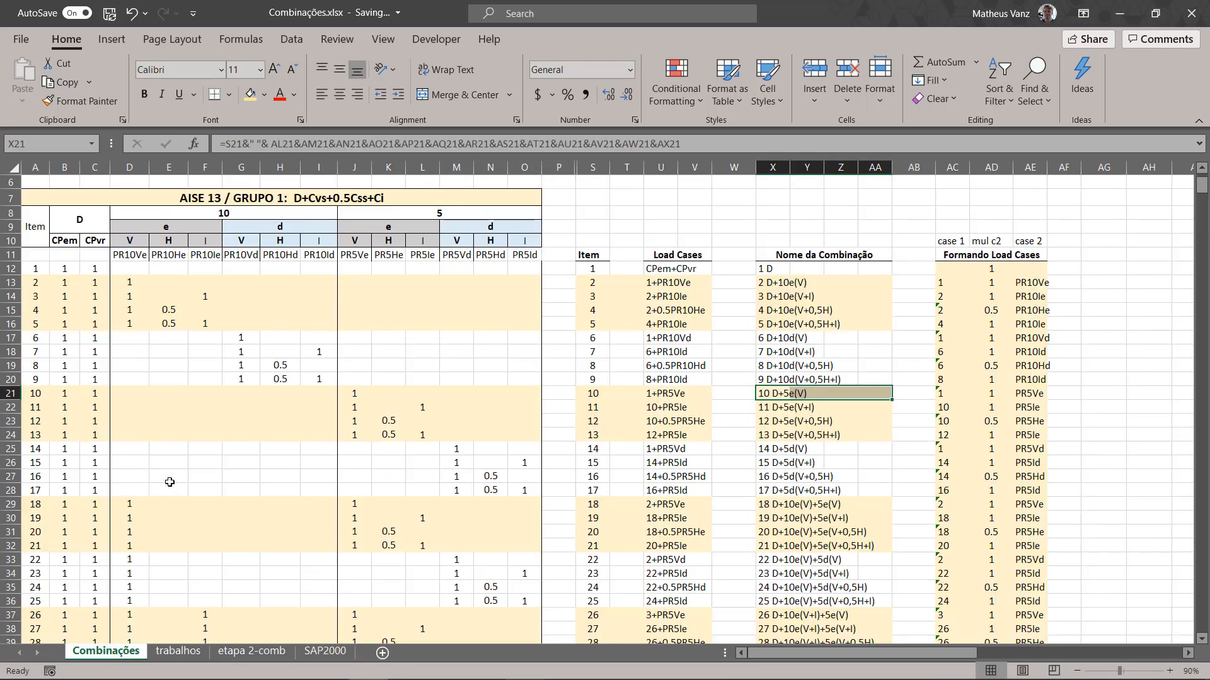
pyautogui.click(663, 272)
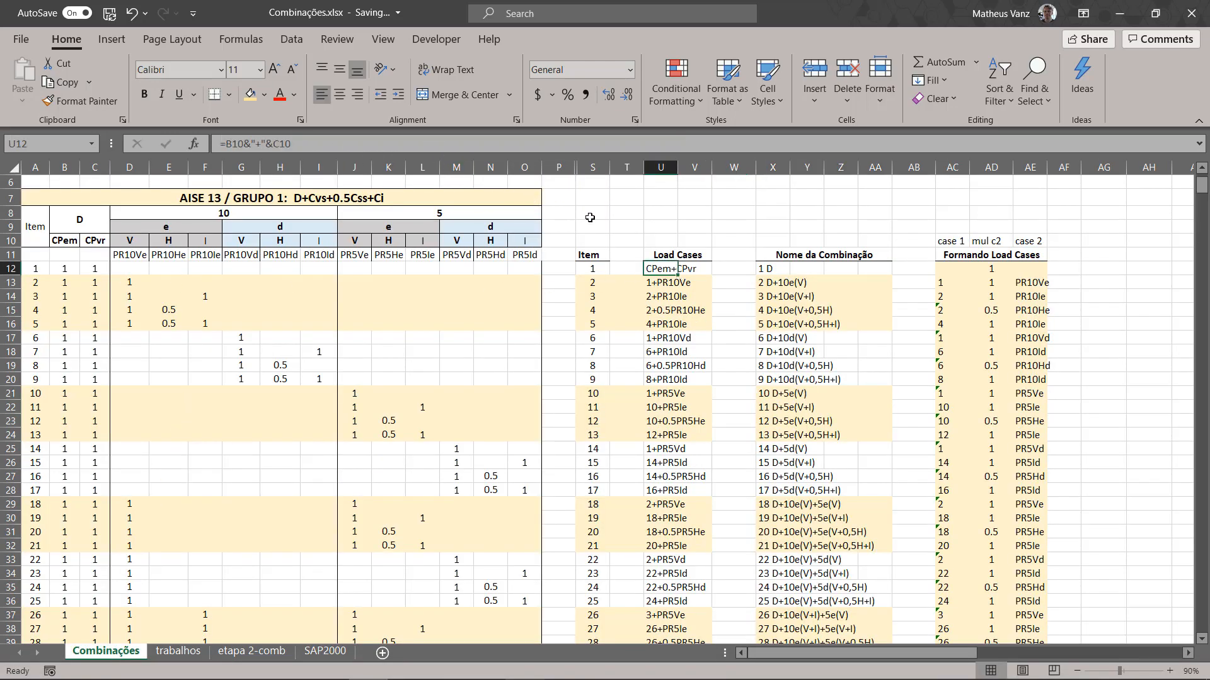
pyautogui.hotkey('ctrl', 'c')
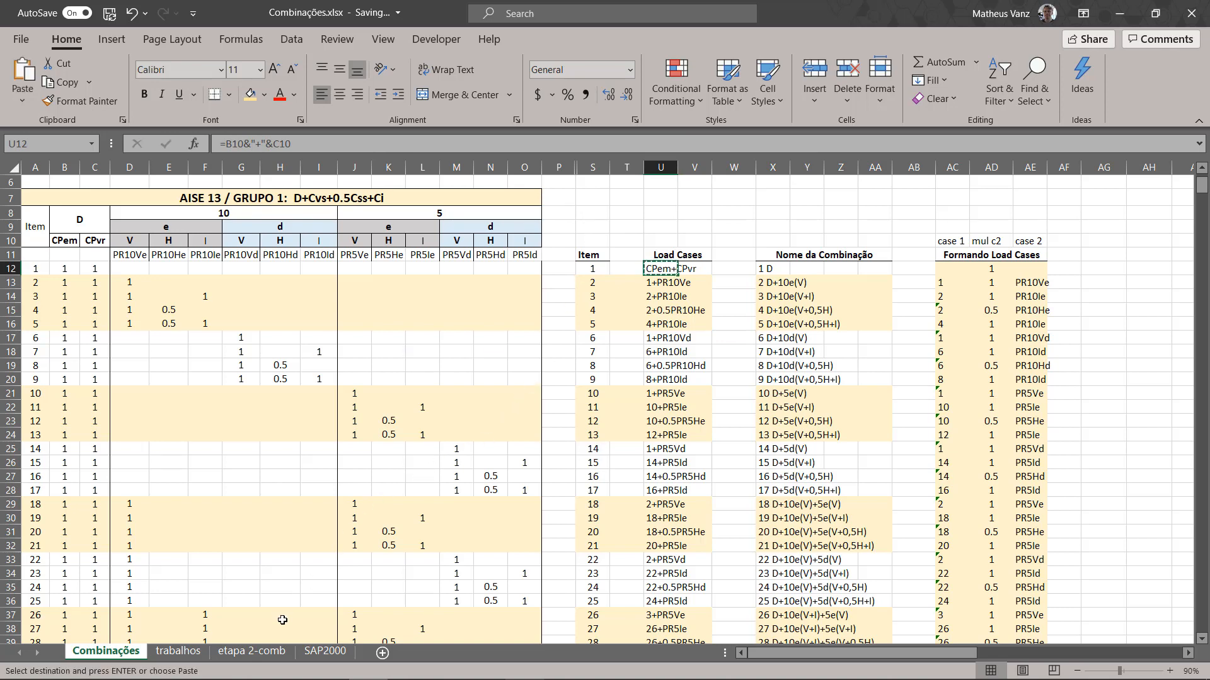
pyautogui.click(255, 655)
pyautogui.click(325, 652)
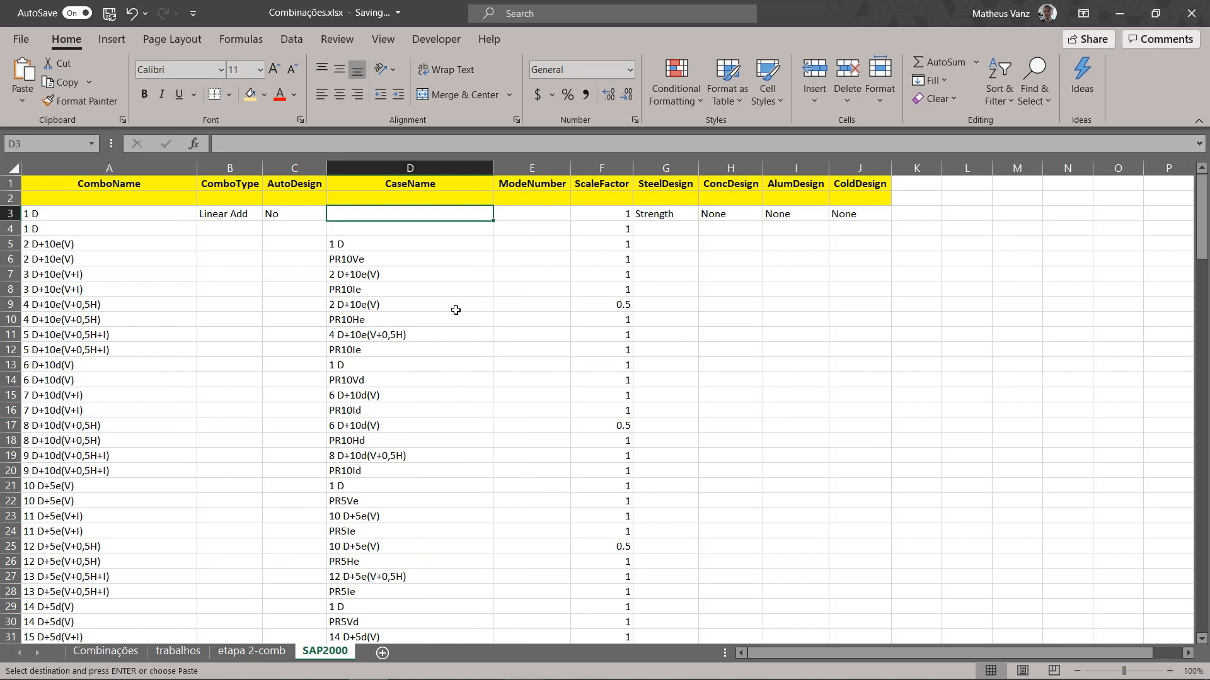
pyautogui.rightClick(403, 215)
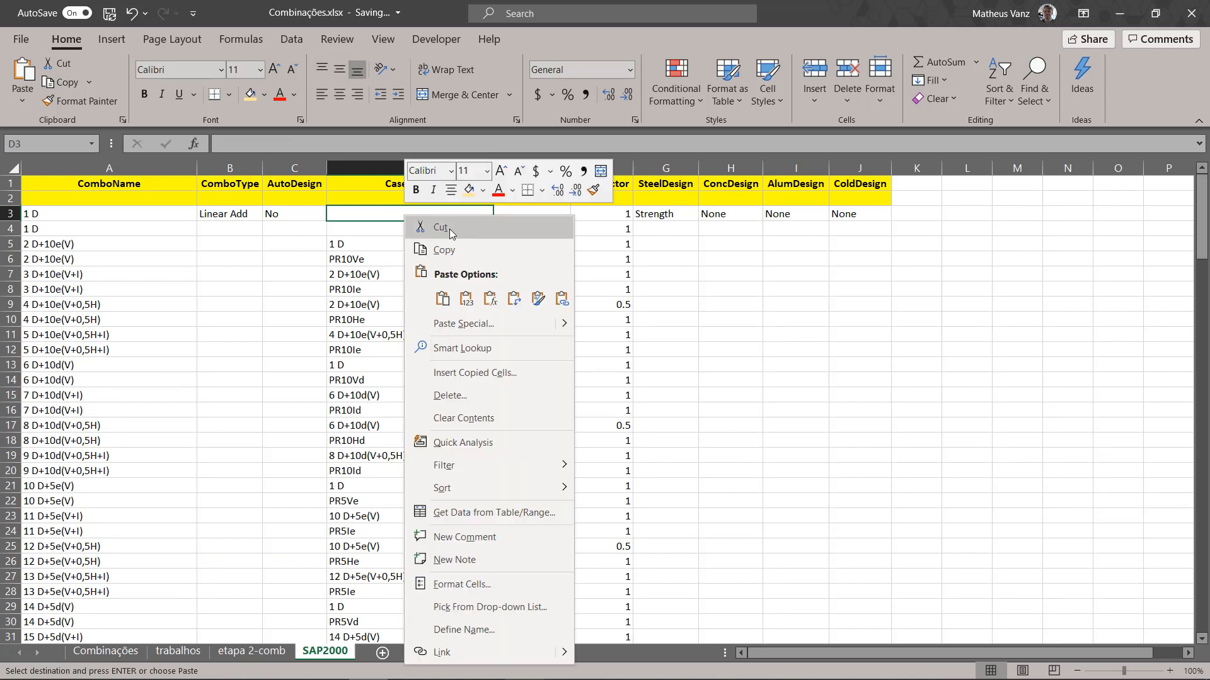
pyautogui.click(459, 287)
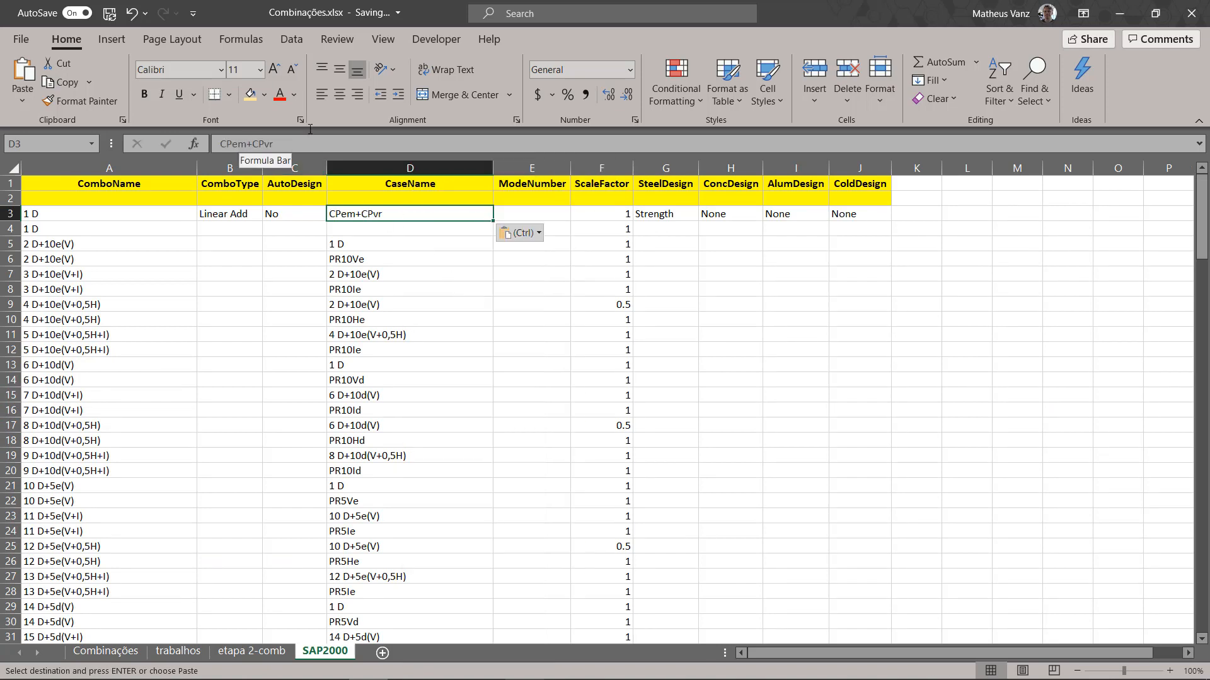
# Step: Split the pasted CaseName so that D3 holds CPem and D4 holds CPvr
pyautogui.moveTo(247, 145); pyautogui.dragTo(463, 105)
pyautogui.hotkey('ctrl', 'x')
pyautogui.press('Return')
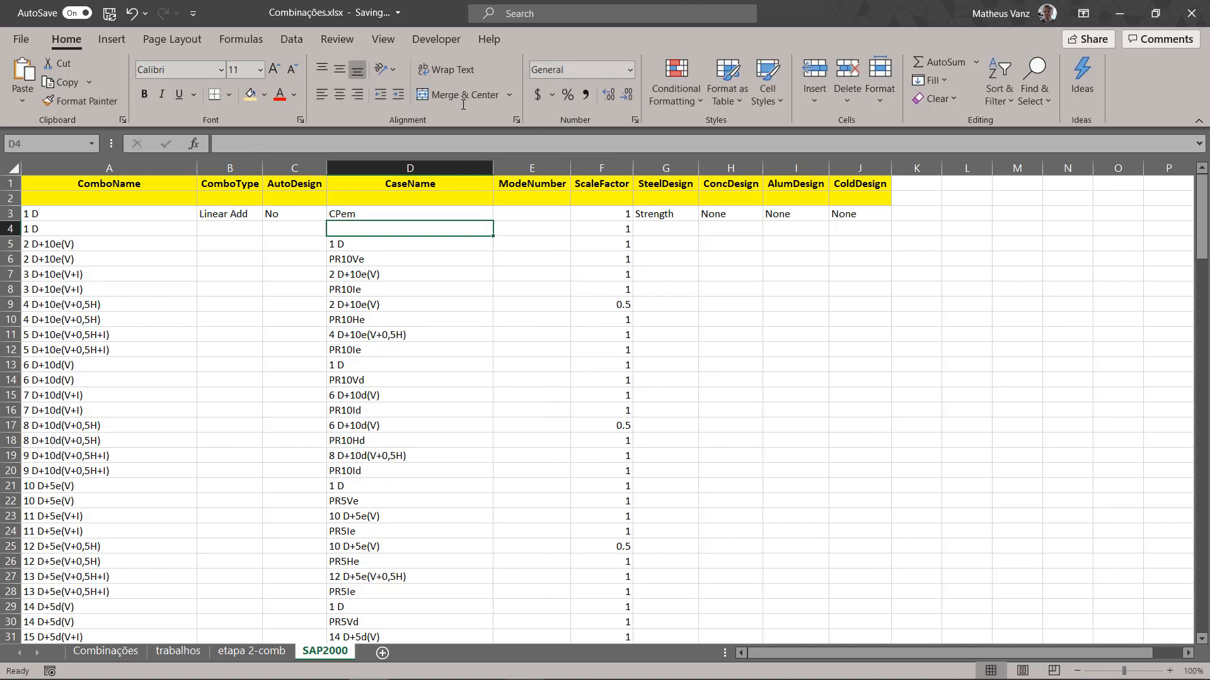
pyautogui.doubleClick(376, 227)
pyautogui.hotkey('ctrl', 'v')
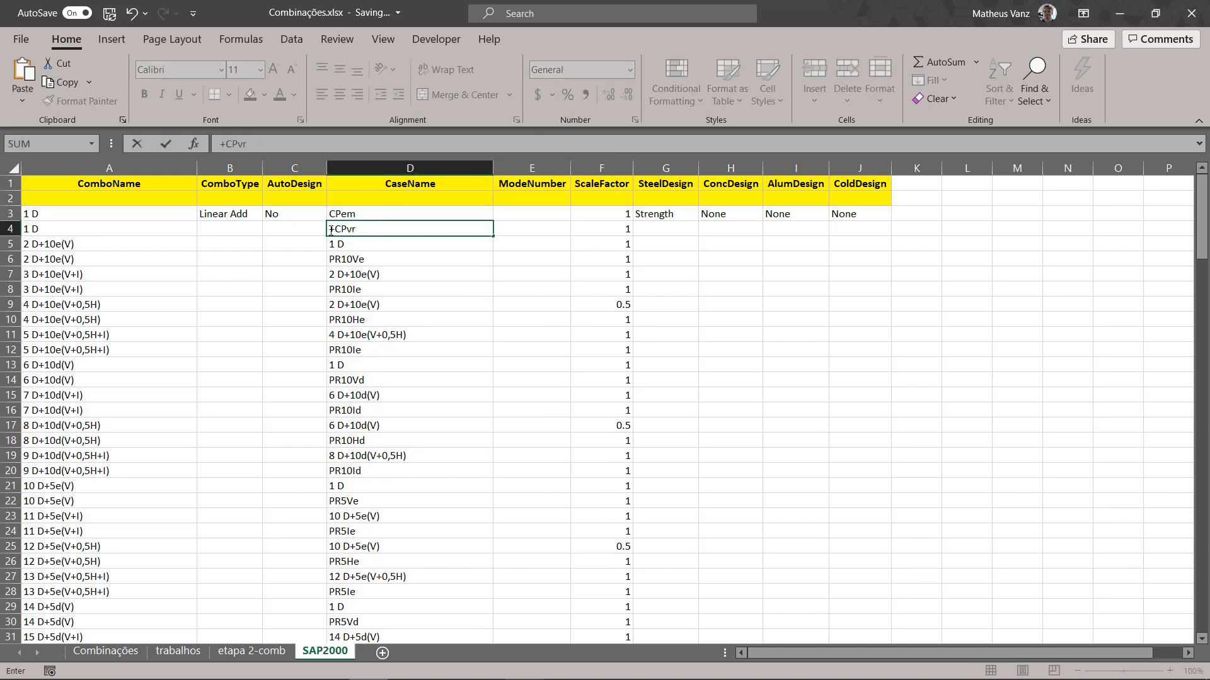
pyautogui.press('Delete')
pyautogui.press('Return')
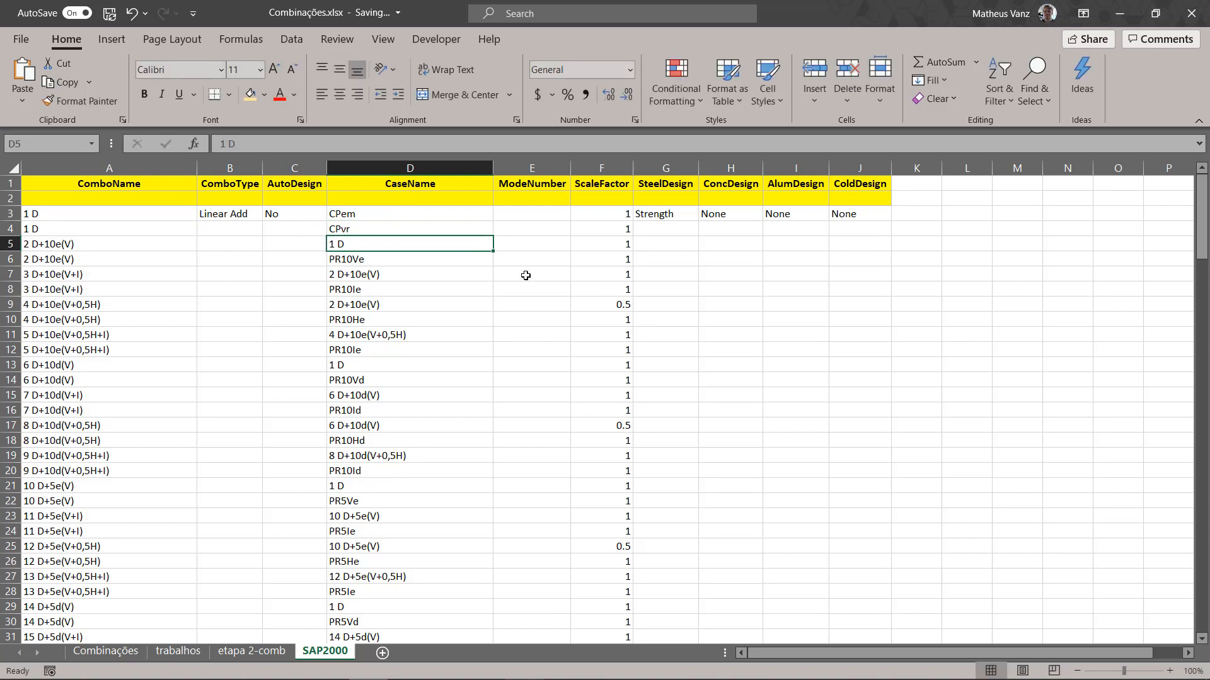
# Step: Review the first row's ComboType and AutoDesign values in B3:C3 and its design options in G3:J3
pyautogui.click(568, 280)
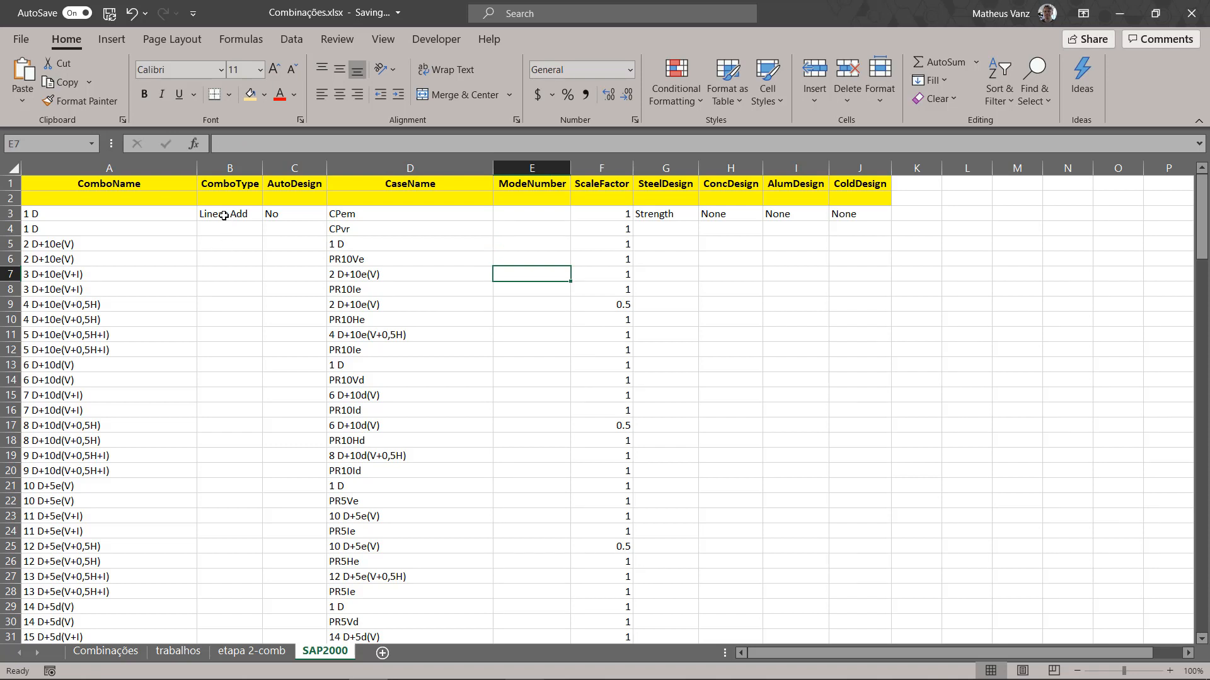
pyautogui.moveTo(224, 216); pyautogui.dragTo(290, 198)
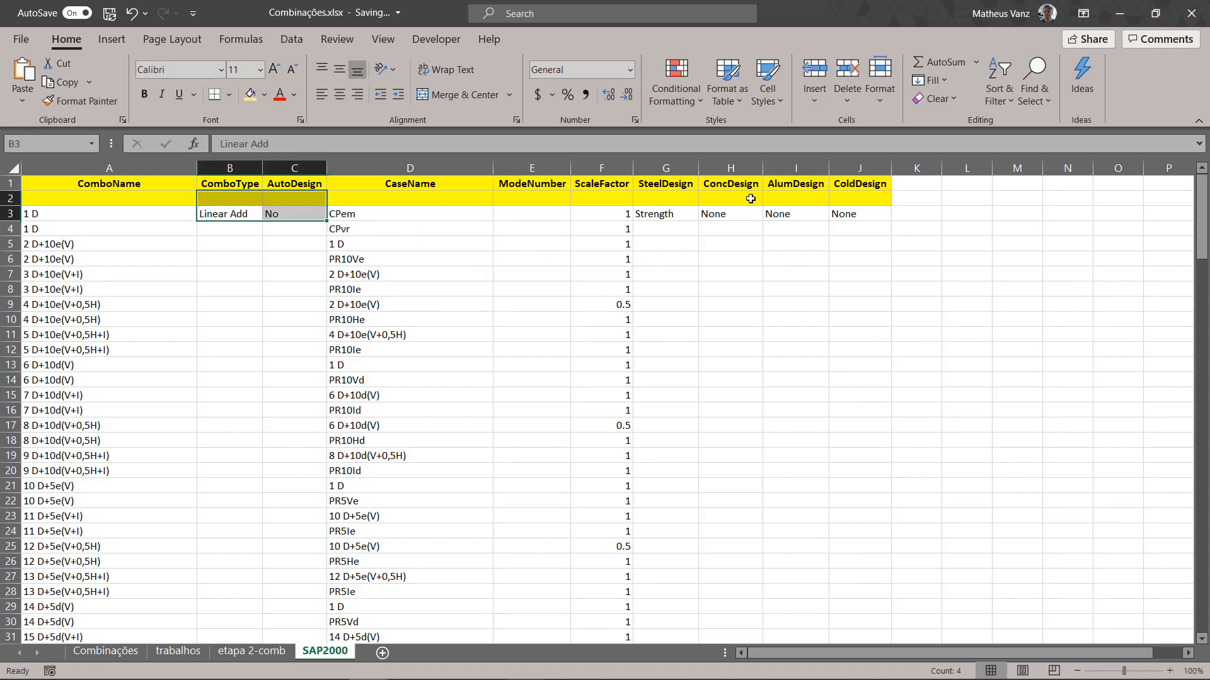
pyautogui.hotkey('ctrl', 'q')
pyautogui.moveTo(655, 211); pyautogui.dragTo(854, 212)
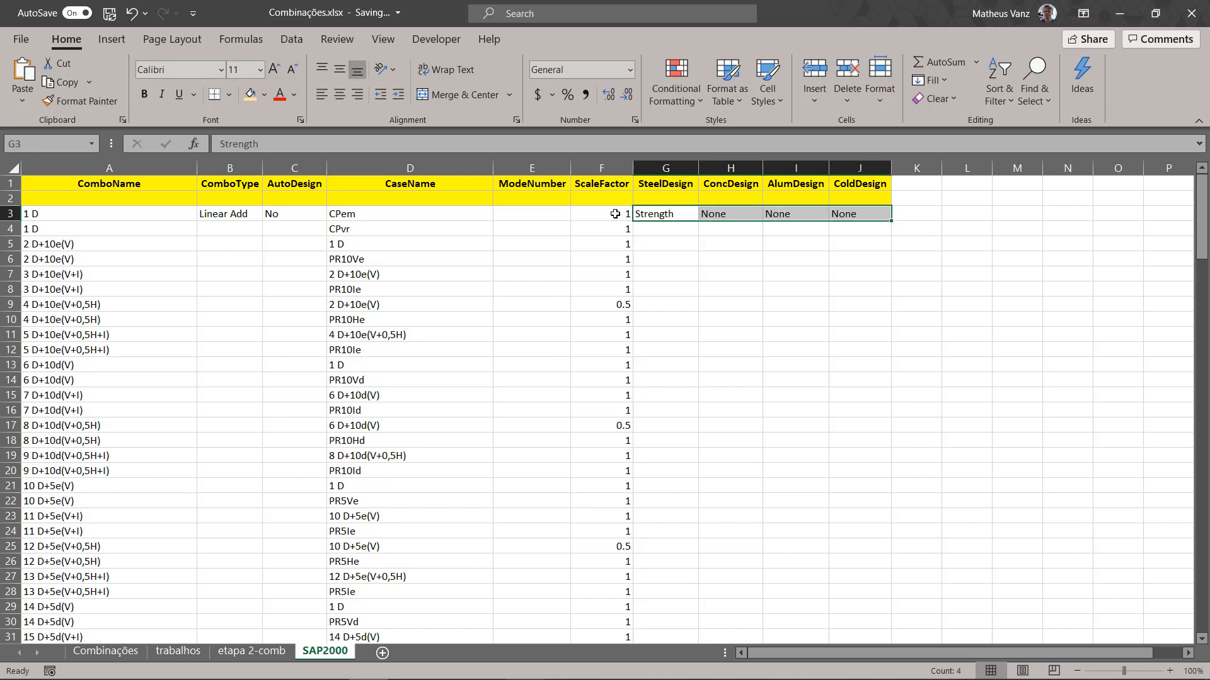
pyautogui.moveTo(203, 215); pyautogui.dragTo(268, 214)
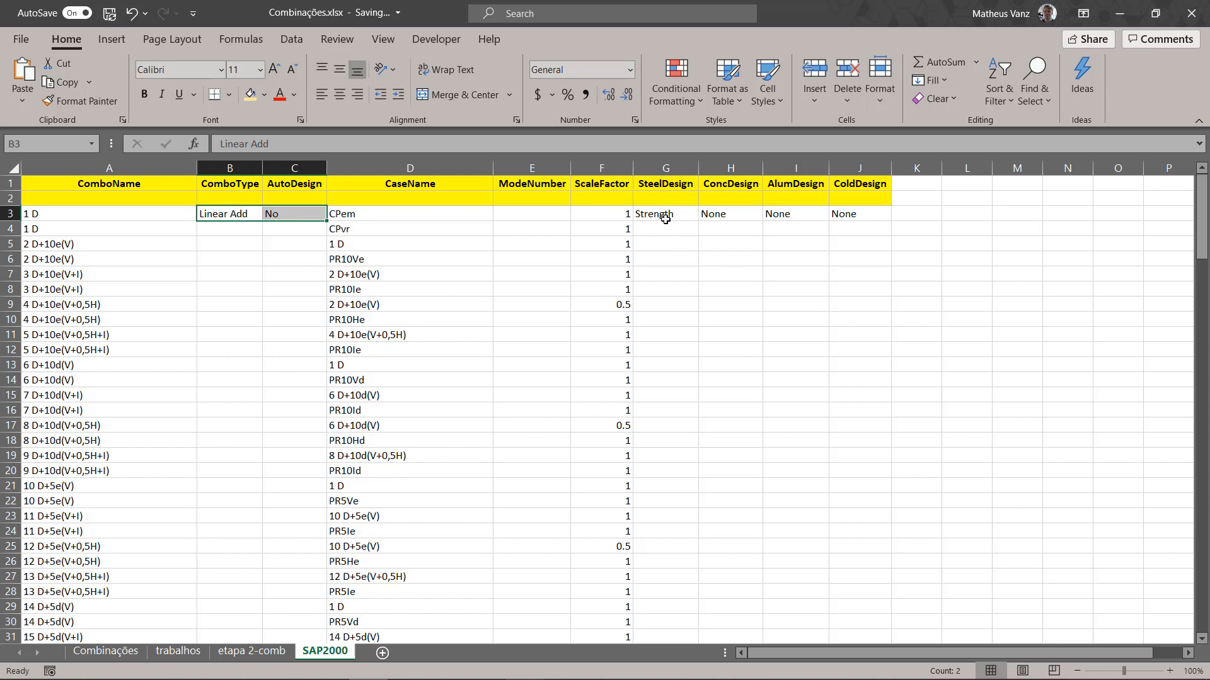
pyautogui.moveTo(666, 219); pyautogui.dragTo(806, 215)
# Step: Examine the IF formula in ComboType cell B4 and the row 3 values to carry down, leaving the formula as it is
pyautogui.click(229, 233)
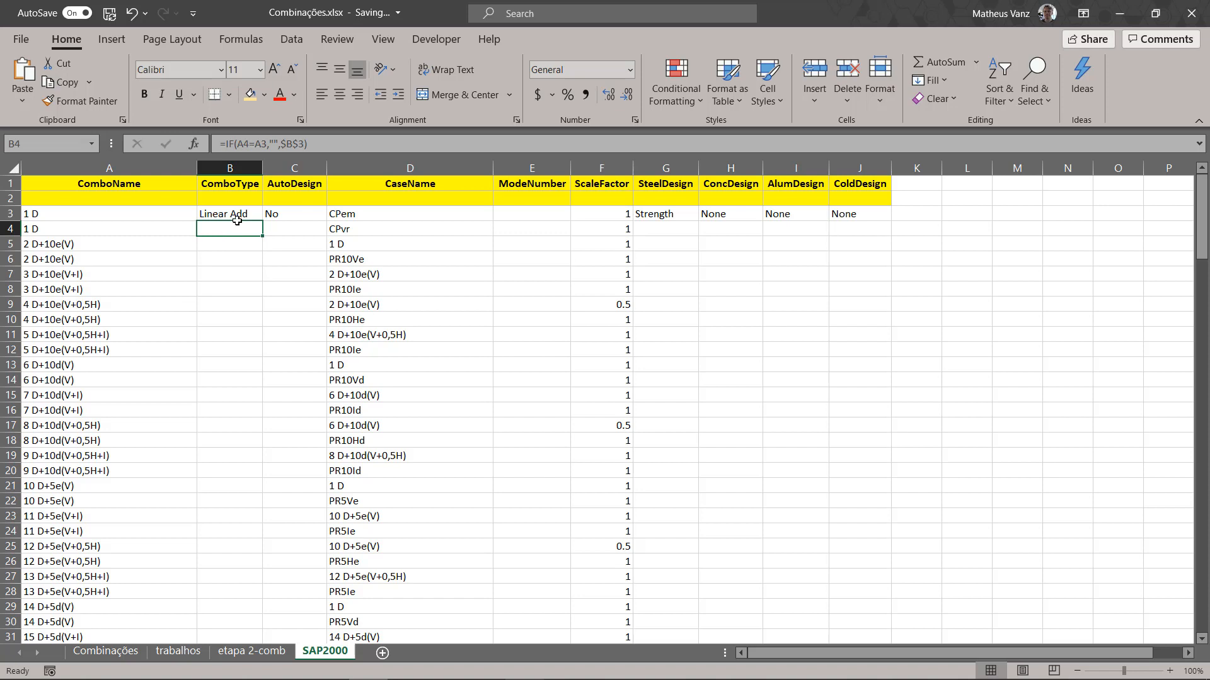
pyautogui.click(278, 145)
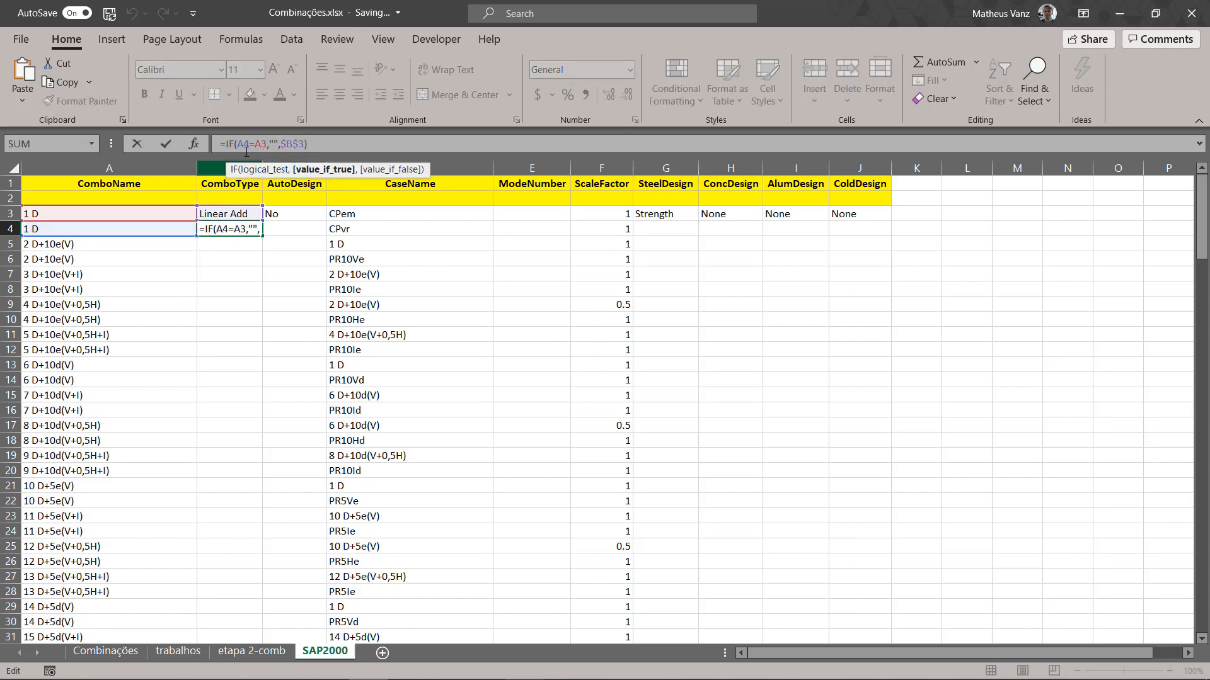
pyautogui.moveTo(225, 143); pyautogui.dragTo(391, 124)
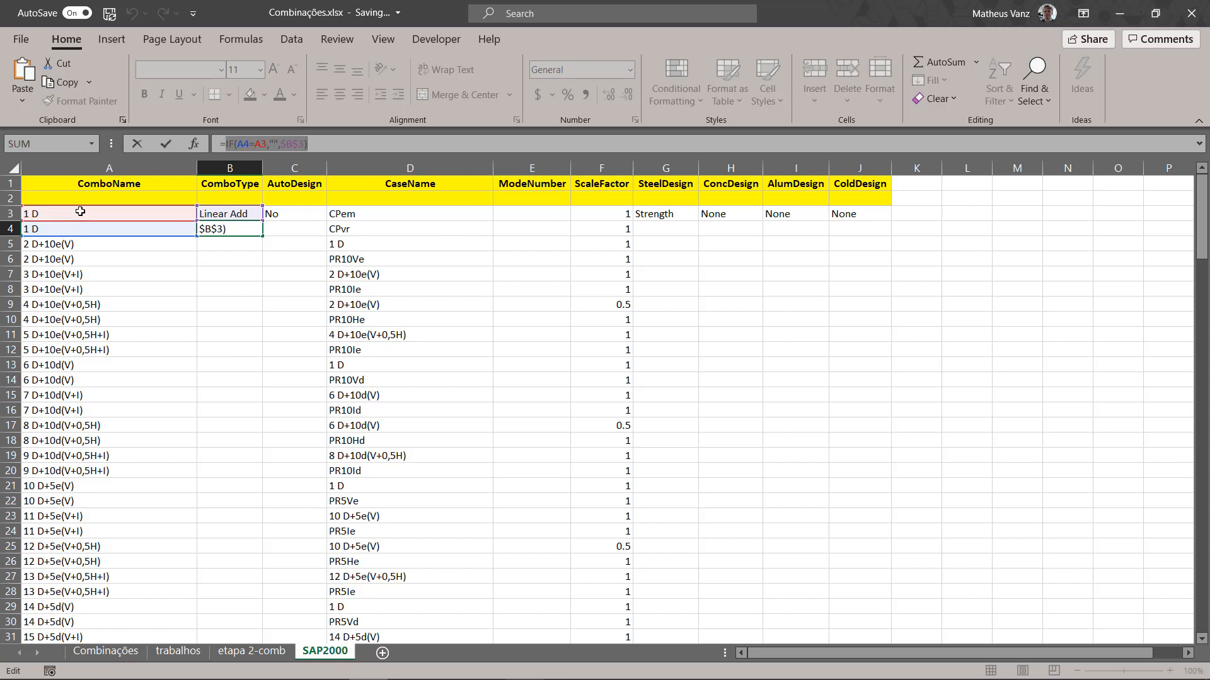
pyautogui.click(220, 213)
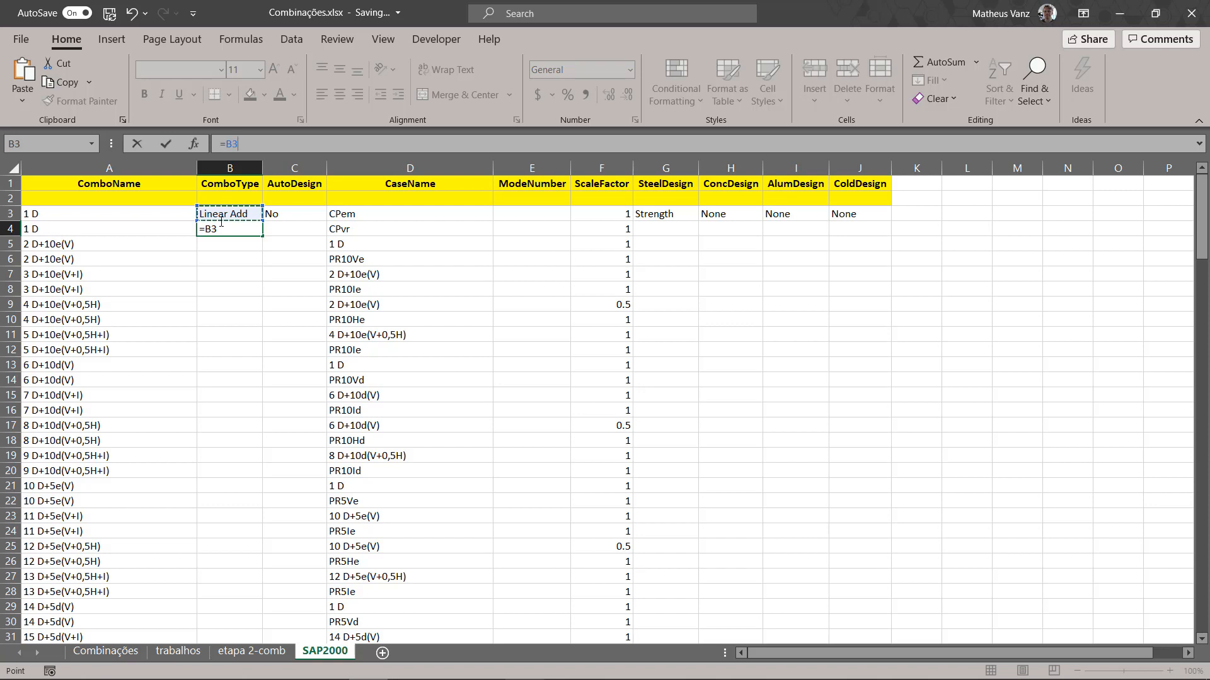
pyautogui.press('Escape')
pyautogui.click(294, 217)
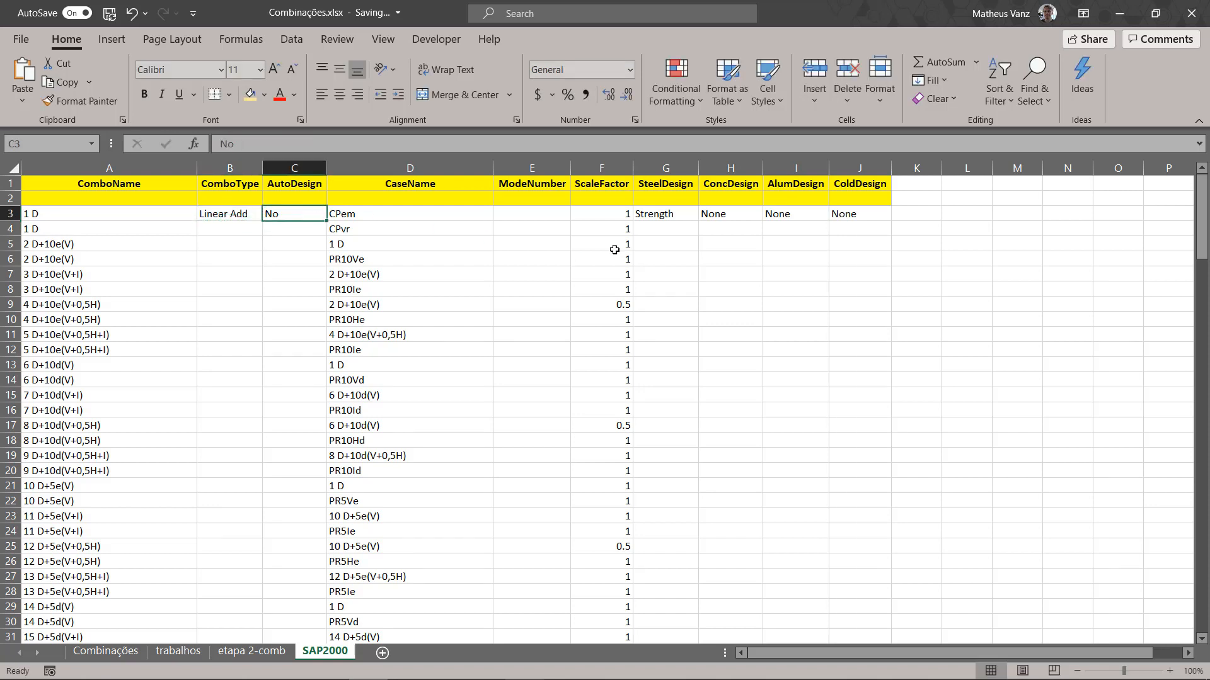
pyautogui.click(671, 214)
pyautogui.click(794, 214)
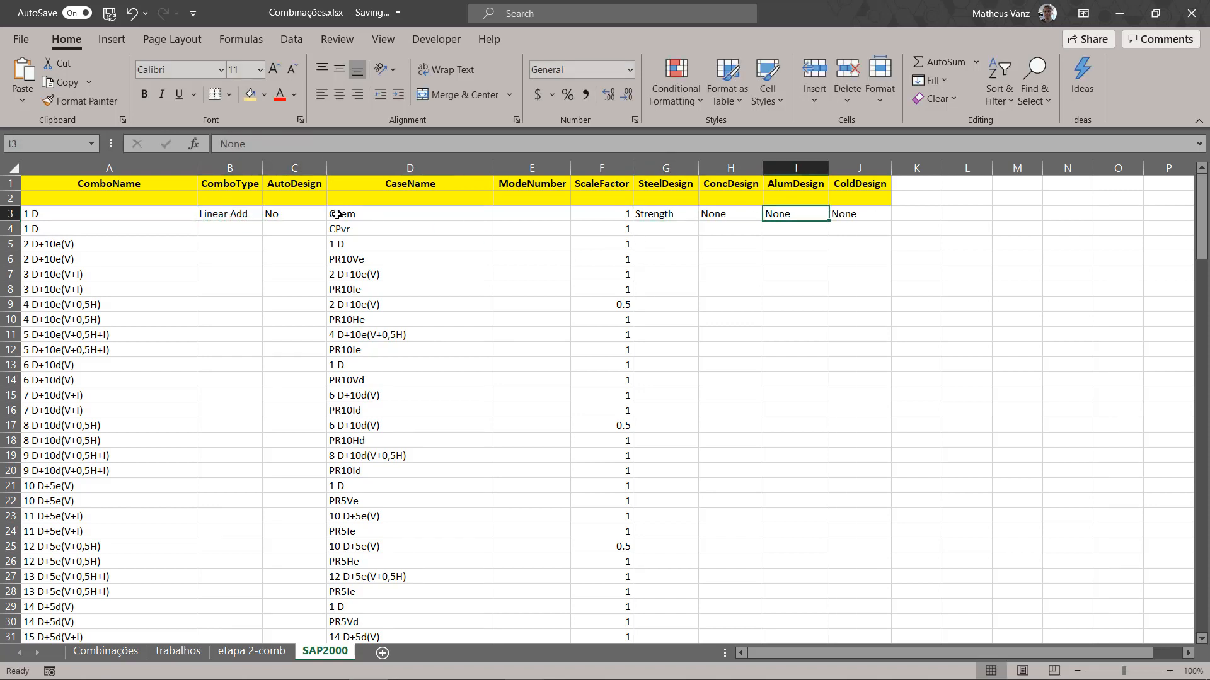
# Step: Fill the ComboType and AutoDesign formulas from B4:C4 down to row 164
pyautogui.click(237, 227)
pyautogui.moveTo(262, 235); pyautogui.dragTo(265, 610)
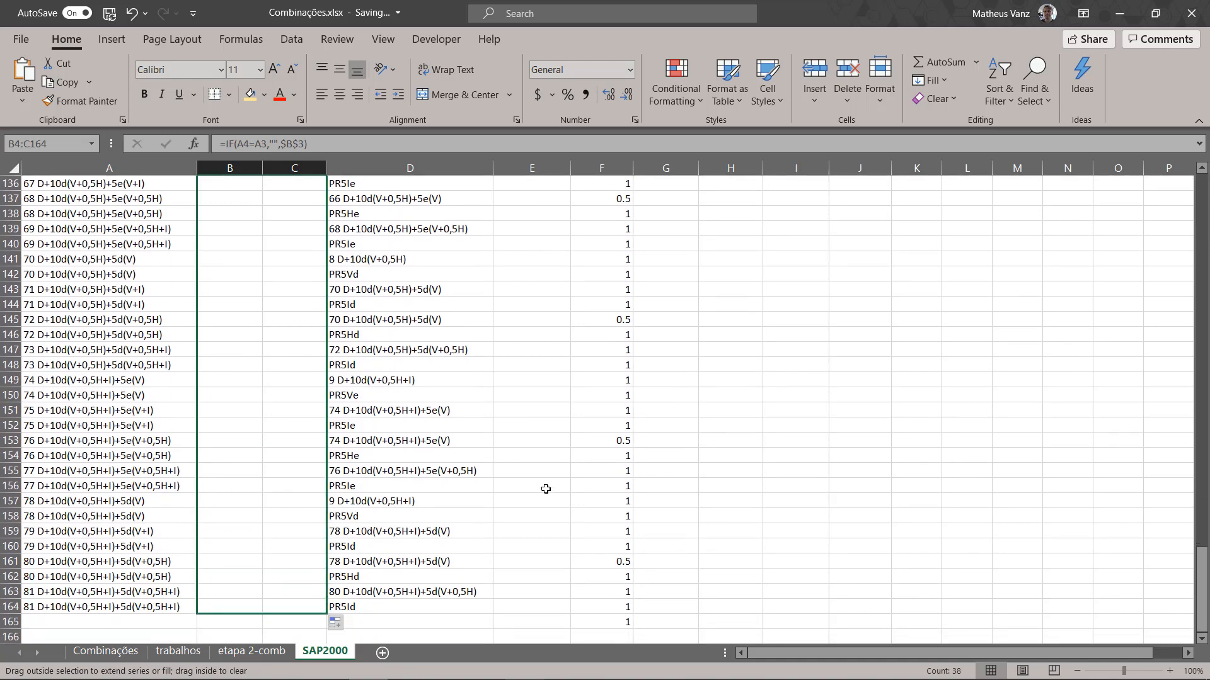
pyautogui.scroll(8, 613, 356)
pyautogui.scroll(20, 613, 356)
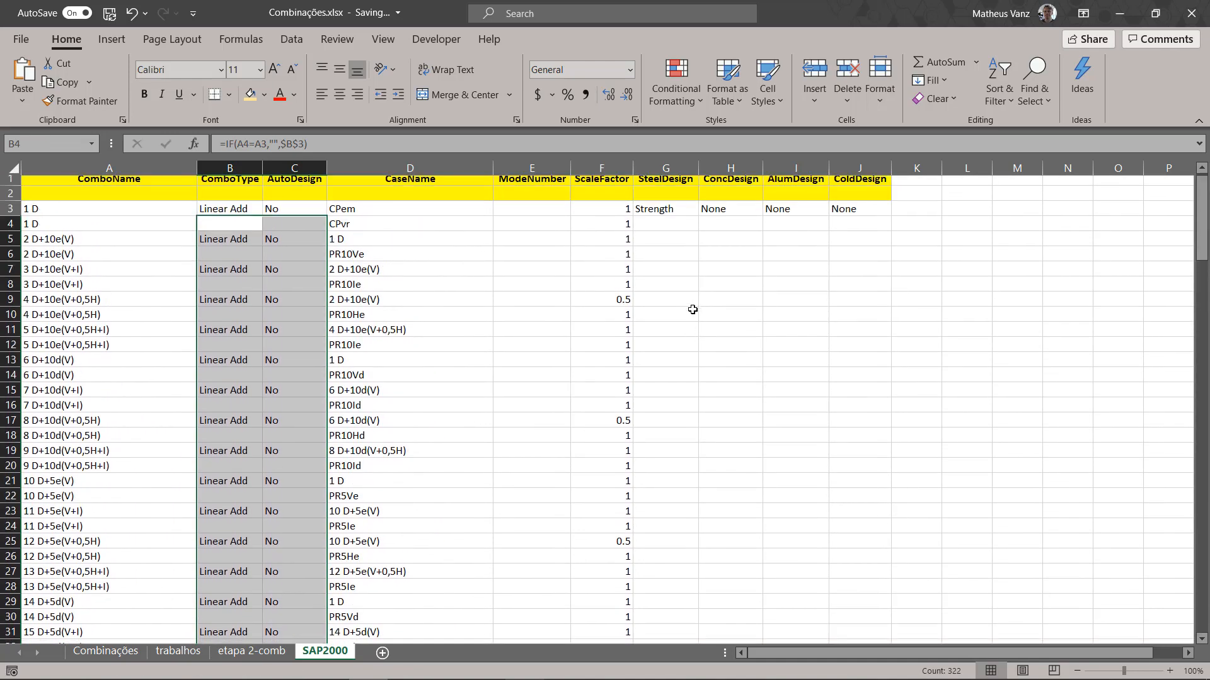
# Step: Try to fill the four design options in G3:J3 down every row to row 165
pyautogui.moveTo(668, 222); pyautogui.dragTo(910, 322)
pyautogui.scroll(20, 877, 346)
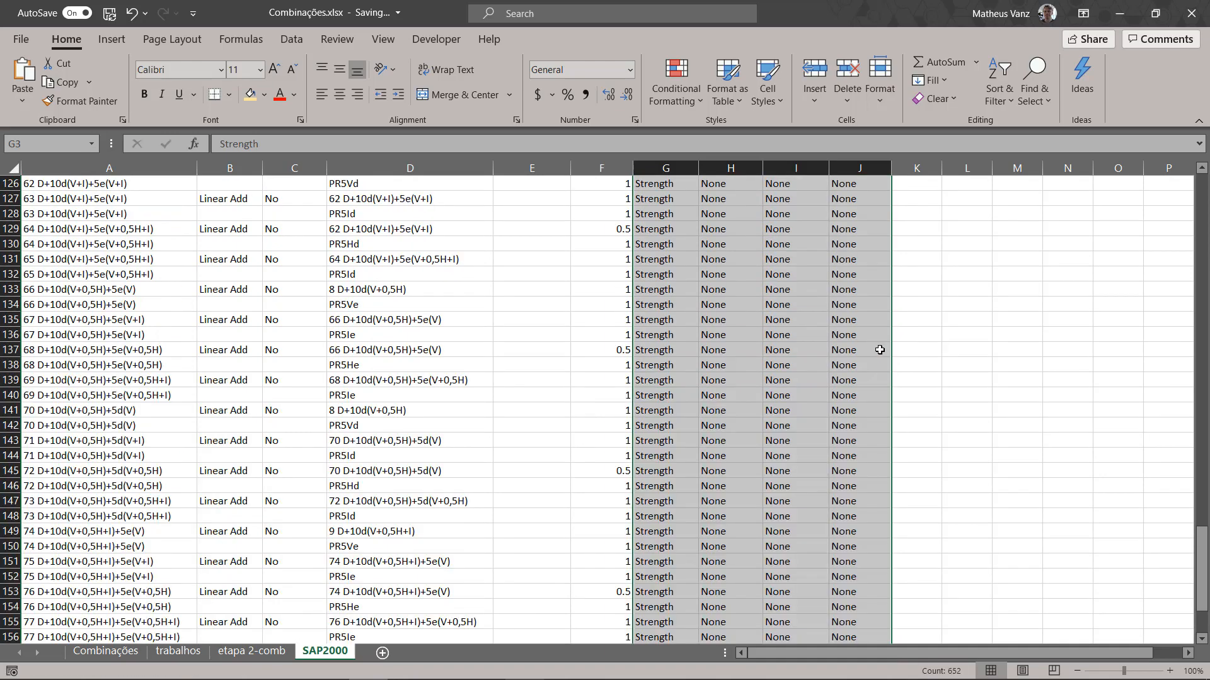
pyautogui.scroll(20, 878, 348)
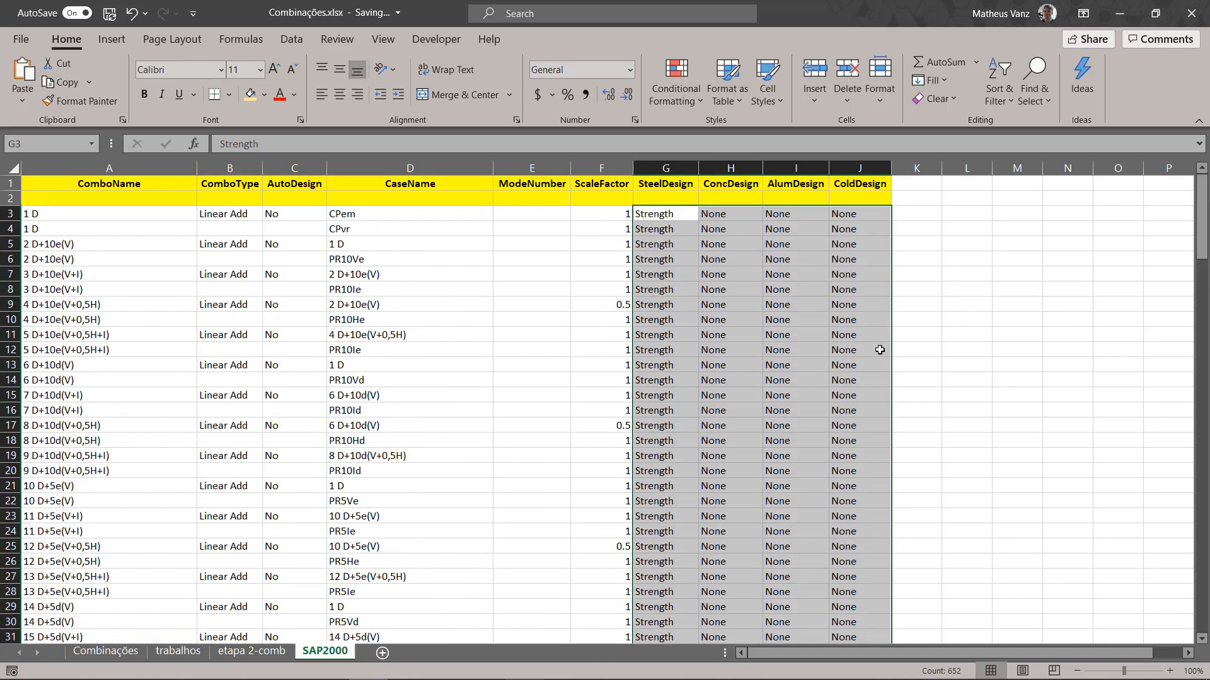
# Step: Clear the filled-down design options from G4:J165, keeping only those in row 3
pyautogui.click(839, 9)
pyautogui.click(652, 232)
pyautogui.scroll(-20, 800, 378)
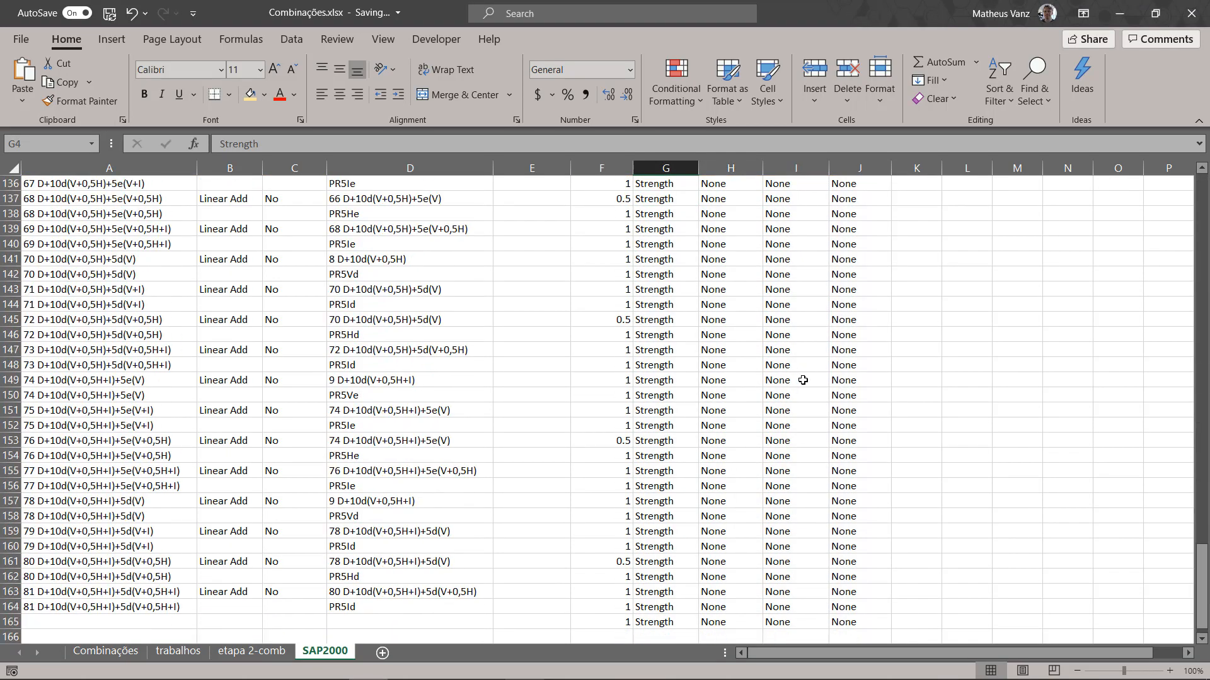
pyautogui.scroll(-3, 803, 380)
pyautogui.keyDown('shift'); pyautogui.click(842, 471); pyautogui.keyUp('shift')
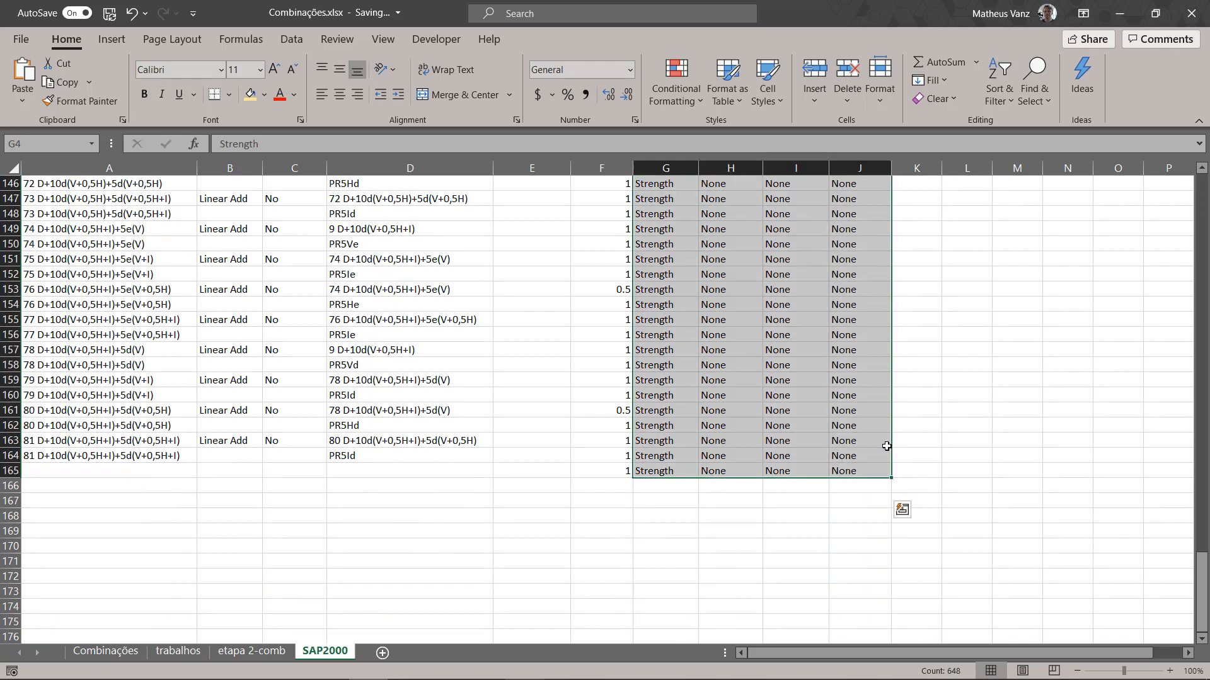
pyautogui.press('Delete')
pyautogui.click(783, 290)
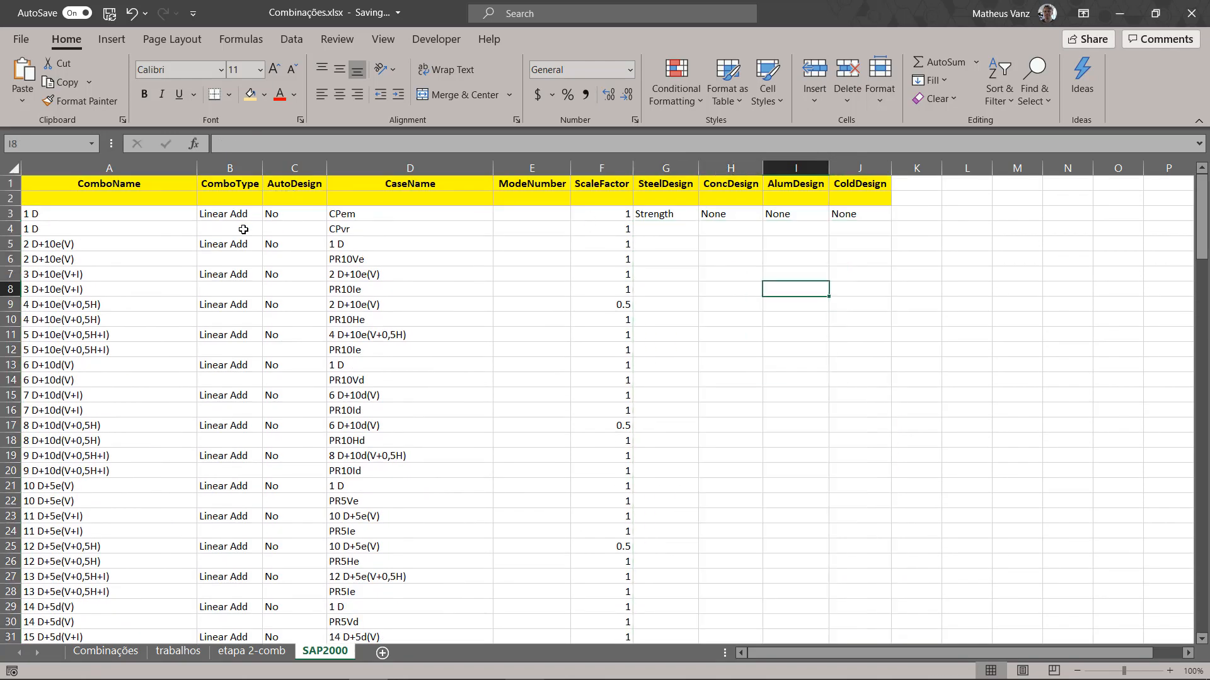
# Step: Copy the IF formula from B4 into SteelDesign cell G4 and change its reference to give =IF(A4=A3,"",$G$3)
pyautogui.click(243, 229)
pyautogui.moveTo(363, 144); pyautogui.dragTo(118, 109)
pyautogui.hotkey('ctrl', 'c')
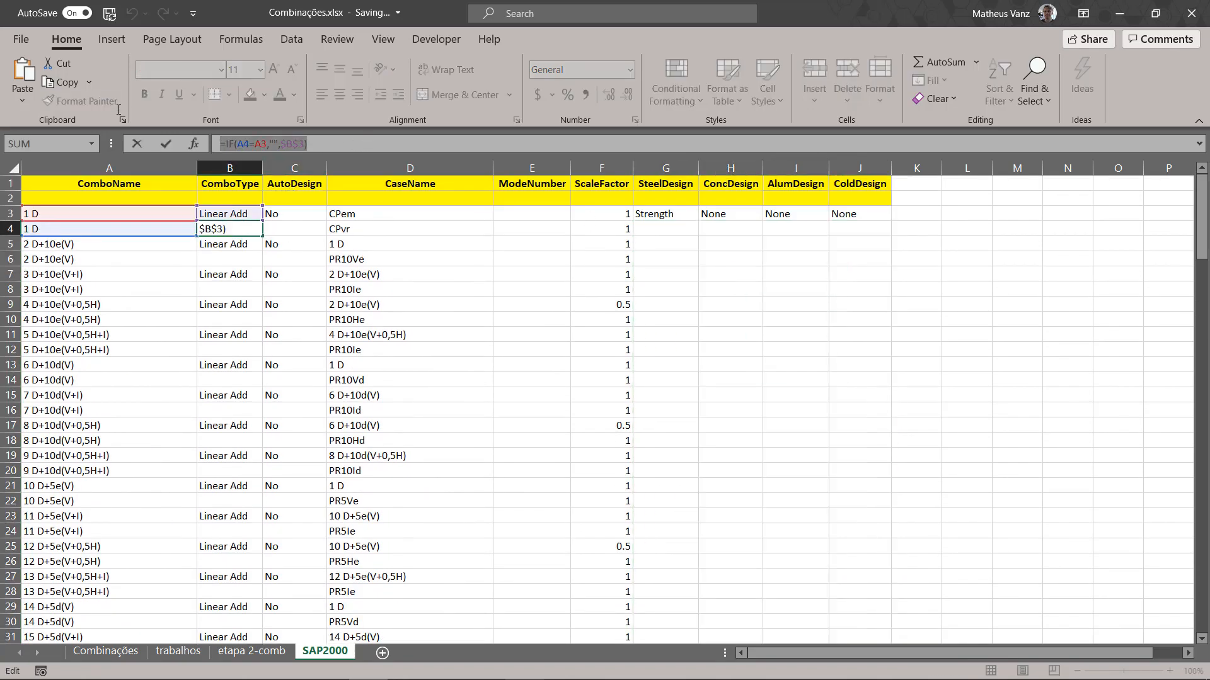
pyautogui.press('Delete')
pyautogui.press('Tab')
pyautogui.press('Tab')
pyautogui.press('Tab')
pyautogui.press('Tab')
pyautogui.press('Tab')
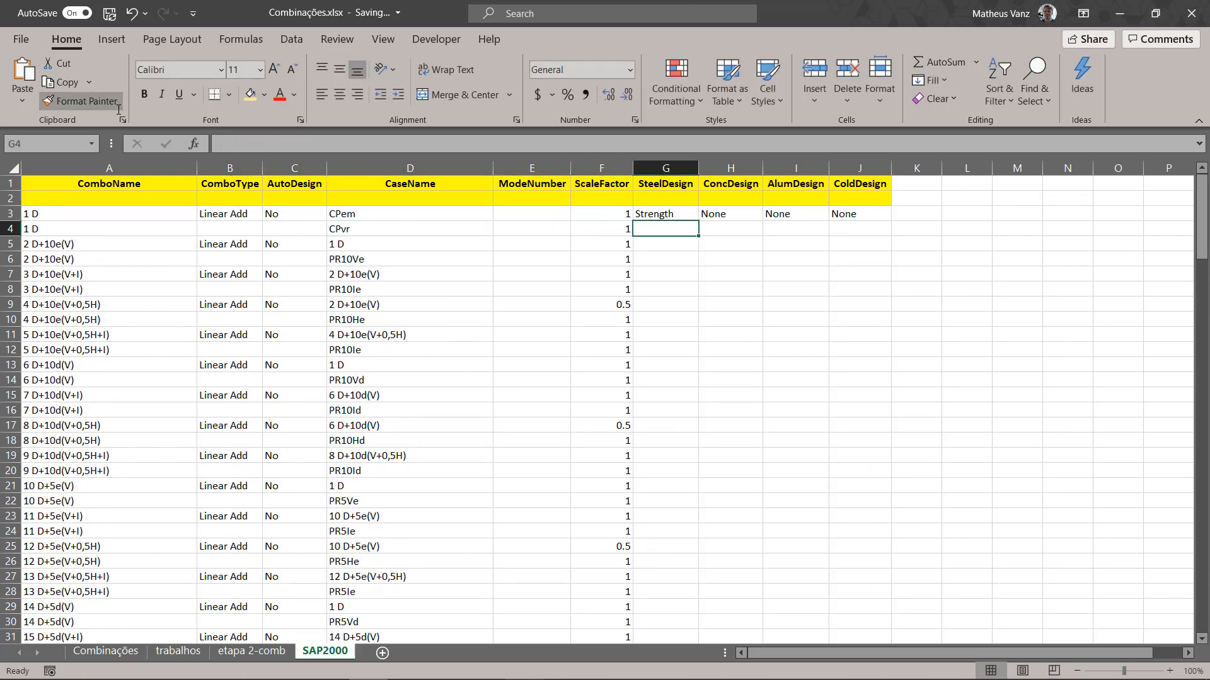
pyautogui.click(225, 144)
pyautogui.hotkey('ctrl', 'v')
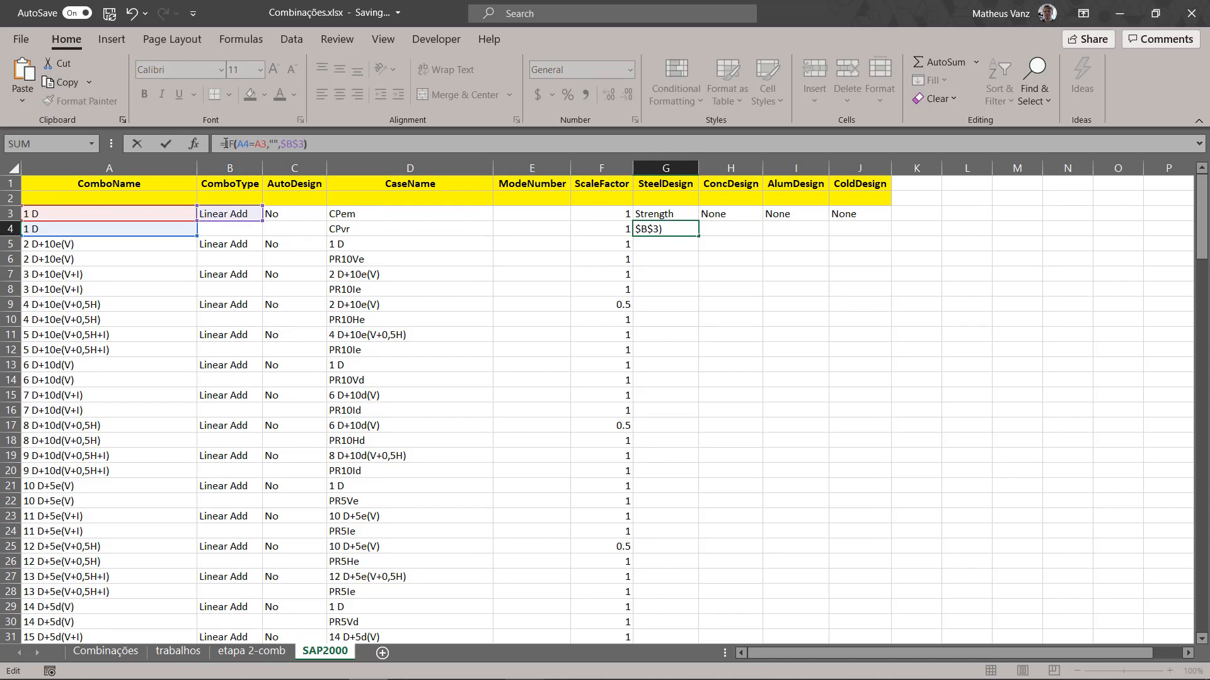
pyautogui.press('Left')
pyautogui.press('Left')
pyautogui.press('Left')
pyautogui.press('BackSpace')
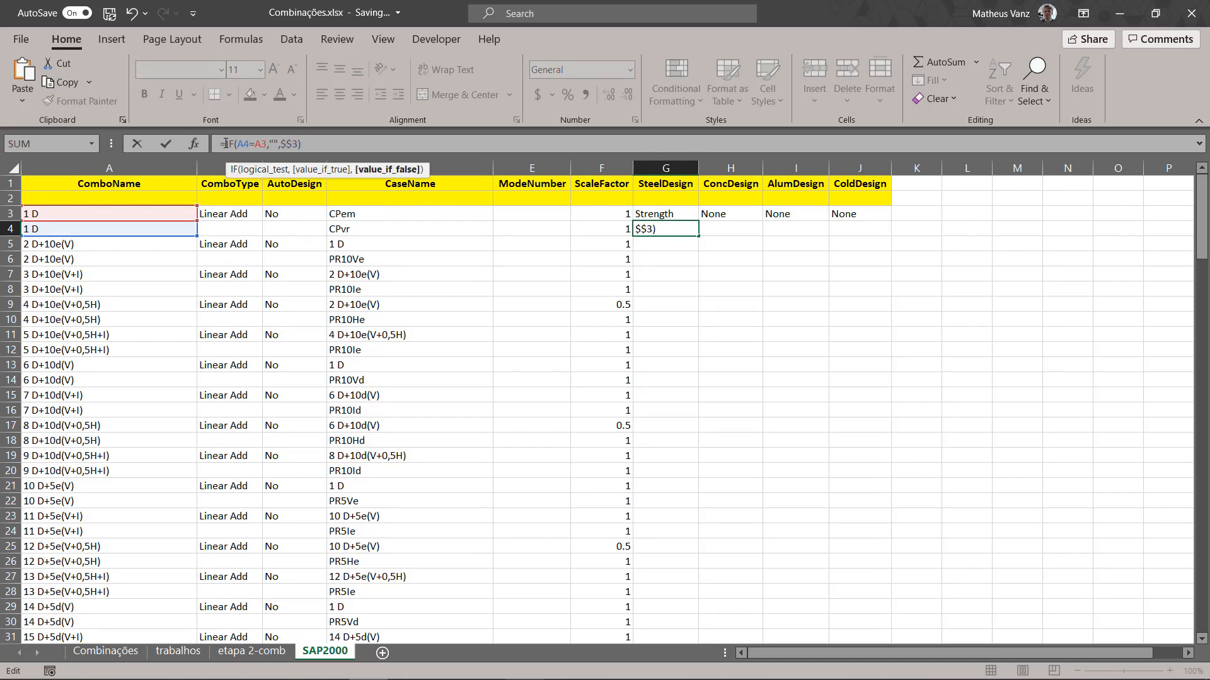
pyautogui.write('G')
pyautogui.press('Tab')
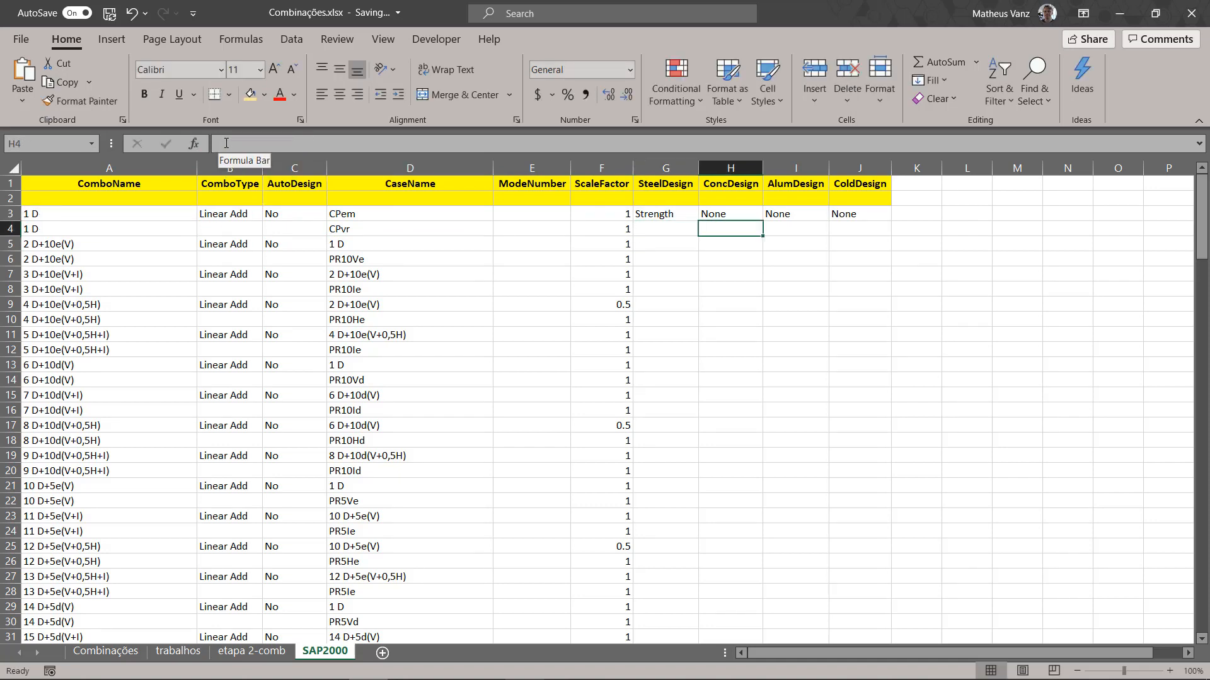
# Step: Paste the IF formula into ConcDesign cell H4 and change its last reference to $H$3
pyautogui.click(226, 144)
pyautogui.hotkey('ctrl', 'v')
pyautogui.press('Left')
pyautogui.press('Left')
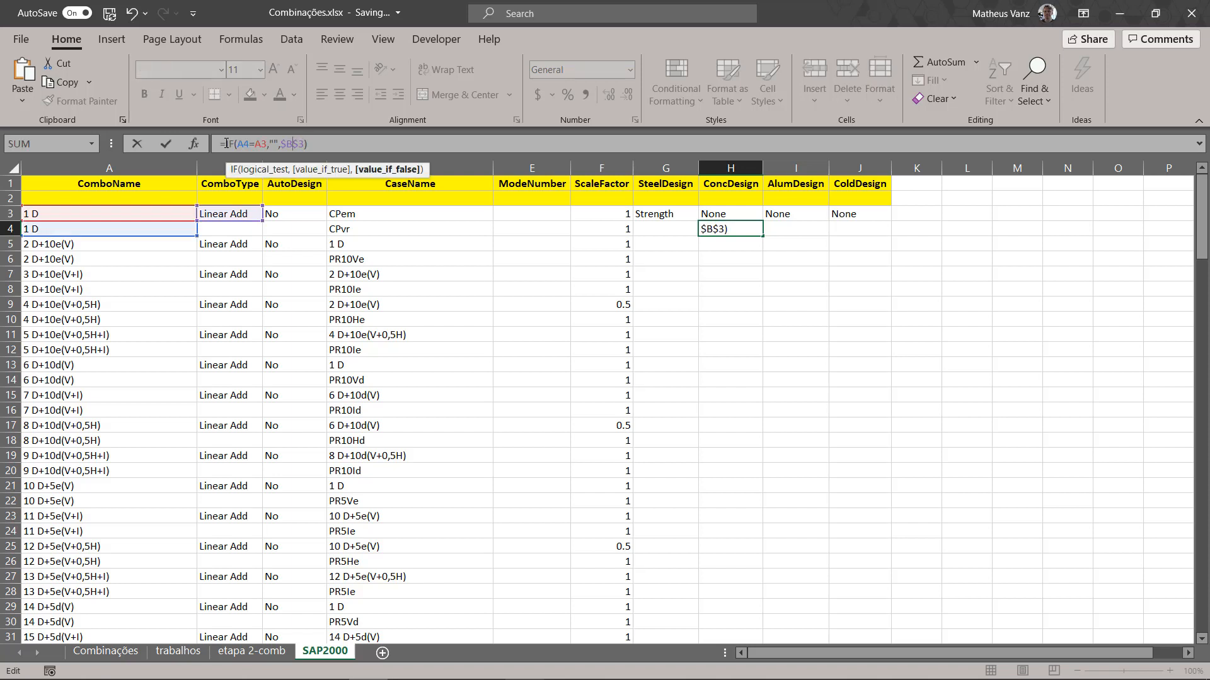
pyautogui.write('H')
pyautogui.press('Return')
pyautogui.press('Up')
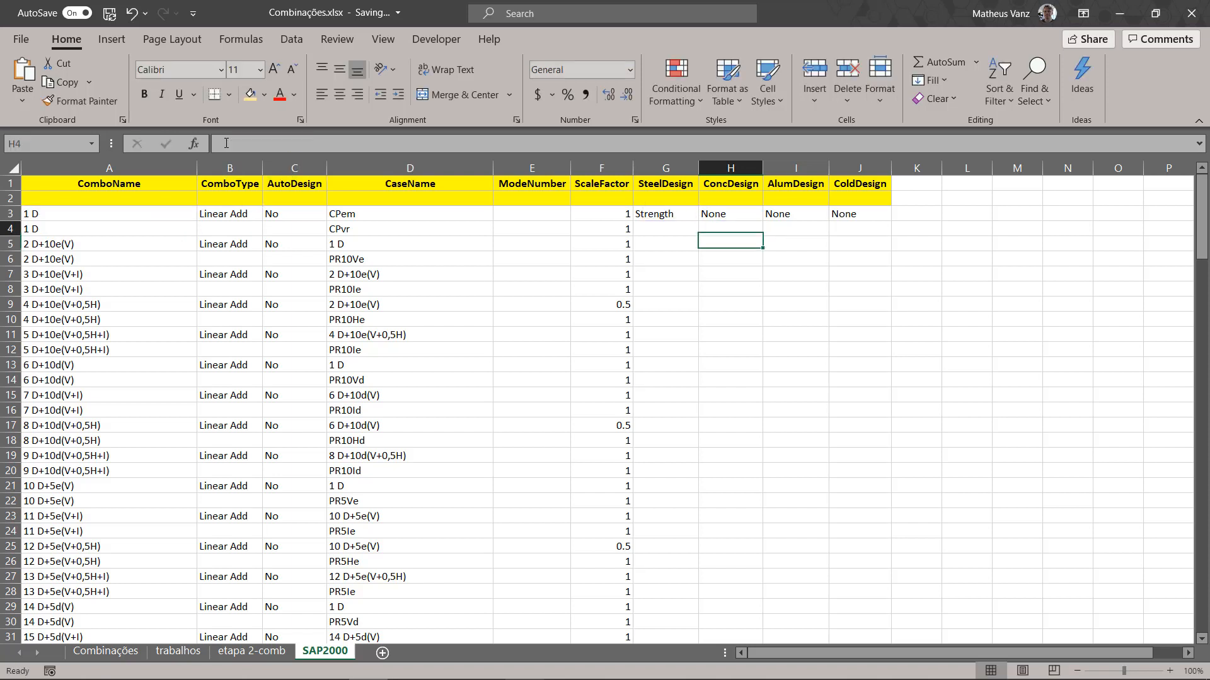
# Step: Paste the IF formula into AlumDesign cell I4 and change its last reference to $I$3
pyautogui.press('Right')
pyautogui.click(226, 144)
pyautogui.hotkey('ctrl', 'v')
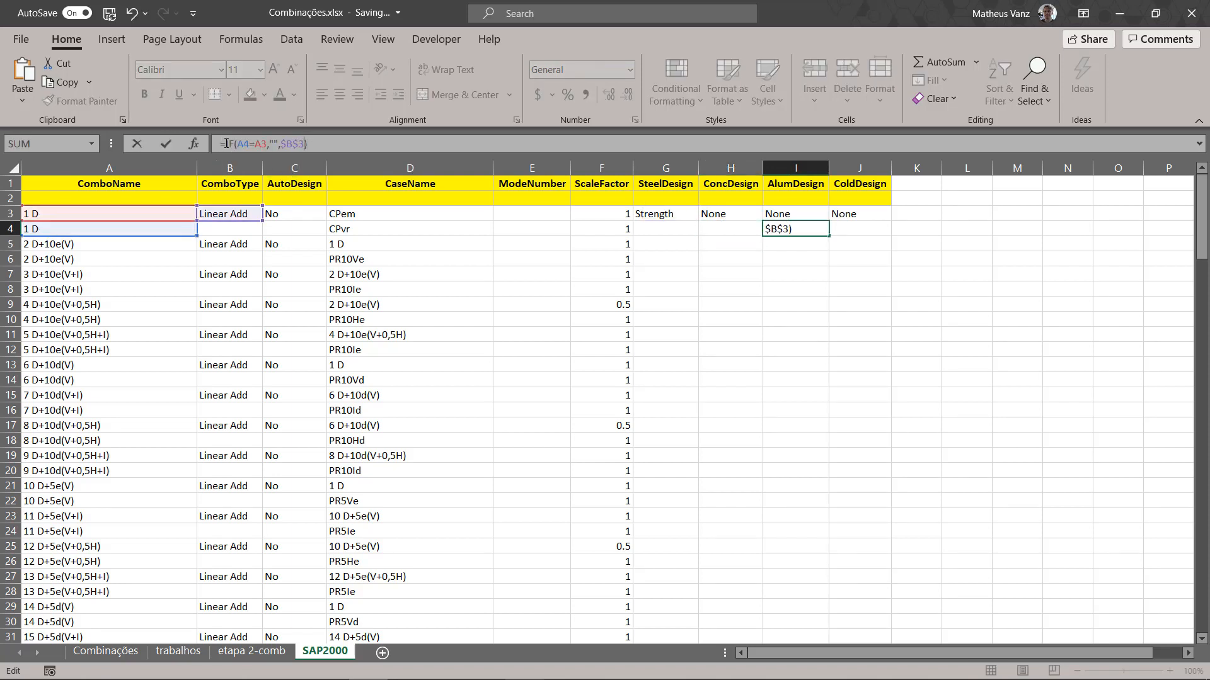
pyautogui.press('Left')
pyautogui.press('Left')
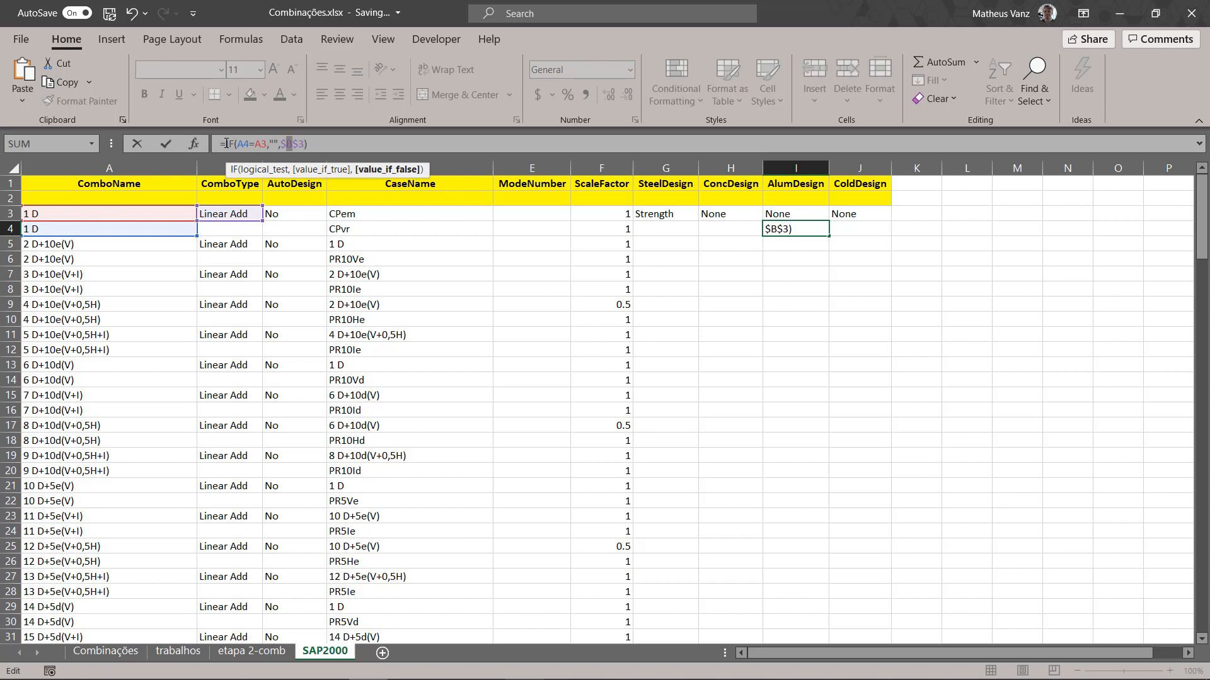
pyautogui.write('I')
pyautogui.press('Return')
pyautogui.press('Up')
# Step: Paste the IF formula into ColdDesign cell J4 and change its last reference to give =IF(A4=A3,"",$J$3)
pyautogui.press('Right')
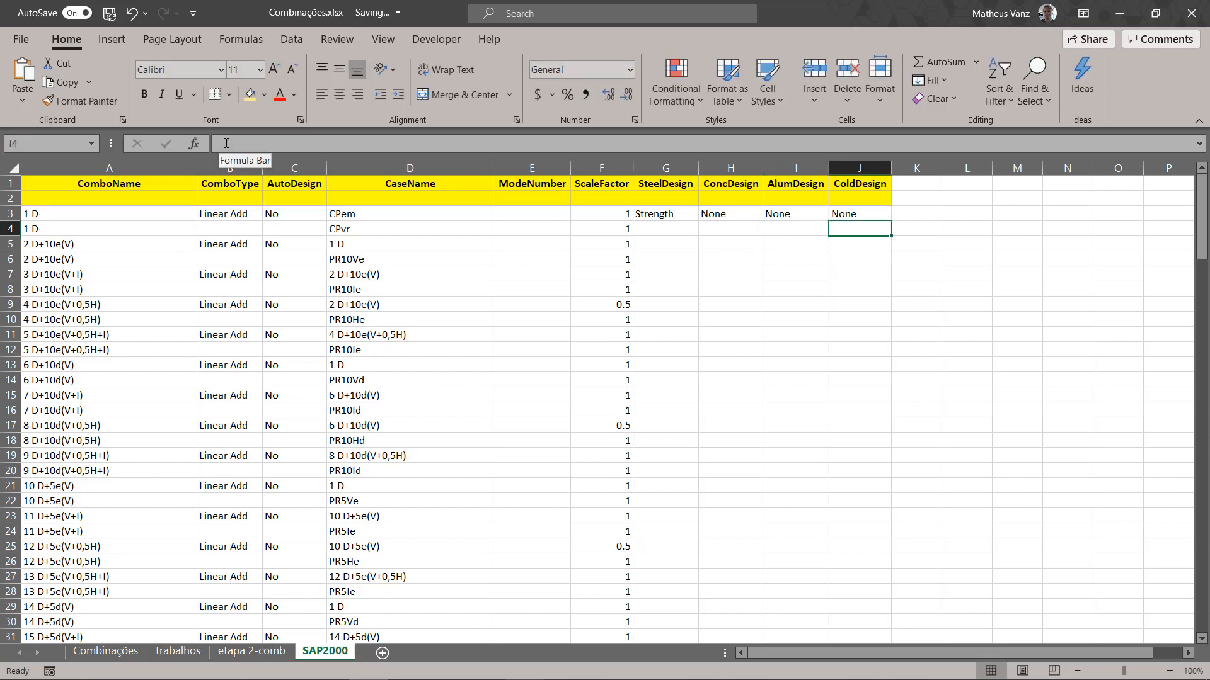
pyautogui.click(226, 143)
pyautogui.hotkey('ctrl', 'v')
pyautogui.press('Left')
pyautogui.press('Left')
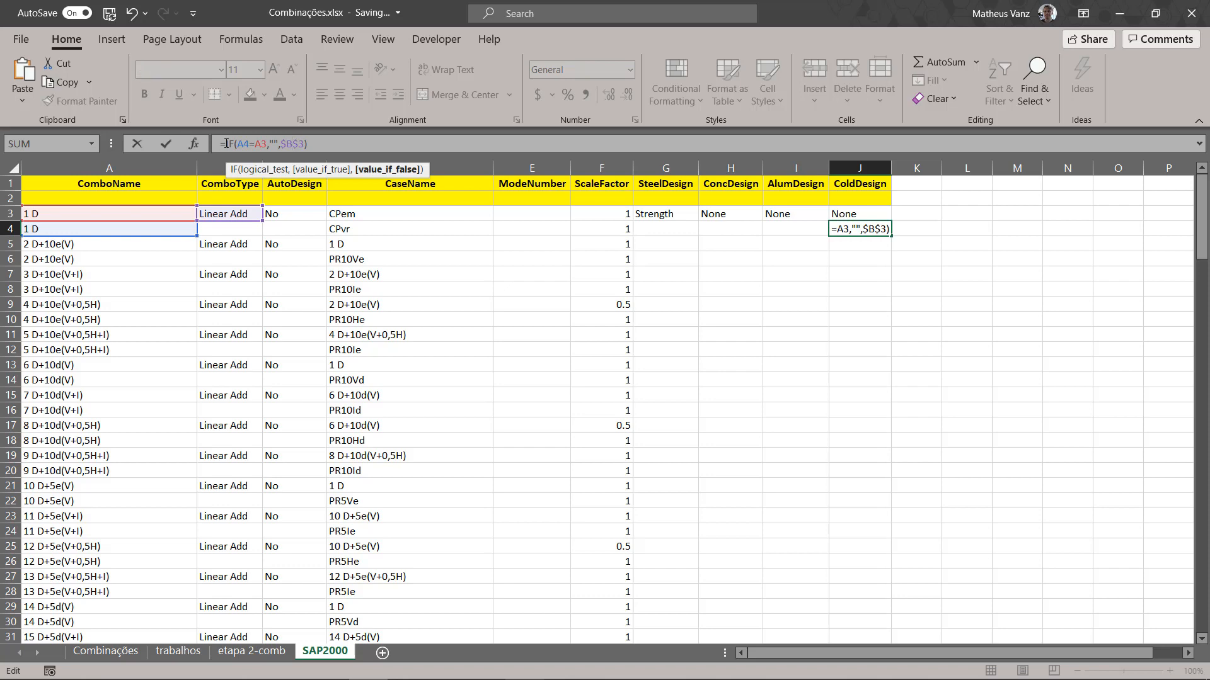
pyautogui.press('Left')
pyautogui.hotkey('shift', 'Left')
pyautogui.write('J')
pyautogui.press('Return')
# Step: Fill the four design formulas in G4:J4 down every row to row 165
pyautogui.press('Up')
pyautogui.hotkey('shift', 'Left')
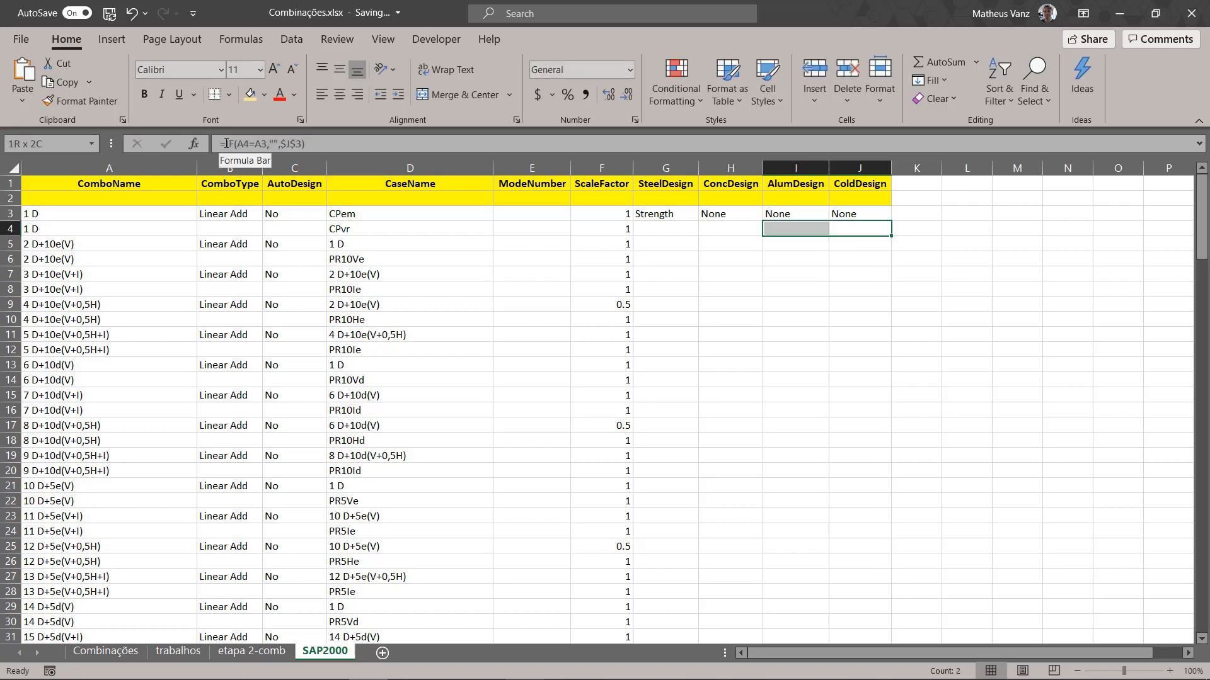
pyautogui.hotkey('shift', 'Left')
pyautogui.hotkey('shift', 'Left')
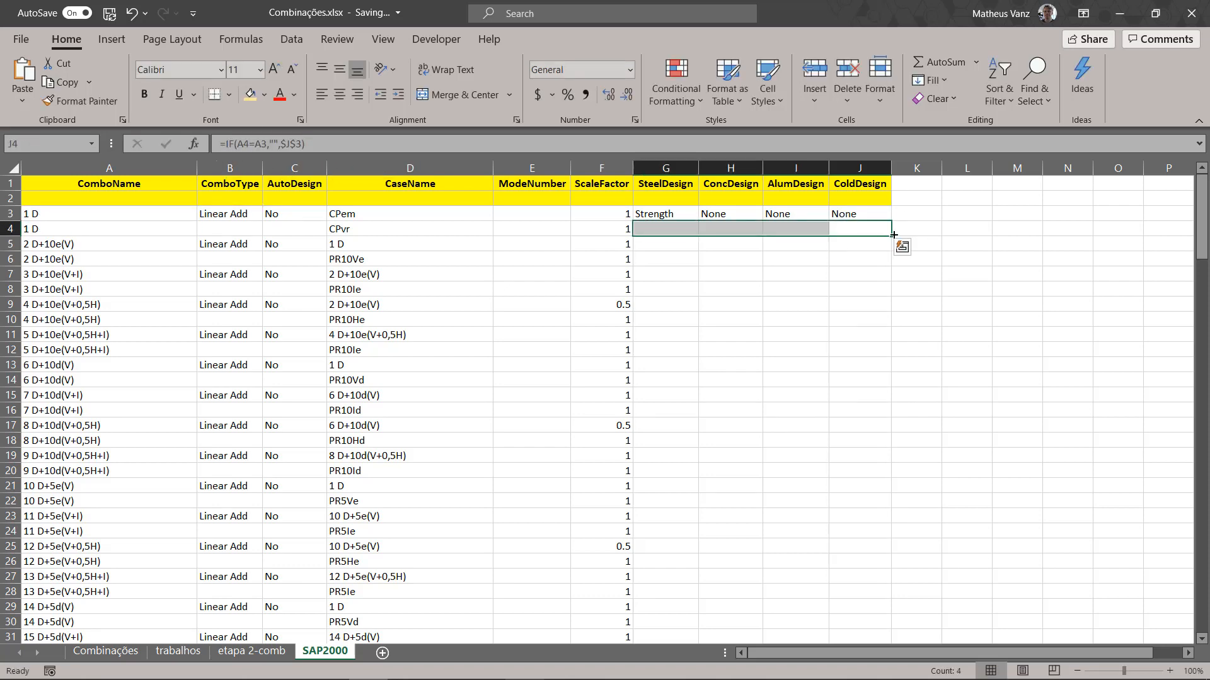
pyautogui.moveTo(894, 235); pyautogui.dragTo(930, 625)
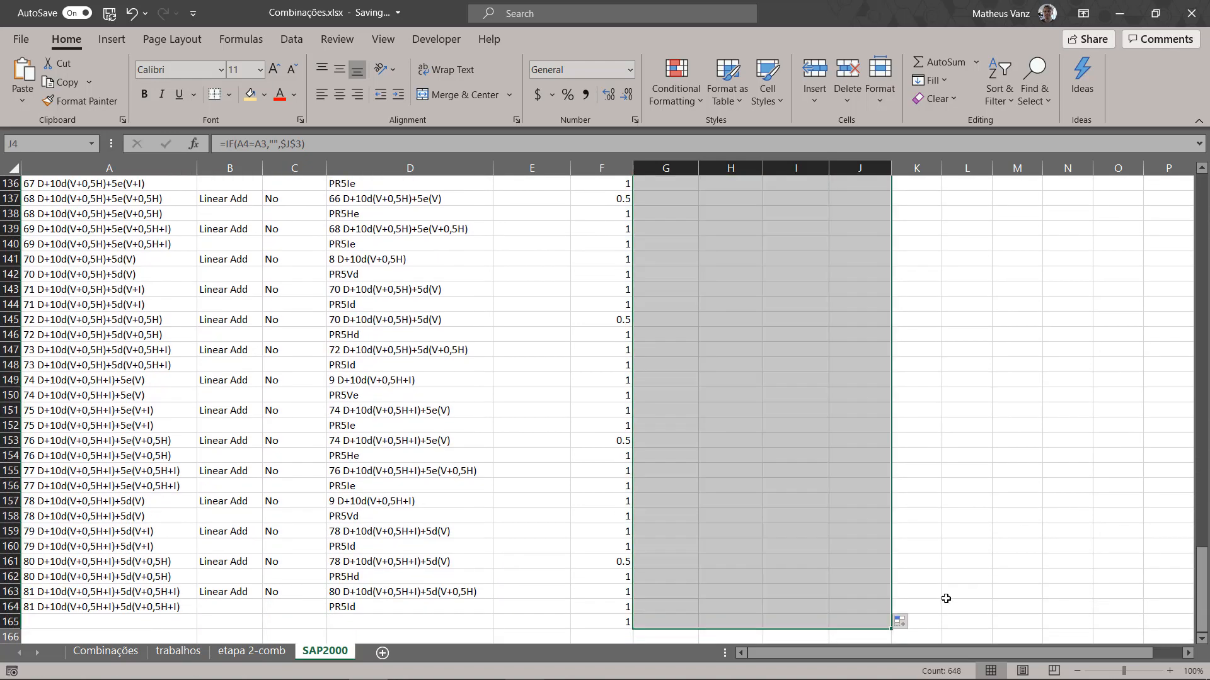
pyautogui.scroll(20, 962, 381)
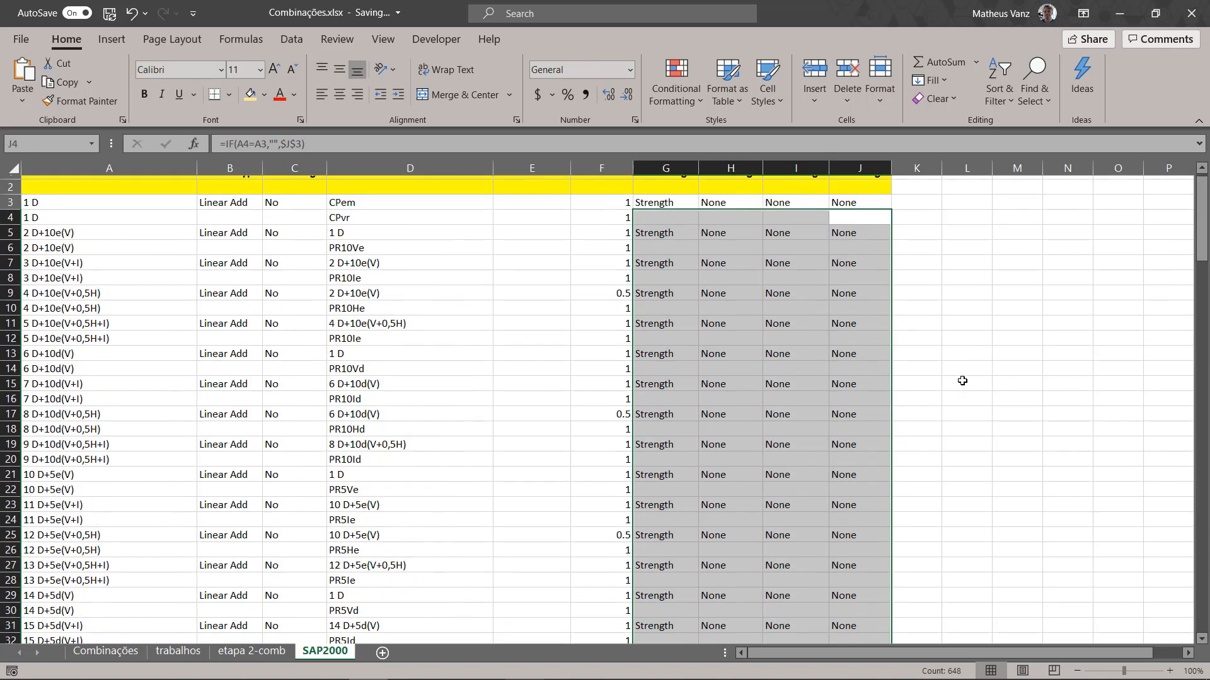
pyautogui.scroll(1, 962, 381)
pyautogui.click(978, 276)
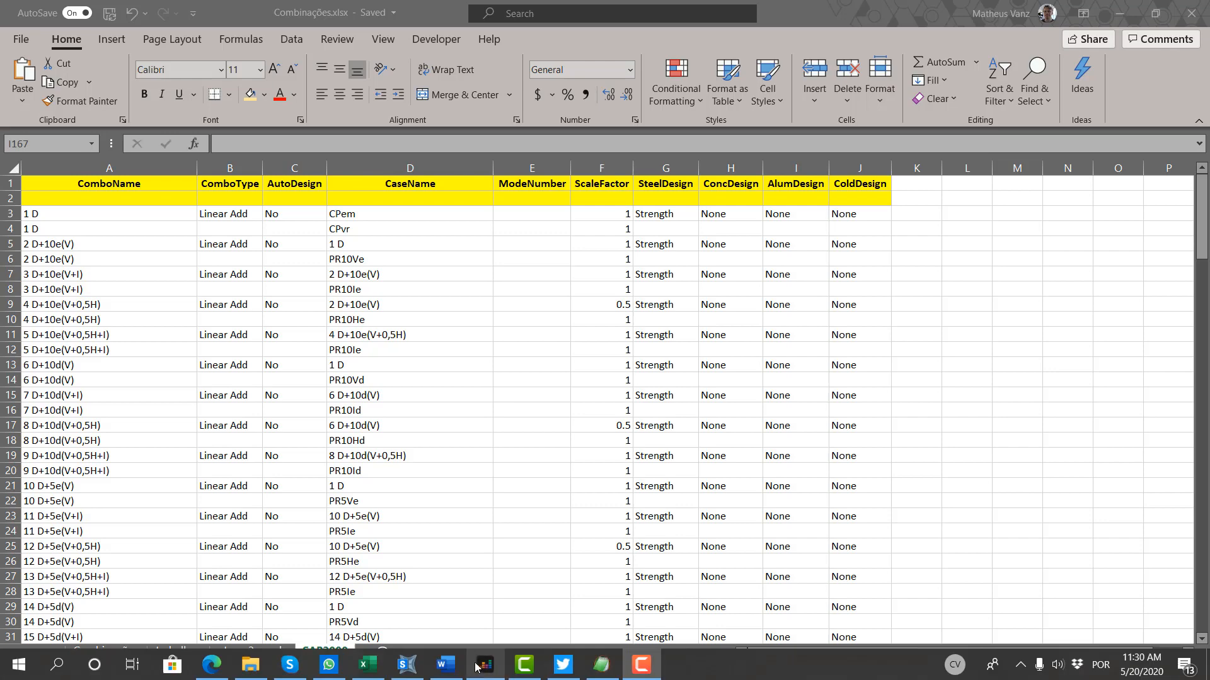
# Step: Switch to SAP2000, close the load combinations dialog without changes, and open the Response Combinations table for interactive database editing in an enlarged window
pyautogui.click(407, 665)
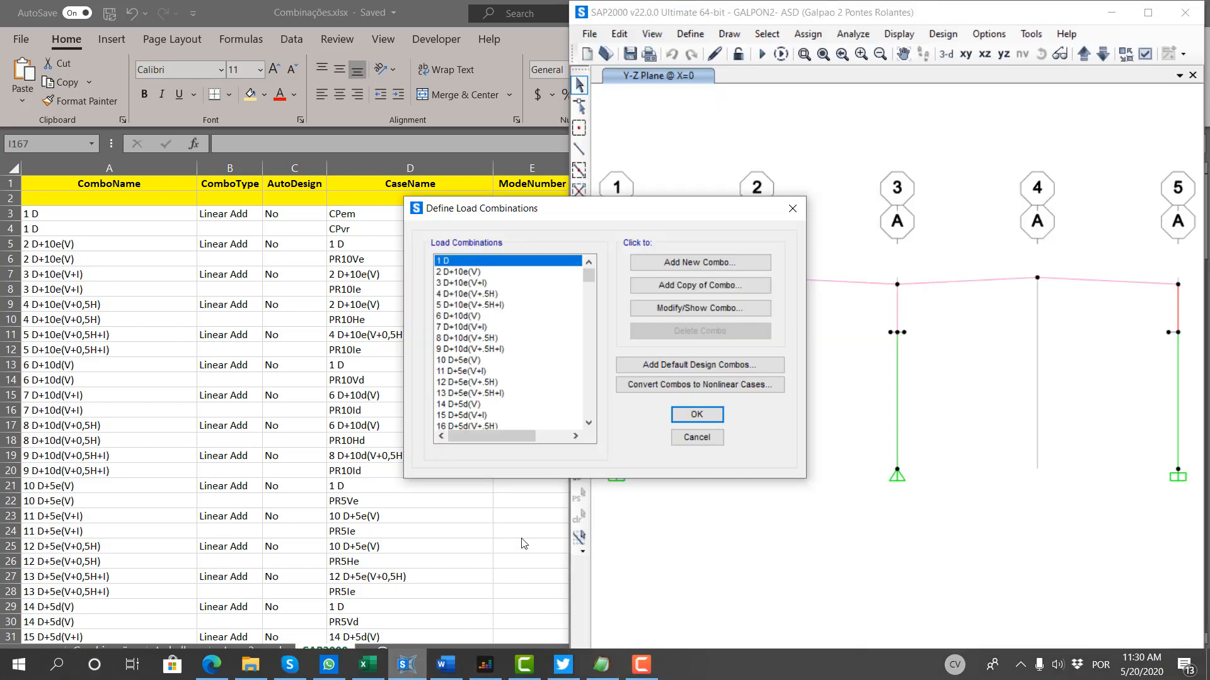
pyautogui.click(697, 437)
pyautogui.click(589, 33)
pyautogui.click(619, 34)
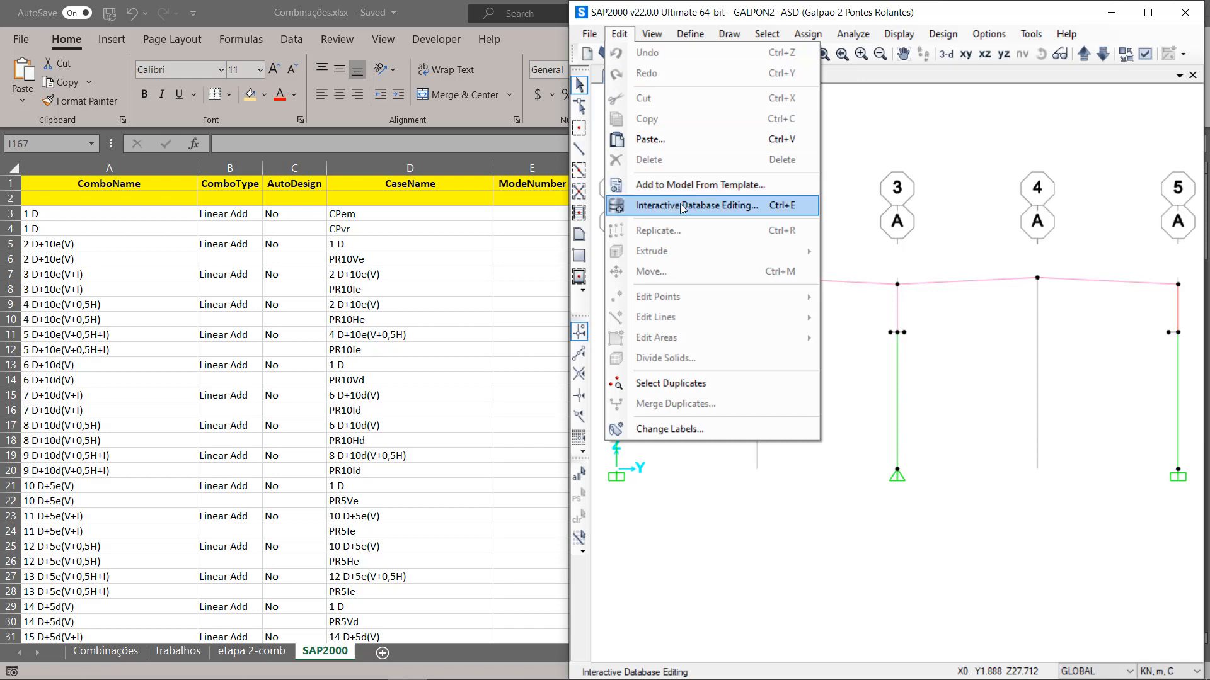
pyautogui.click(681, 208)
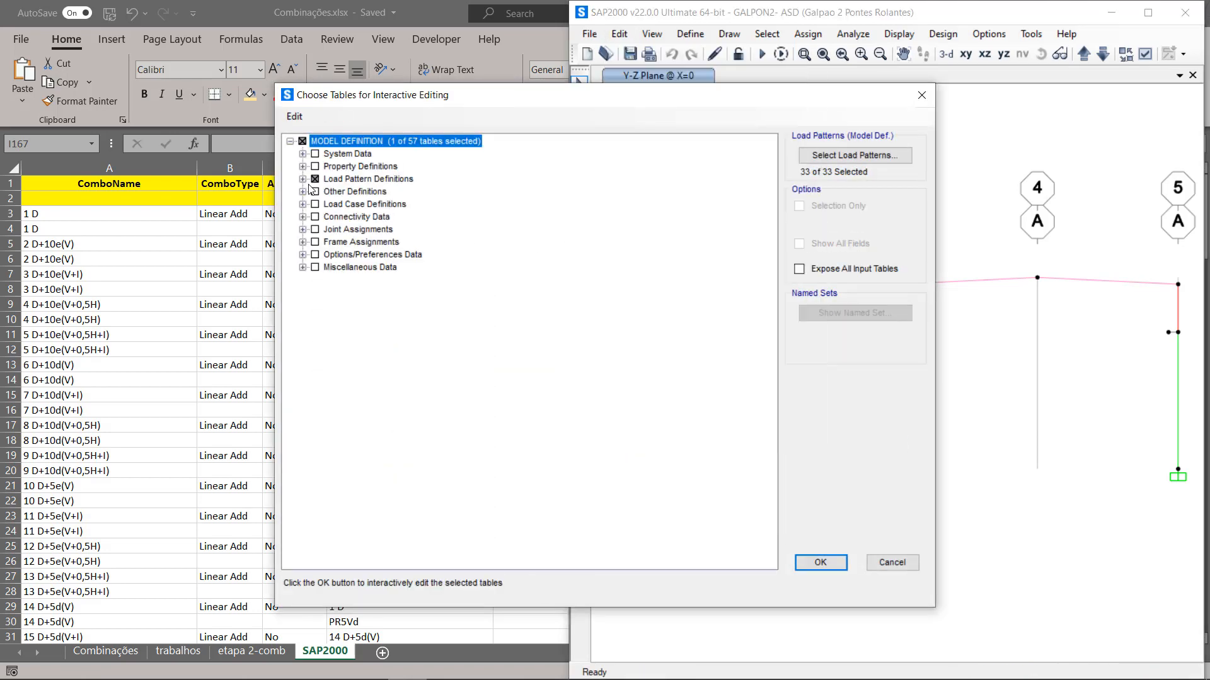
pyautogui.click(303, 179)
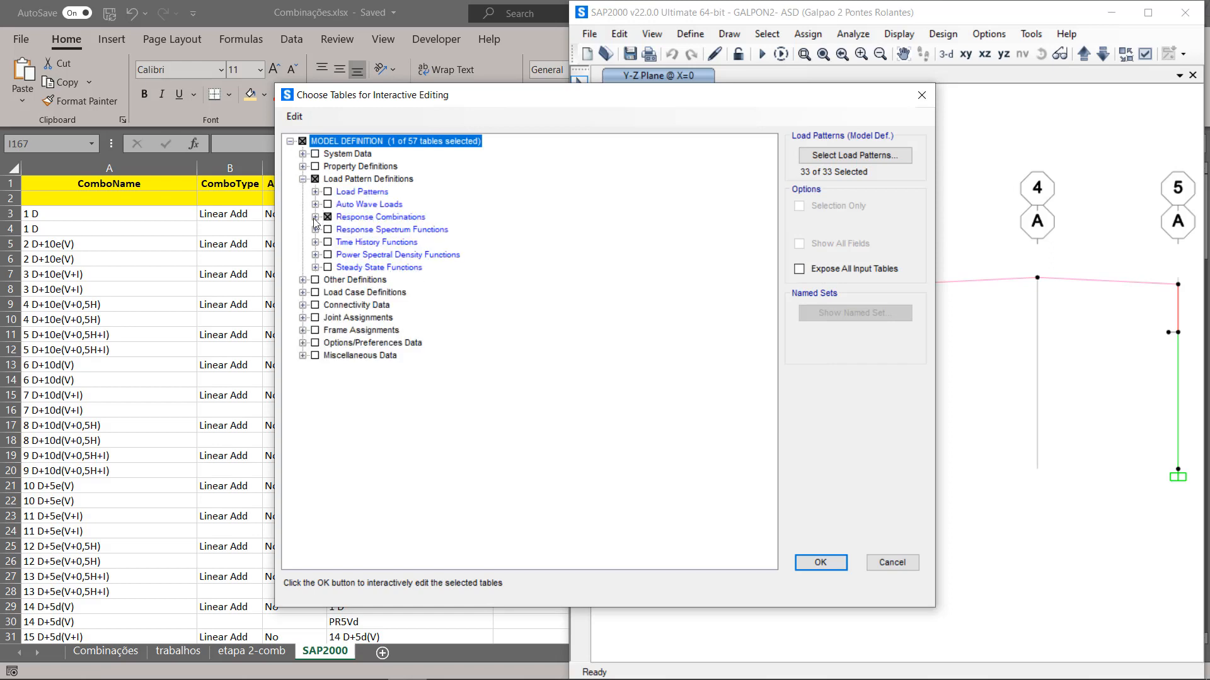
pyautogui.click(826, 569)
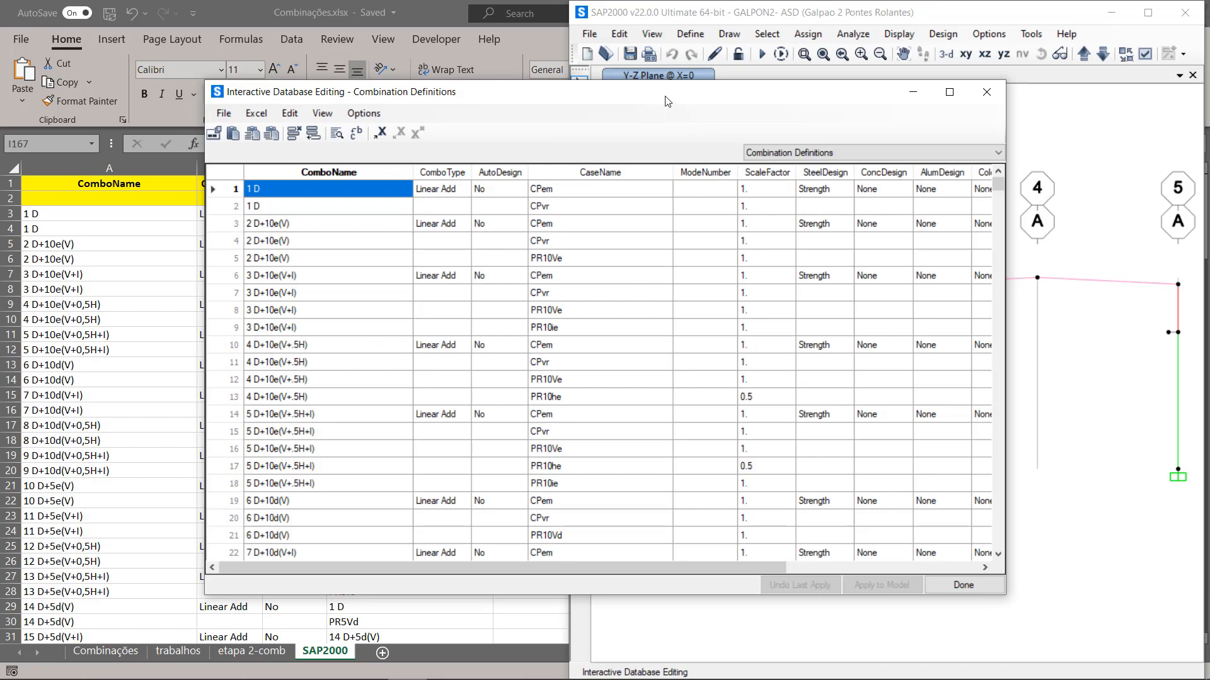
pyautogui.moveTo(667, 101); pyautogui.dragTo(622, 100)
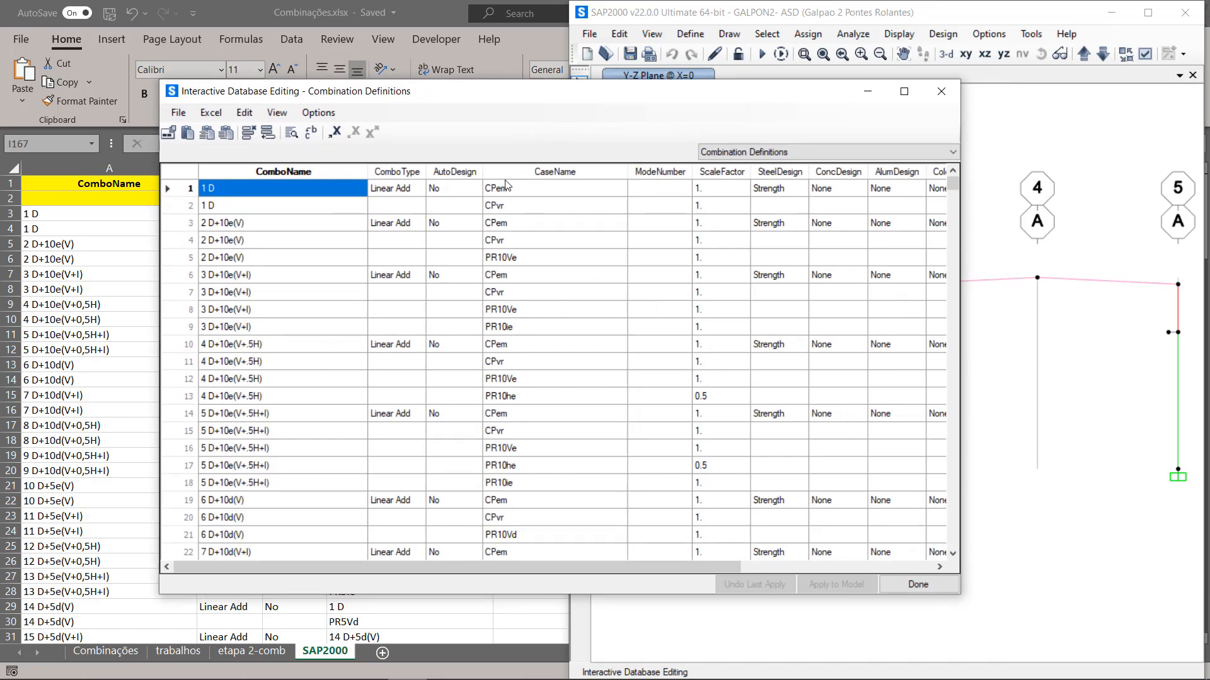
pyautogui.moveTo(959, 598); pyautogui.dragTo(1101, 622)
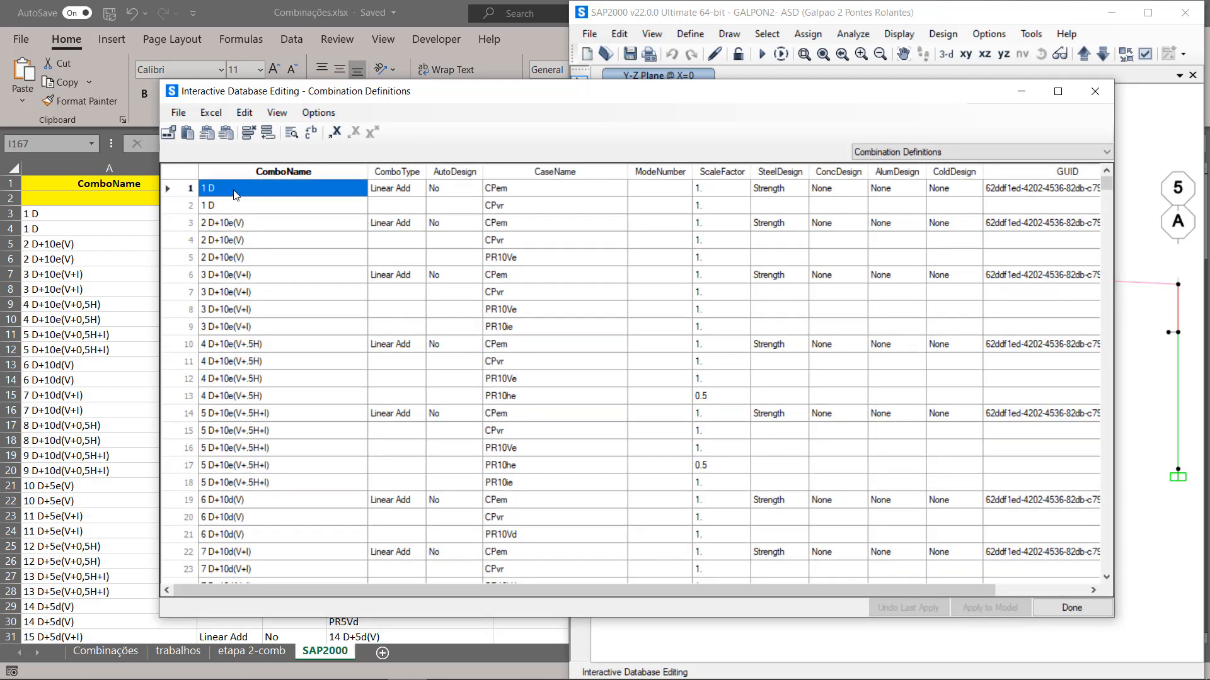
# Step: Clear the contents of every row and column in the Combination Definitions table and return to its first ComboName cell
pyautogui.scroll(-8, 670, 340)
pyautogui.scroll(-12, 692, 362)
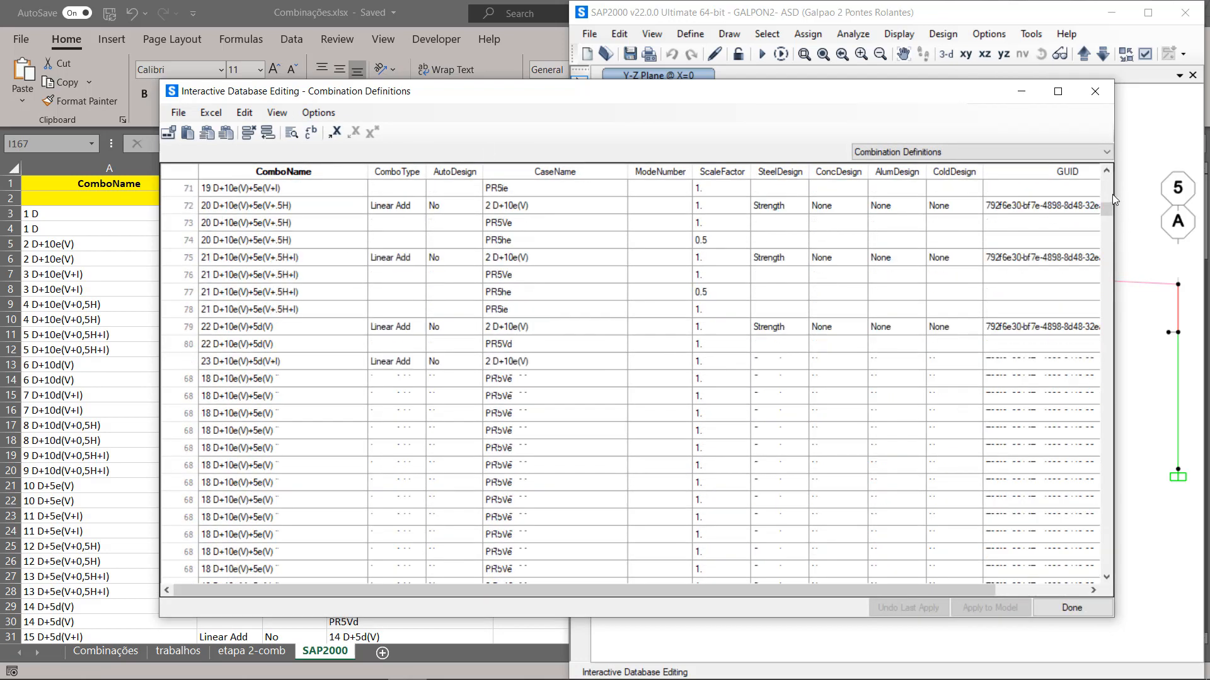
pyautogui.moveTo(1108, 203); pyautogui.dragTo(1104, 596)
pyautogui.keyDown('shift'); pyautogui.click(1061, 571); pyautogui.keyUp('shift')
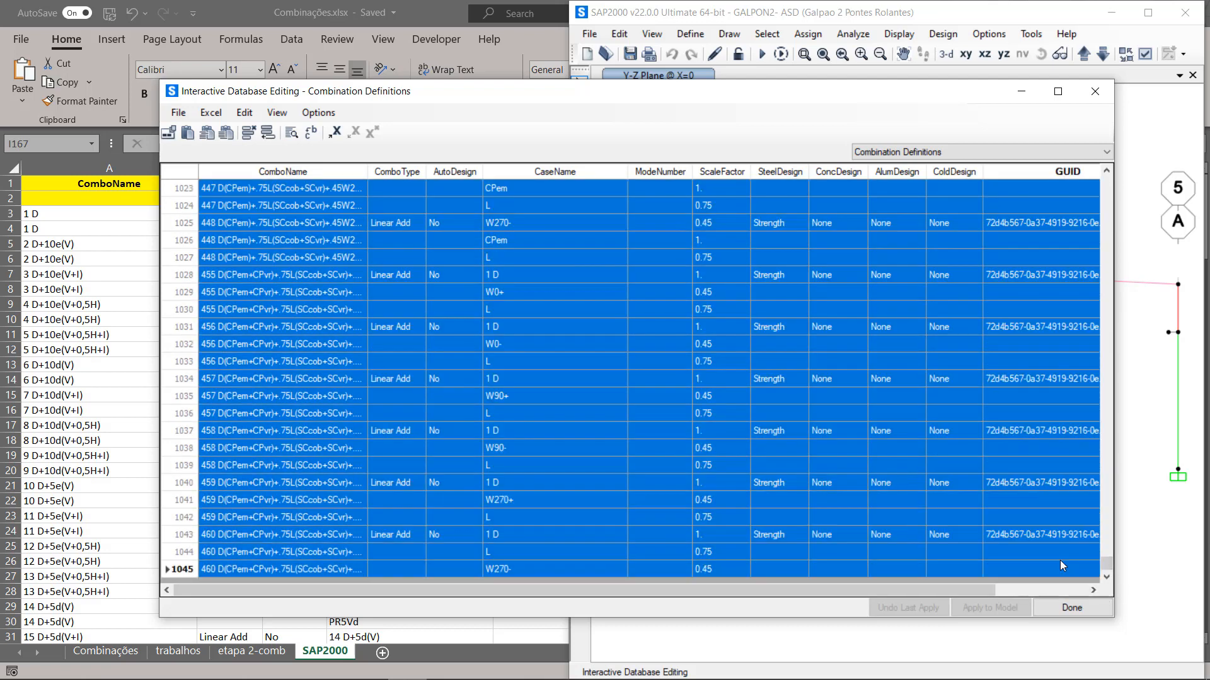
pyautogui.press('Delete')
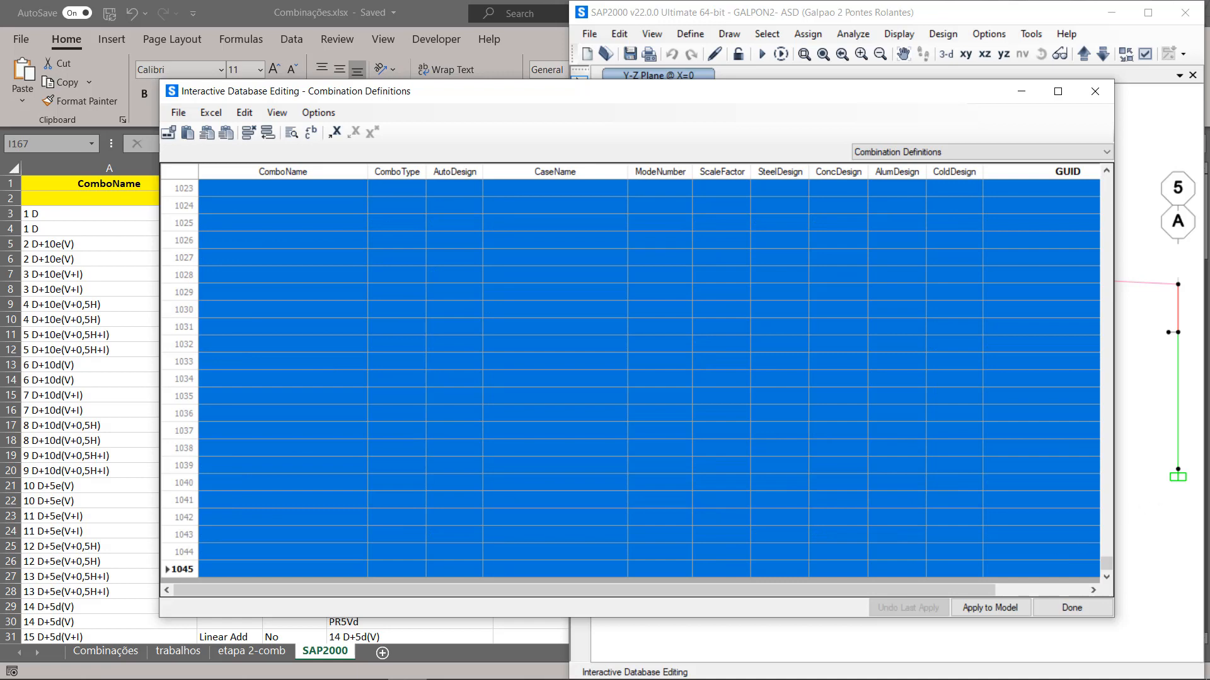
pyautogui.moveTo(1105, 560); pyautogui.dragTo(1101, 172)
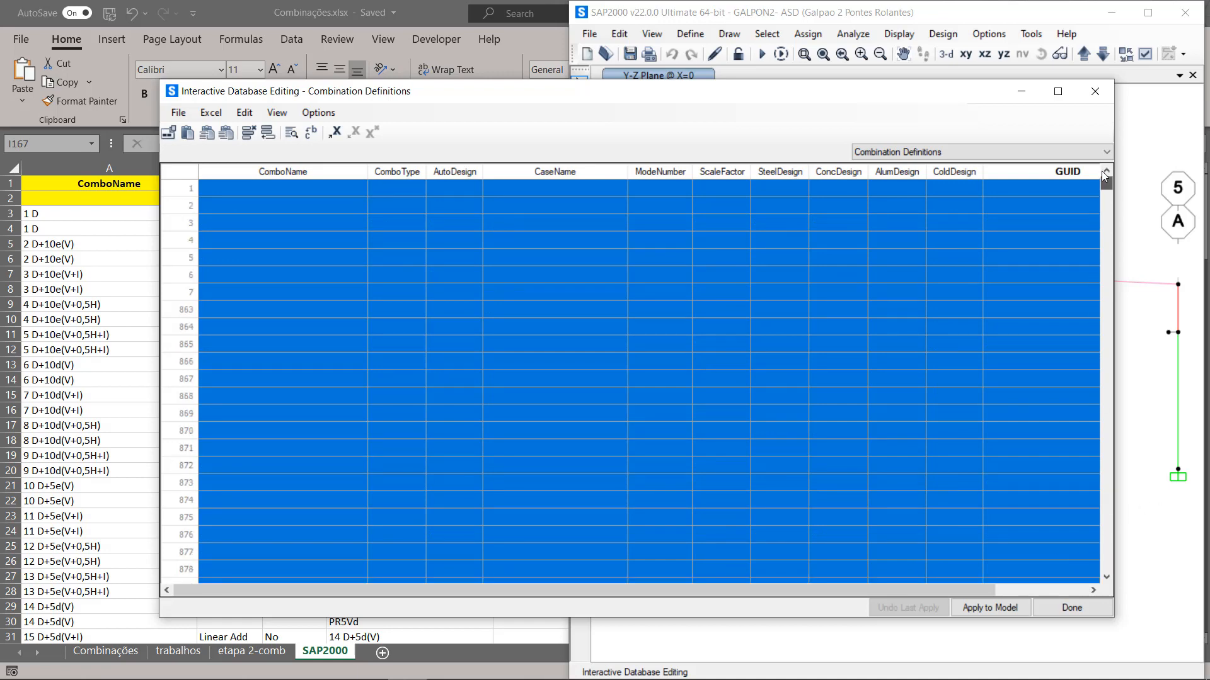
pyautogui.click(240, 191)
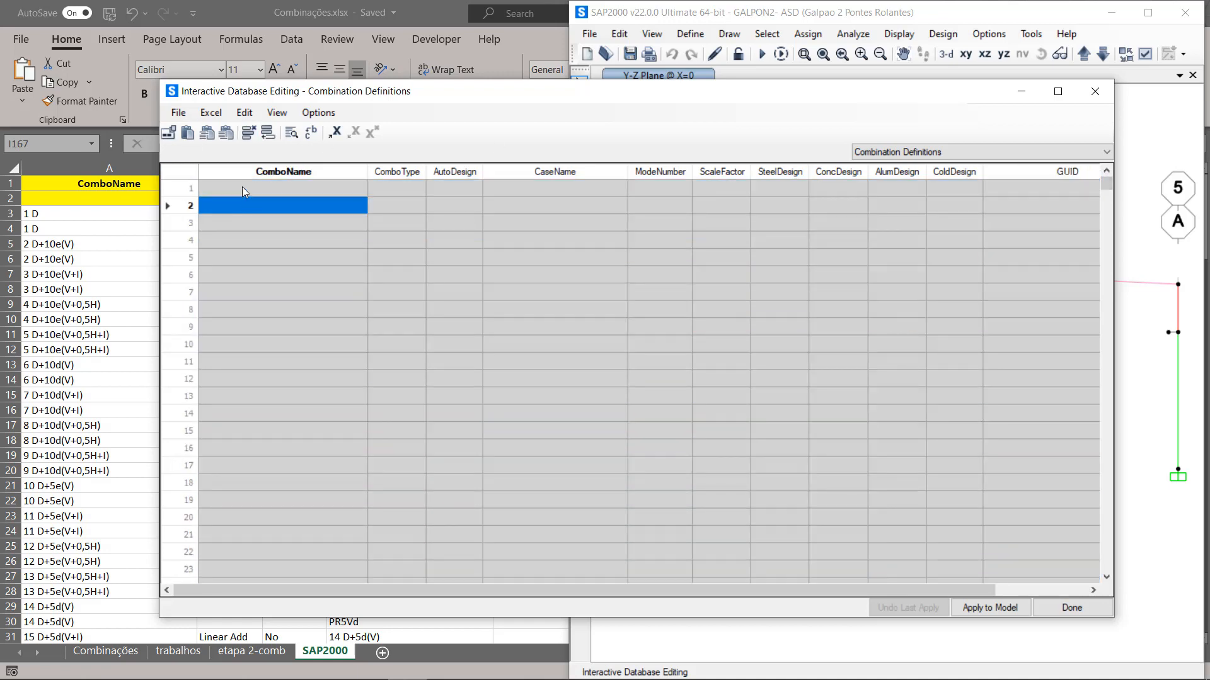
# Step: Switch to Excel and copy the combination data in A3:J164 of the SAP2000 sheet, leaving out the header rows
pyautogui.click(60, 289)
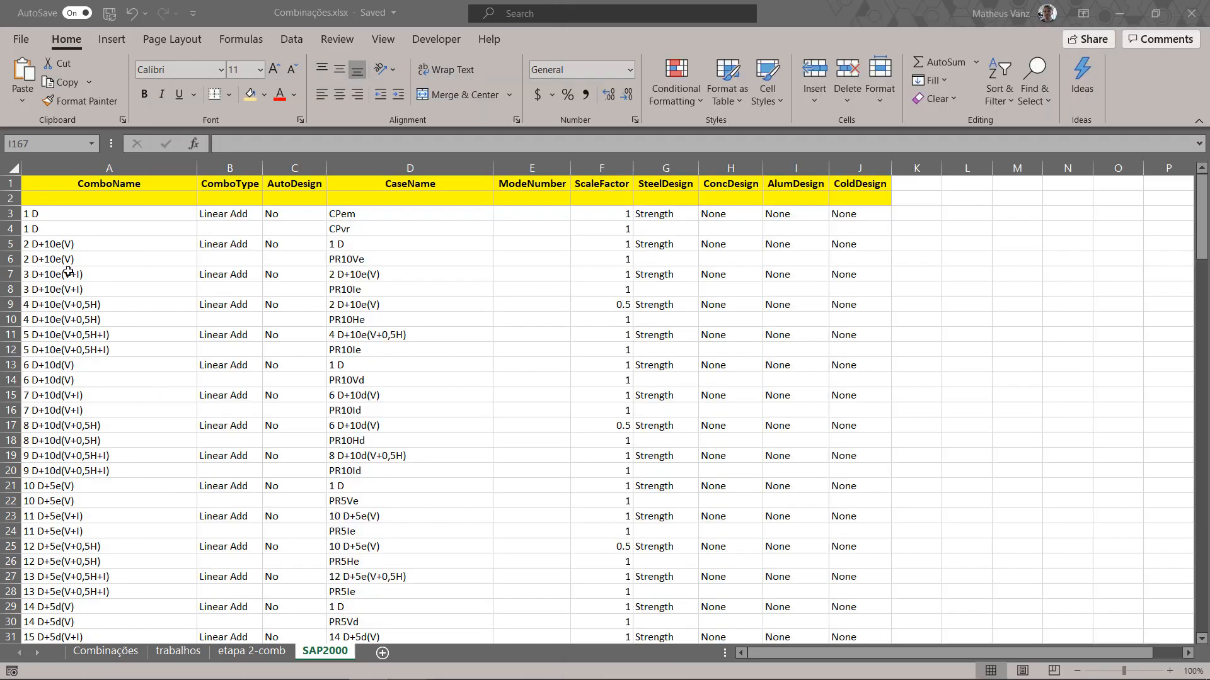
pyautogui.click(70, 214)
pyautogui.scroll(-20, 268, 314)
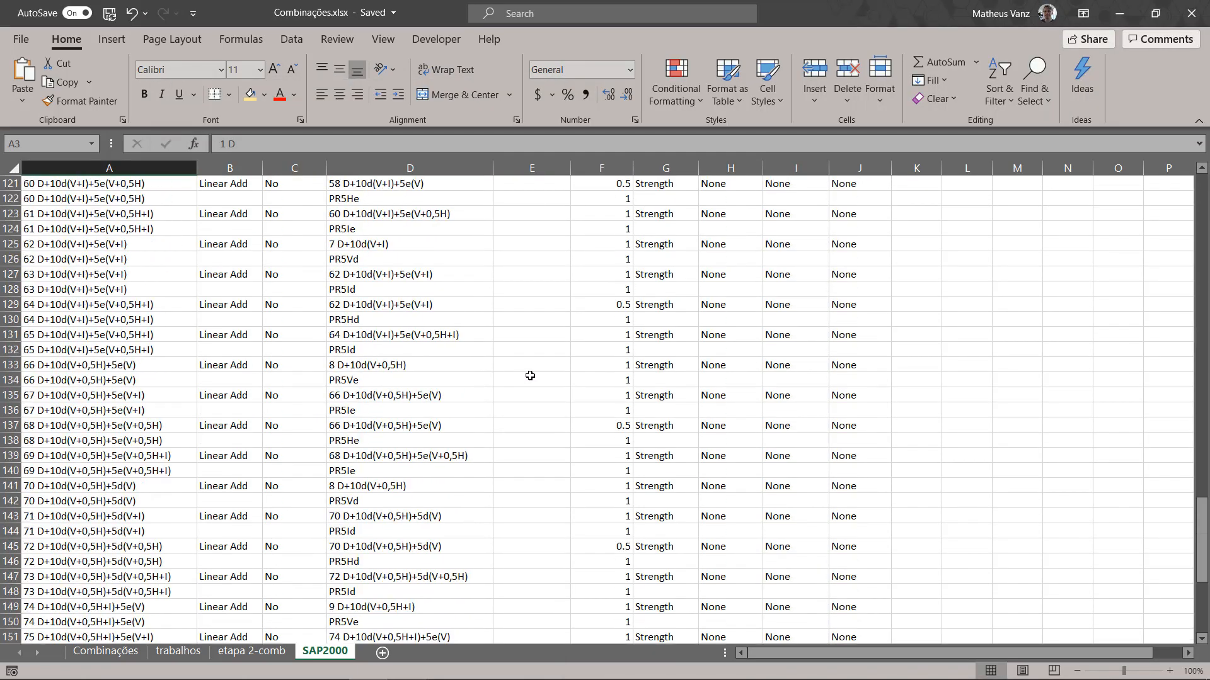
pyautogui.scroll(-7, 769, 324)
pyautogui.scroll(2, 848, 311)
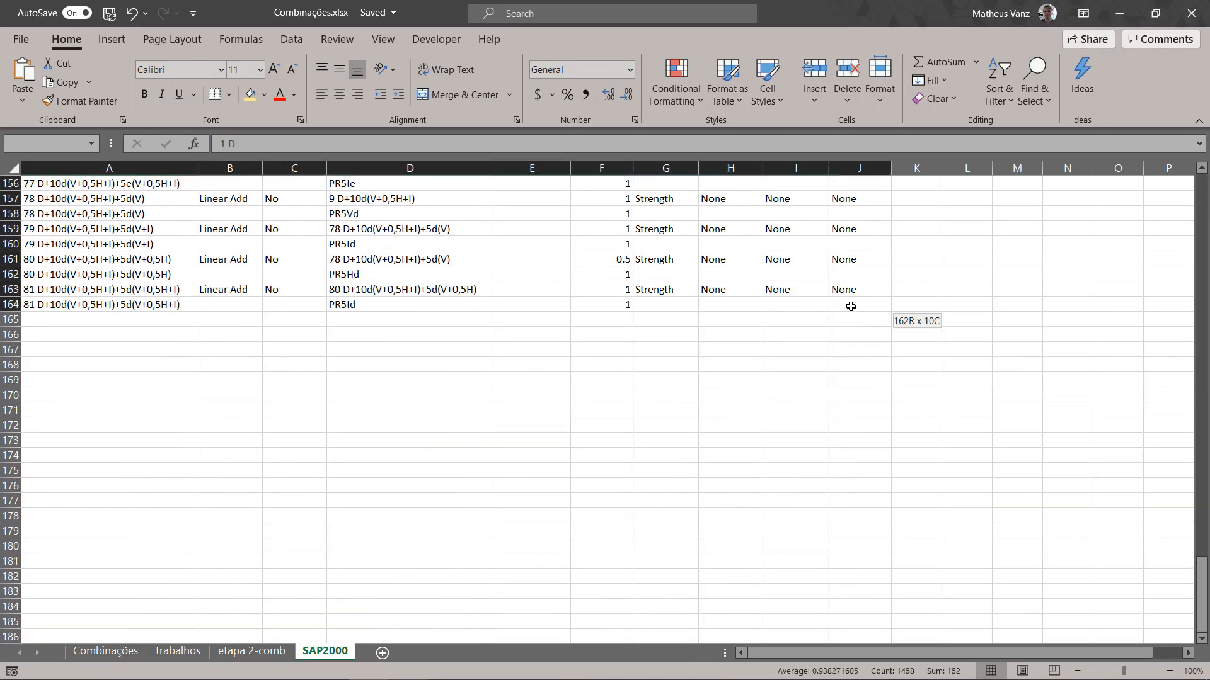
pyautogui.keyDown('shift'); pyautogui.click(850, 306); pyautogui.keyUp('shift')
pyautogui.hotkey('ctrl', 'c')
# Step: Switch to SAP2000 and paste the copied rows into the Combination Definitions table as separate cells, starting at the first ComboName cell
pyautogui.moveTo(563, 669)
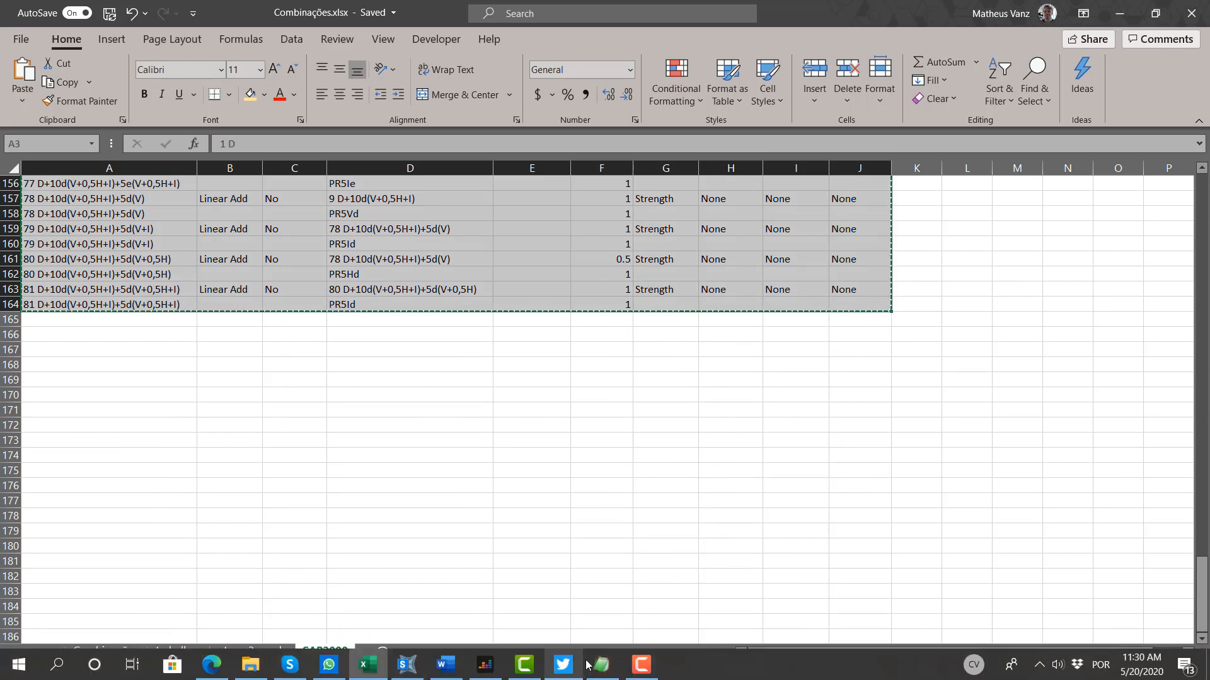
pyautogui.click(407, 664)
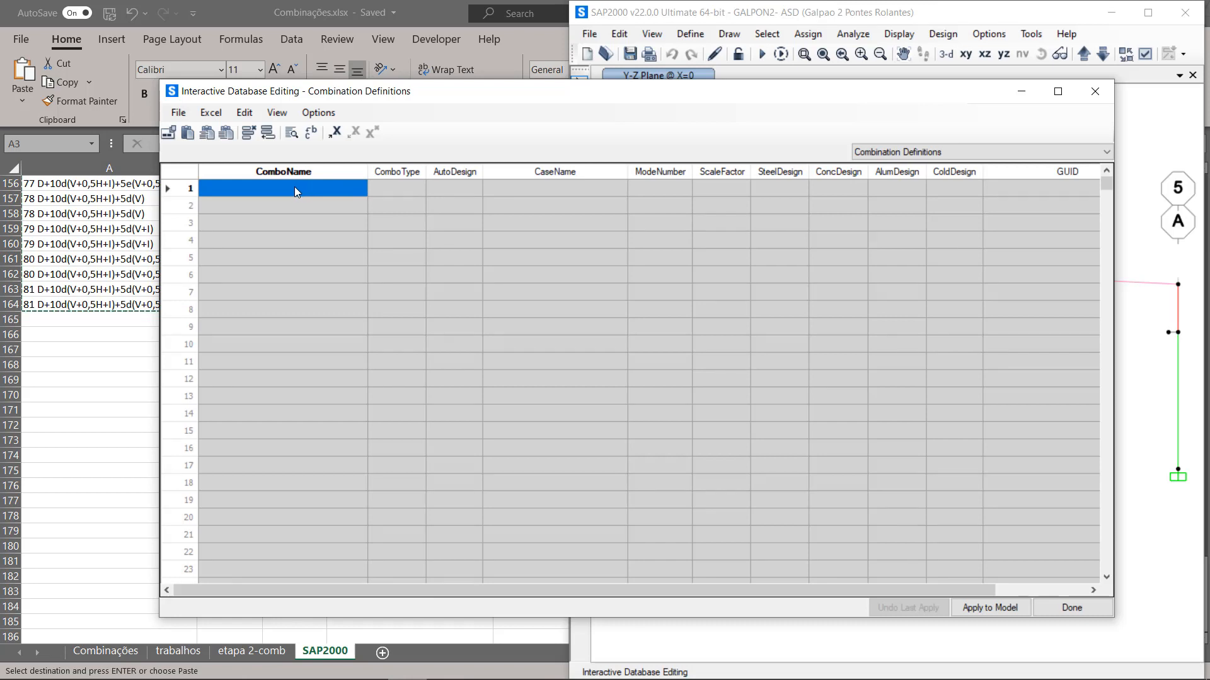
pyautogui.hotkey('ctrl', 'v')
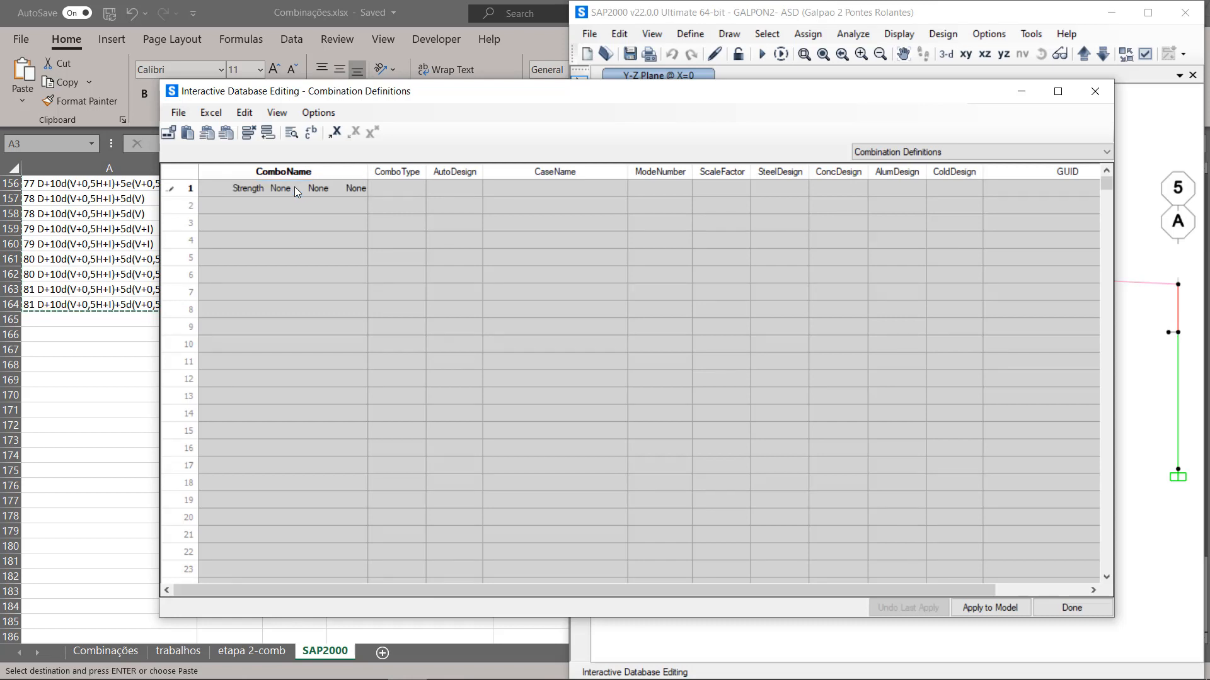
pyautogui.press('Escape')
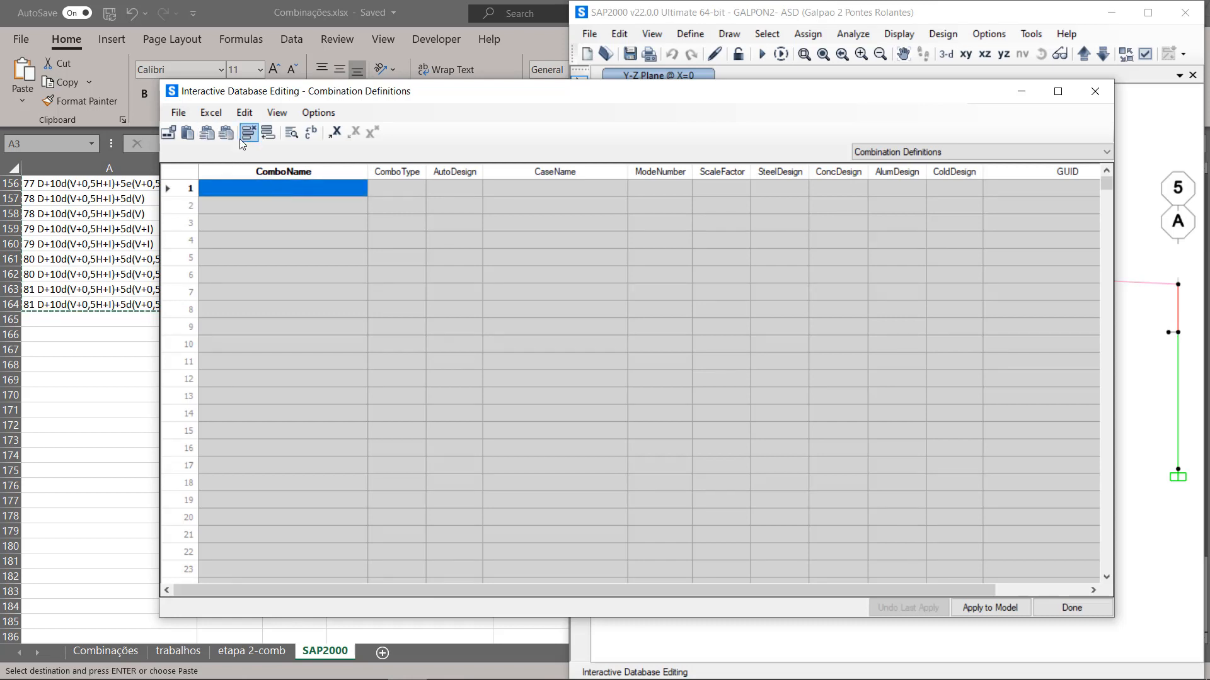
pyautogui.click(189, 134)
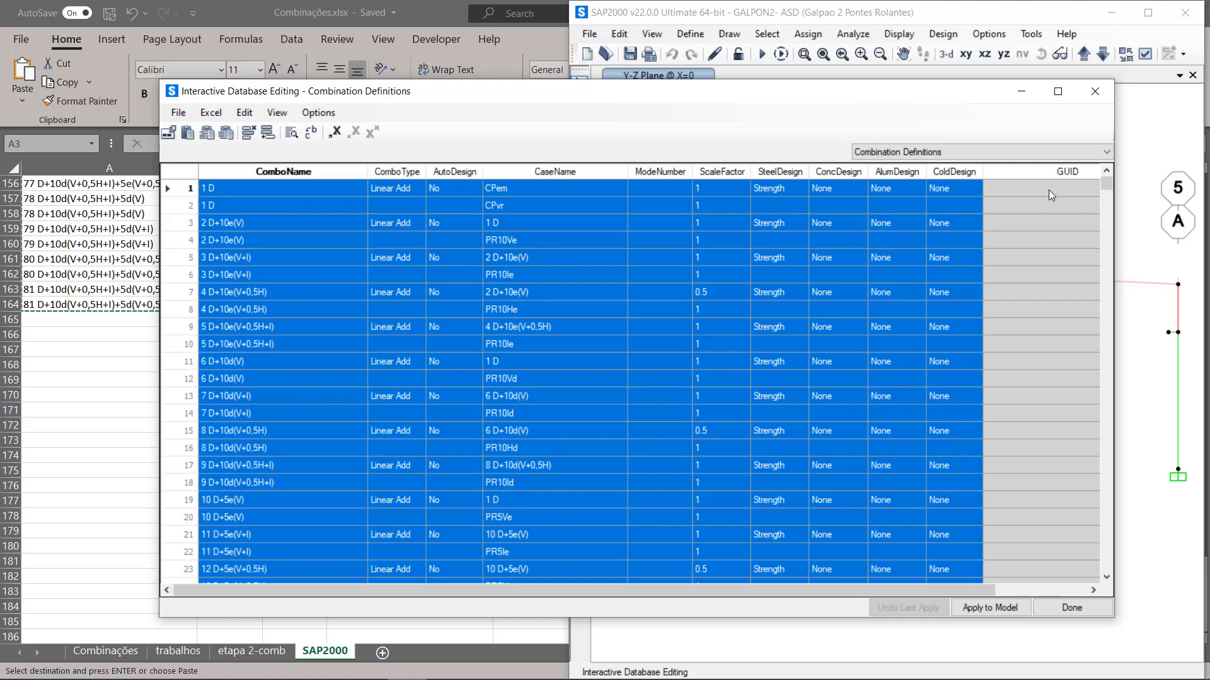
# Step: Check the pasted rows down to combination 81, apply the table to the model, and close the interactive database editor
pyautogui.moveTo(1105, 181); pyautogui.dragTo(1094, 258)
pyautogui.moveTo(1091, 252); pyautogui.dragTo(1072, 229)
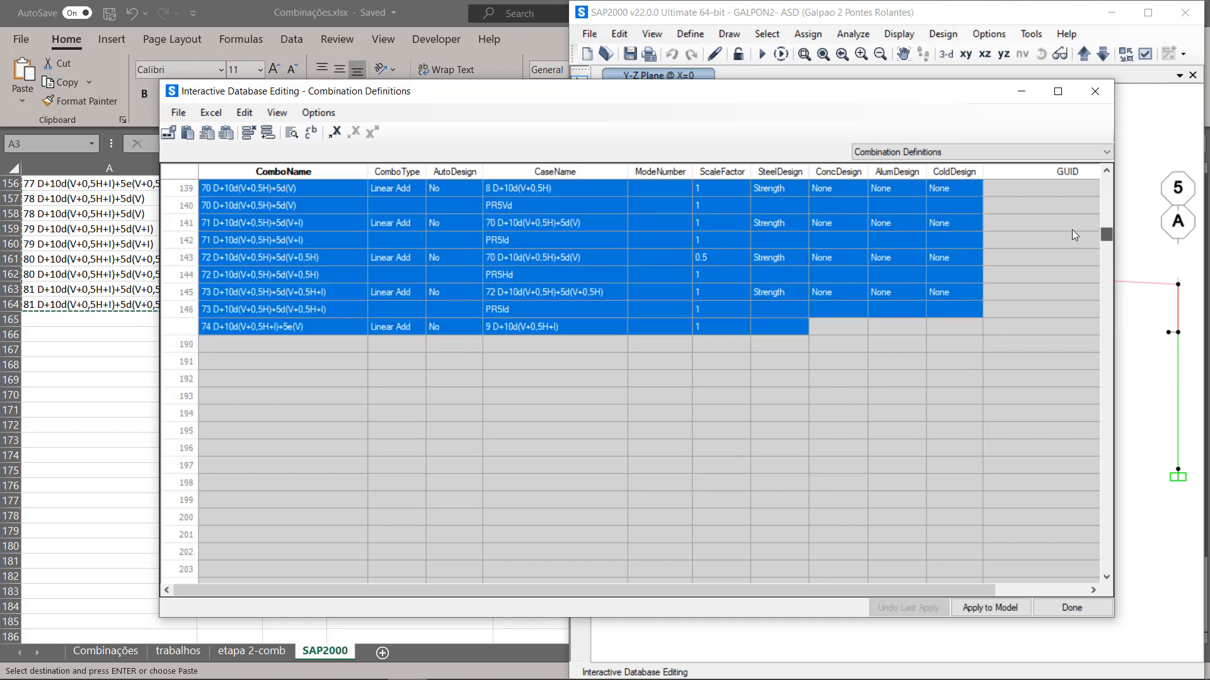
pyautogui.scroll(5, 479, 411)
pyautogui.scroll(-10, 480, 409)
pyautogui.scroll(5, 480, 409)
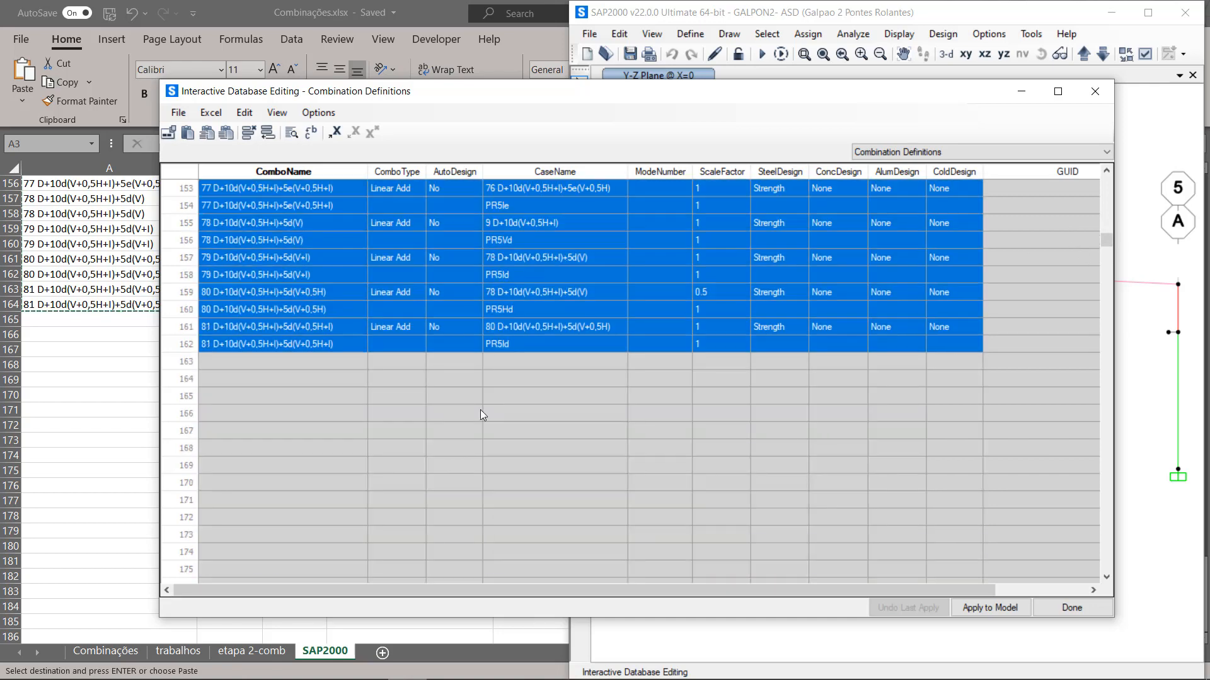
pyautogui.scroll(5, 480, 409)
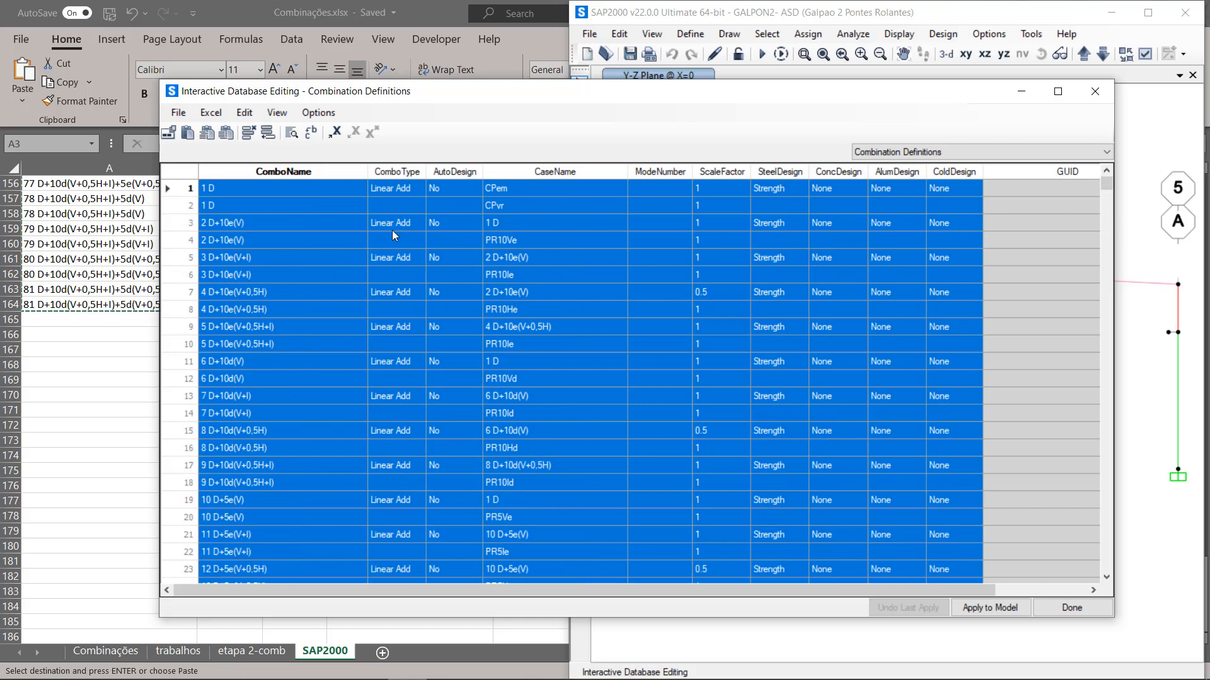
pyautogui.click(179, 116)
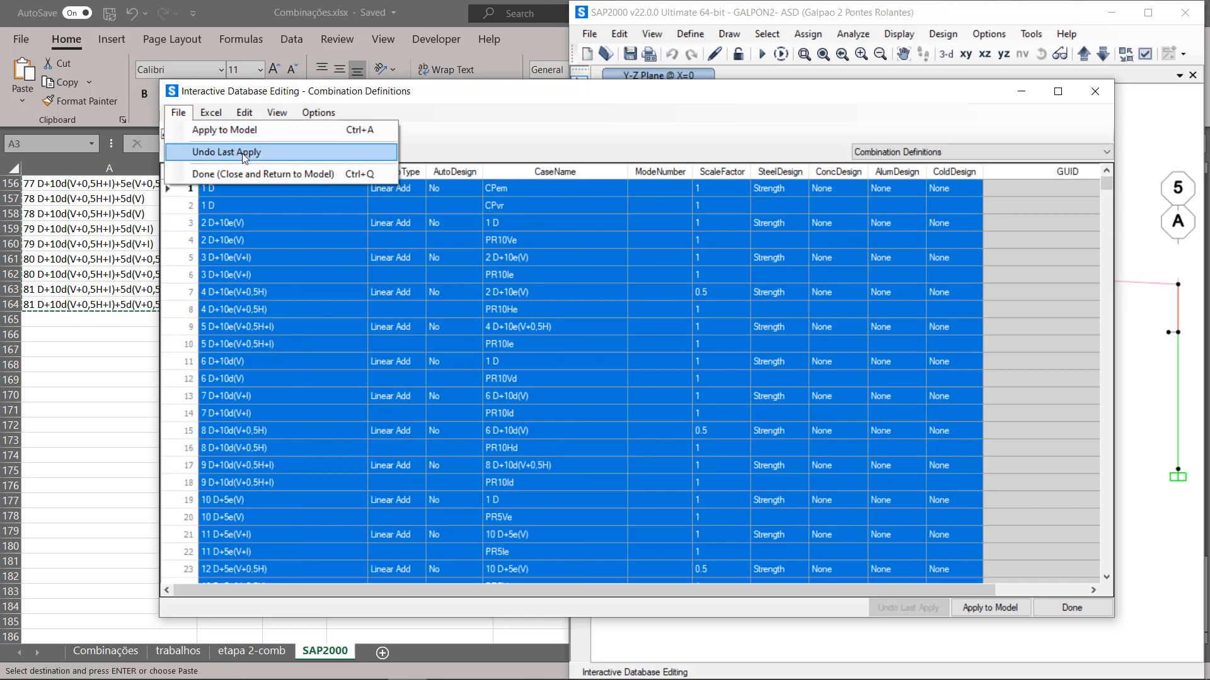
pyautogui.click(232, 131)
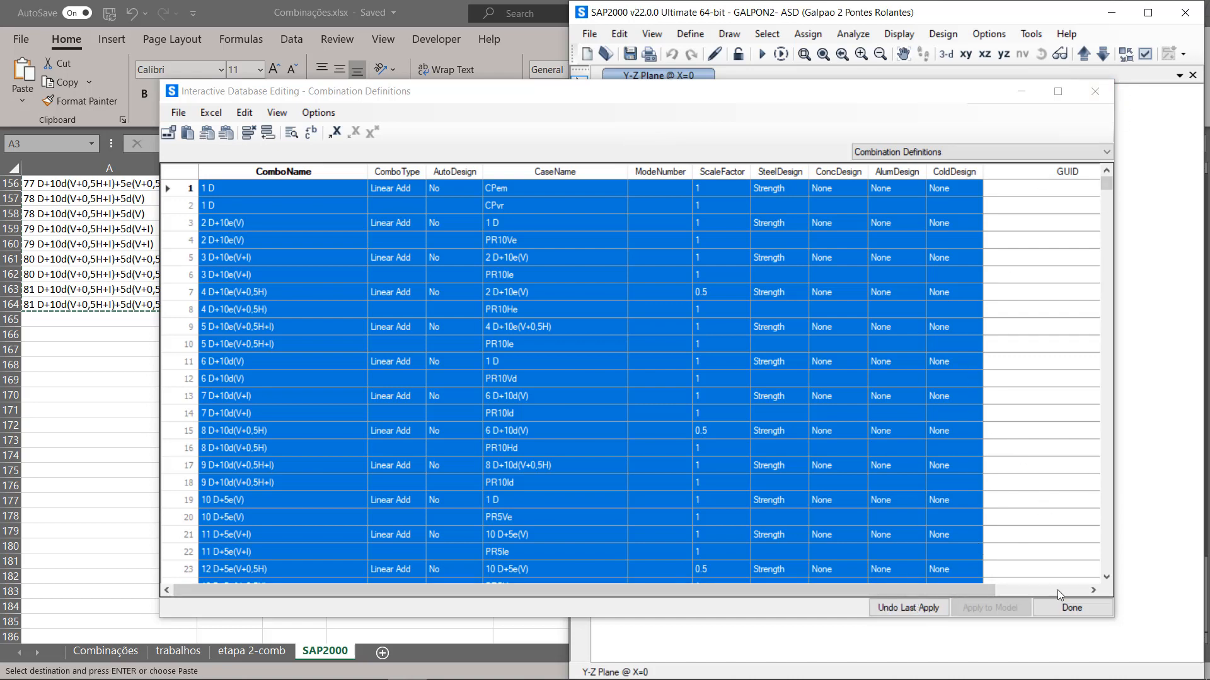
pyautogui.click(1060, 606)
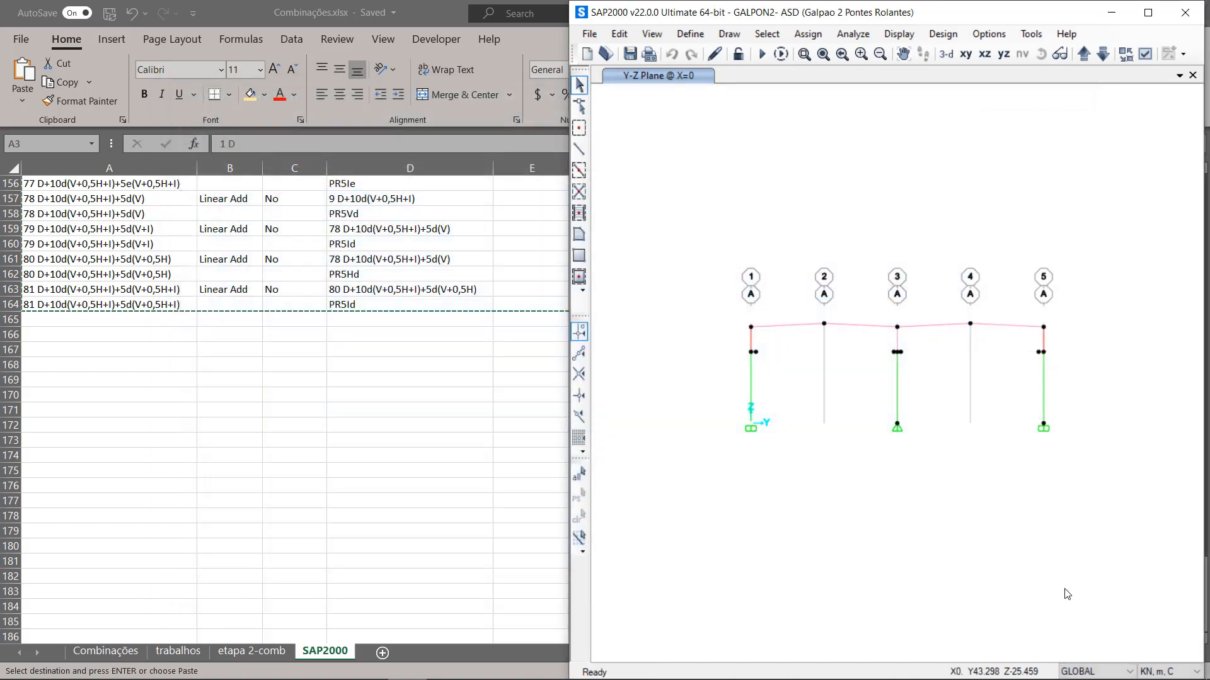
# Step: Open the model's load combination definitions and check the imported list through to combination 81
pyautogui.click(691, 35)
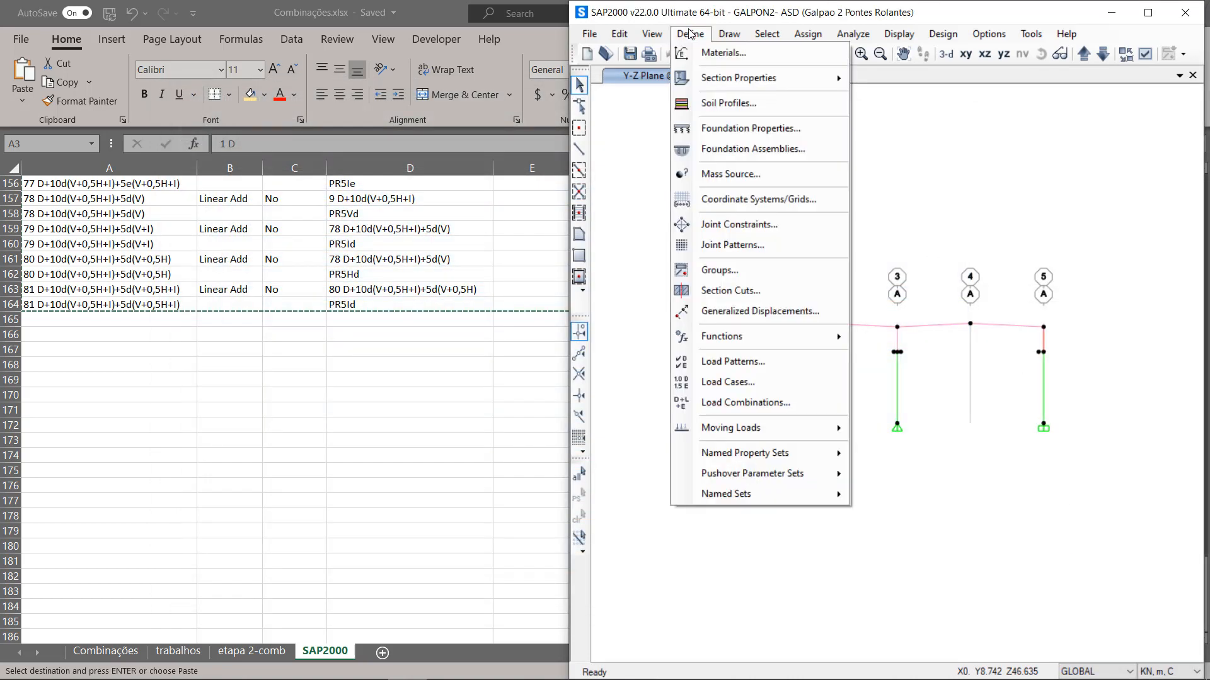
pyautogui.click(766, 405)
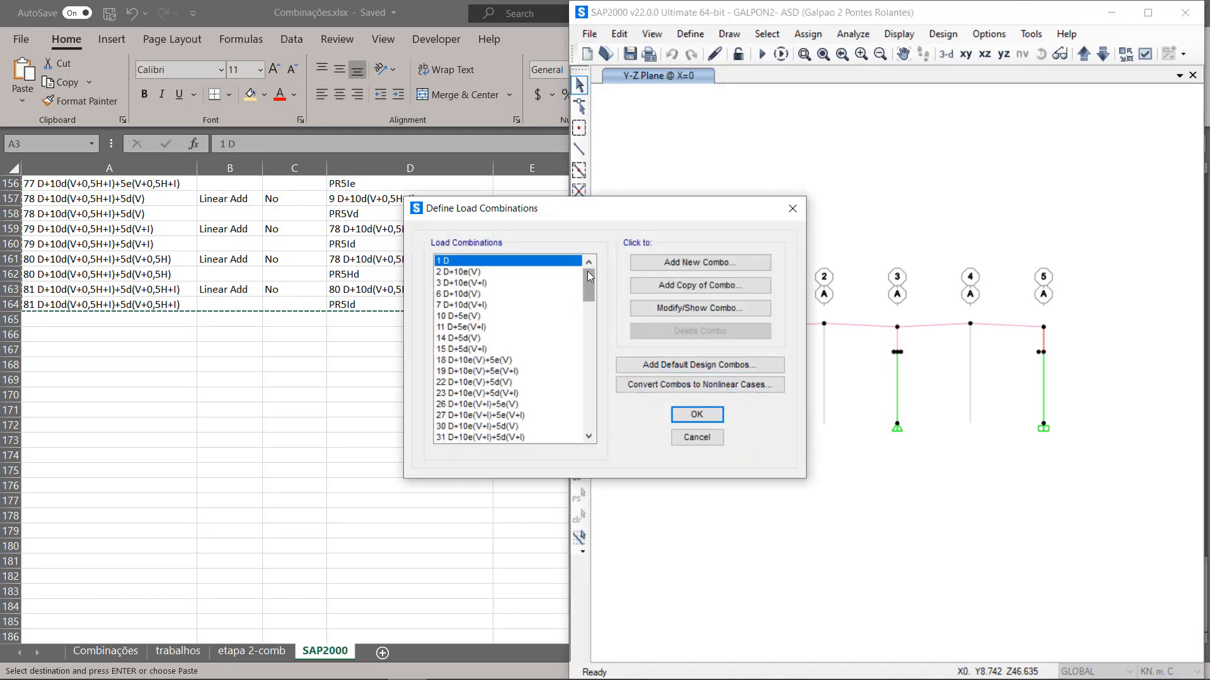
pyautogui.moveTo(587, 271); pyautogui.dragTo(570, 421)
pyautogui.click(528, 426)
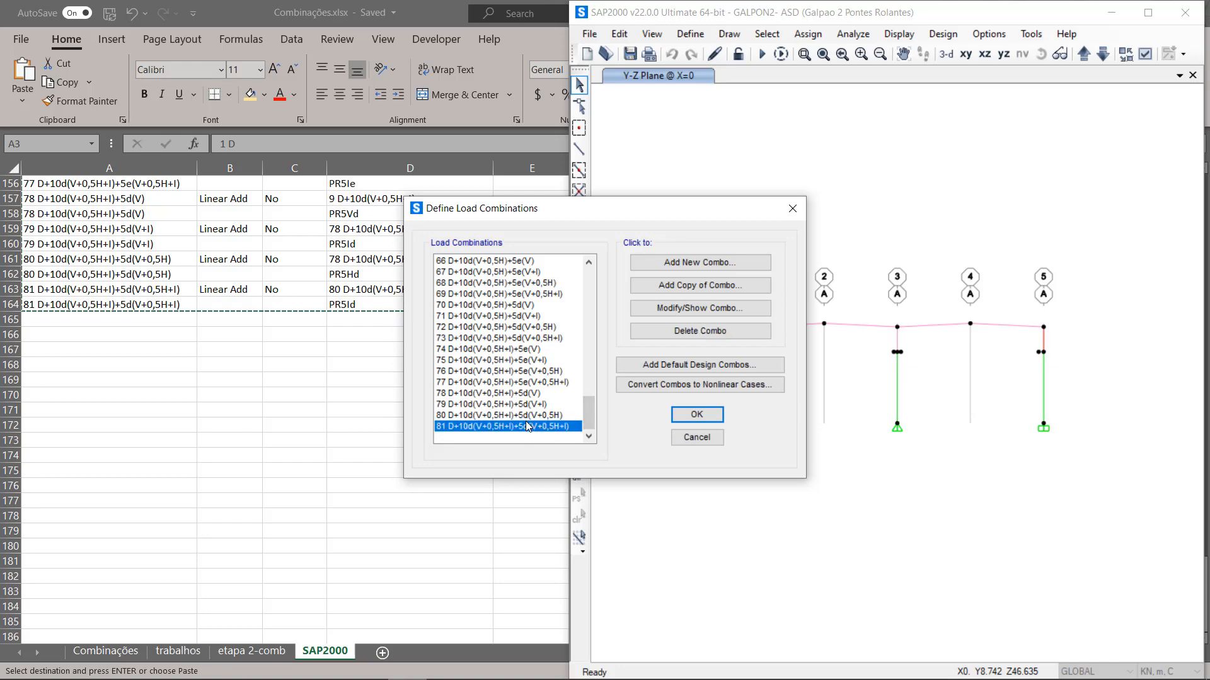
# Step: Inspect the load cases and scale factors of combination 74 D+10d(V+0,5H+I)+5e(V), cancel out of its data, and close the load combination definitions
pyautogui.click(515, 351)
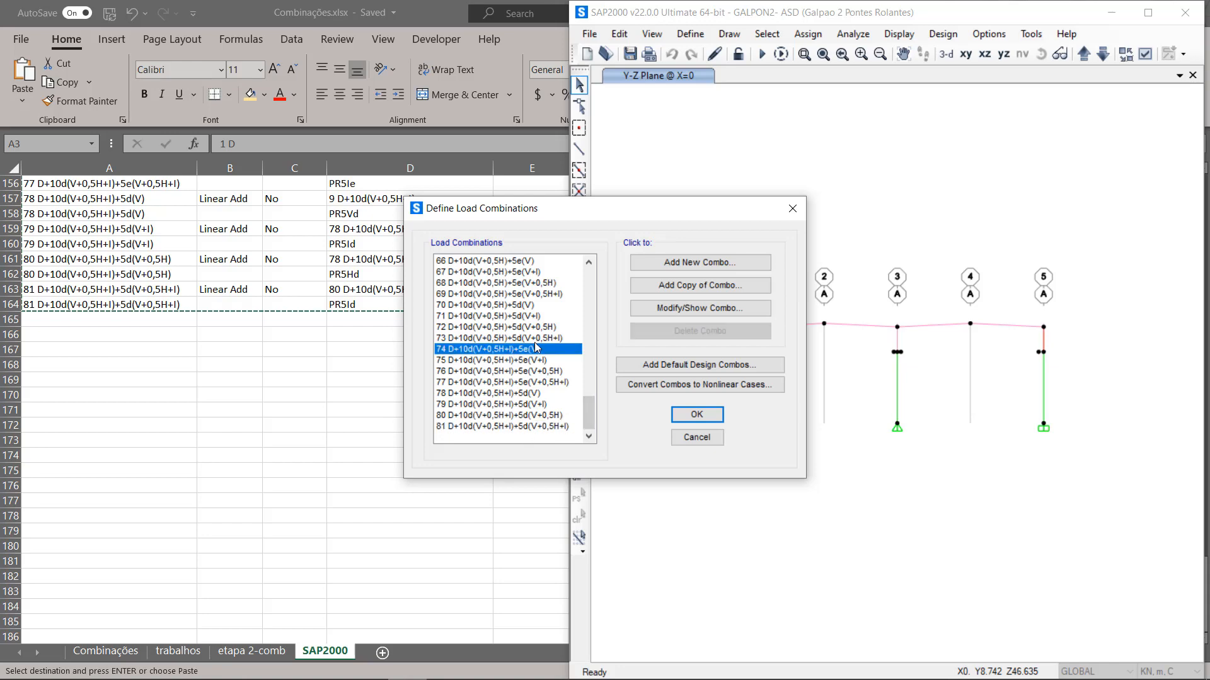
pyautogui.click(688, 315)
pyautogui.click(436, 407)
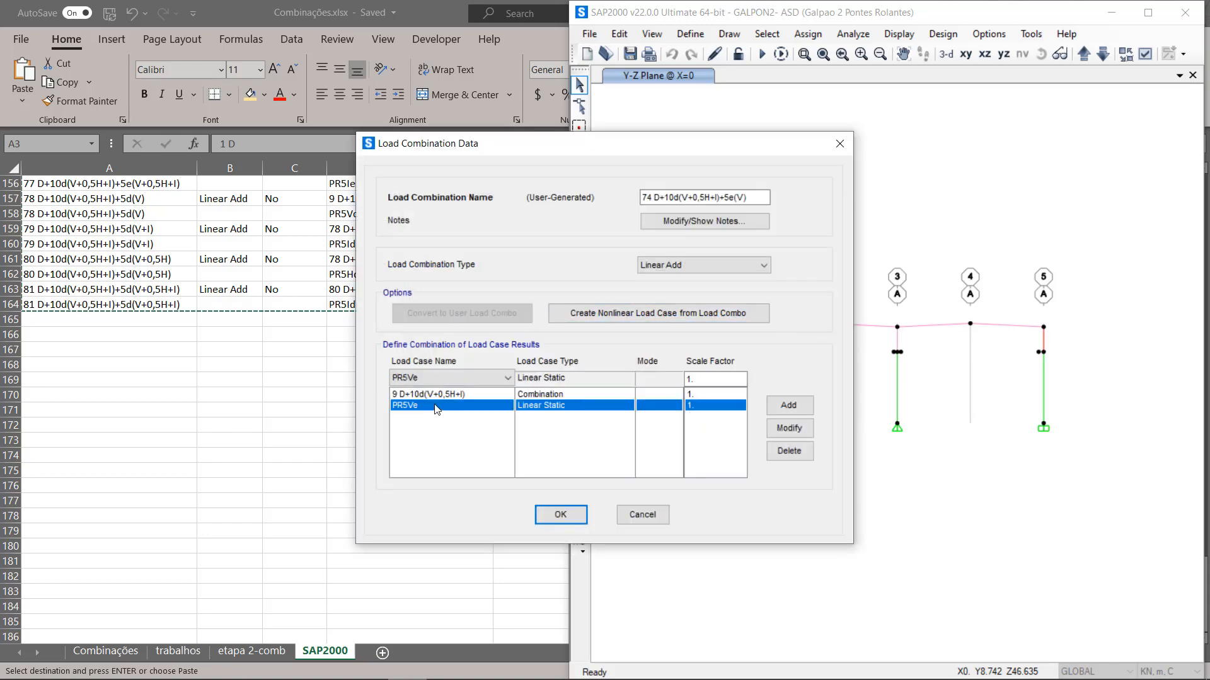
pyautogui.click(439, 392)
pyautogui.click(419, 407)
pyautogui.click(417, 394)
pyautogui.click(416, 406)
pyautogui.click(637, 515)
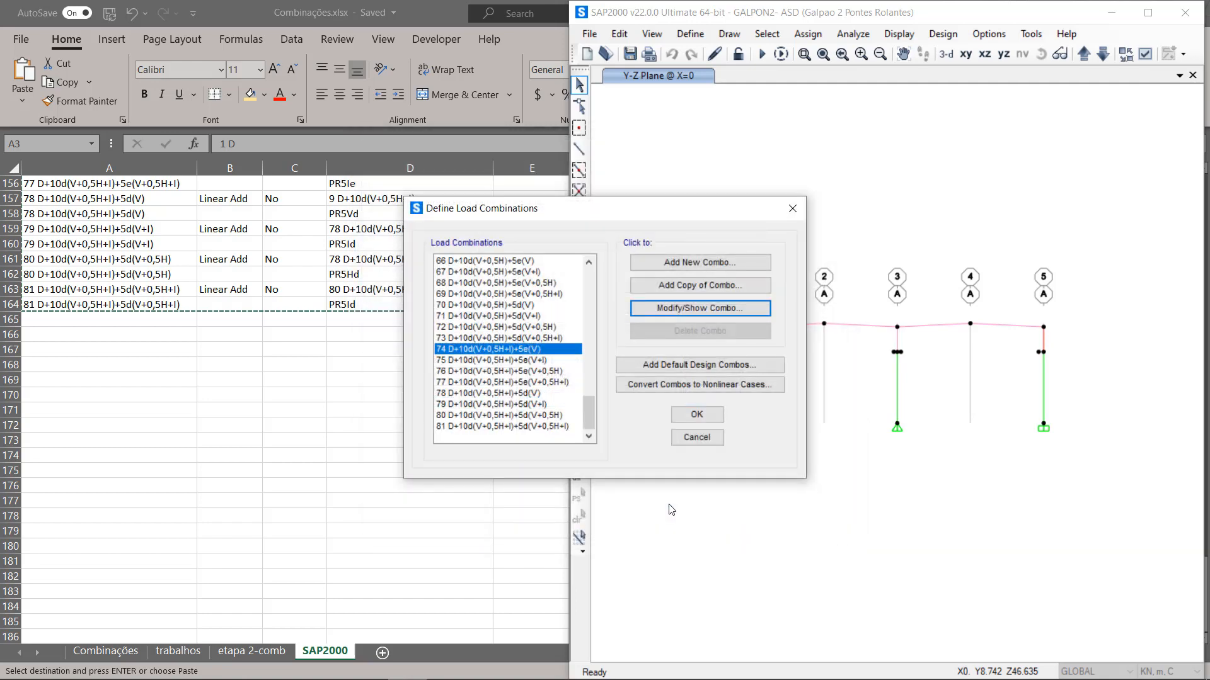
pyautogui.click(697, 414)
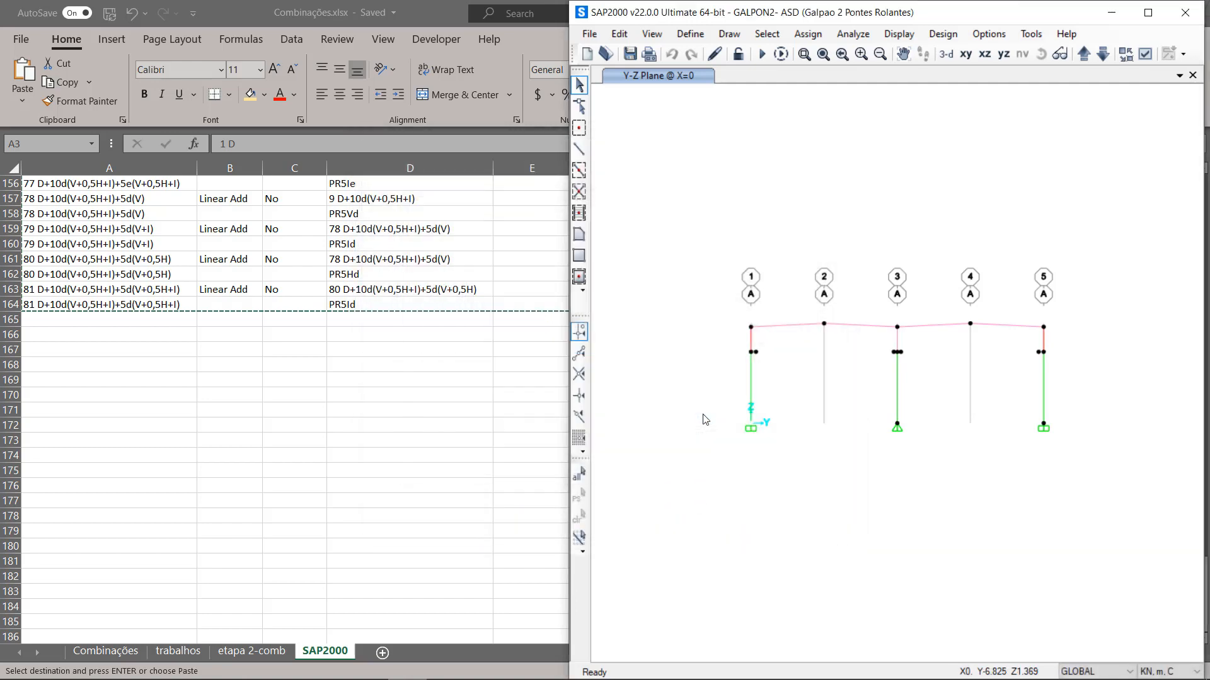